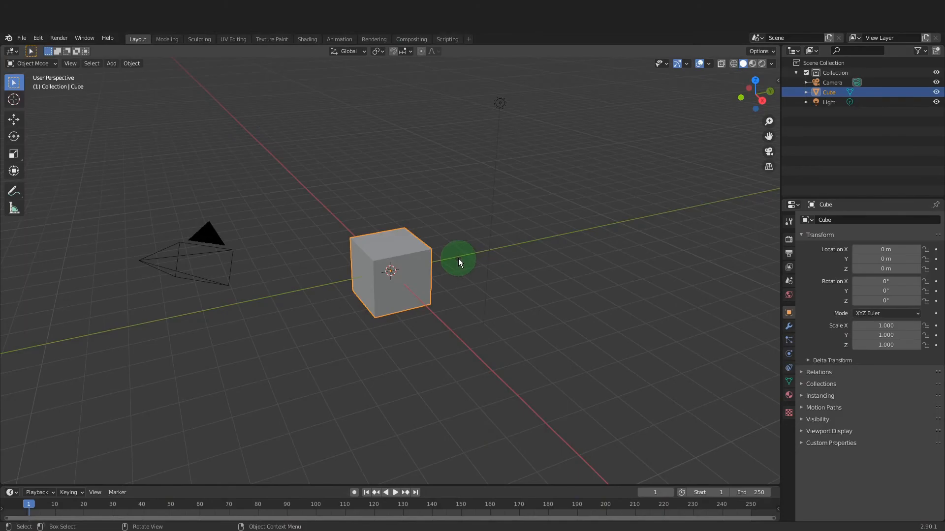
# - Find the Archimesh add-on in the preferences by searching for "arch", enable it and expand its details
pyautogui.click(38, 38)
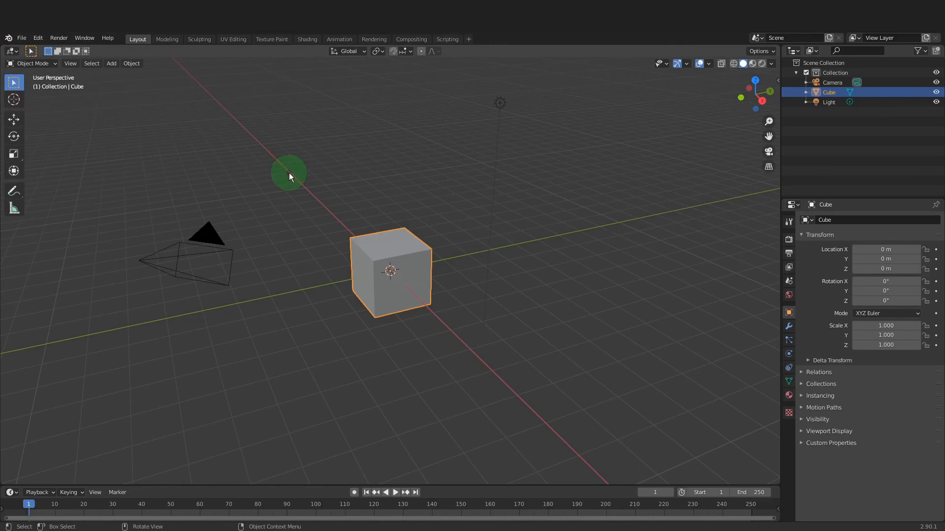
pyautogui.press('F4')
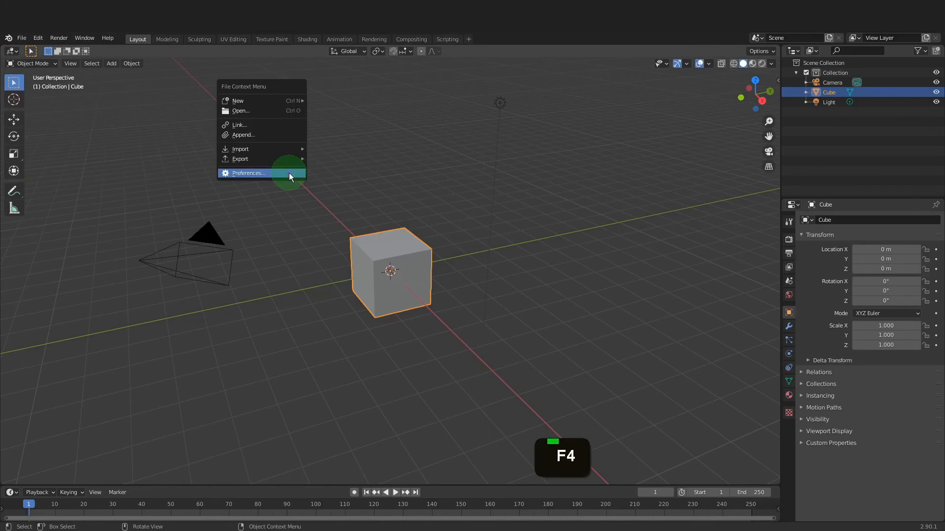
pyautogui.click(288, 173)
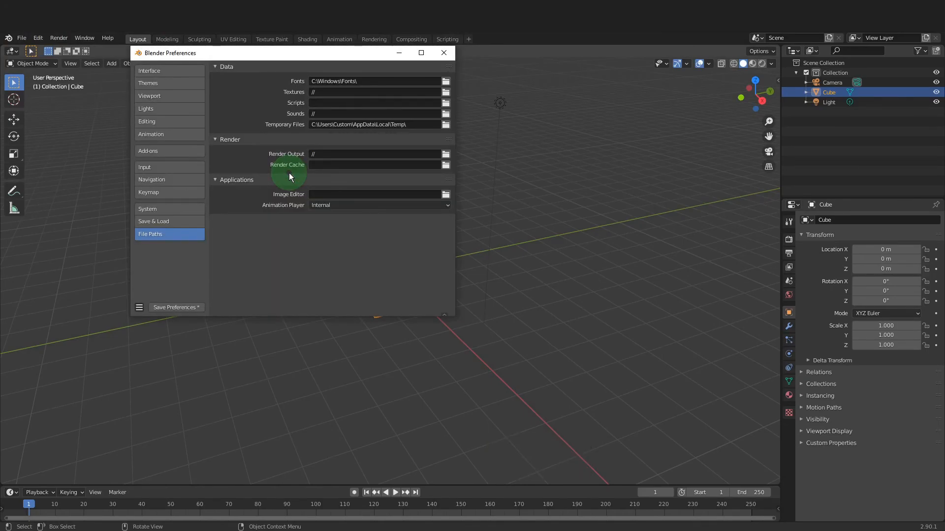
pyautogui.click(172, 153)
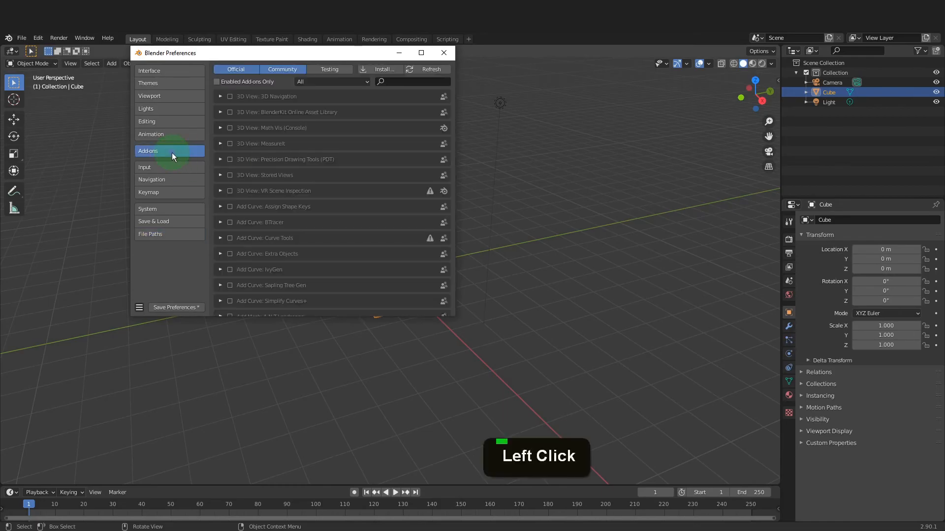
pyautogui.click(404, 81)
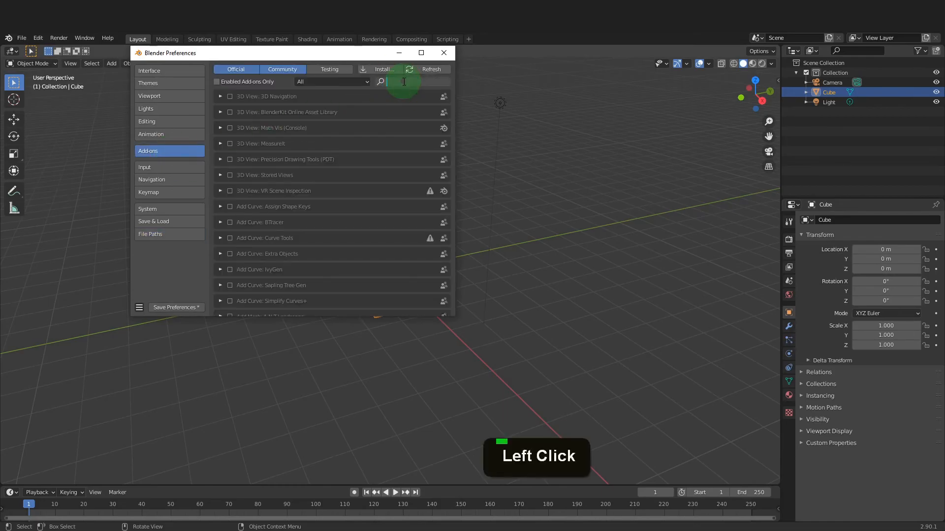
pyautogui.write('arch')
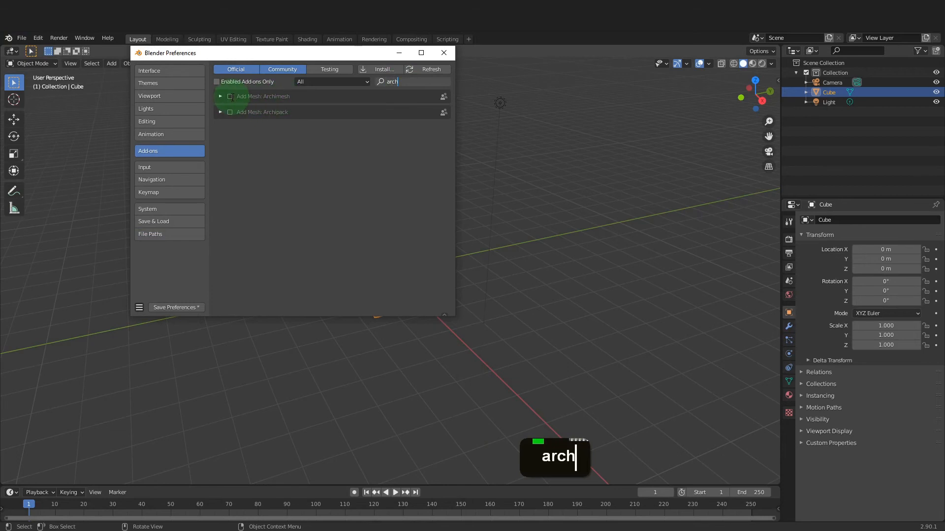
pyautogui.click(230, 96)
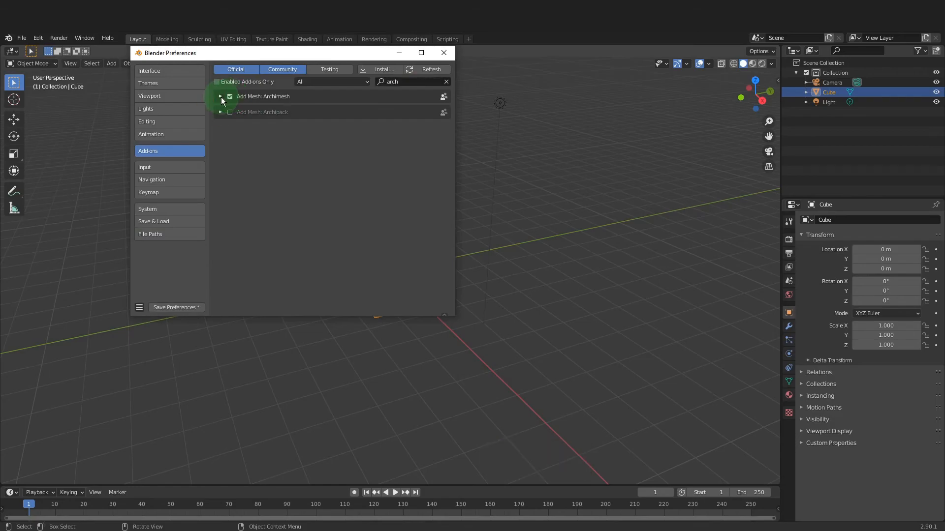
pyautogui.click(221, 97)
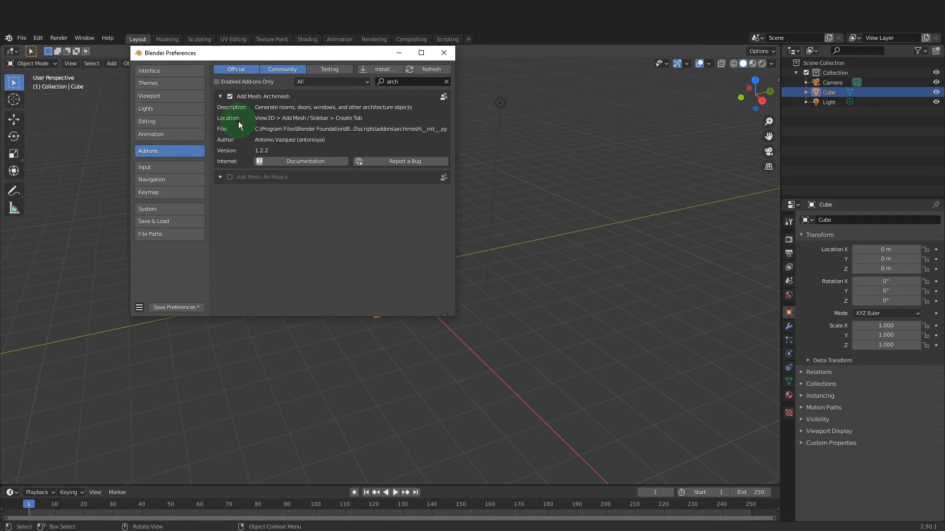
# - Set the interface resolution scale to 1.3 in the preferences
pyautogui.click(158, 71)
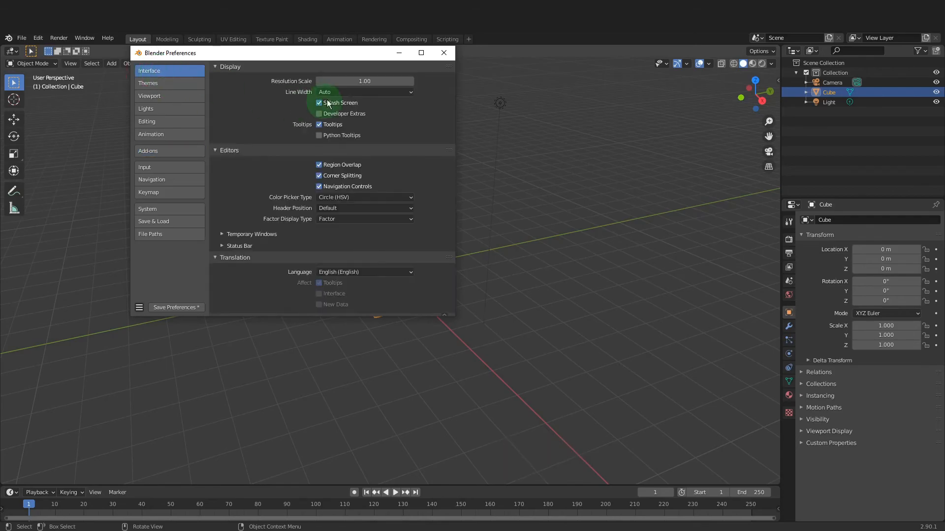
pyautogui.moveTo(347, 83); pyautogui.dragTo(366, 80)
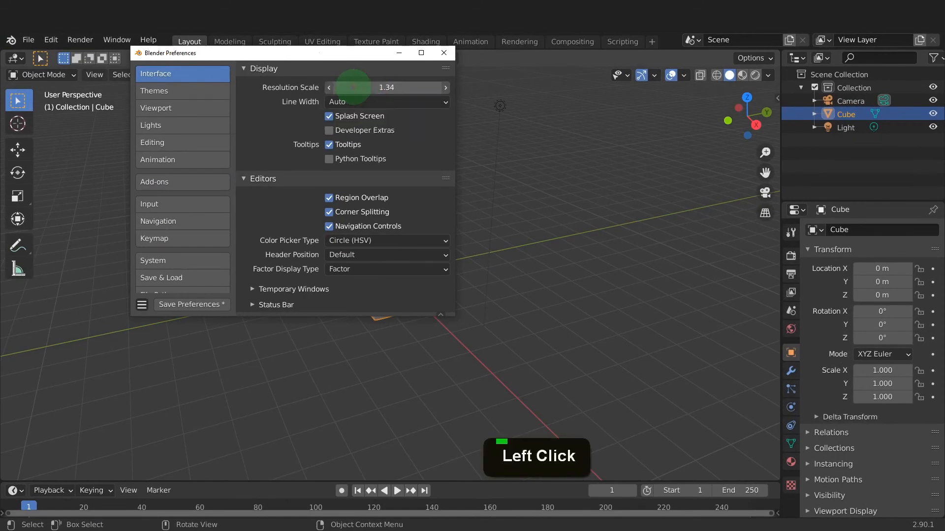
pyautogui.click(350, 85)
pyautogui.write('1.3')
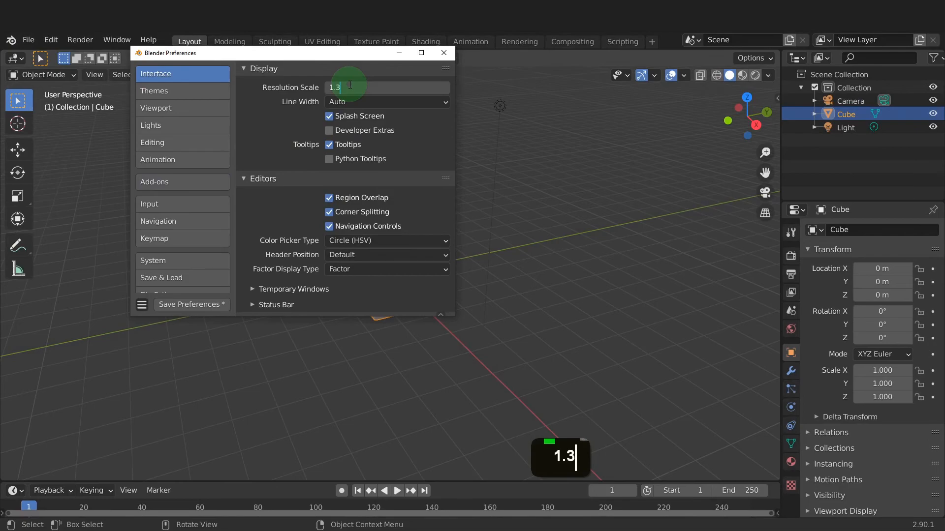
pyautogui.press('Return')
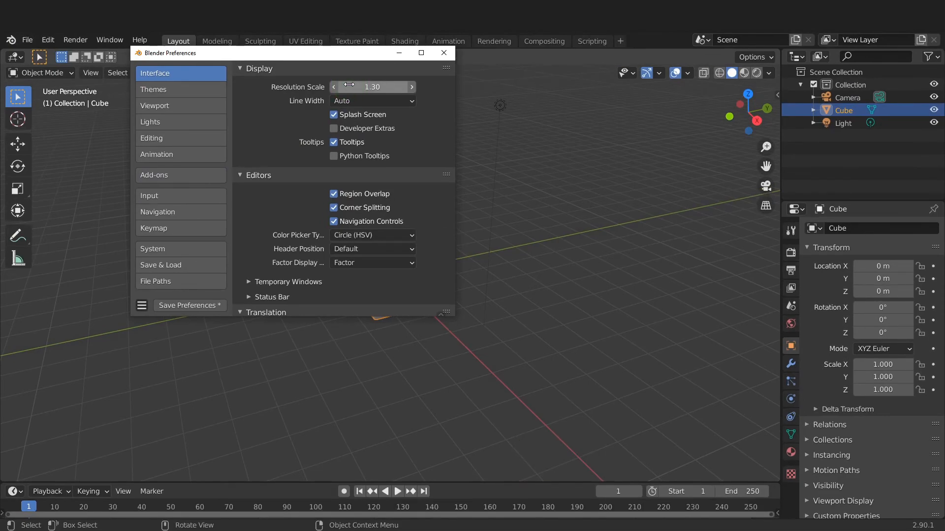
# - Enable Orbit Around Selection and Zoom to Mouse Position in the navigation preferences
pyautogui.click(183, 199)
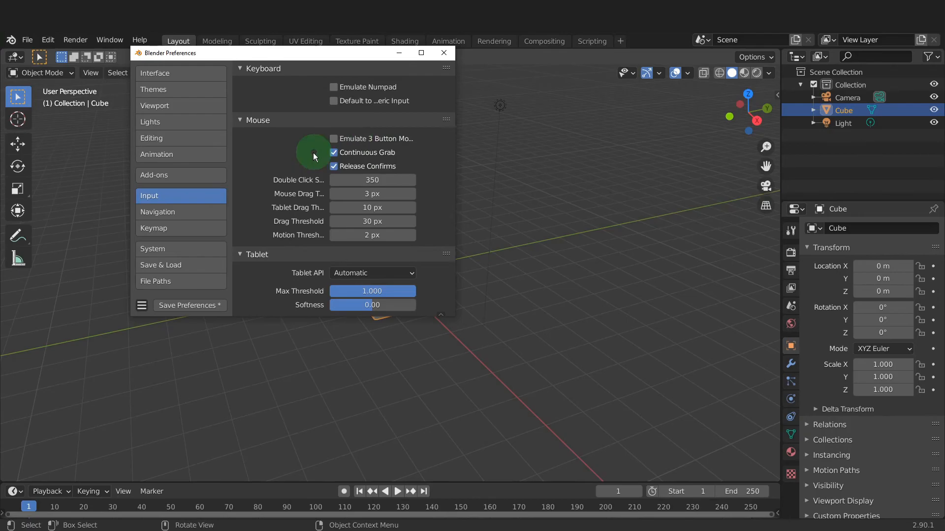
pyautogui.click(196, 210)
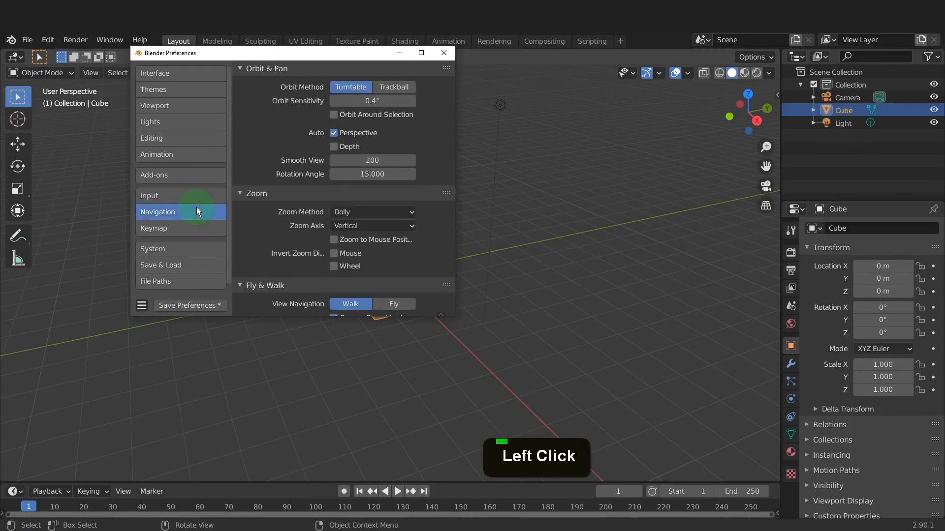
pyautogui.click(334, 116)
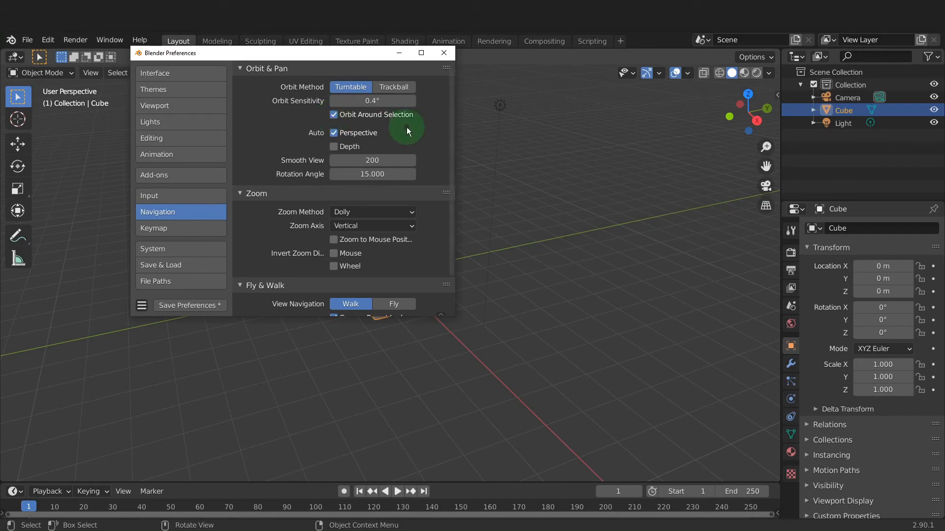
pyautogui.click(334, 240)
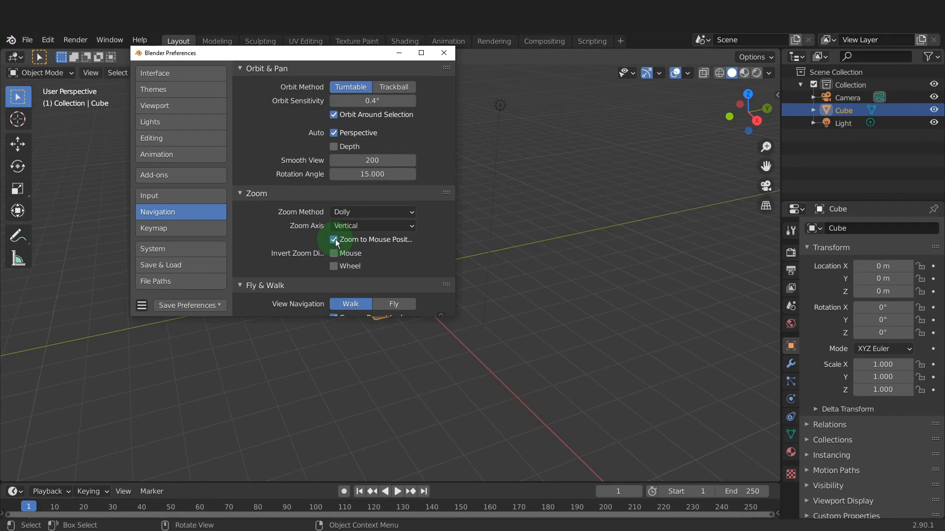
# - Save the preferences and close the preferences window
pyautogui.click(187, 305)
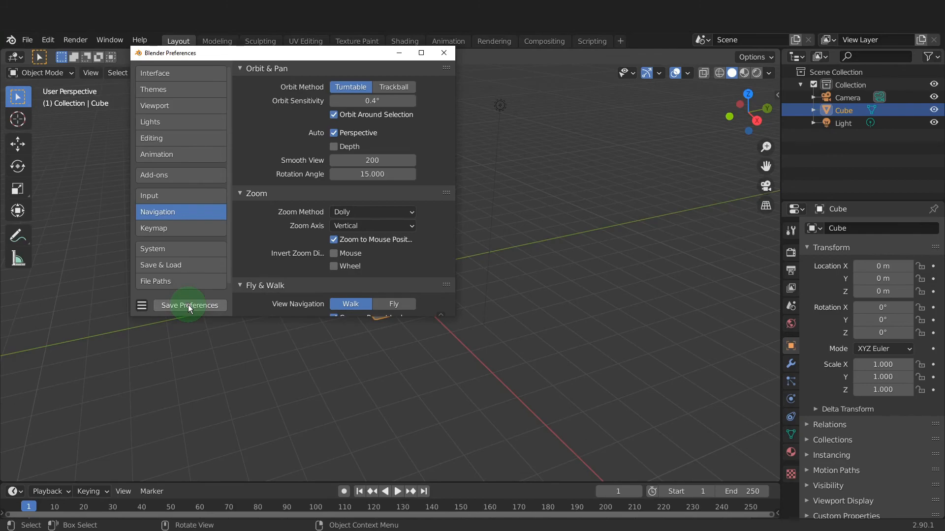
pyautogui.click(142, 306)
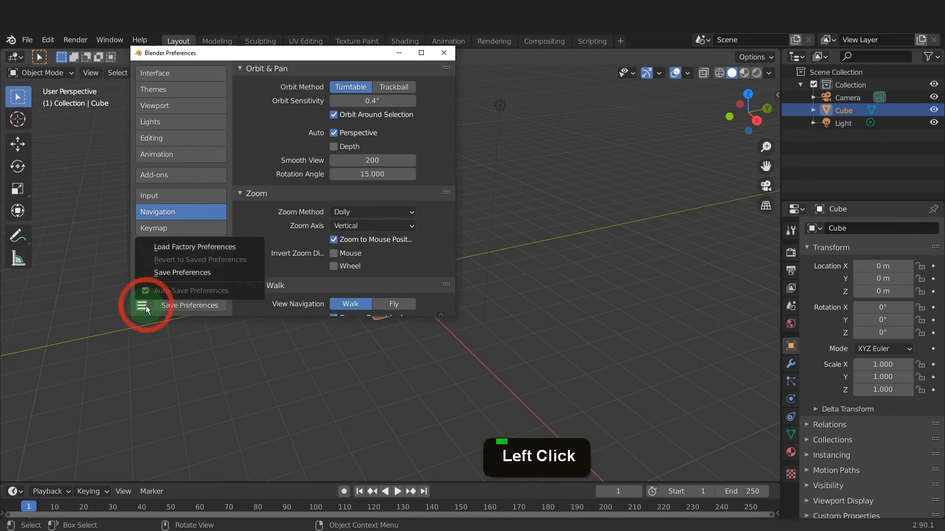
pyautogui.click(181, 287)
pyautogui.click(442, 53)
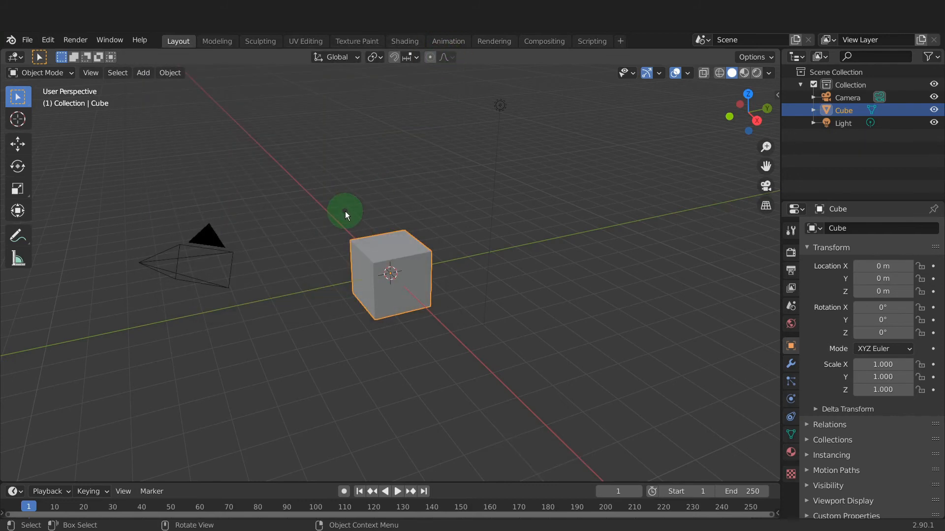
pyautogui.click(144, 72)
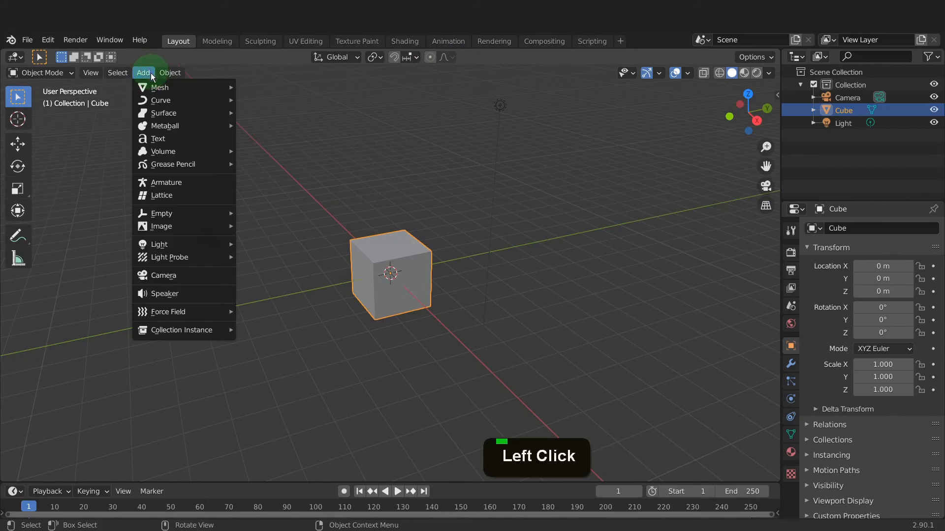
pyautogui.moveTo(154, 87)
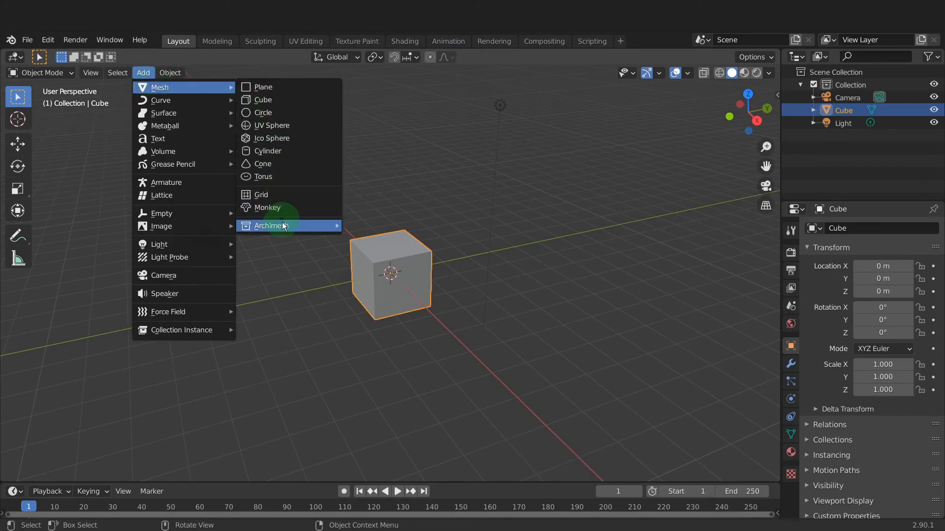
pyautogui.moveTo(280, 225)
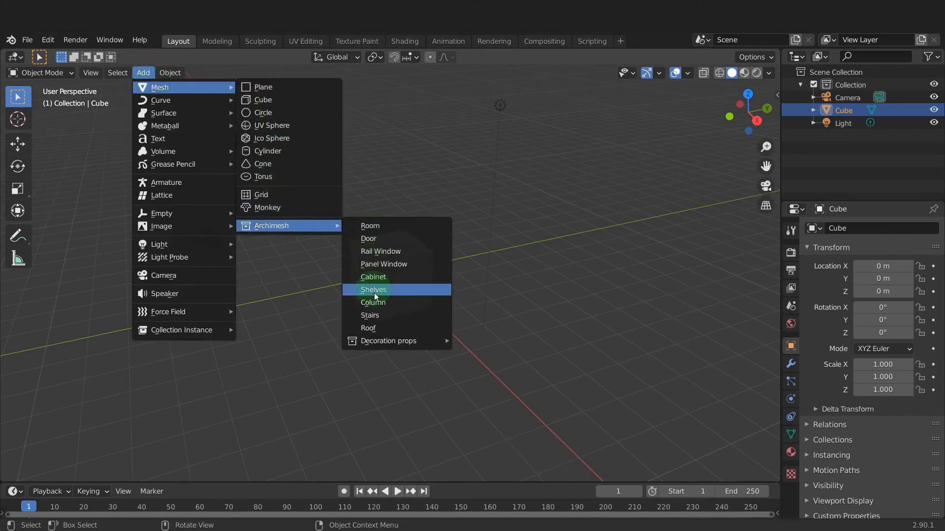
pyautogui.moveTo(385, 342)
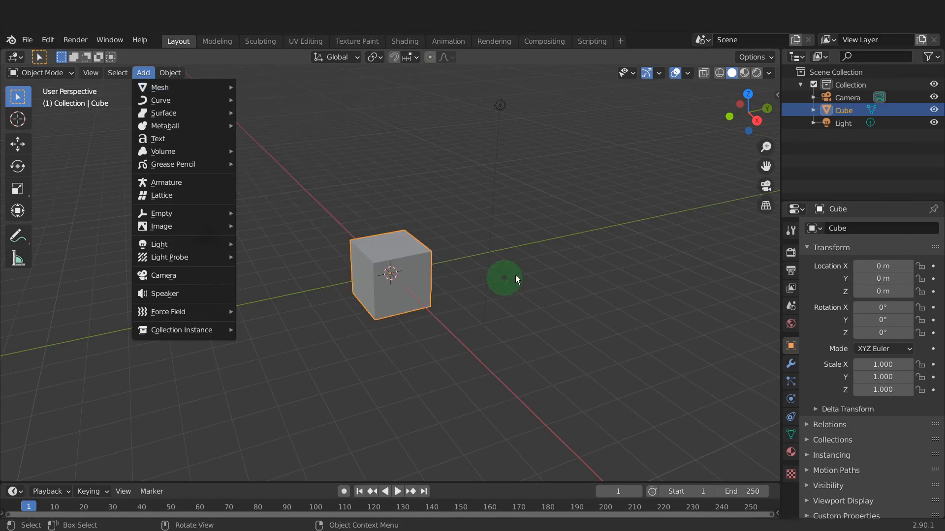
# - Show the Archimesh creation tools in the viewport sidebar and widen it so the labels are readable
pyautogui.press('n')
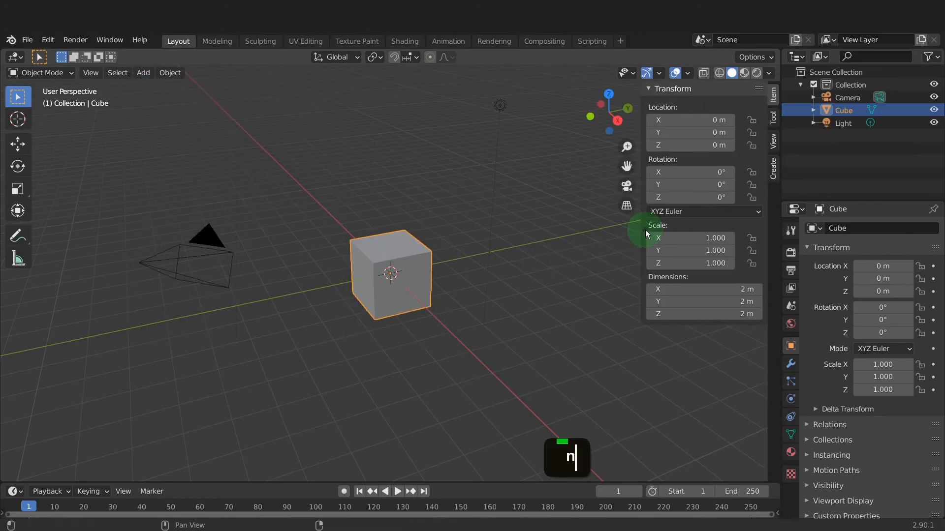
pyautogui.click(774, 170)
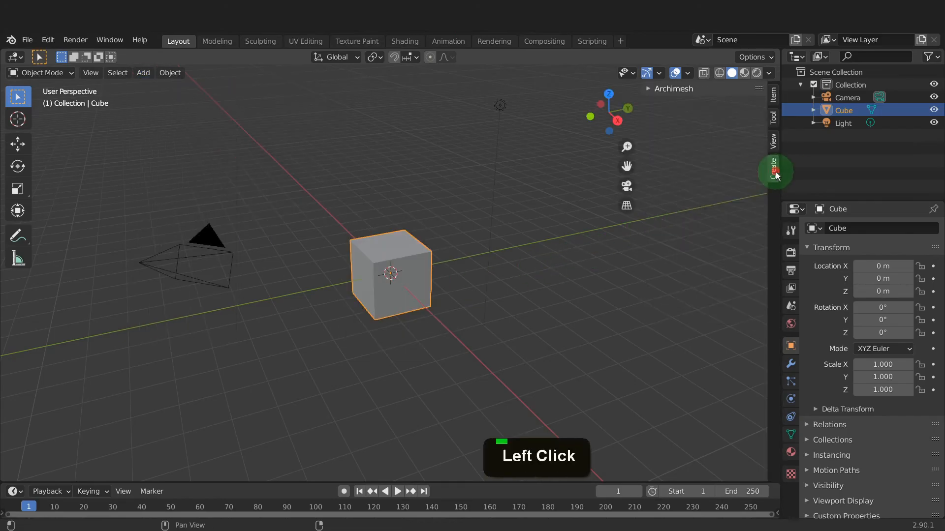
pyautogui.click(646, 89)
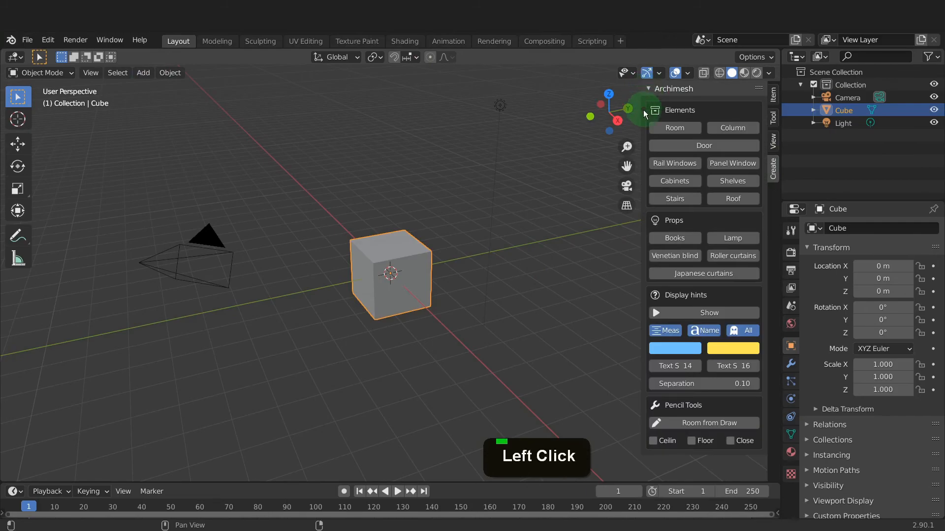
pyautogui.moveTo(644, 120); pyautogui.dragTo(590, 120)
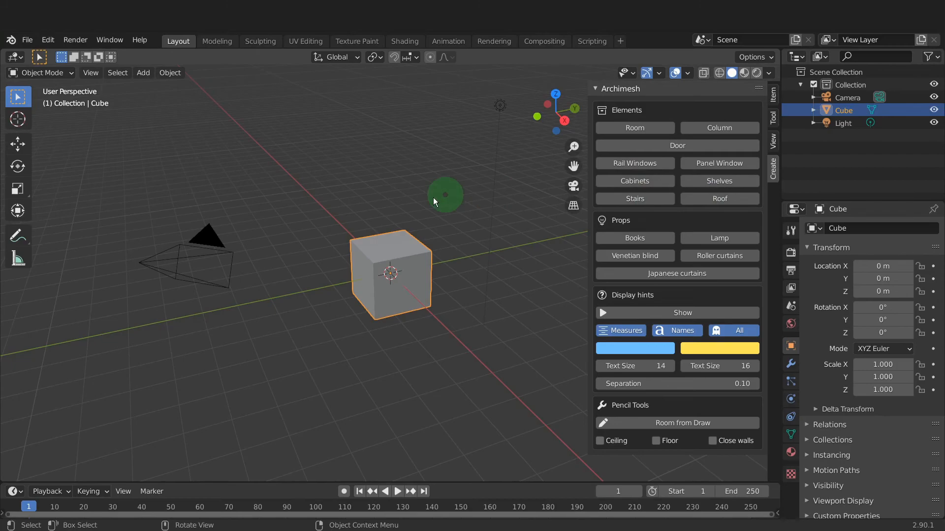
# - Delete all objects in the default scene and apply Cursor to Selected to the 3D cursor
pyautogui.press('a')
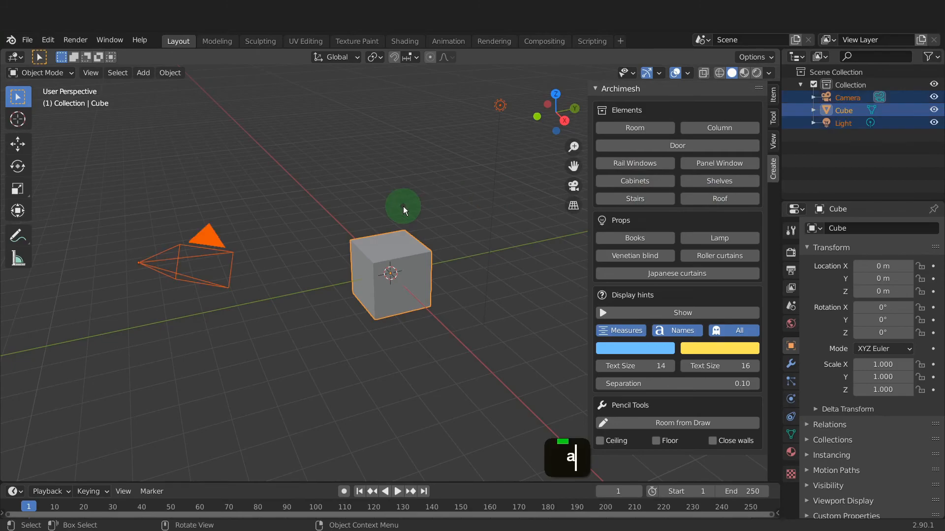
pyautogui.press('x')
pyautogui.click(402, 205)
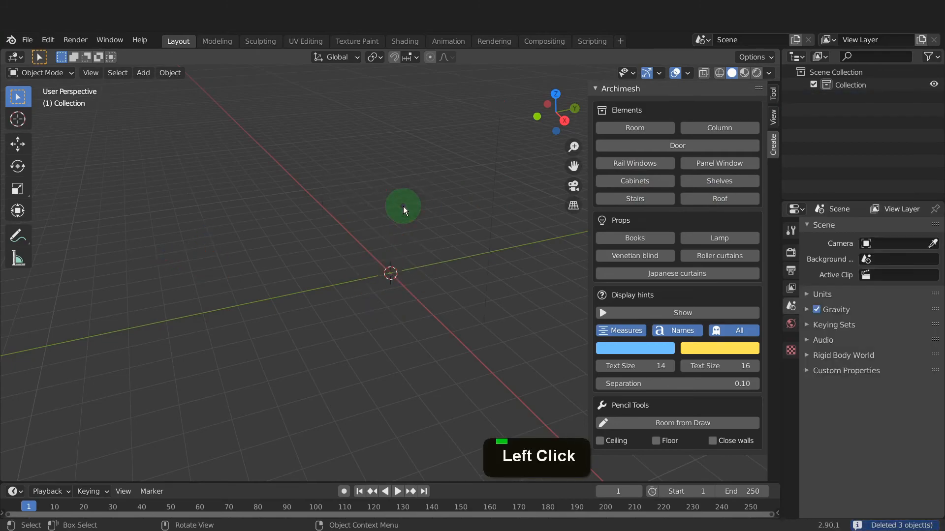
pyautogui.hotkey('shift', 's')
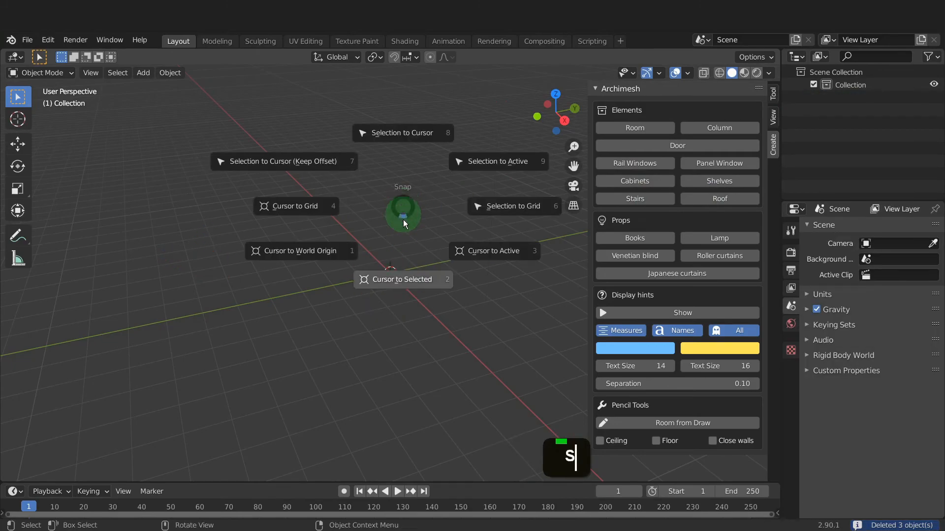
pyautogui.click(403, 282)
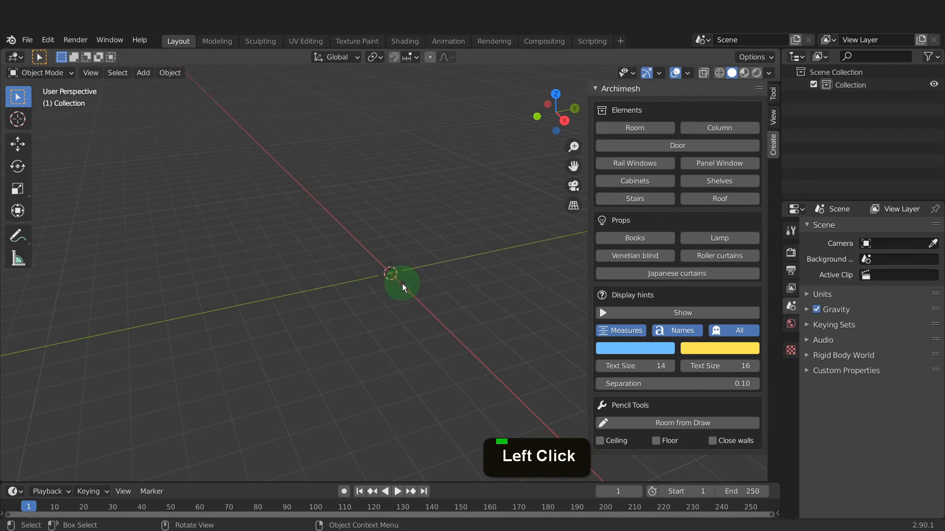
# - Add an Archimesh room at the 3D cursor and set its number of walls to 2
pyautogui.click(632, 127)
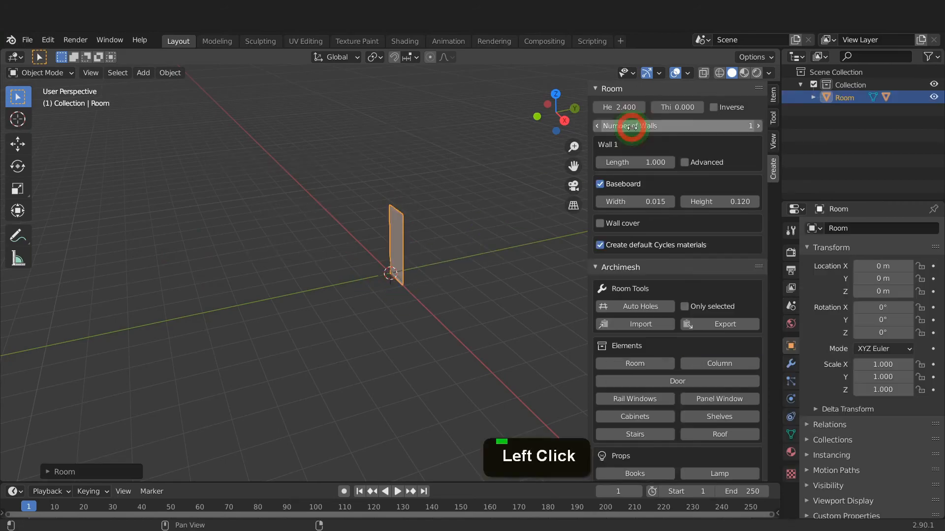
pyautogui.moveTo(423, 265); pyautogui.dragTo(352, 253, button='middle')
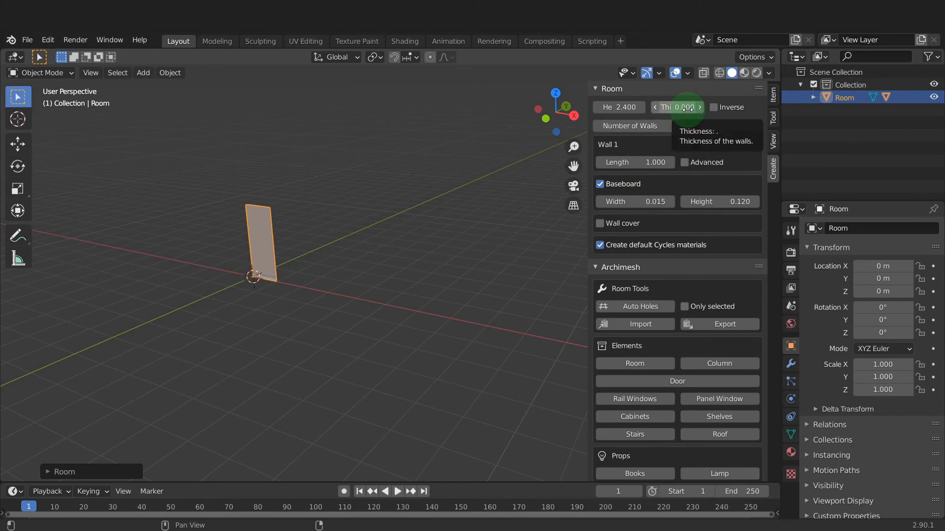
pyautogui.click(712, 109)
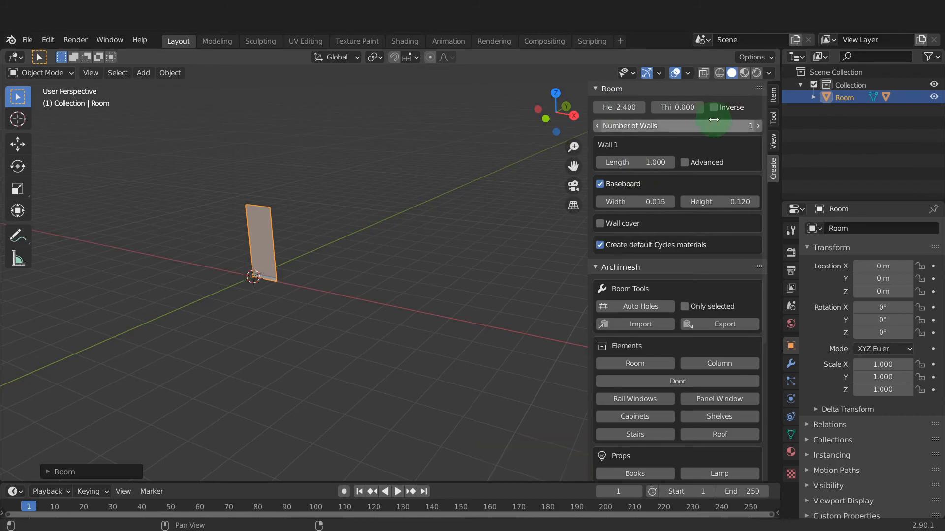
pyautogui.click(756, 128)
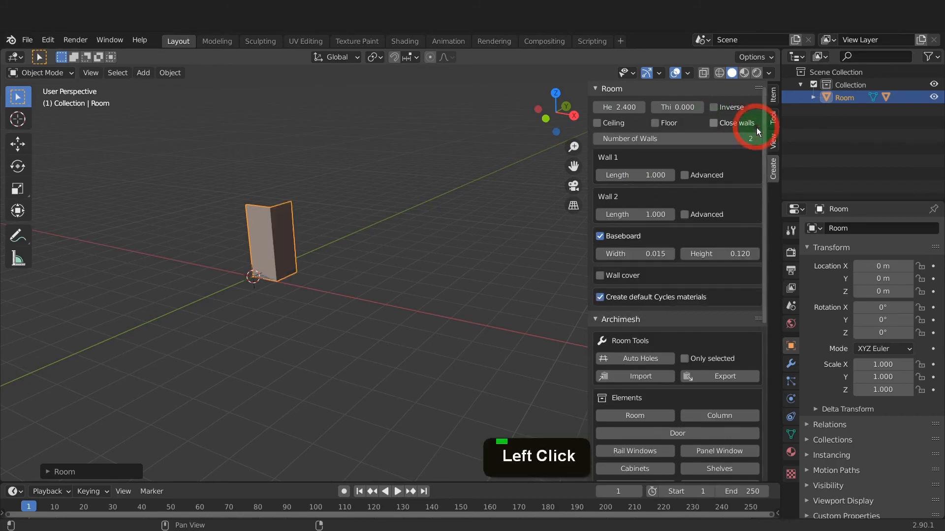
# - Set the room's number of walls to 4
pyautogui.click(757, 128)
pyautogui.click(754, 125)
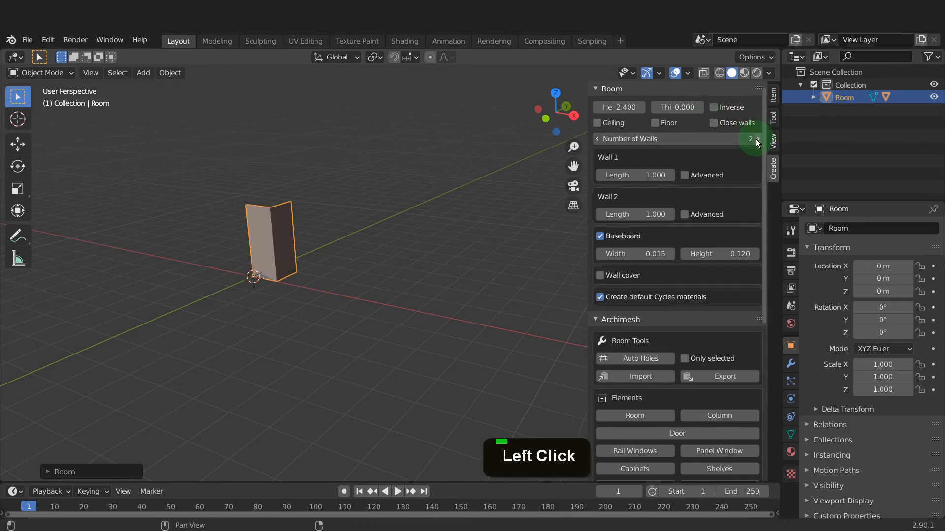
pyautogui.click(756, 139)
pyautogui.click(757, 139)
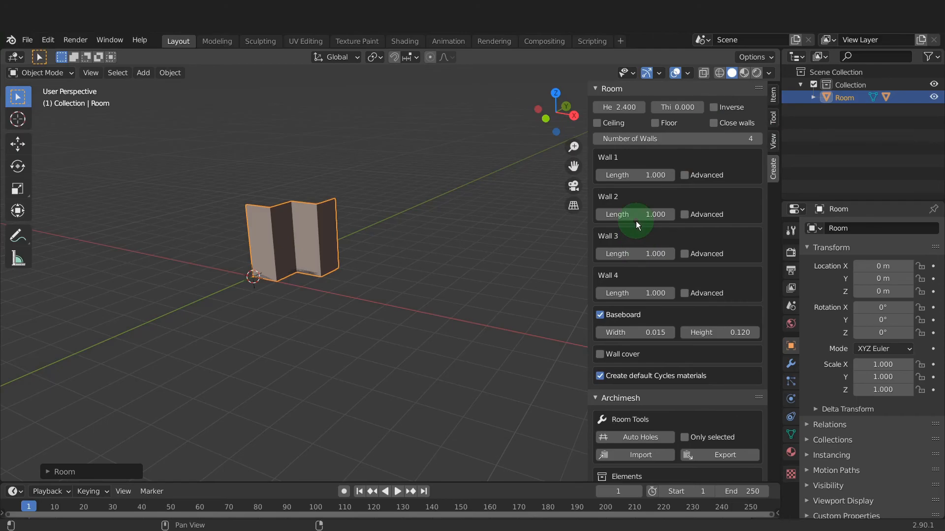
# - Set the wall lengths to 12 for Wall 1, 8 for Wall 2, -12 for Wall 3 and -8 for Wall 4
pyautogui.click(636, 176)
pyautogui.write('12')
pyautogui.press('Tab')
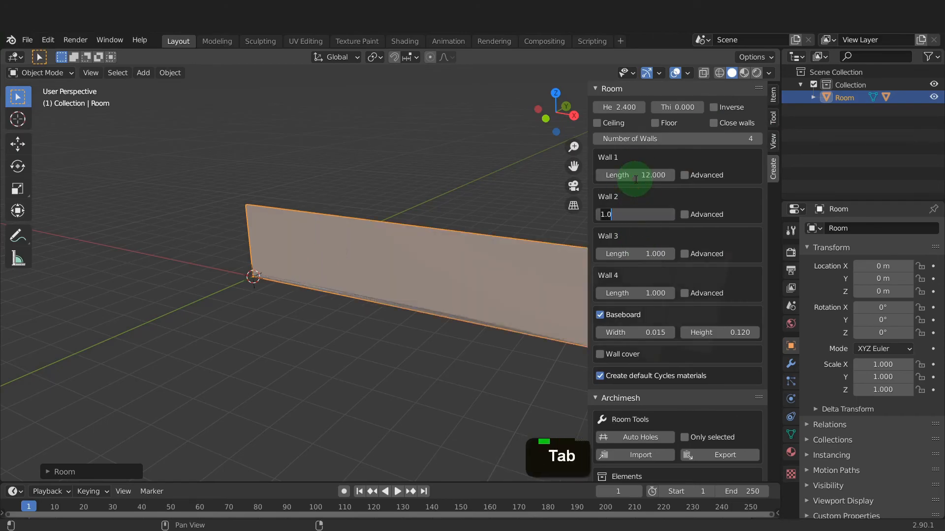
pyautogui.write('8')
pyautogui.press('Tab')
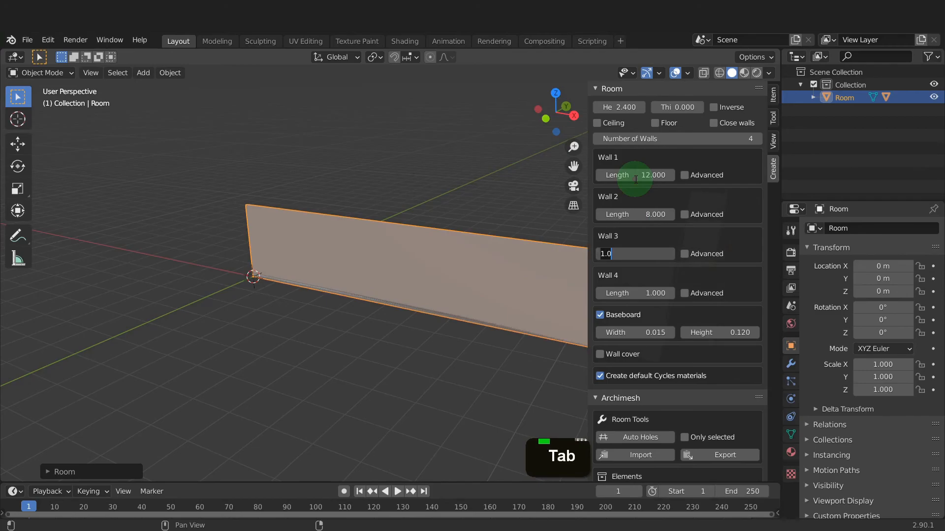
pyautogui.write('-12')
pyautogui.press('Tab')
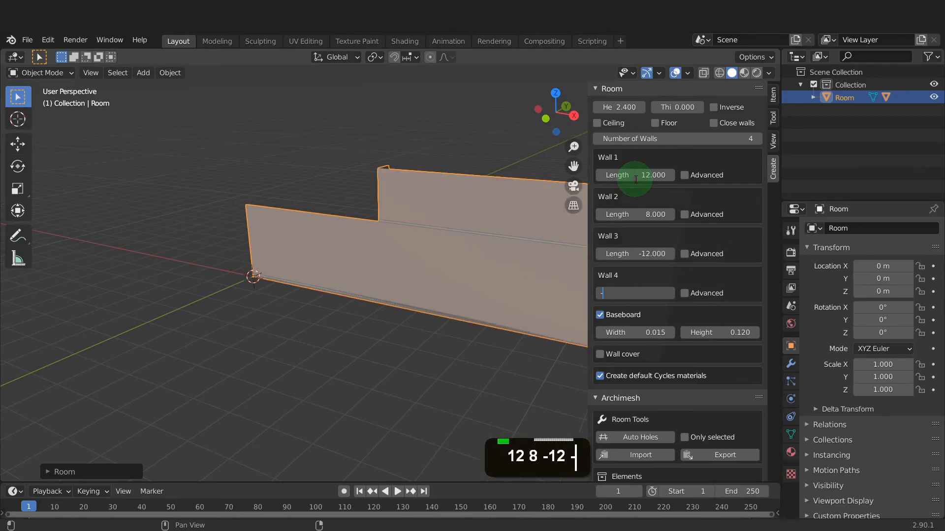
pyautogui.write('-8')
pyautogui.press('Return')
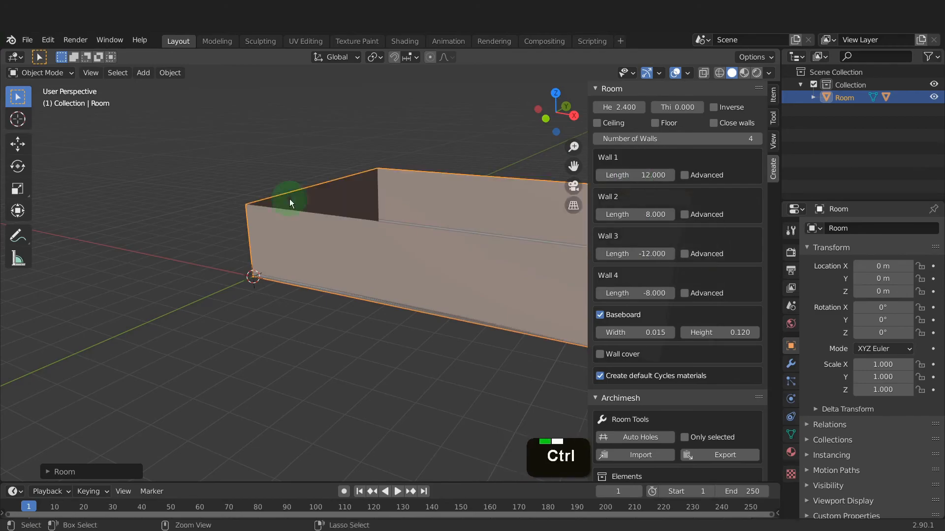
# - Set the room's wall height to 4 and the wall thickness to 0.3
pyautogui.keyDown('ctrl'); pyautogui.moveTo(289, 200); pyautogui.dragTo(369, 232, button='middle'); pyautogui.keyUp('ctrl')
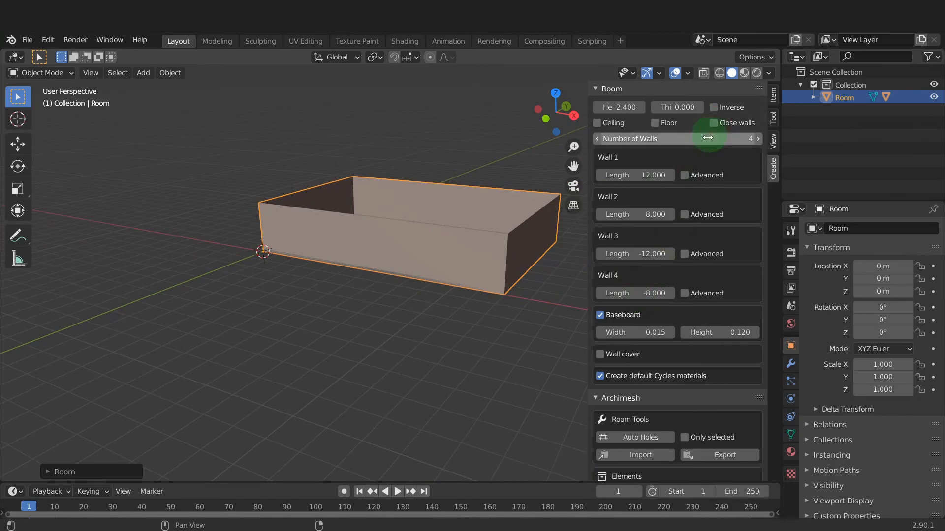
pyautogui.click(625, 107)
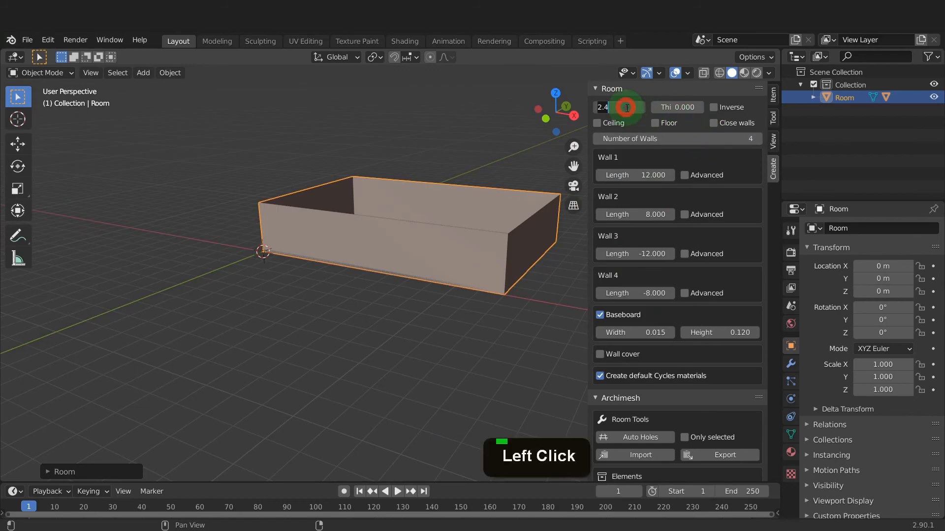
pyautogui.write('4')
pyautogui.press('Return')
pyautogui.click(668, 106)
pyautogui.write('.3')
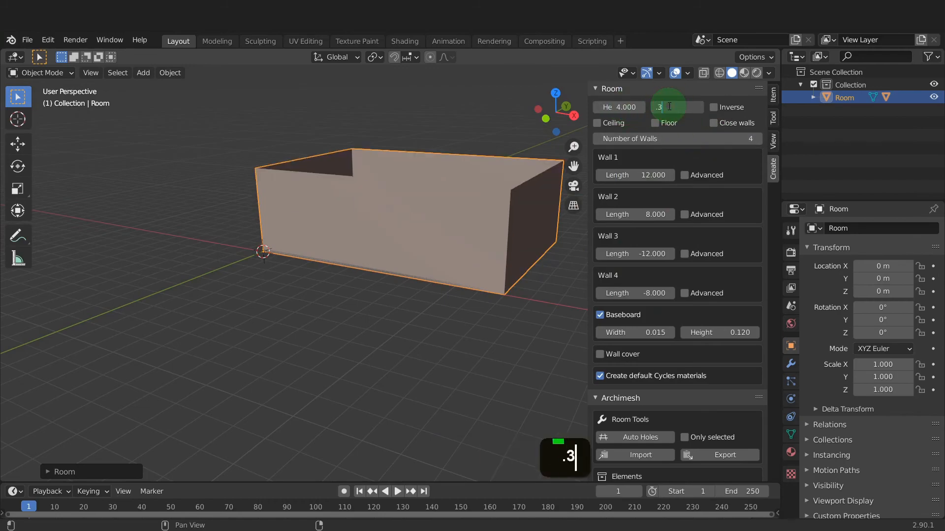
pyautogui.press('Return')
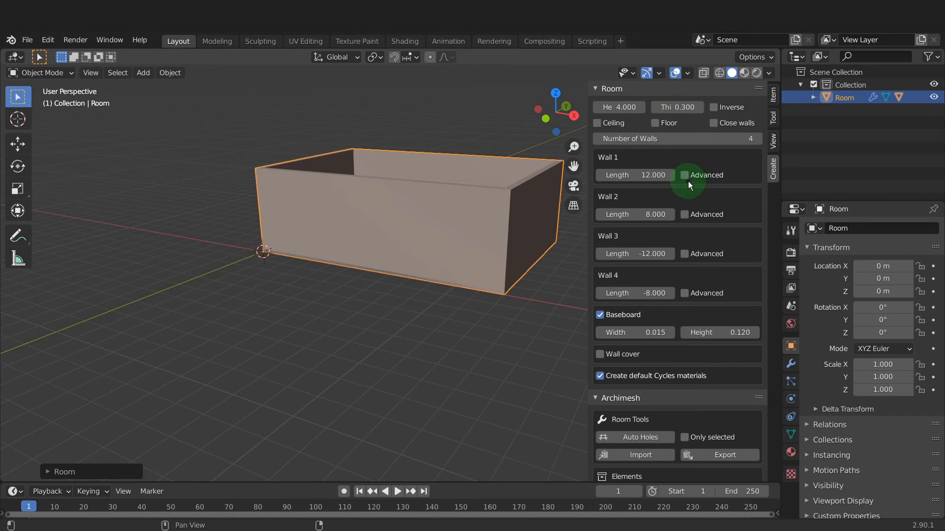
# - Enable the advanced settings for Wall 2 and check its visibility options, keeping Visible
pyautogui.click(686, 215)
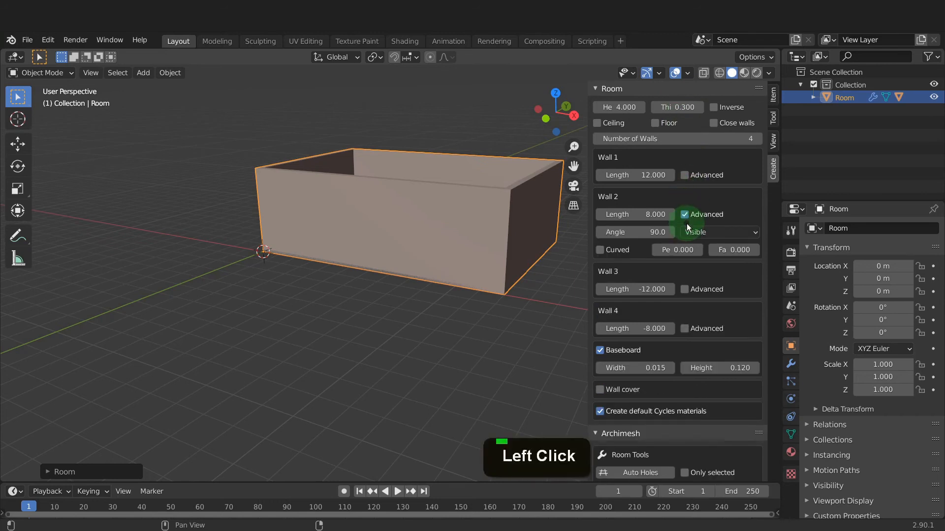
pyautogui.click(738, 231)
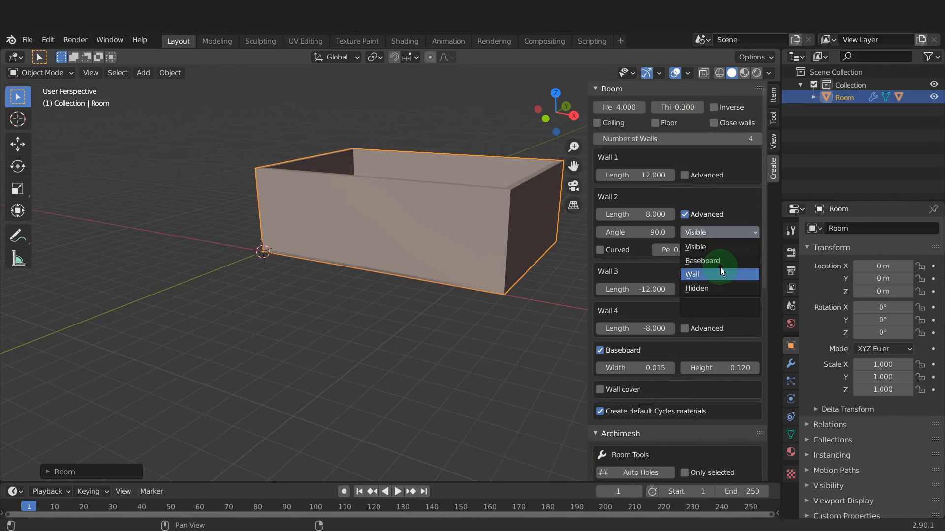
pyautogui.click(754, 233)
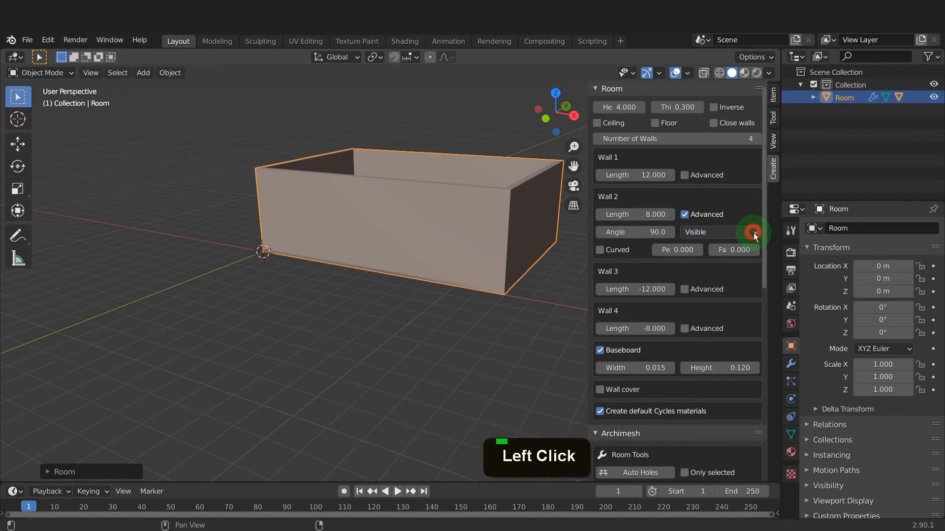
# - Try the Curved option on Wall 2 and turn it off again
pyautogui.click(601, 252)
pyautogui.moveTo(657, 249); pyautogui.dragTo(662, 249)
pyautogui.rightClick(659, 249)
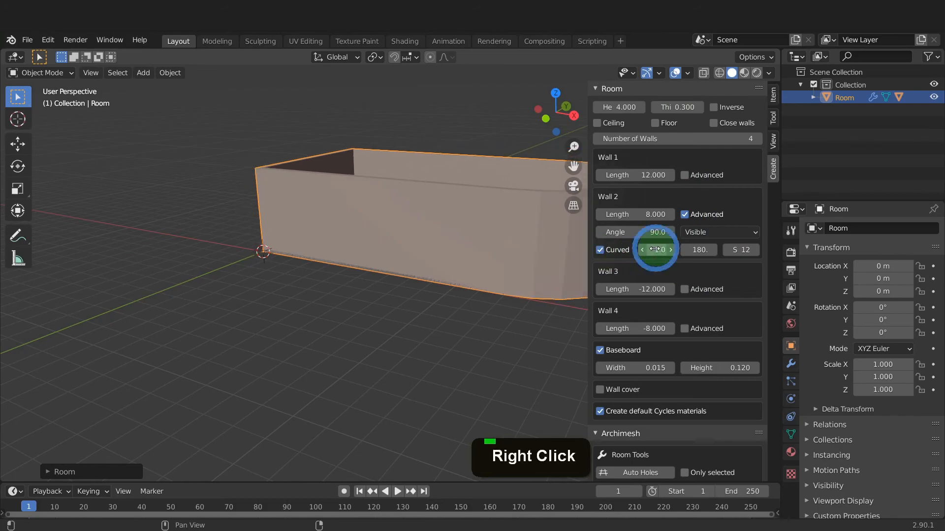
pyautogui.click(712, 250)
pyautogui.rightClick(655, 248)
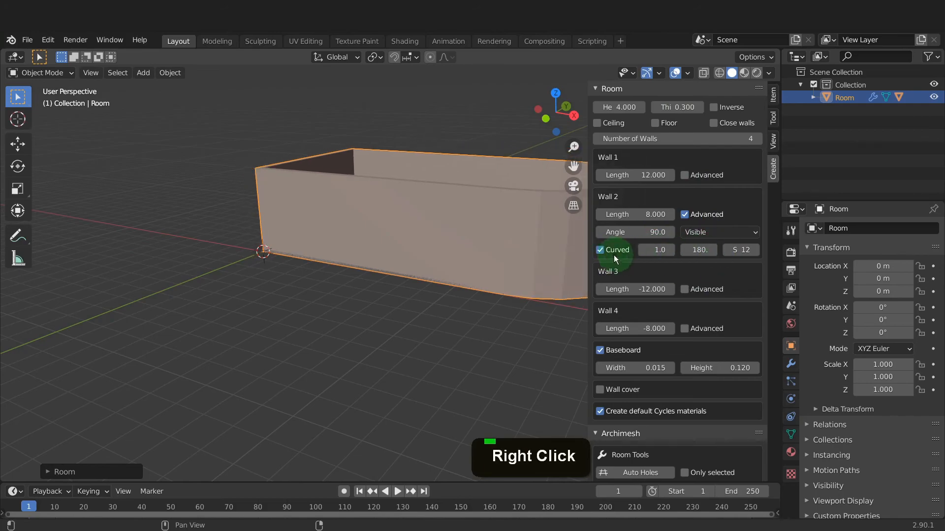
pyautogui.click(600, 250)
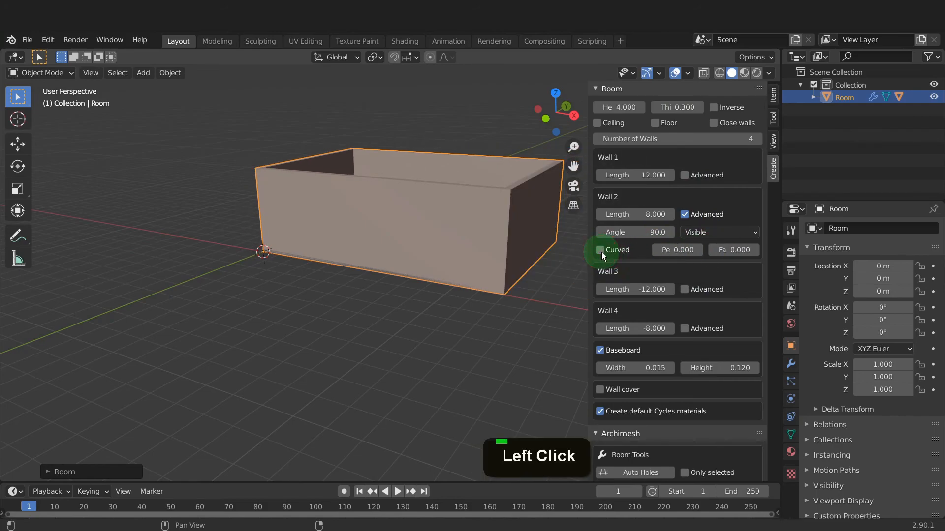
# - Set the peak value of Wall 2 to 1.925
pyautogui.click(676, 248)
pyautogui.write('1.925')
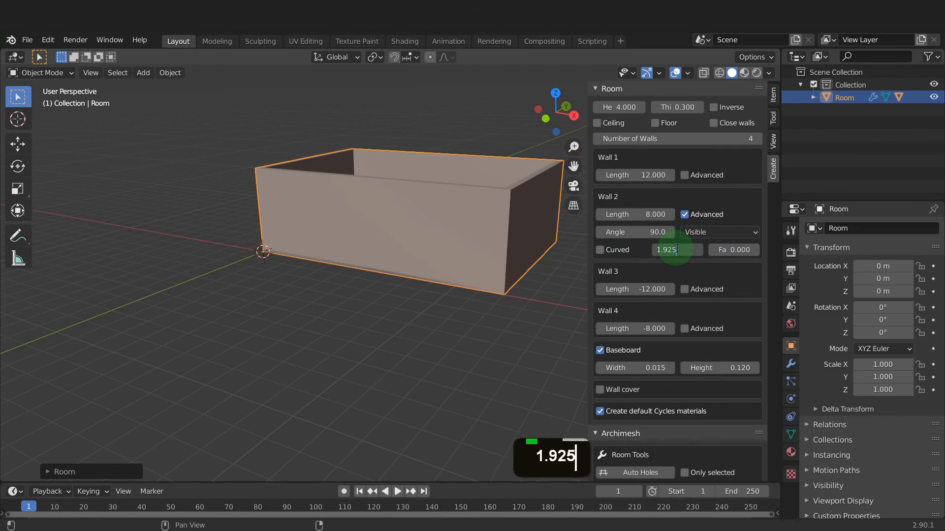
pyautogui.press('Return')
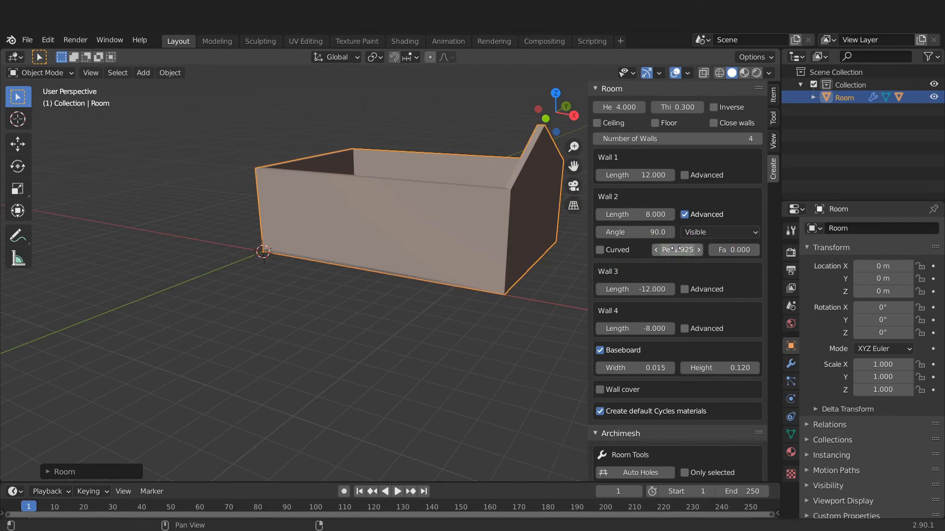
# - Enable the advanced settings for Wall 4 and set its peak value to 1.925
pyautogui.click(684, 329)
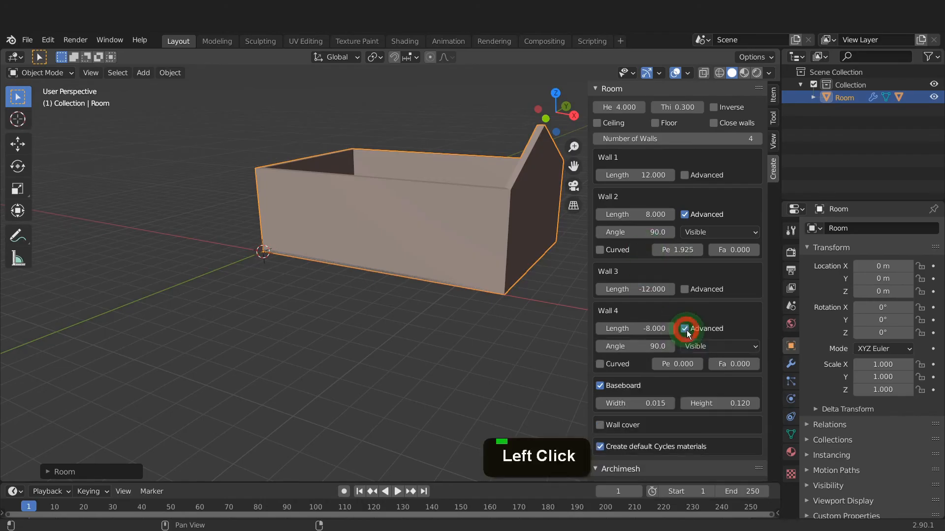
pyautogui.click(682, 365)
pyautogui.write('1.')
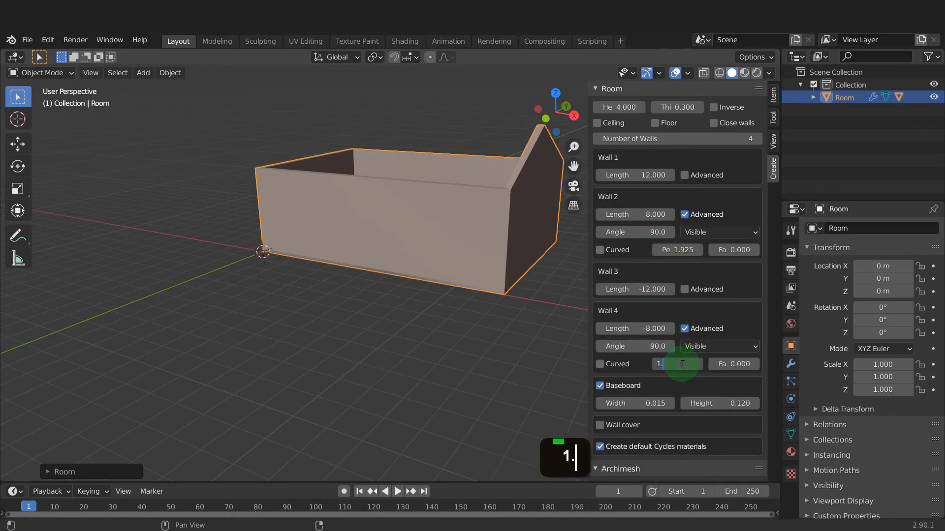
pyautogui.write('925')
pyautogui.press('Return')
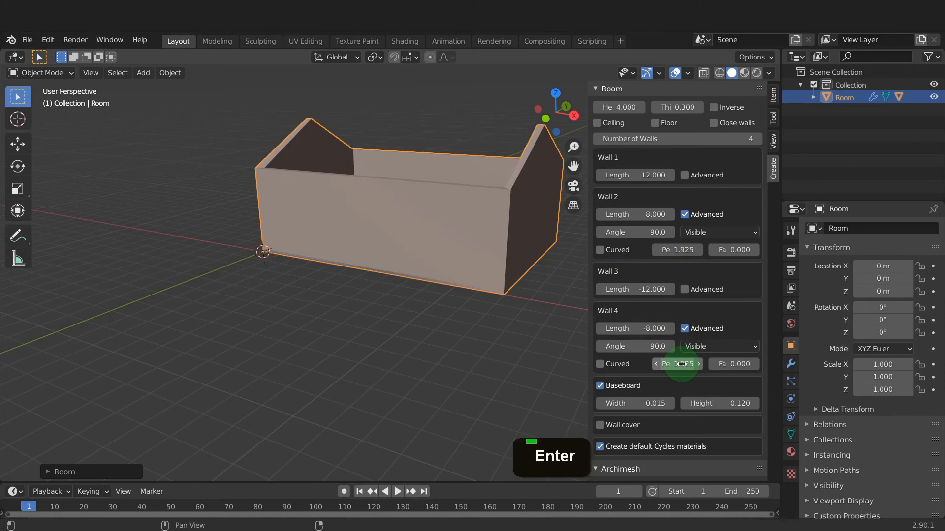
# - Try the room without its baseboard and with a wall cover, restoring both options
pyautogui.click(602, 386)
pyautogui.click(601, 387)
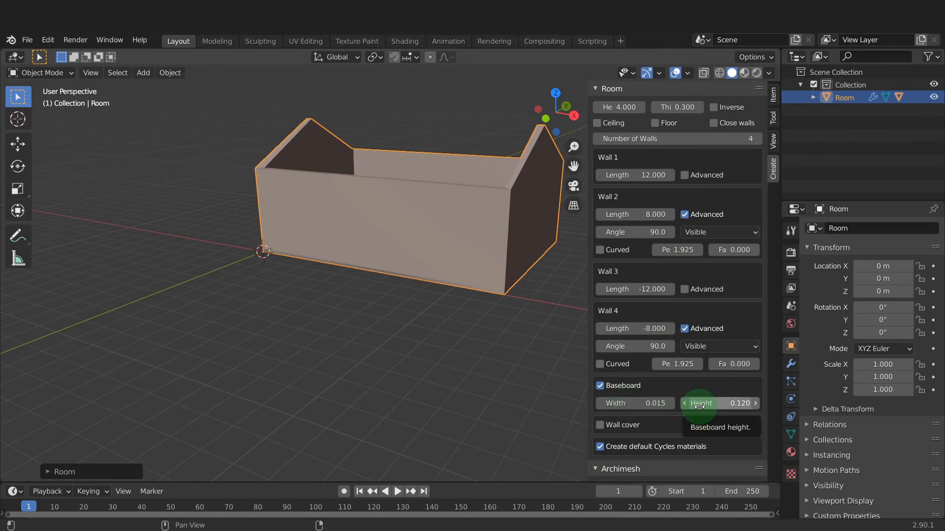
pyautogui.click(600, 425)
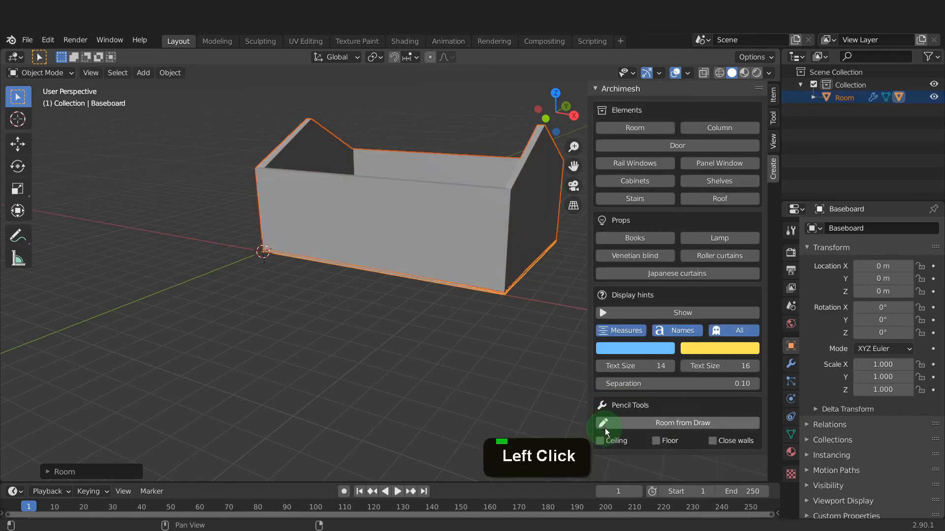
pyautogui.click(509, 246)
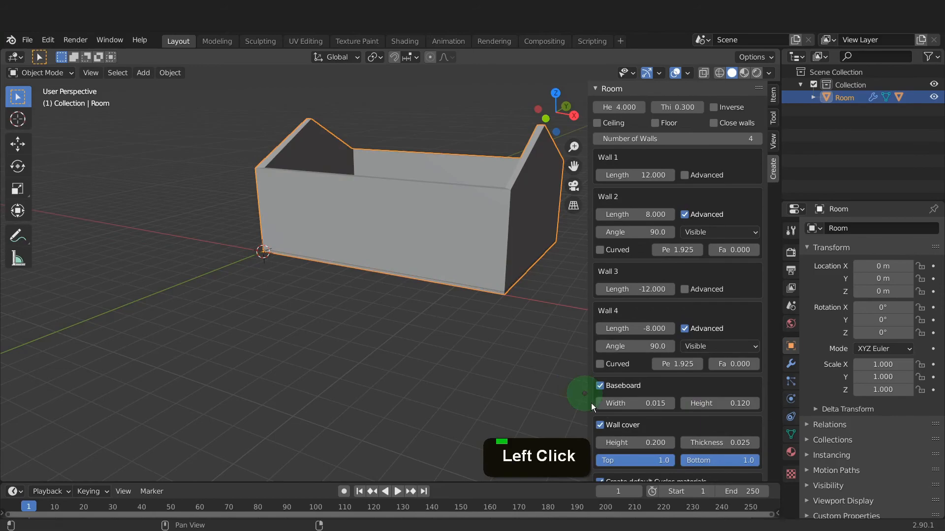
pyautogui.click(602, 425)
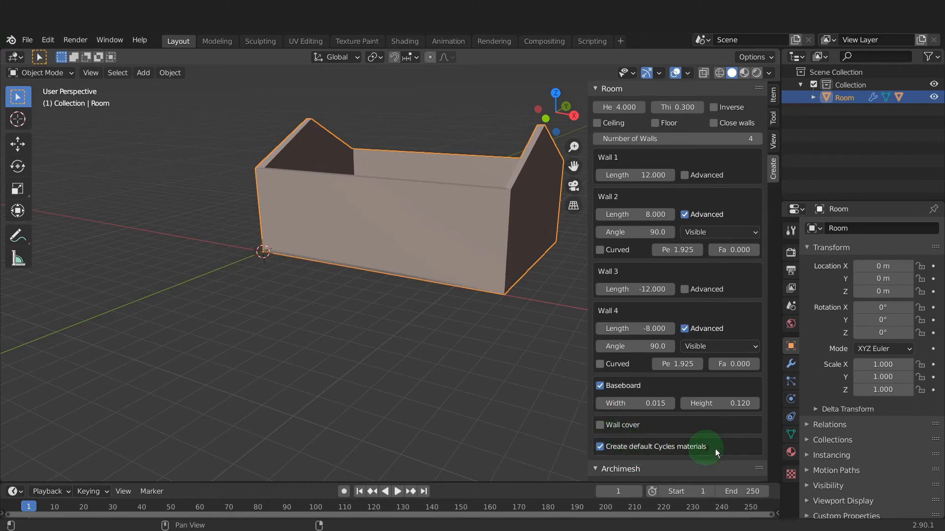
# - Try a different viewport display color for the room's Wall_material and cancel the change
pyautogui.click(791, 452)
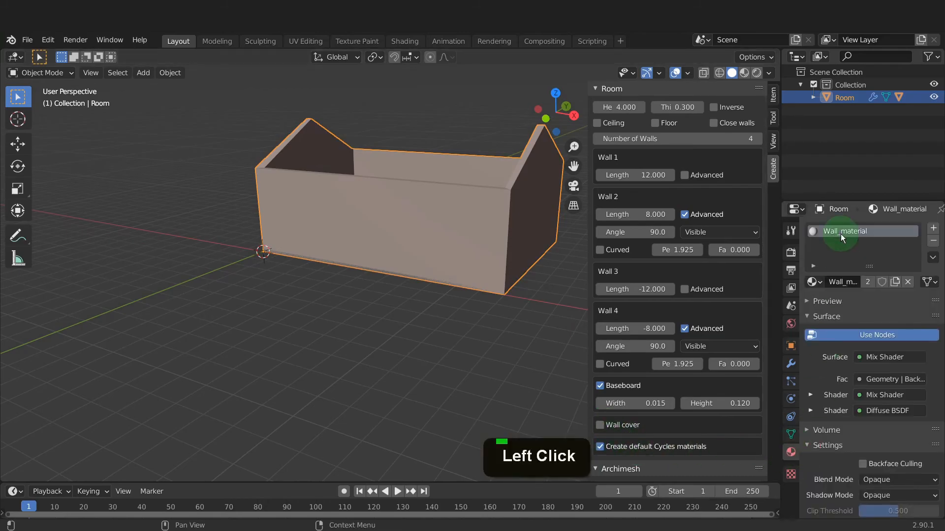
pyautogui.scroll(-5, 845, 394)
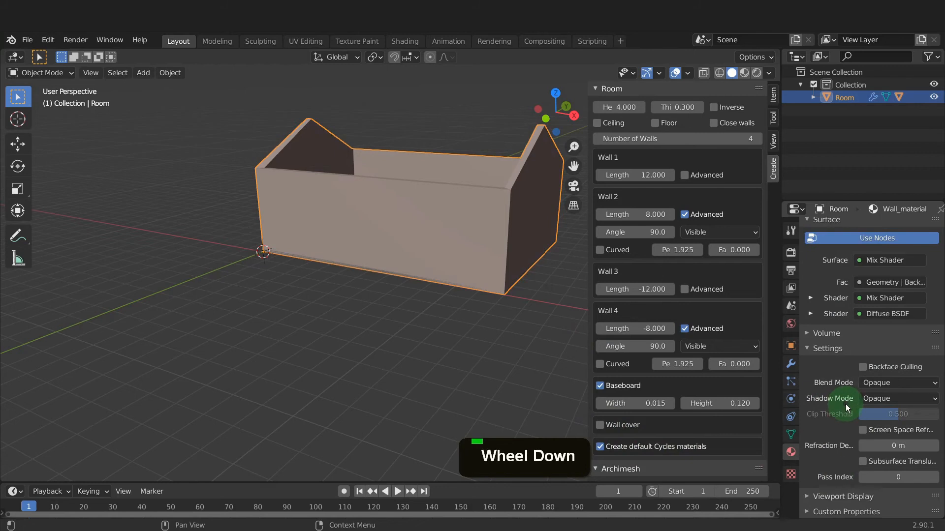
pyautogui.click(809, 496)
pyautogui.scroll(-3, 826, 482)
pyautogui.click(872, 465)
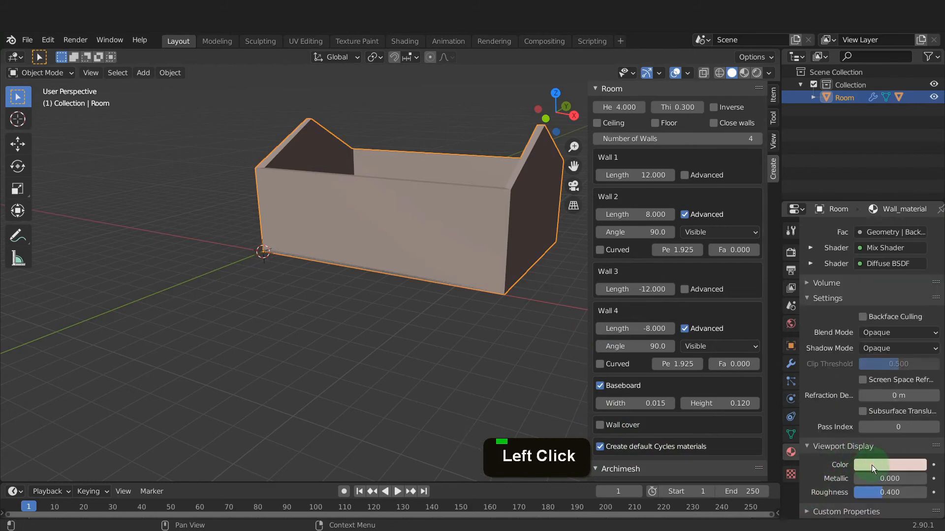
pyautogui.moveTo(880, 378)
pyautogui.mouseDown()
pyautogui.moveTo(868, 344)
pyautogui.moveTo(878, 300)
pyautogui.moveTo(853, 329)
pyautogui.mouseUp()
pyautogui.rightClick(851, 332)
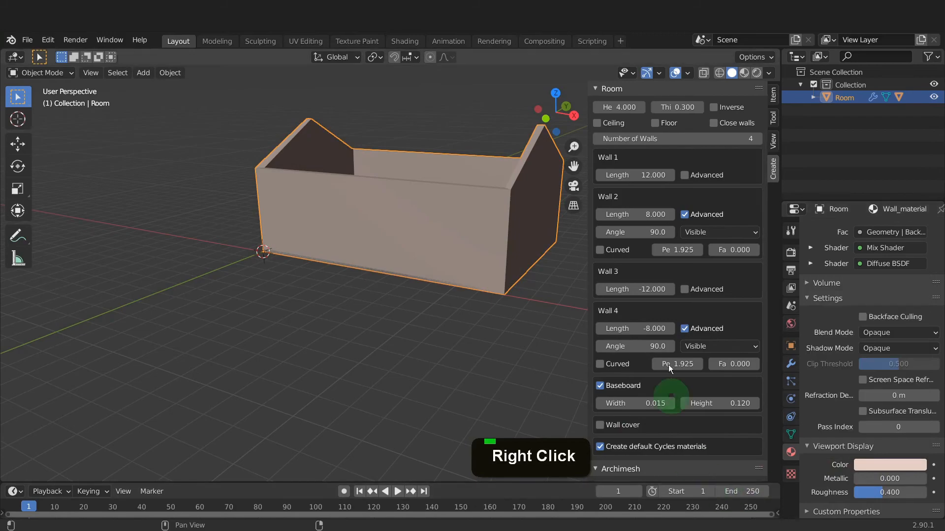
# - In the top view, draw a closed freehand annotation of an irregular, stepped floor plan beside the existing room on its +X side
pyautogui.scroll(-8, 655, 274)
pyautogui.scroll(-2, 644, 294)
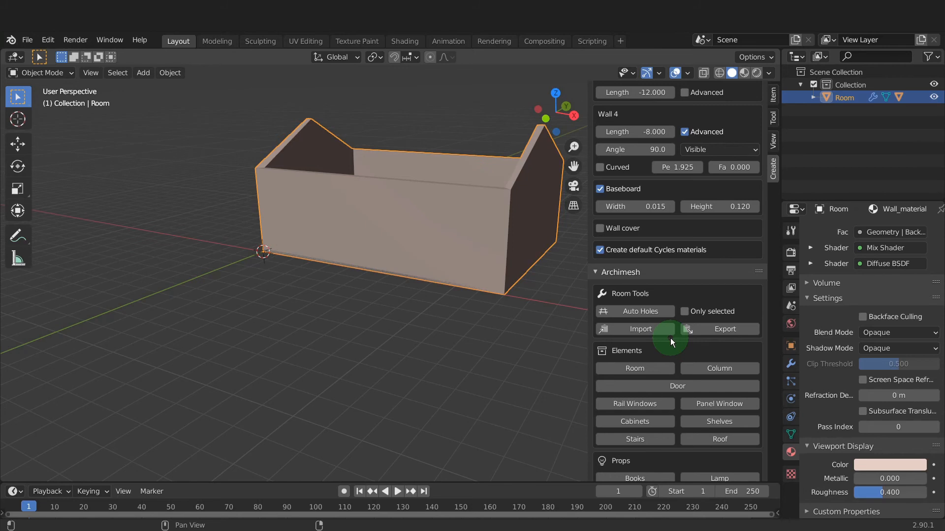
pyautogui.scroll(-10, 655, 347)
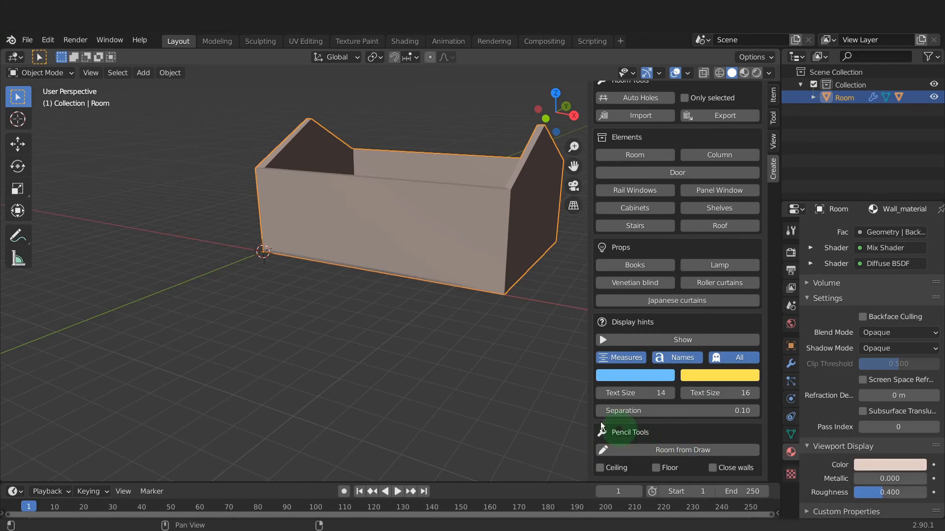
pyautogui.scroll(-3, 394, 303)
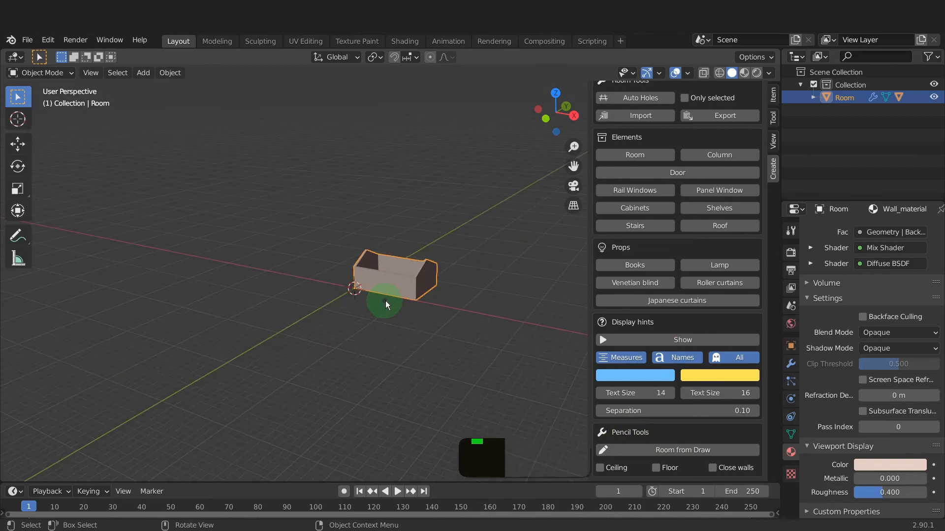
pyautogui.press('KP_7')
pyautogui.scroll(3, 477, 296)
pyautogui.scroll(4, 477, 297)
pyautogui.press('KP_7')
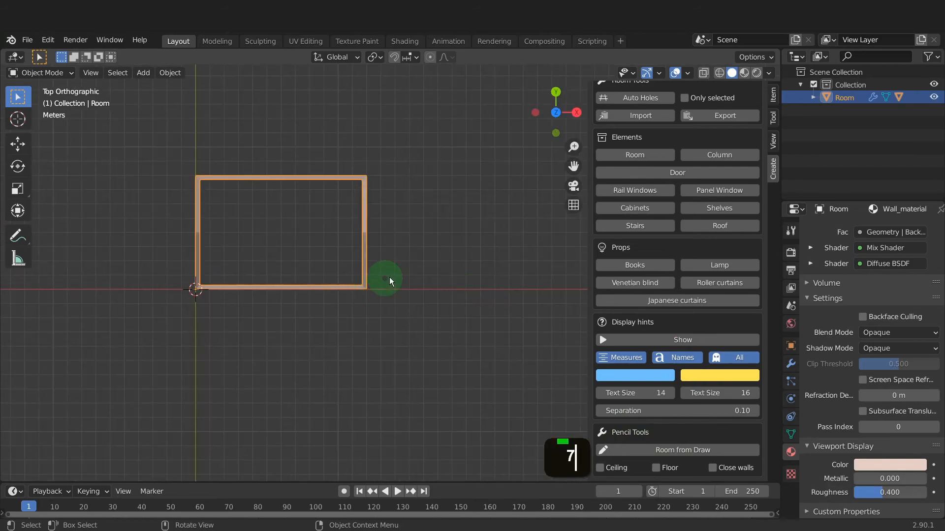
pyautogui.press('d')
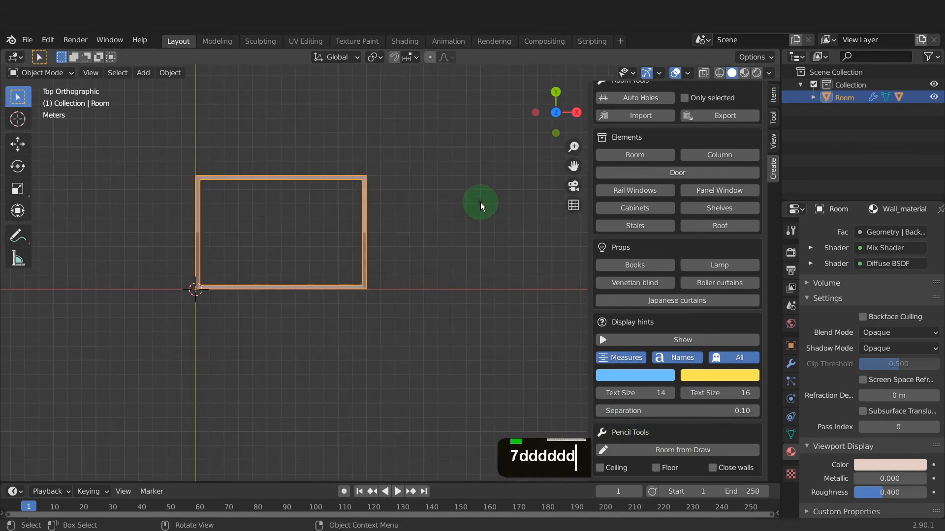
pyautogui.moveTo(480, 204)
pyautogui.mouseDown()
pyautogui.moveTo(483, 250)
pyautogui.moveTo(502, 249)
pyautogui.moveTo(540, 218)
pyautogui.moveTo(534, 178)
pyautogui.moveTo(445, 179)
pyautogui.moveTo(459, 201)
pyautogui.moveTo(482, 202)
pyautogui.mouseUp()
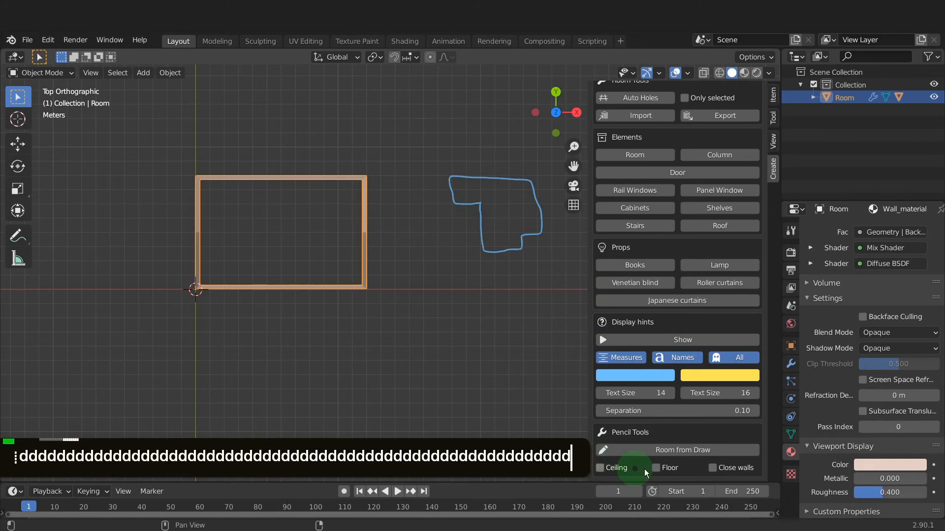
# - Generate a room from the freehand floor plan drawn beside the existing room
pyautogui.click(686, 450)
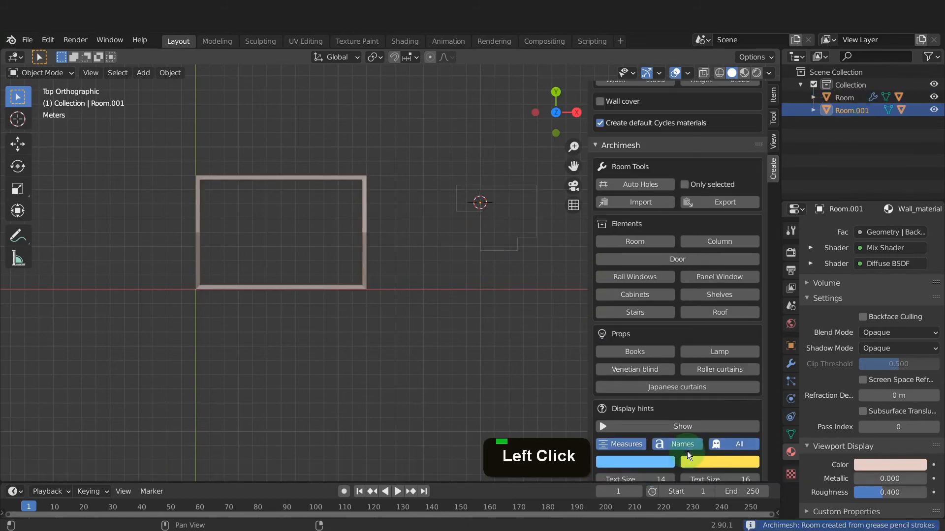
pyautogui.moveTo(518, 299); pyautogui.dragTo(476, 198, button='middle')
pyautogui.scroll(3, 521, 211)
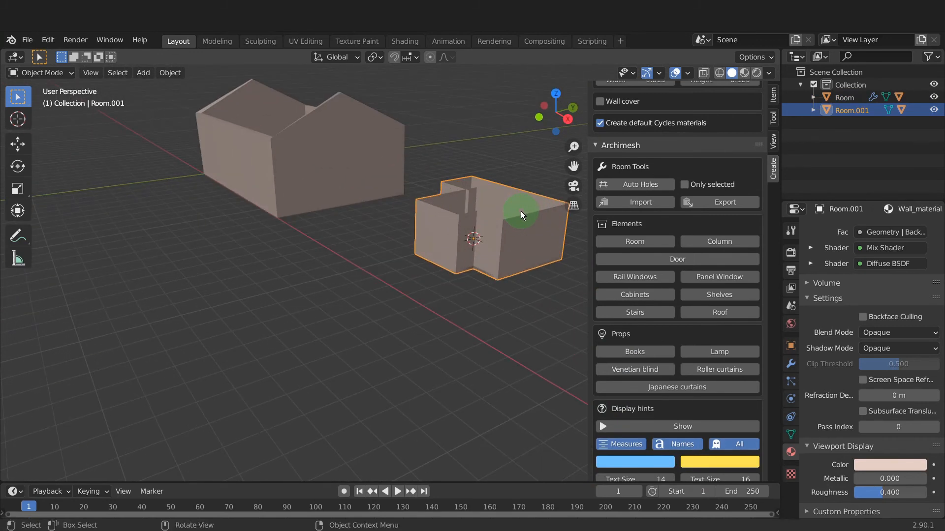
# - Delete the generated irregular room together with its baseboard
pyautogui.click(521, 211)
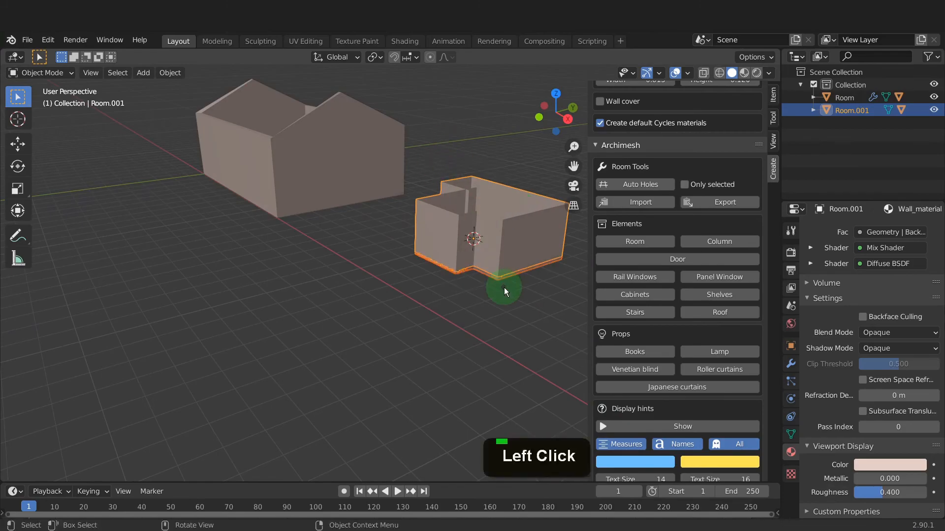
pyautogui.press('x')
pyautogui.click(426, 277)
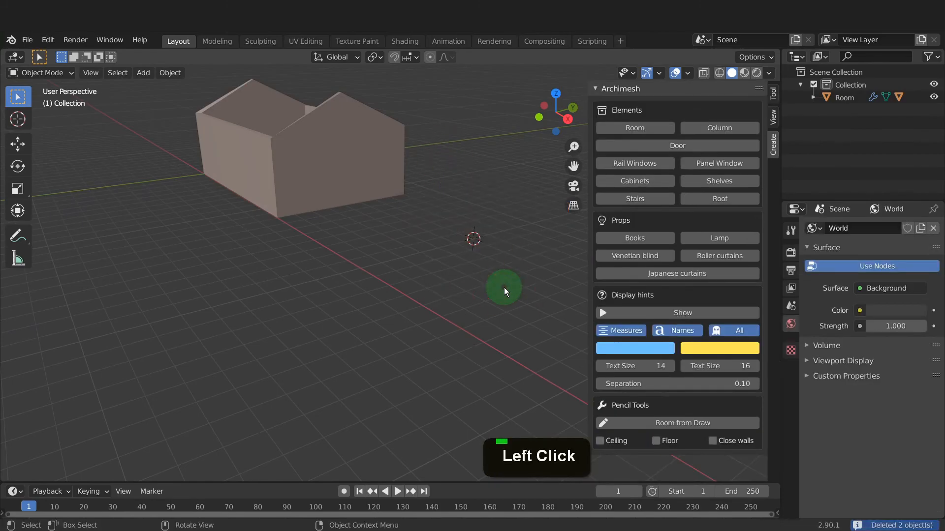
# - Snap the 3D cursor to the bottom corner vertex of the peaked room that lies on the X axis, in Edit Mode
pyautogui.moveTo(426, 277); pyautogui.dragTo(375, 285, button='middle')
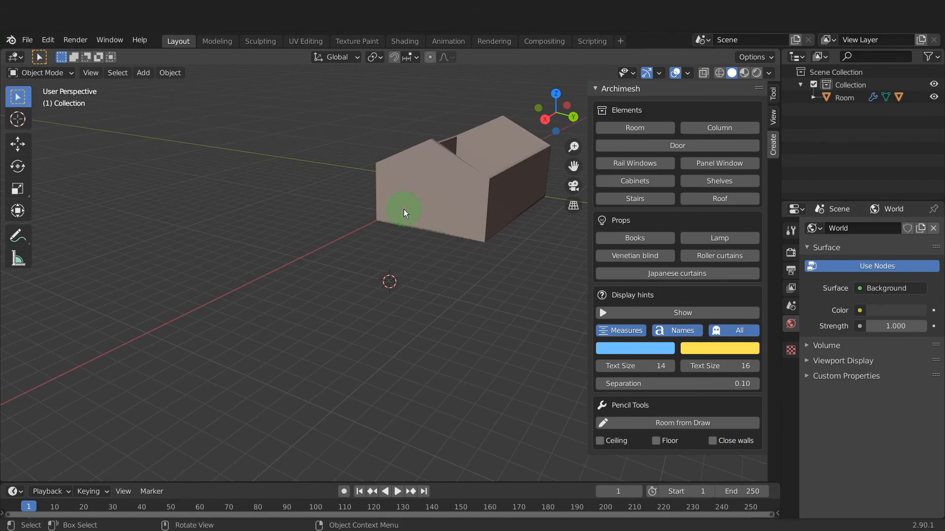
pyautogui.click(435, 207)
pyautogui.press('Tab')
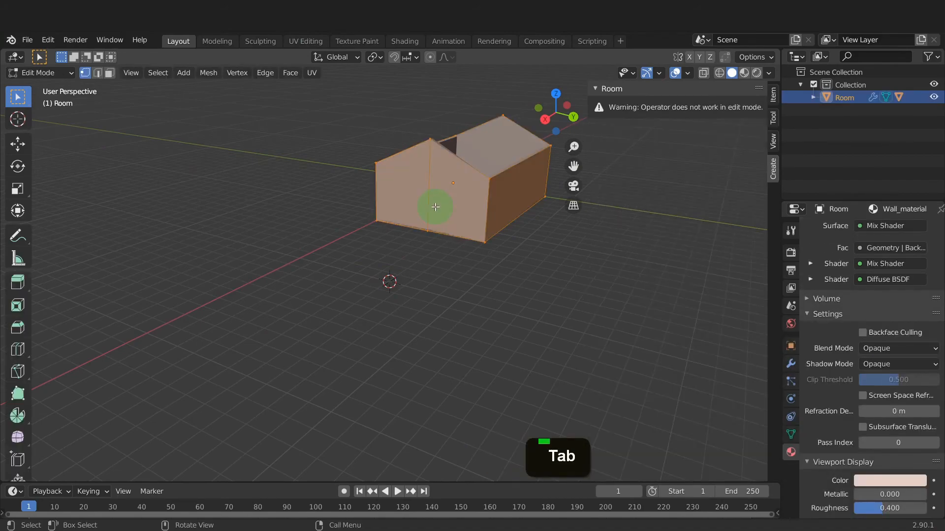
pyautogui.click(376, 220)
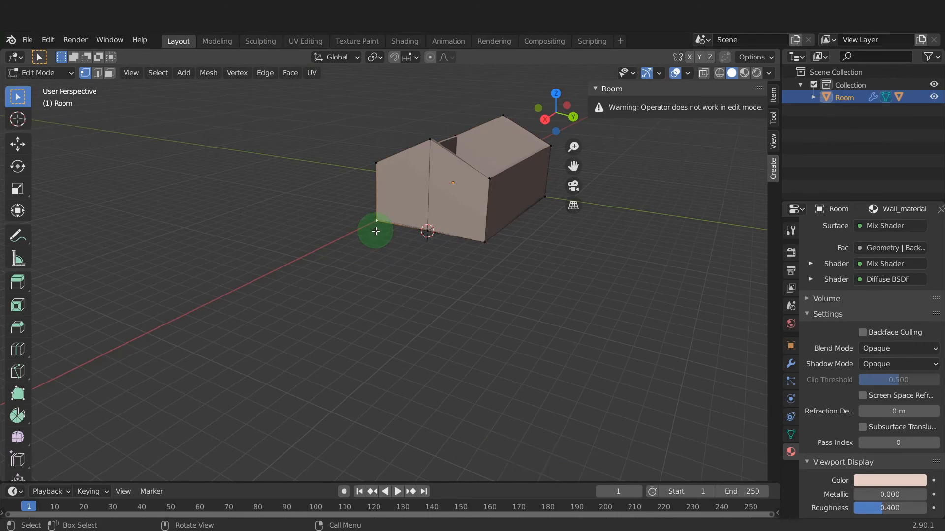
pyautogui.hotkey('shift', 's')
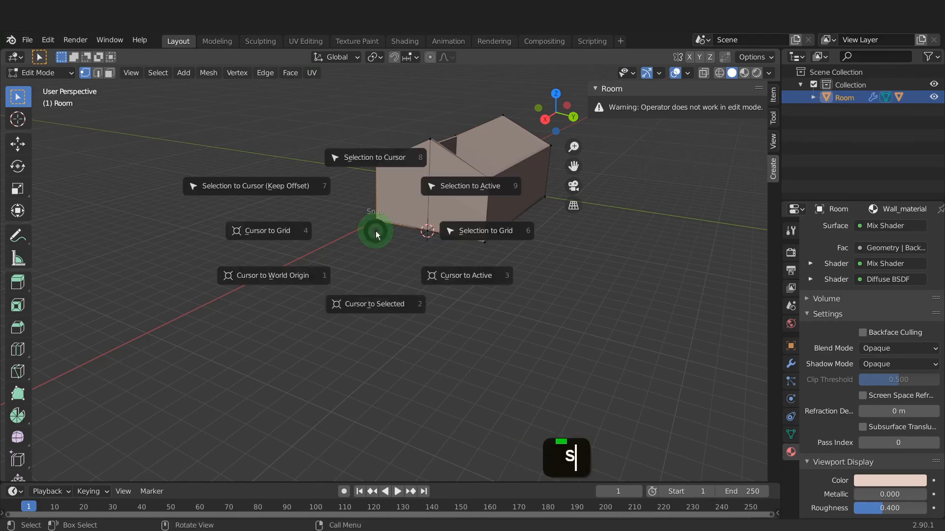
pyautogui.click(373, 306)
pyautogui.press('Tab')
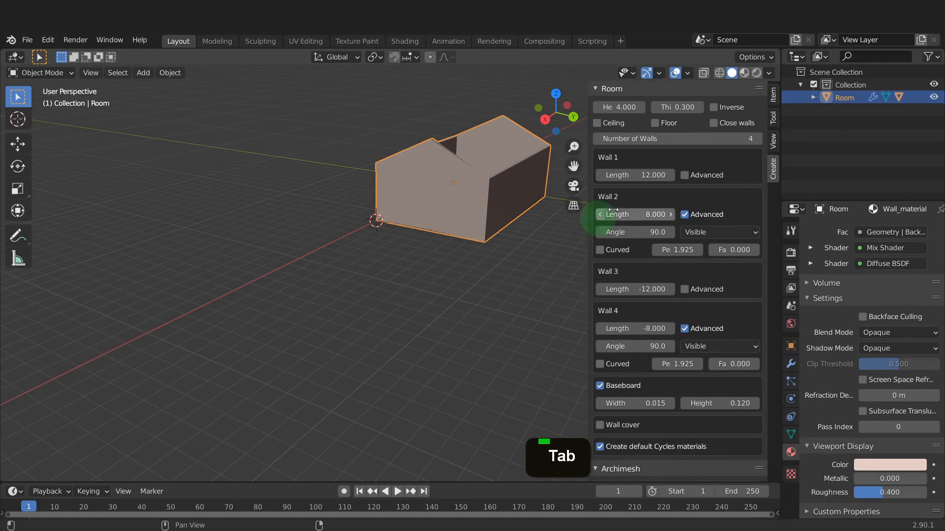
# - Move the 3D cursor along X to 13.9 m, away from the room's end wall
pyautogui.click(771, 142)
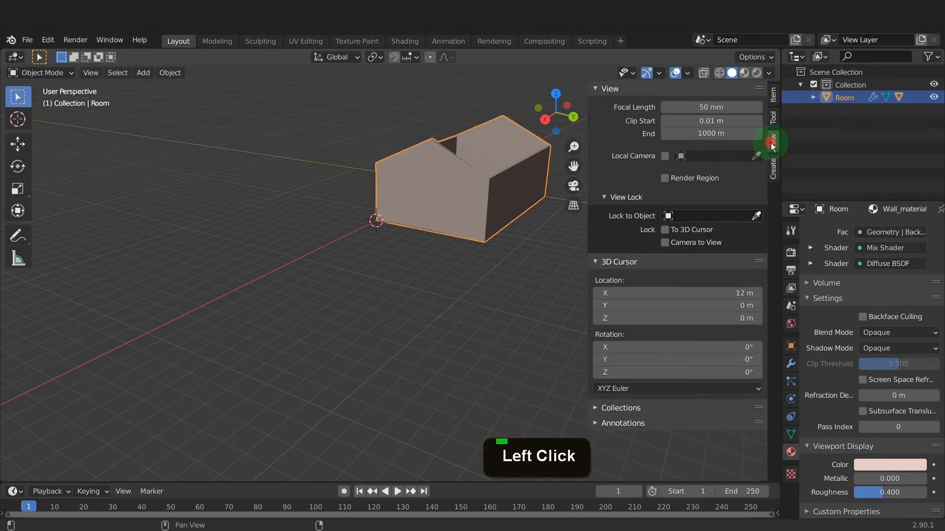
pyautogui.click(710, 295)
pyautogui.moveTo(709, 294); pyautogui.dragTo(717, 288)
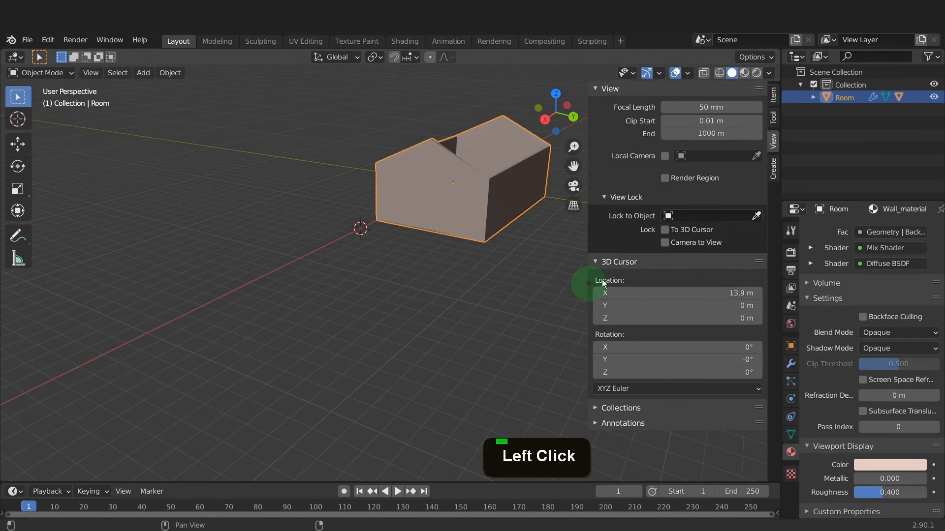
# - Add an Archimesh column at the 3D cursor in front of the room's end wall
pyautogui.click(775, 170)
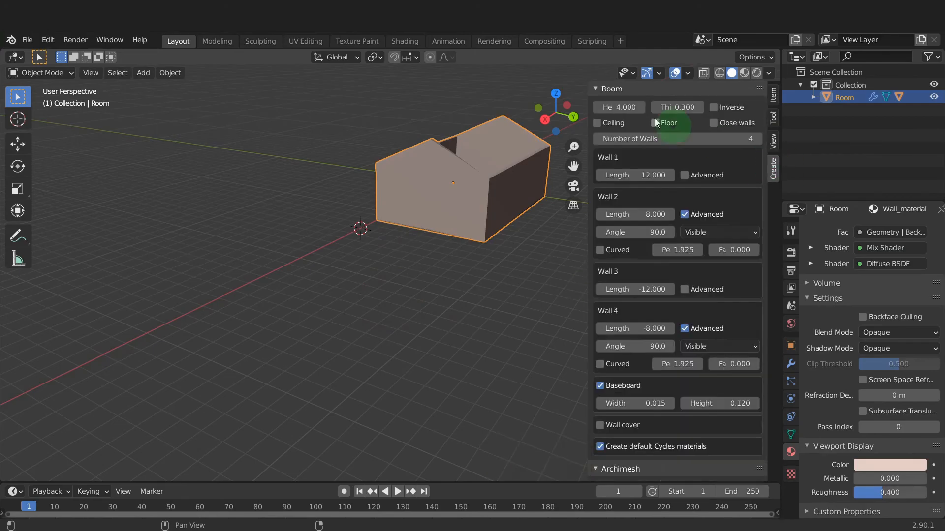
pyautogui.click(597, 88)
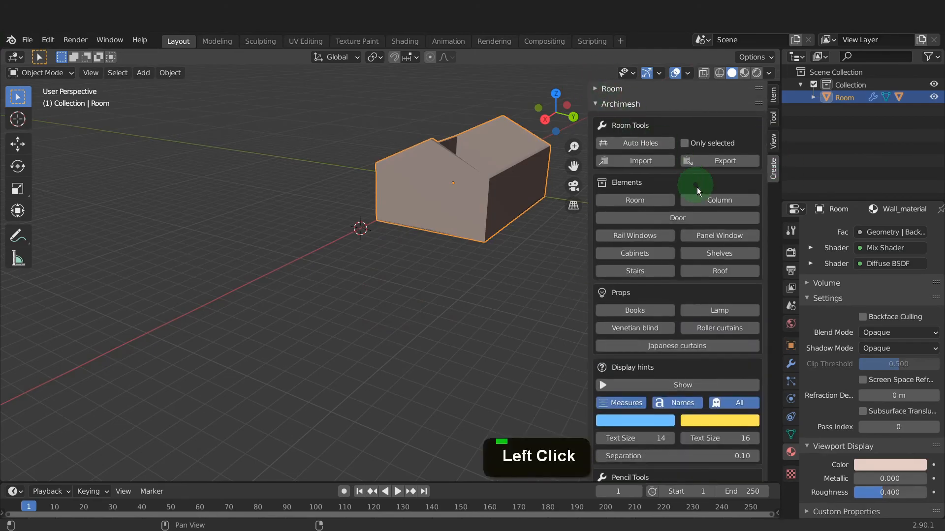
pyautogui.click(713, 202)
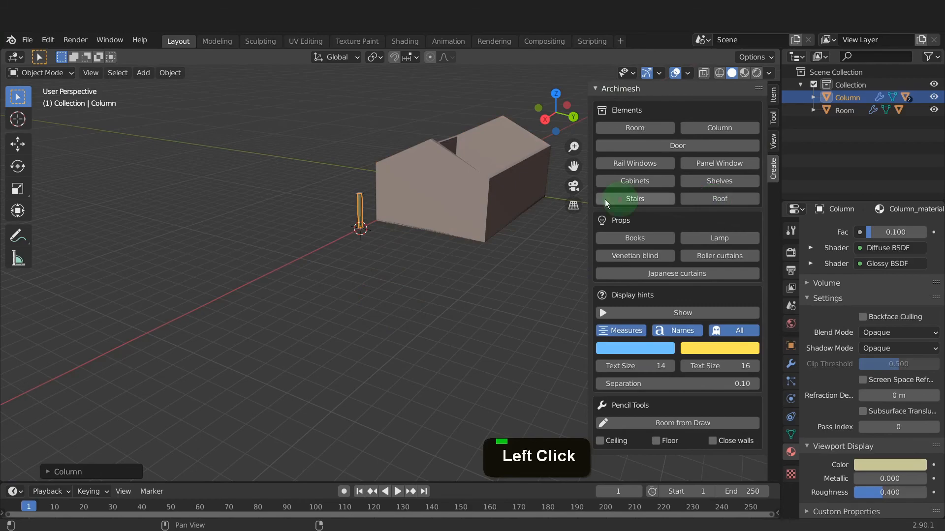
pyautogui.scroll(3, 376, 220)
pyautogui.scroll(-3, 376, 221)
pyautogui.moveTo(422, 249); pyautogui.dragTo(472, 241, button='middle')
# - Keep the column's Circular model and set its top radius to 0.3 and total height to 2.43
pyautogui.click(43, 472)
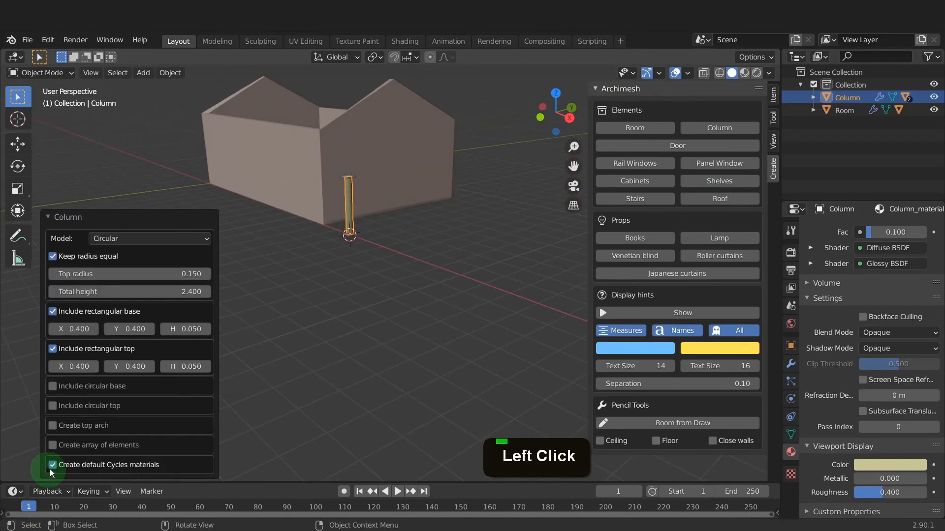
pyautogui.click(192, 241)
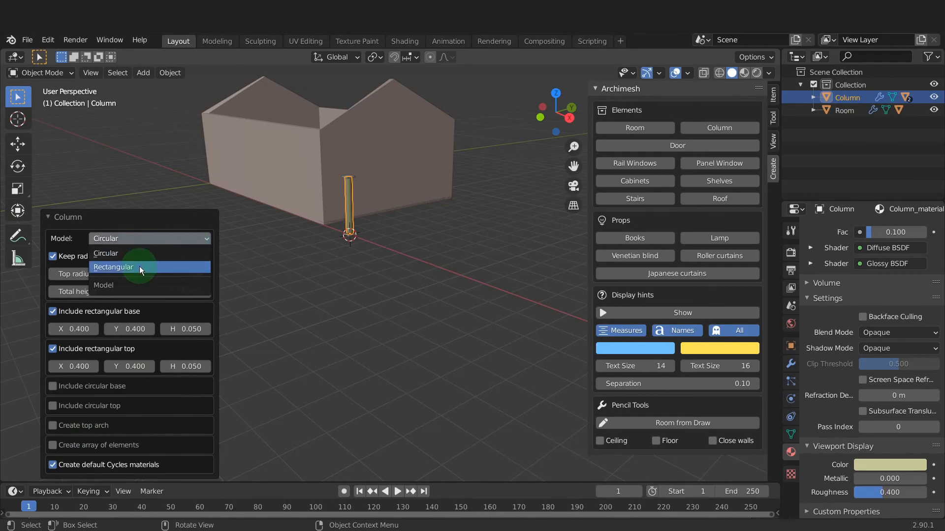
pyautogui.click(130, 254)
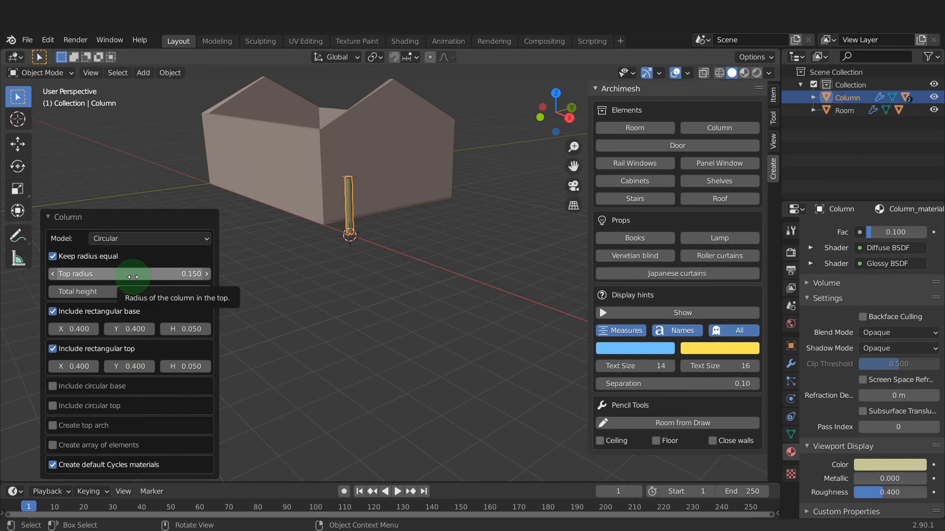
pyautogui.click(159, 275)
pyautogui.press('BackSpace')
pyautogui.write('.3')
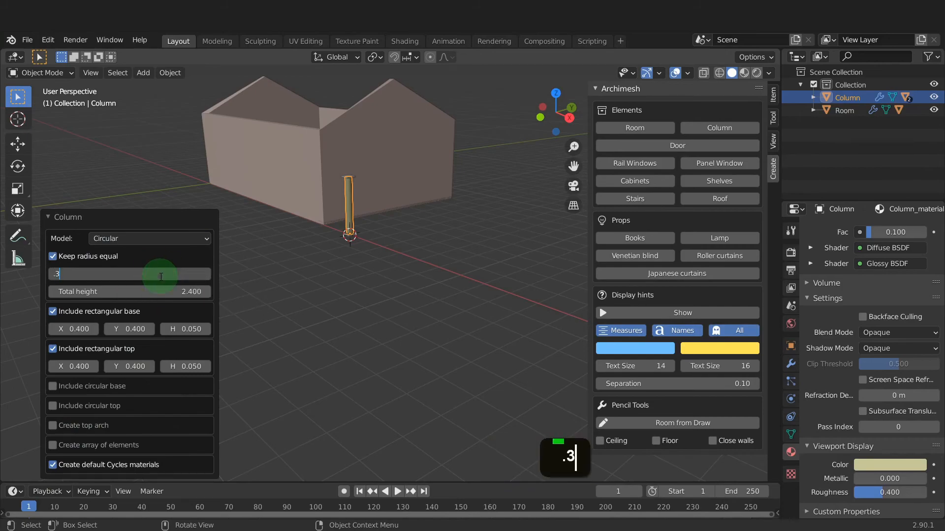
pyautogui.press('Tab')
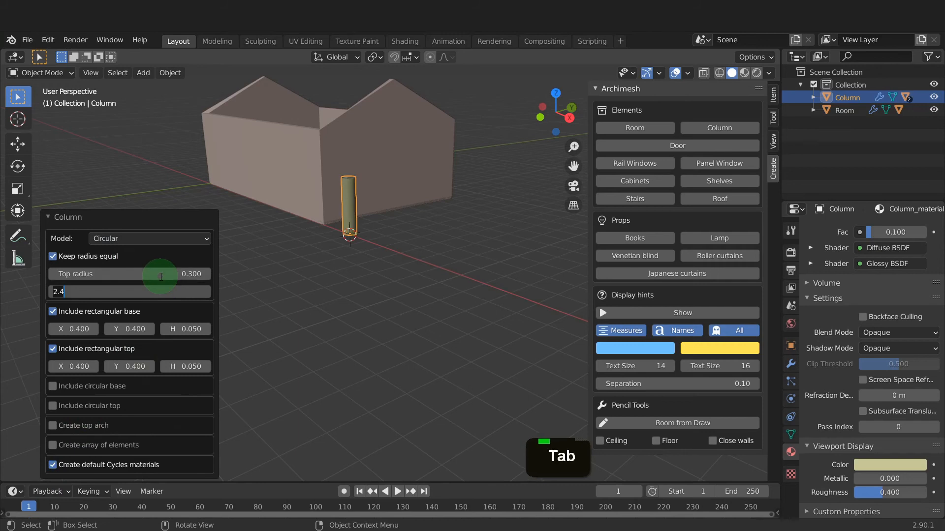
pyautogui.write('2.4')
pyautogui.press('Return')
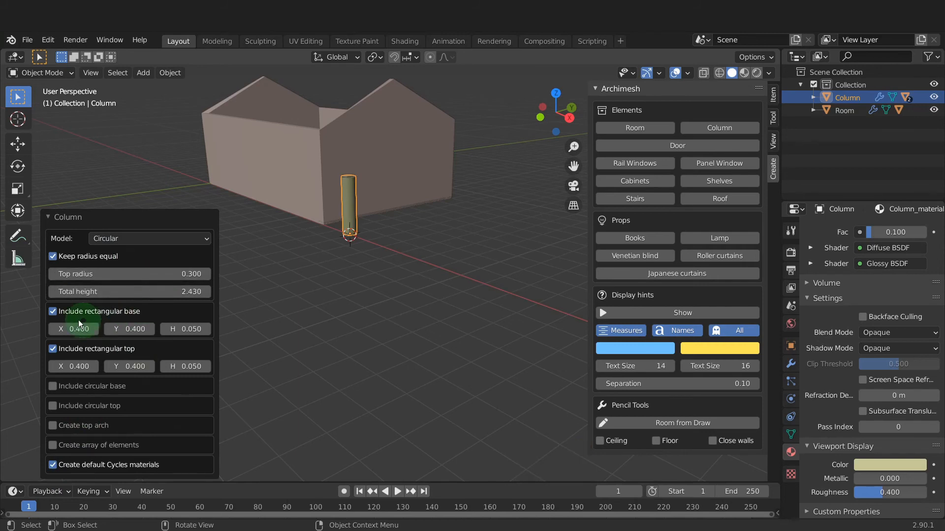
# - Include a circular base and a circular top on the column
pyautogui.scroll(-2, 93, 353)
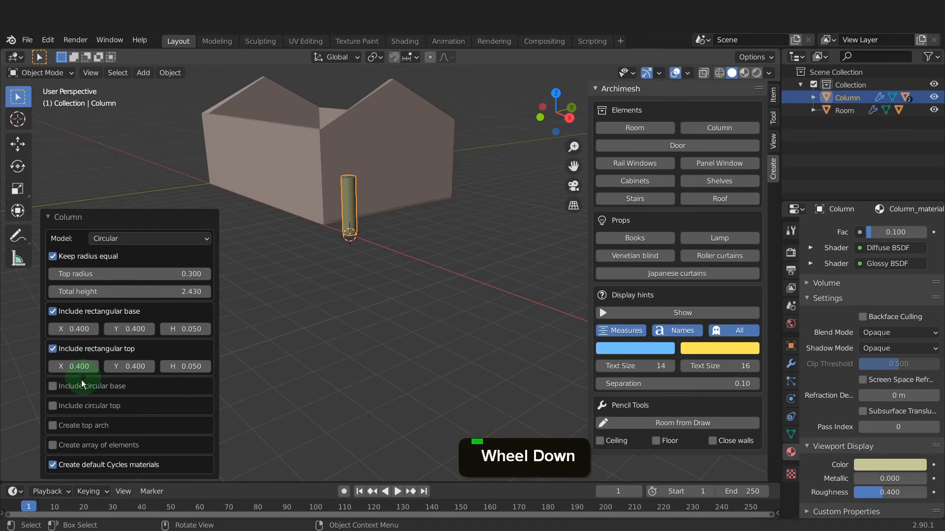
pyautogui.click(57, 391)
pyautogui.click(56, 410)
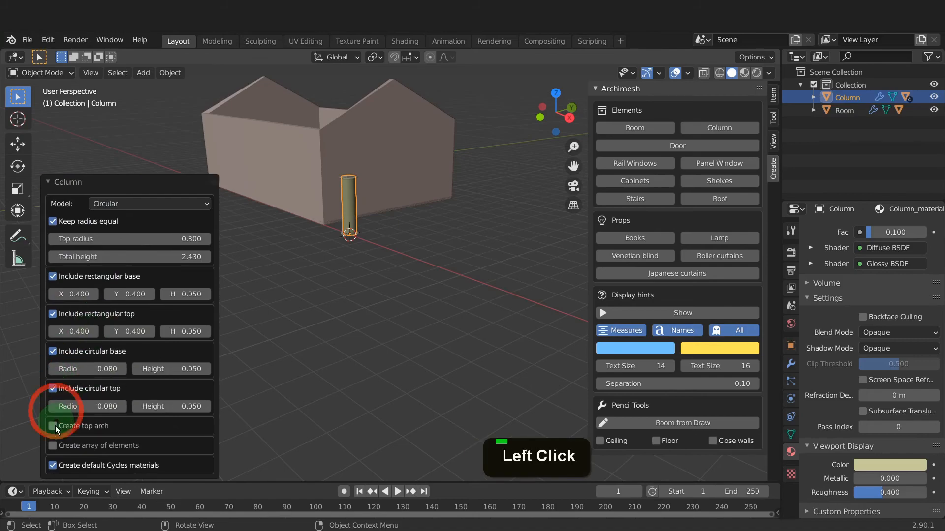
# - Set the X and Y sizes of the column's rectangular base and rectangular top to 0.8
pyautogui.click(79, 294)
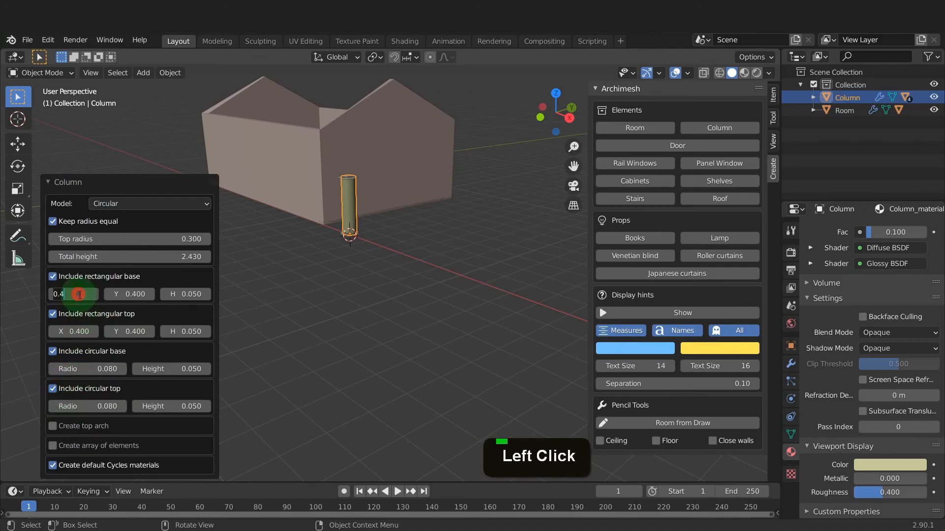
pyautogui.write('.8')
pyautogui.press('Tab')
pyautogui.write('.')
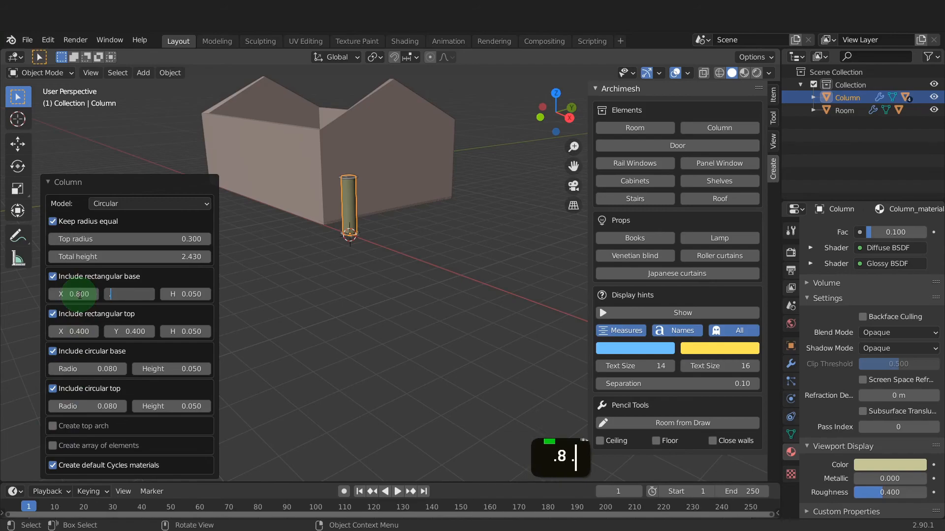
pyautogui.write('8')
pyautogui.press('Tab')
pyautogui.write('.8')
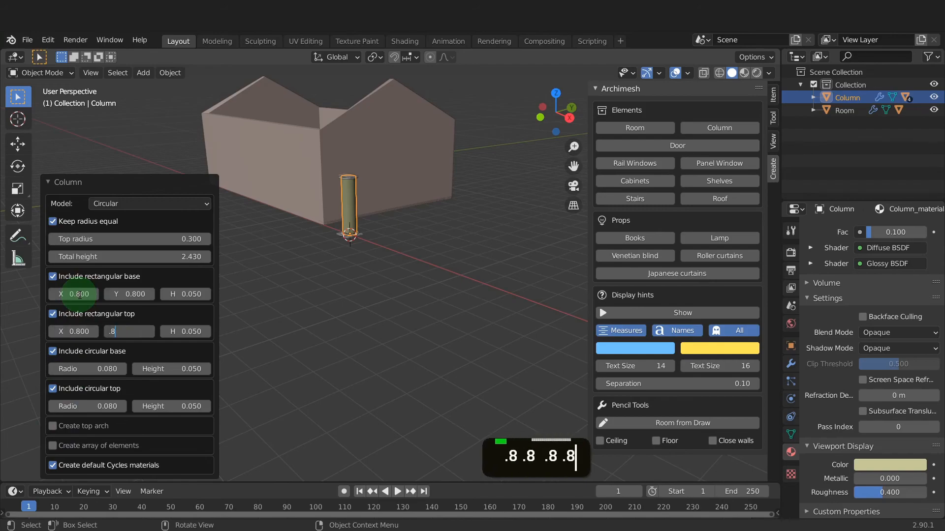
pyautogui.press('Return')
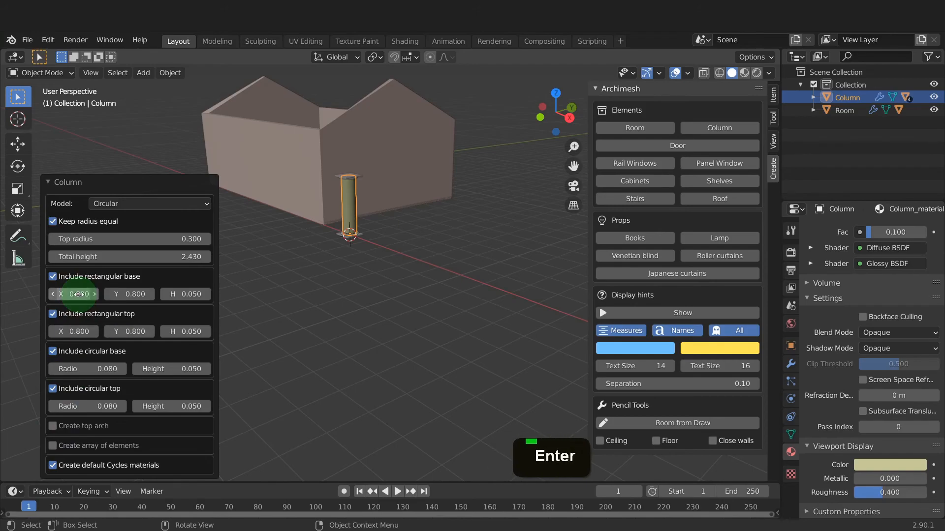
# - Create a top arch on the column with an arc radius of 0.95 and a thickness of 0.24
pyautogui.click(56, 425)
pyautogui.click(90, 408)
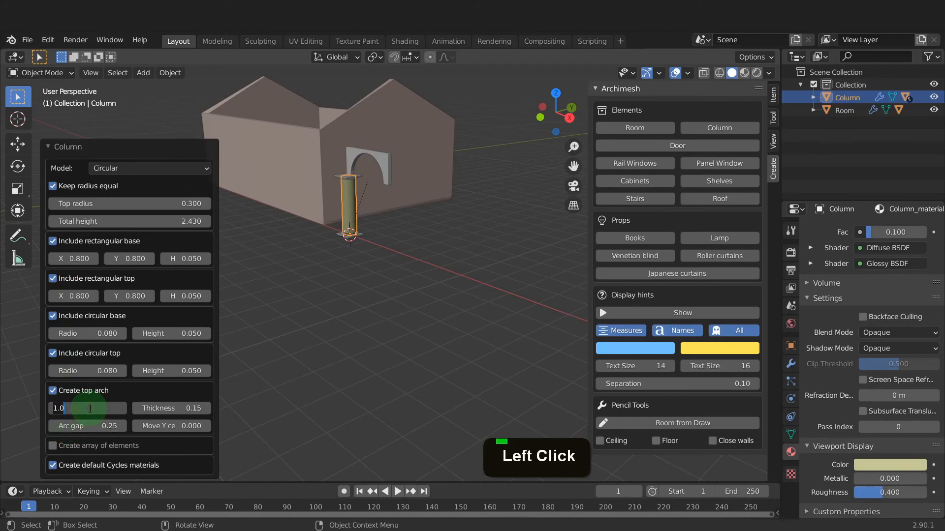
pyautogui.write('.95')
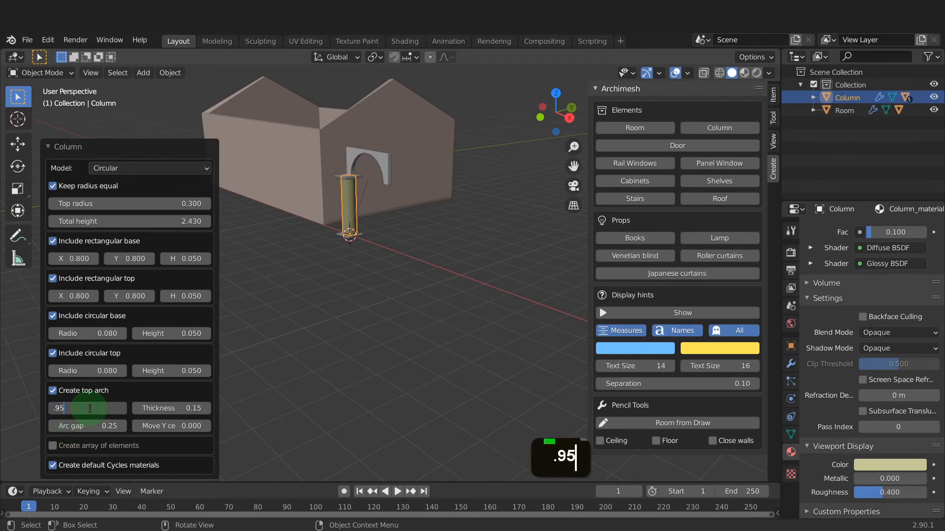
pyautogui.press('Return')
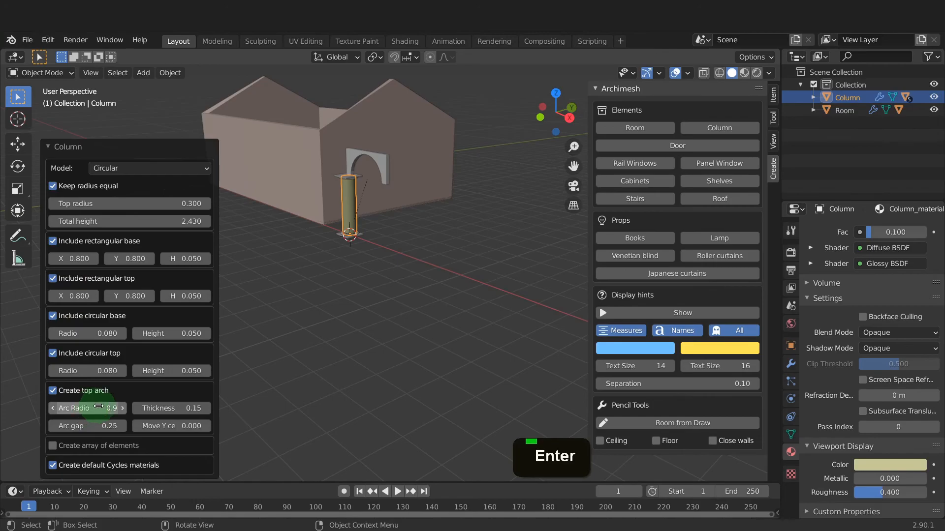
pyautogui.click(157, 409)
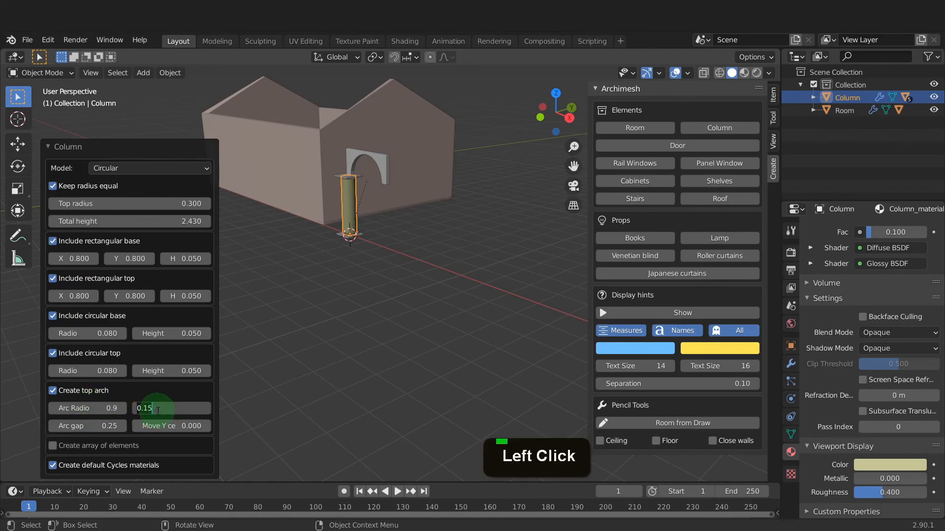
pyautogui.write('.24')
pyautogui.press('Return')
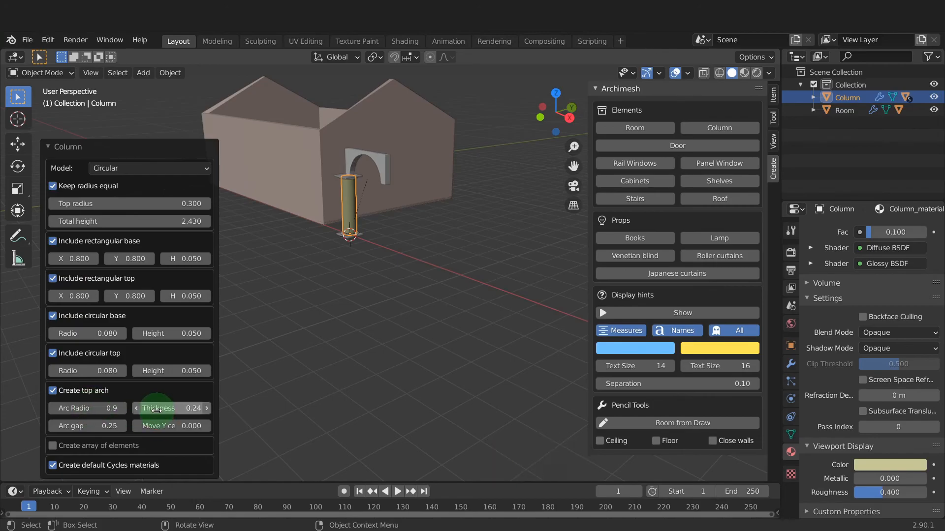
# - Create an array of the column and arch with an X count of 4, and deselect the columns
pyautogui.click(53, 445)
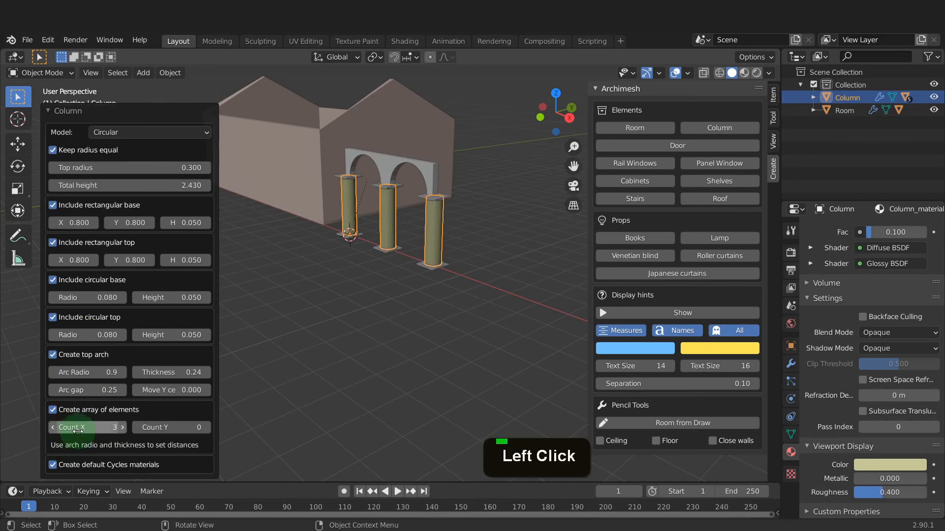
pyautogui.scroll(-1, 79, 431)
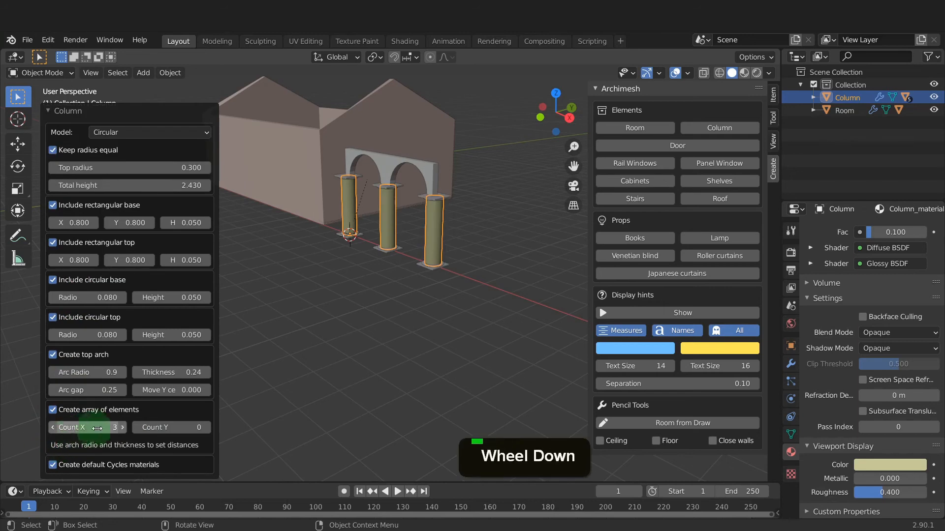
pyautogui.click(123, 428)
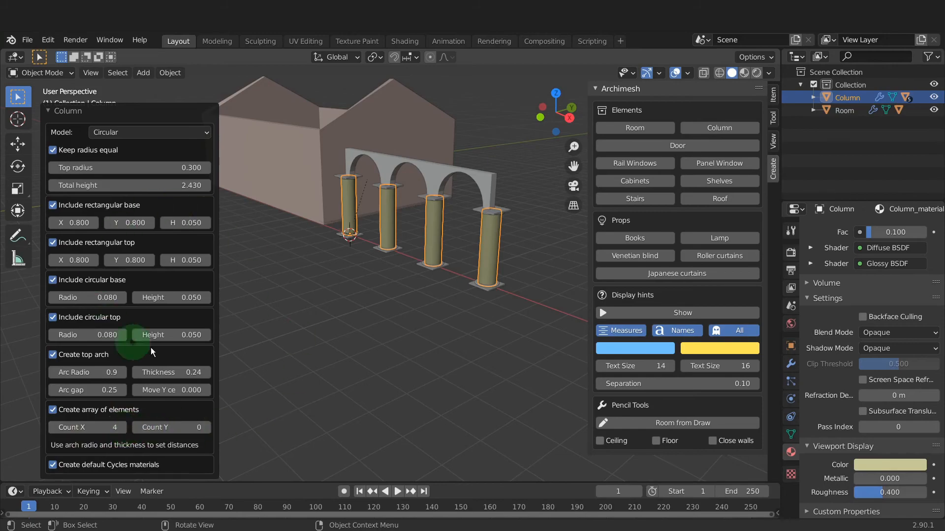
pyautogui.click(346, 319)
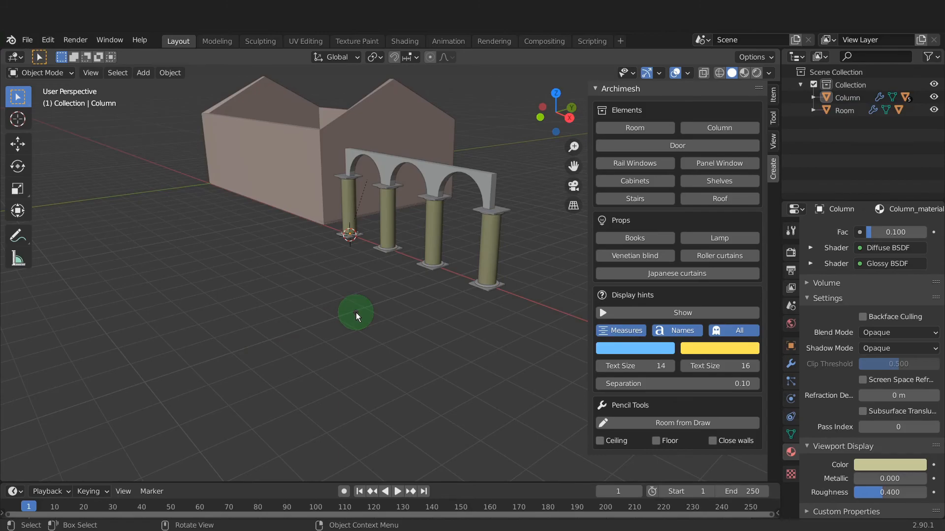
# - Reopen the column's creation settings and review its base, top, arch and array options
pyautogui.press('F9')
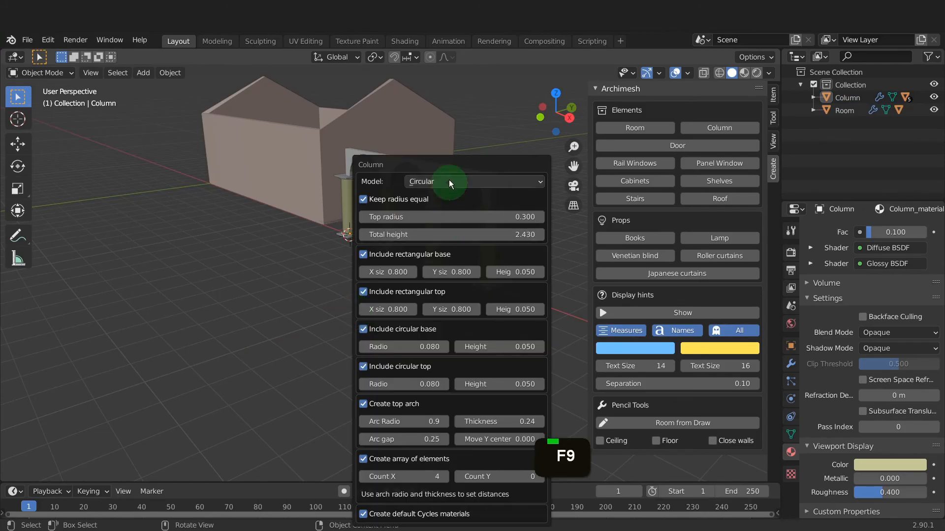
pyautogui.moveTo(447, 166); pyautogui.dragTo(129, 126)
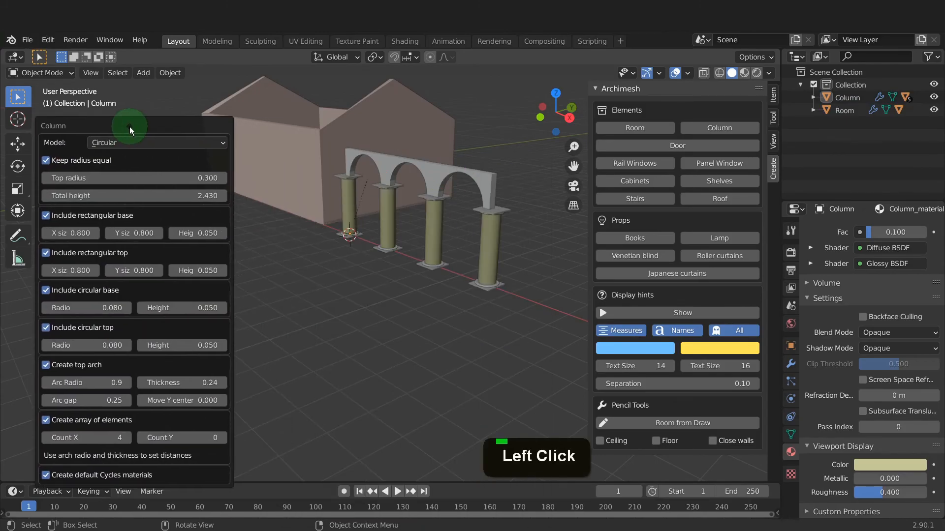
pyautogui.click(325, 201)
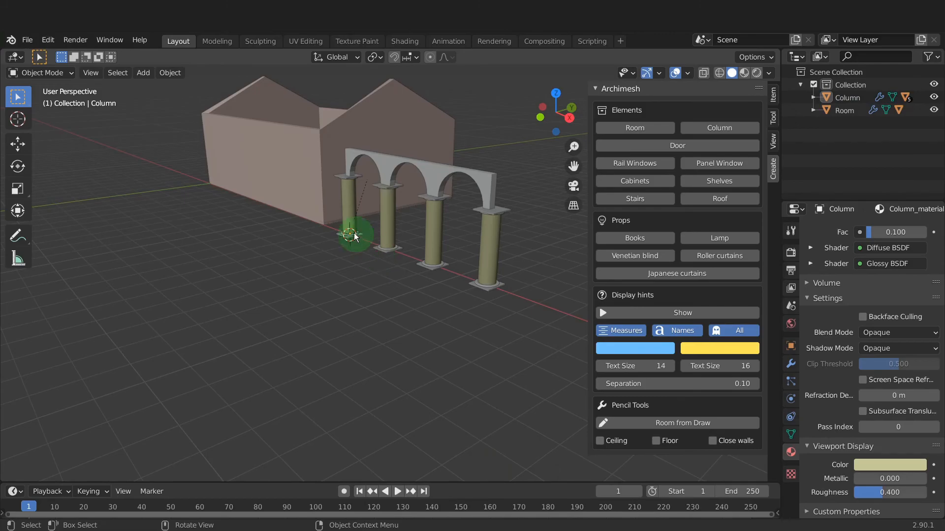
# - Rotate the row of arched columns 90° about the Z axis
pyautogui.click(348, 209)
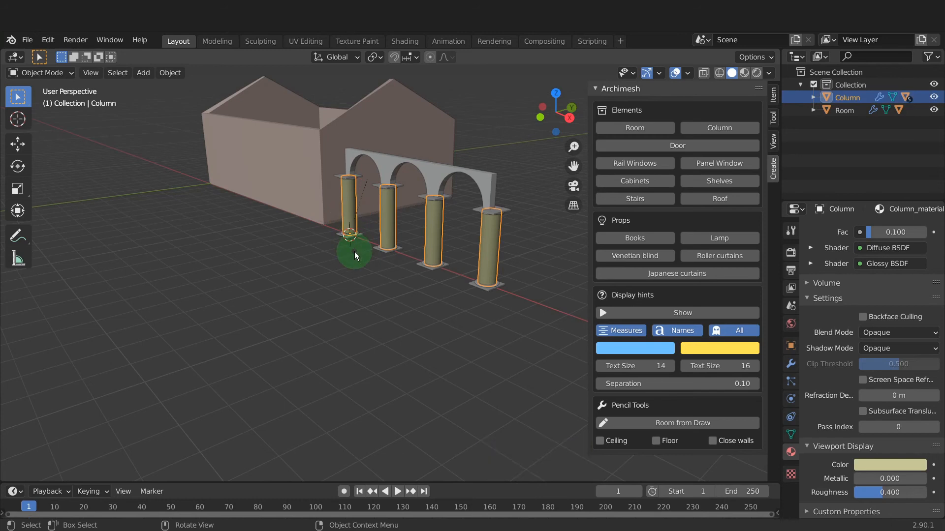
pyautogui.write('rz')
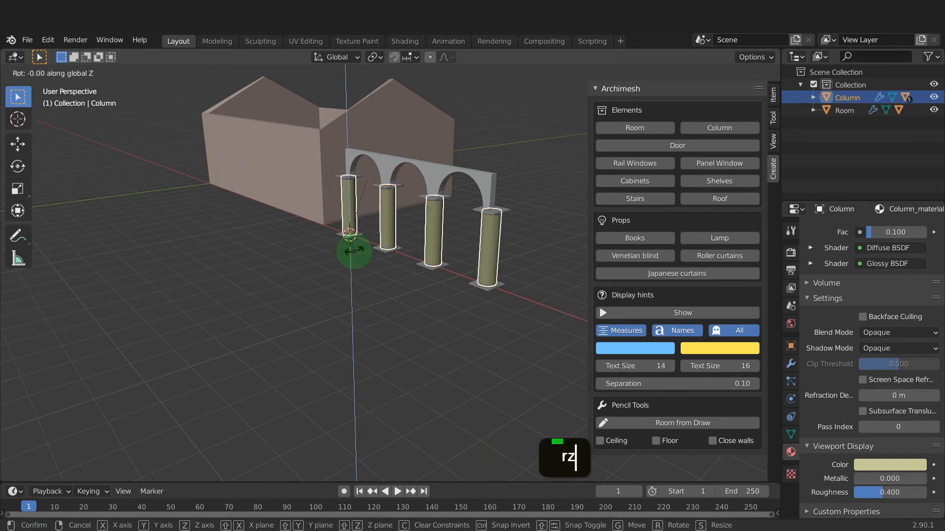
pyautogui.write('90')
pyautogui.press('Return')
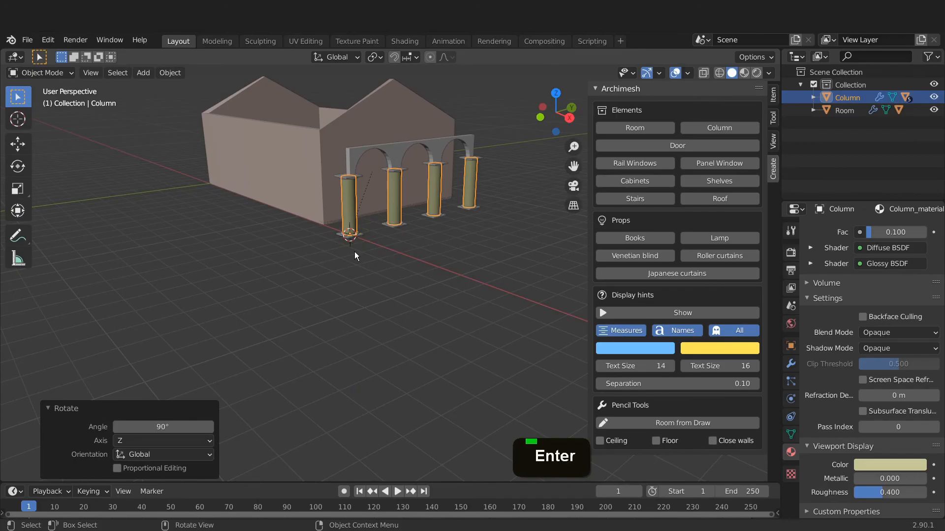
# - Set the columns' X location to 12.4 m so they stand against the room's end wall
pyautogui.press('1')
pyautogui.scroll(-3, 352, 347)
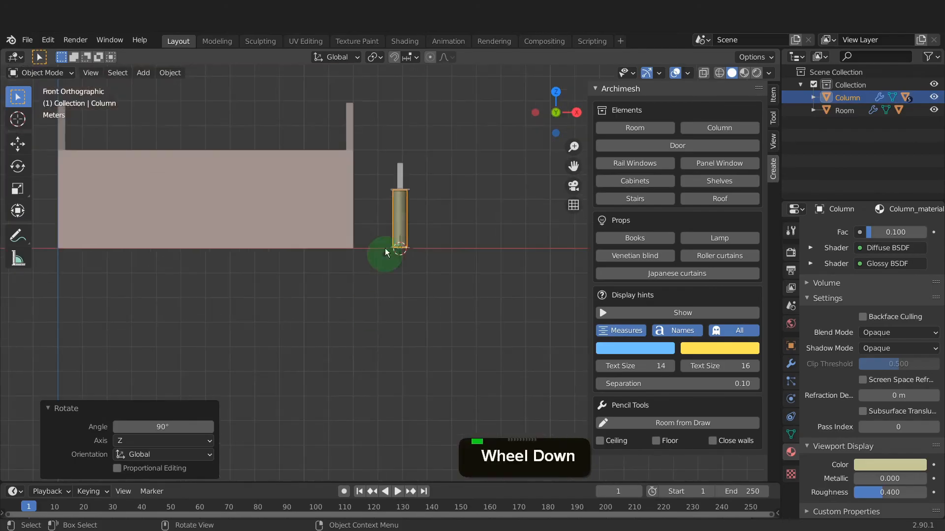
pyautogui.scroll(5, 377, 249)
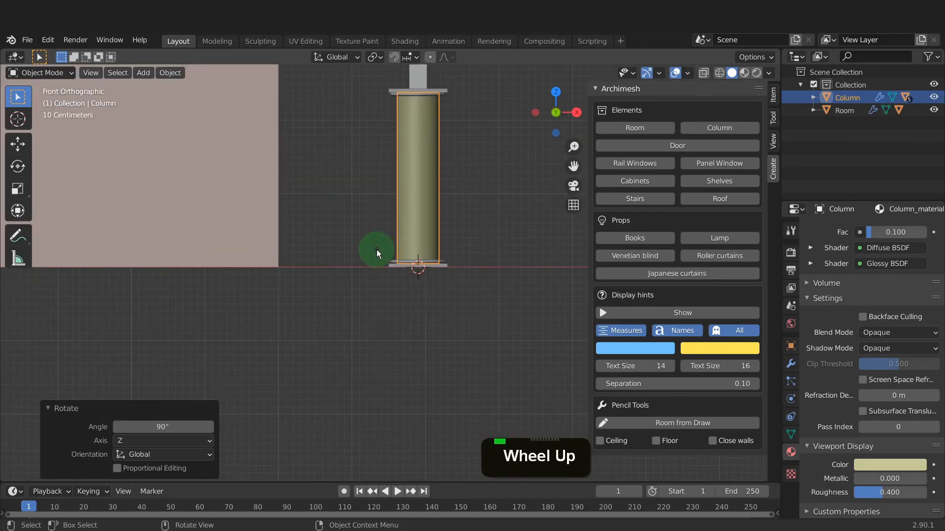
pyautogui.click(773, 94)
pyautogui.moveTo(702, 120); pyautogui.dragTo(612, 127)
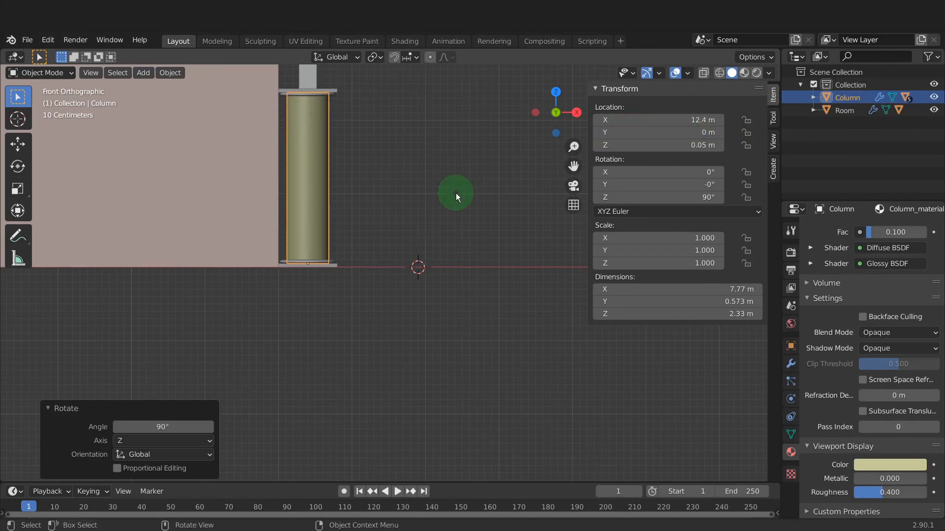
# - Set the columns' Y location to 0.4 m to centre the row along the room's gable end
pyautogui.press('KP_3')
pyautogui.scroll(-4, 335, 311)
pyautogui.press('KP_3')
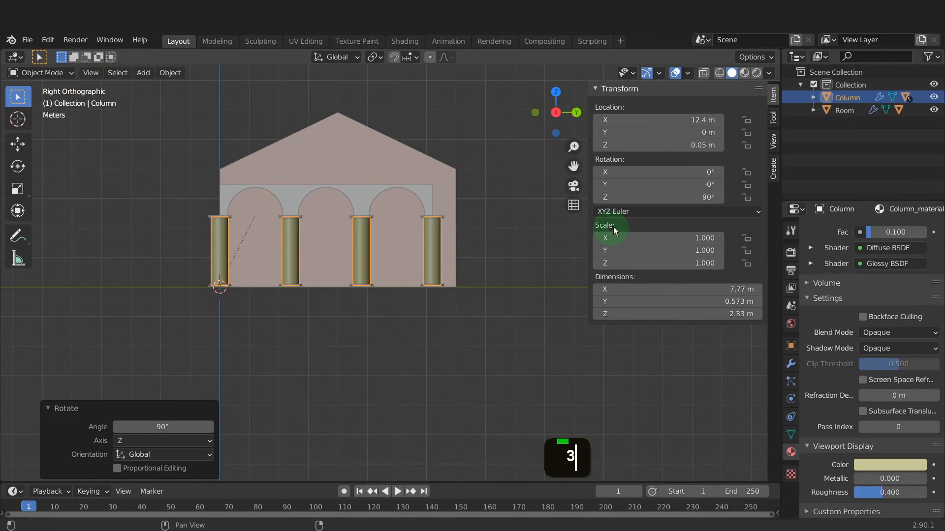
pyautogui.moveTo(655, 131); pyautogui.dragTo(683, 123)
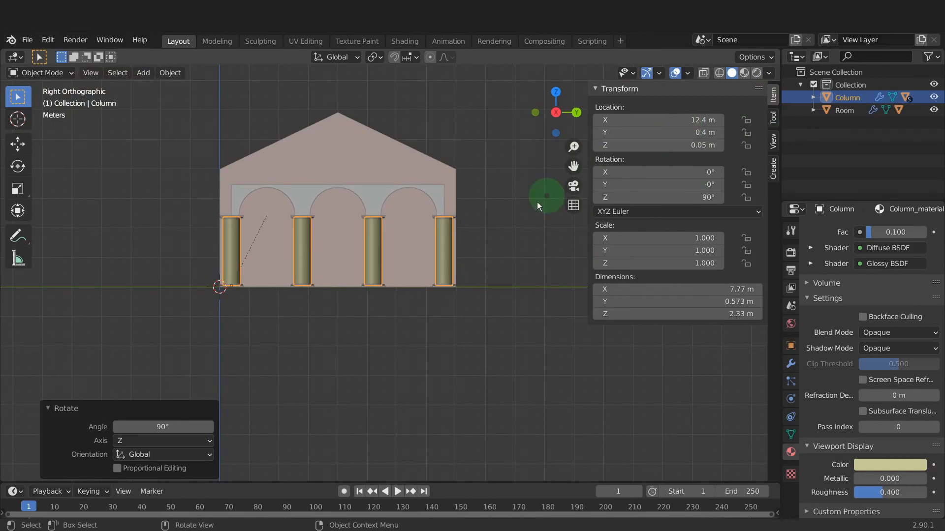
# - Apply the Mirror and Array_X modifiers on the column arch
pyautogui.click(378, 194)
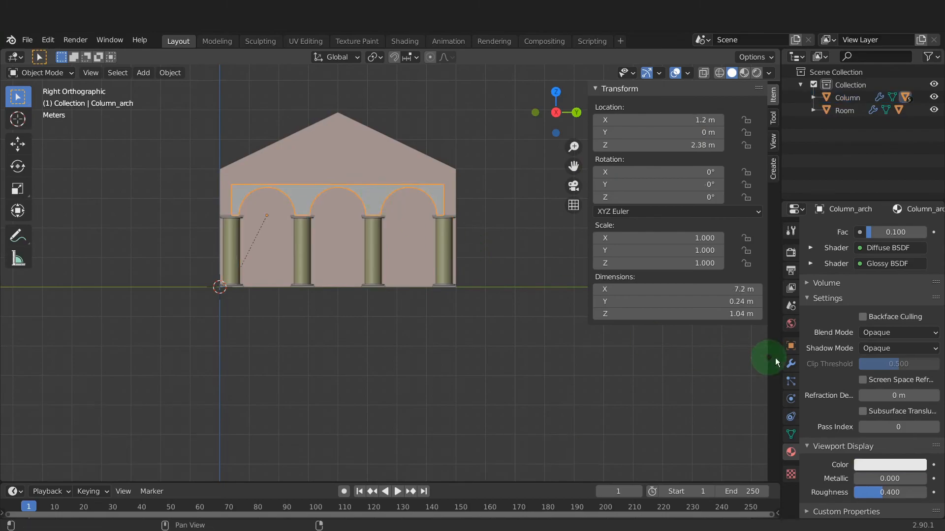
pyautogui.click(791, 362)
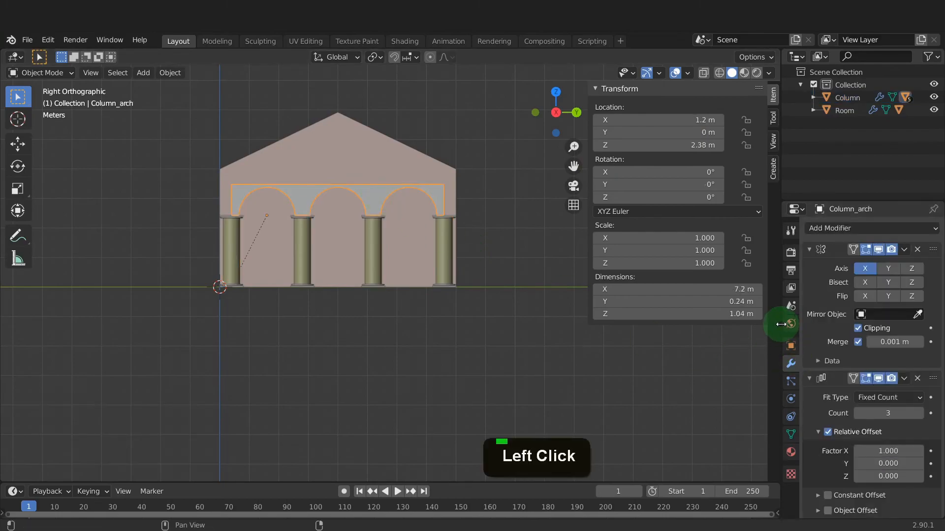
pyautogui.moveTo(782, 326); pyautogui.dragTo(724, 320)
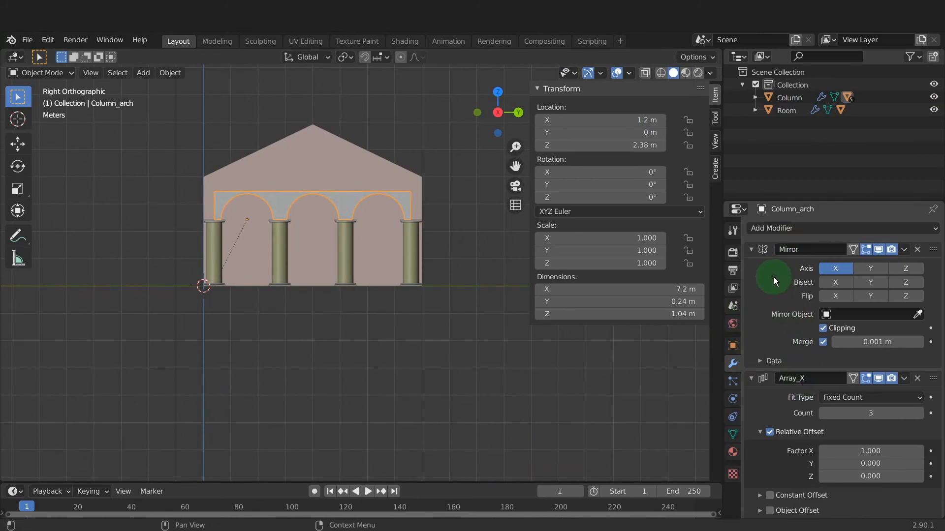
pyautogui.hotkey('ctrl', 'a')
pyautogui.hotkey('ctrl', 'a')
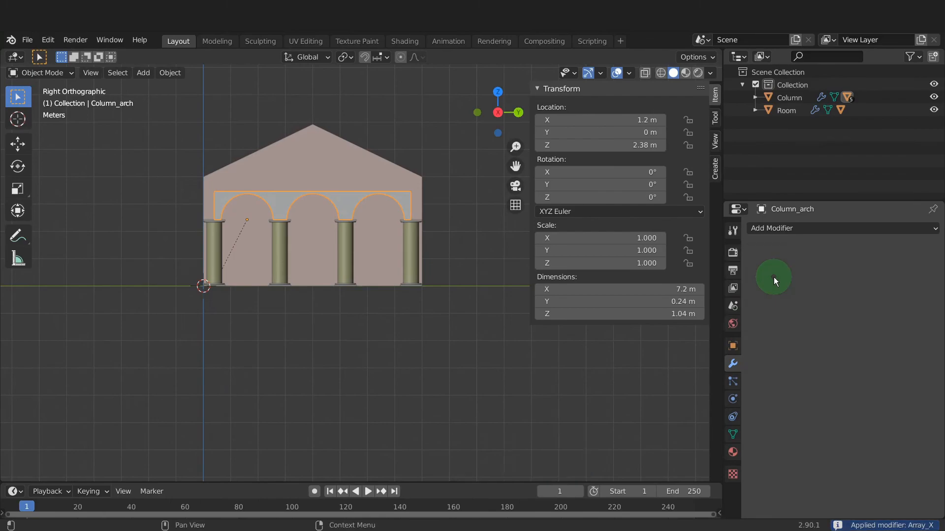
# - Switch to wireframe shading, enter Edit Mode on the arch, and set the snap target to Vertex
pyautogui.press('z')
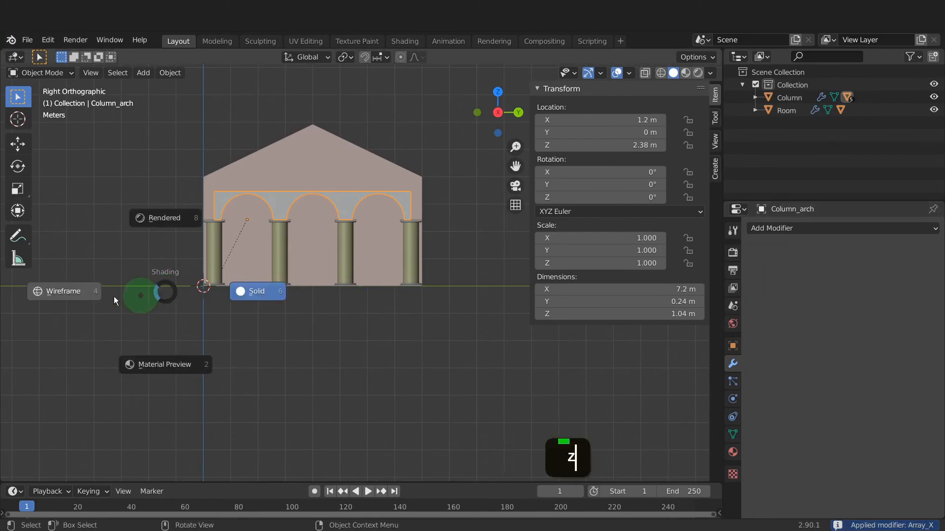
pyautogui.click(69, 292)
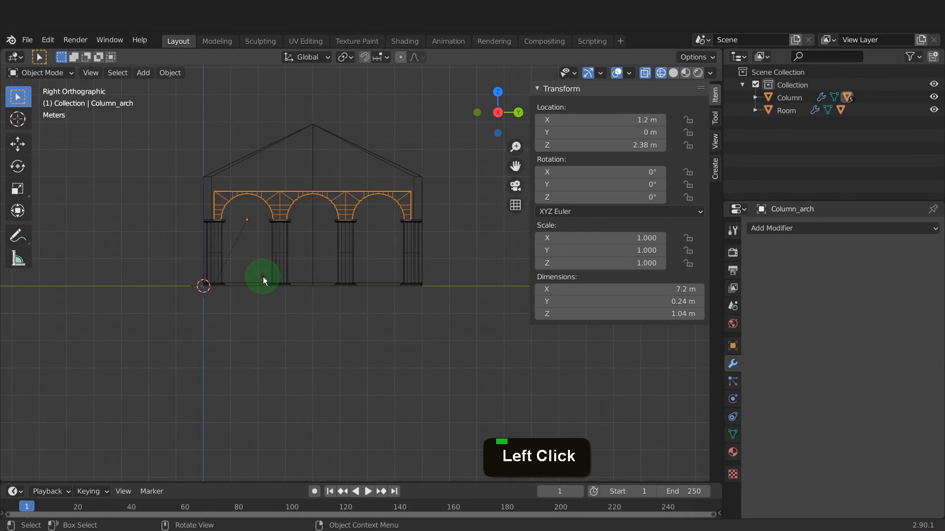
pyautogui.press('Tab')
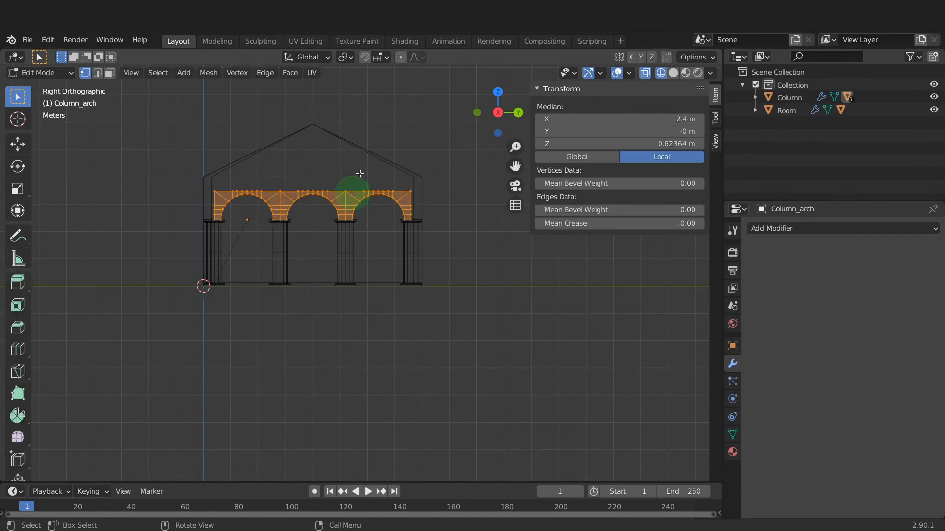
pyautogui.click(385, 58)
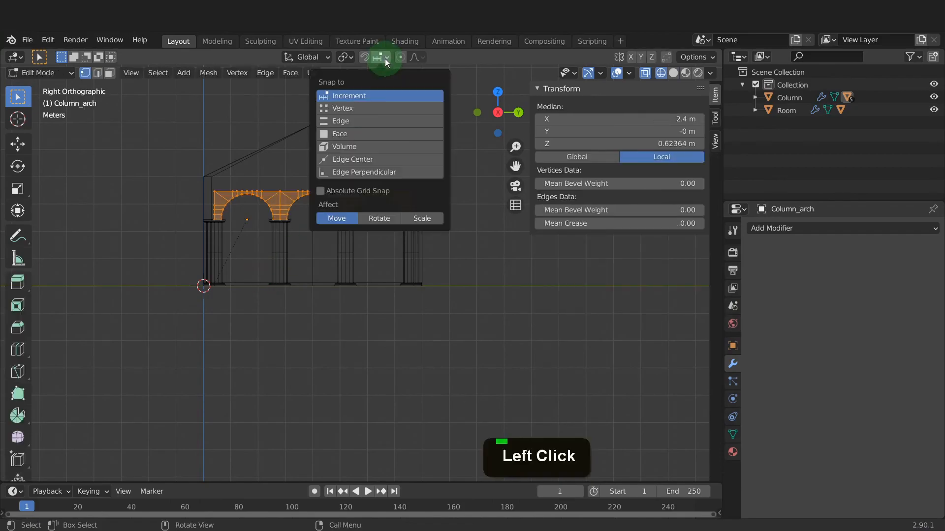
pyautogui.click(353, 108)
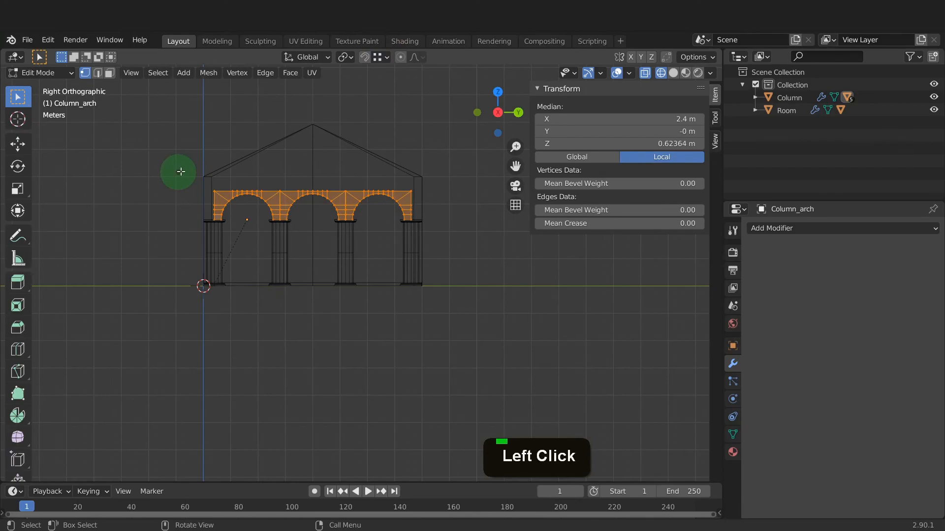
# - Raise the arch's top row of vertices 0.525 m along Z, snapping it to the room's eave height
pyautogui.moveTo(179, 172); pyautogui.dragTo(431, 193)
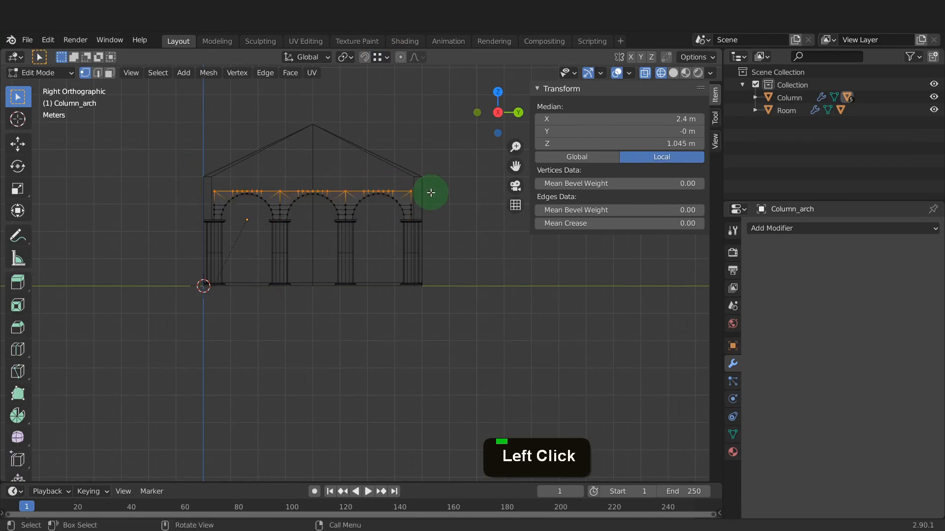
pyautogui.press('g')
pyautogui.press('z')
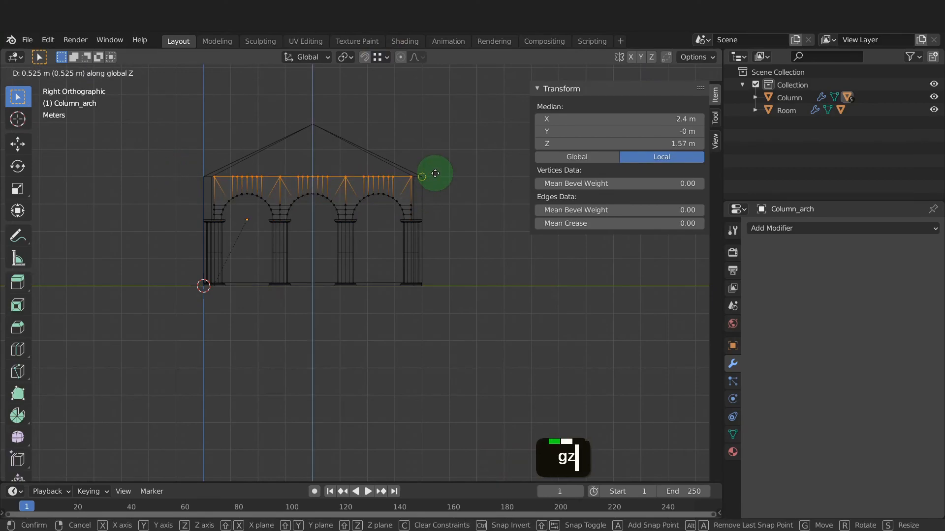
pyautogui.keyDown('ctrl'); pyautogui.click(435, 173); pyautogui.keyUp('ctrl')
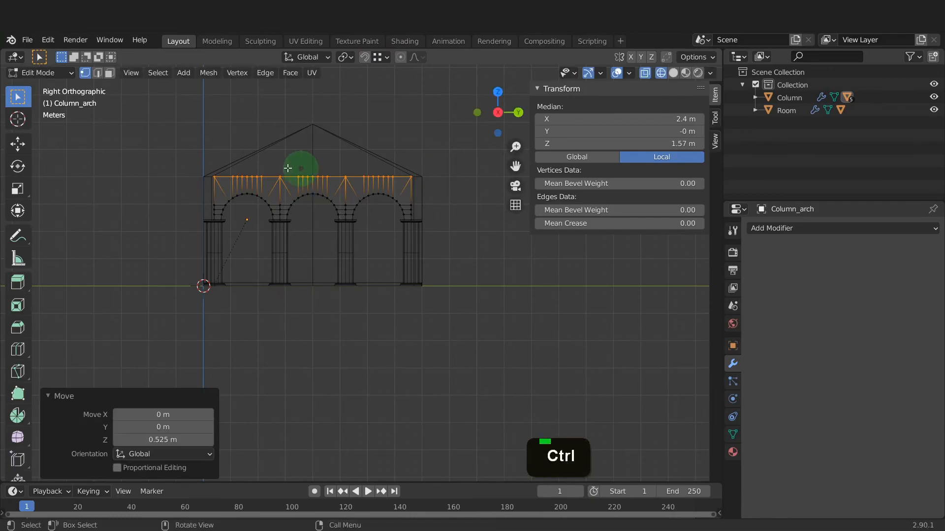
# - Move the vertices at both ends of the arch 0.4 m outward along Y, snapping them to the room's outer corners
pyautogui.moveTo(179, 157); pyautogui.dragTo(217, 239)
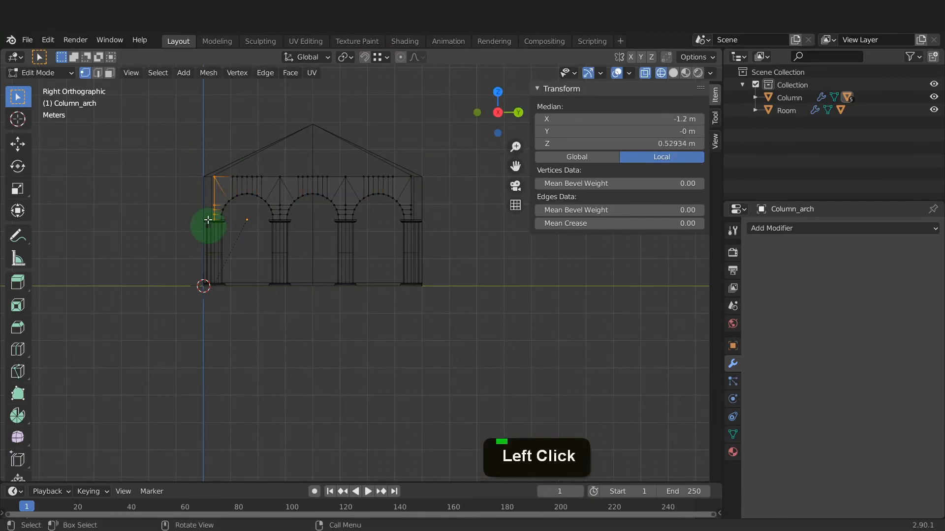
pyautogui.press('g')
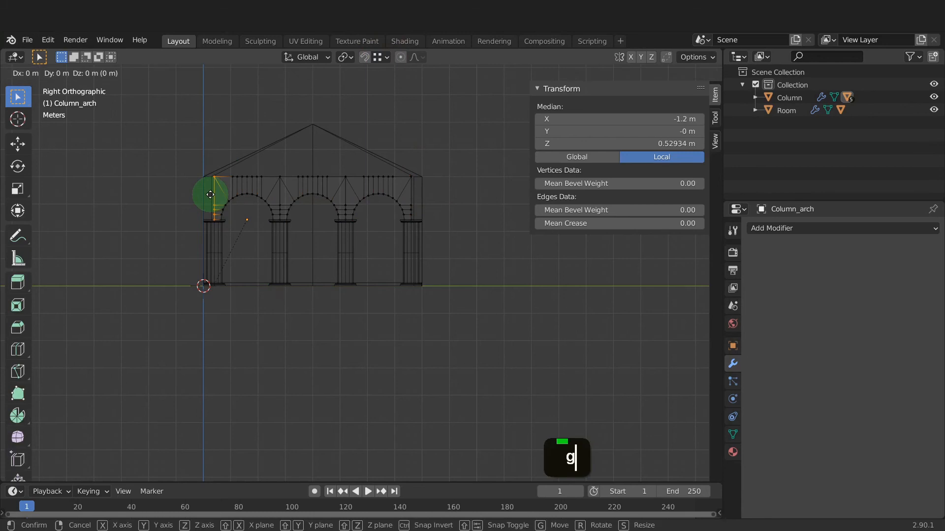
pyautogui.press('y')
pyautogui.keyDown('ctrl'); pyautogui.click(204, 181); pyautogui.keyUp('ctrl')
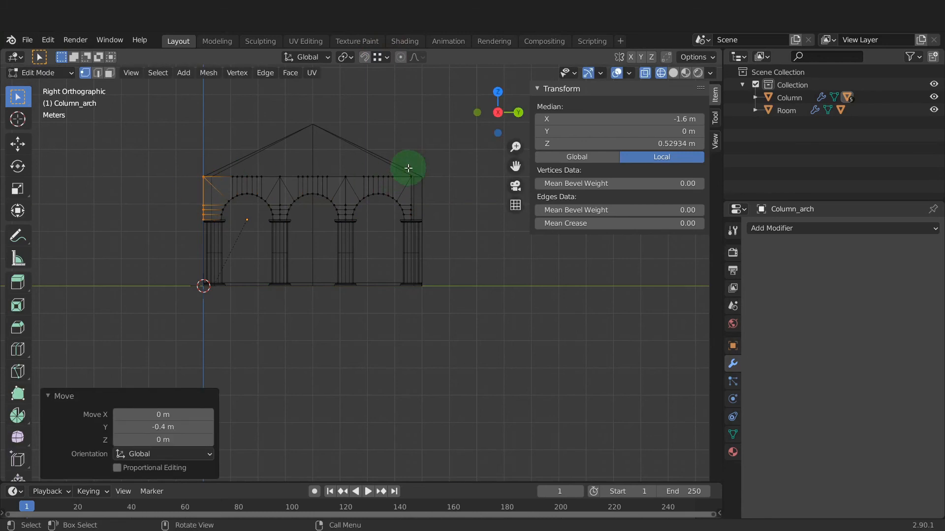
pyautogui.moveTo(408, 168); pyautogui.dragTo(424, 226)
pyautogui.press('g')
pyautogui.press('y')
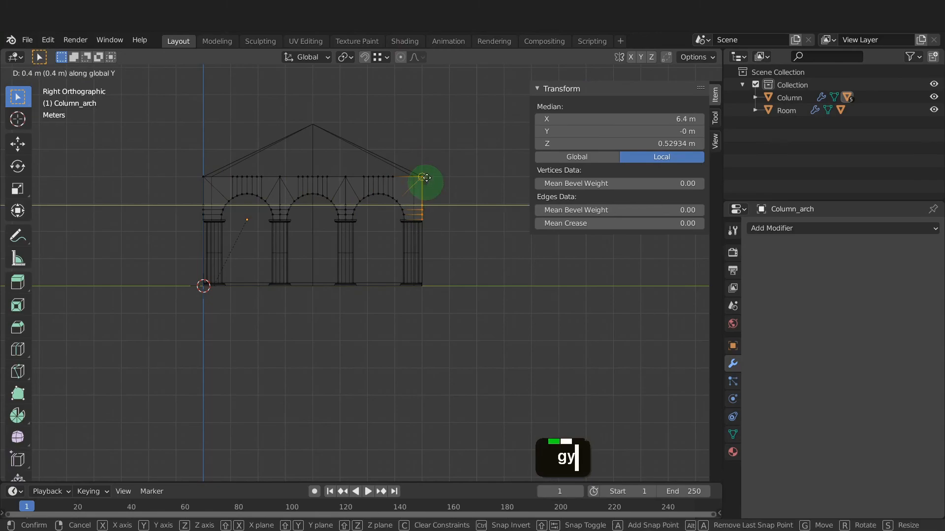
pyautogui.keyDown('ctrl'); pyautogui.click(427, 176); pyautogui.keyUp('ctrl')
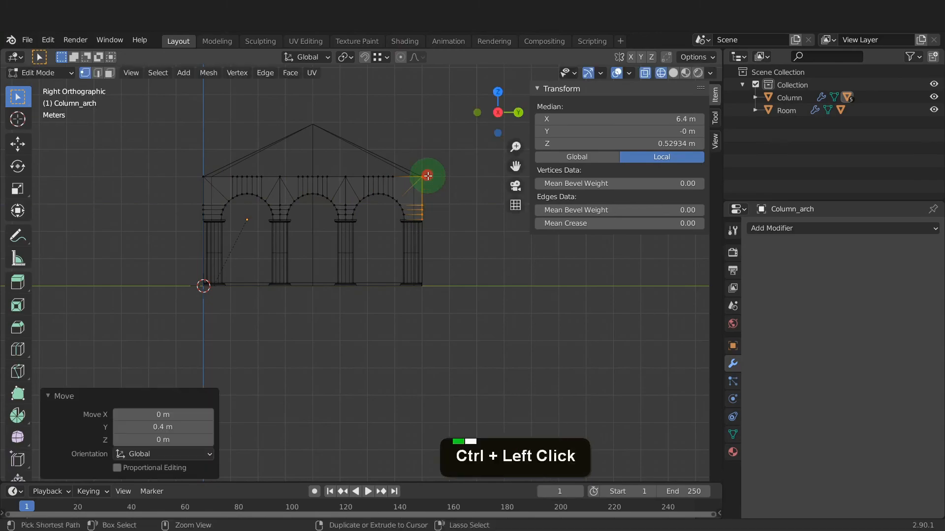
# - Raise the arch's middle top edge 1.925 m along Z, snapping it to the peak of the gable
pyautogui.click(315, 176)
pyautogui.press('g')
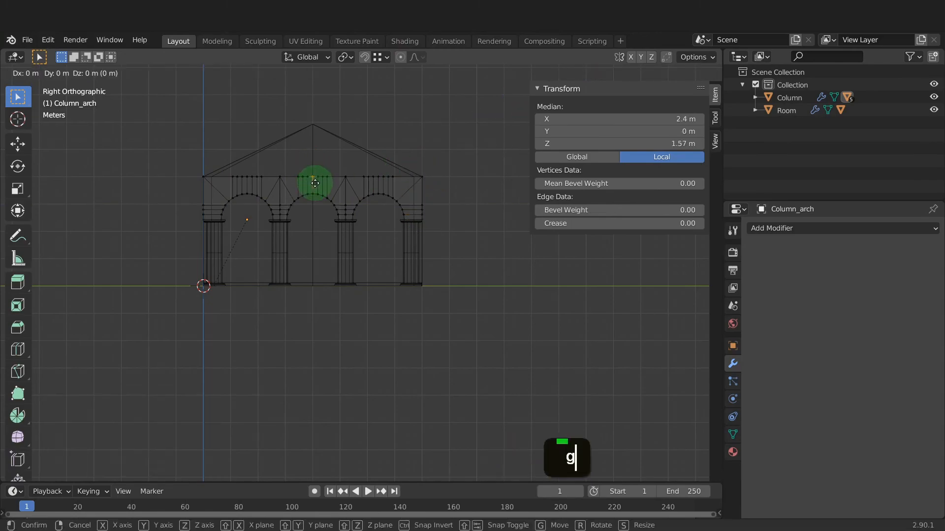
pyautogui.press('z')
pyautogui.keyDown('ctrl'); pyautogui.click(317, 128); pyautogui.keyUp('ctrl')
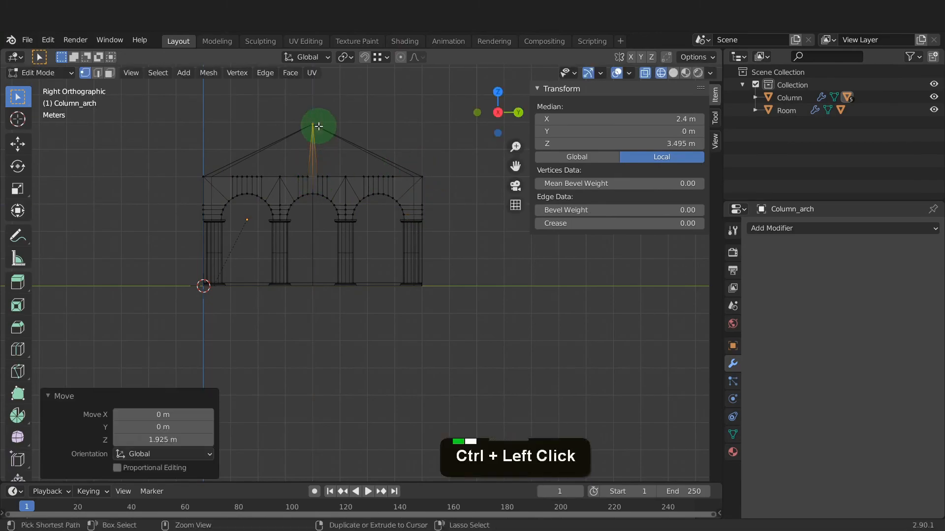
# - Snap the 3D cursor to the arch's upper corner vertex at the eave nearest the world origin
pyautogui.click(203, 176)
pyautogui.click(203, 179)
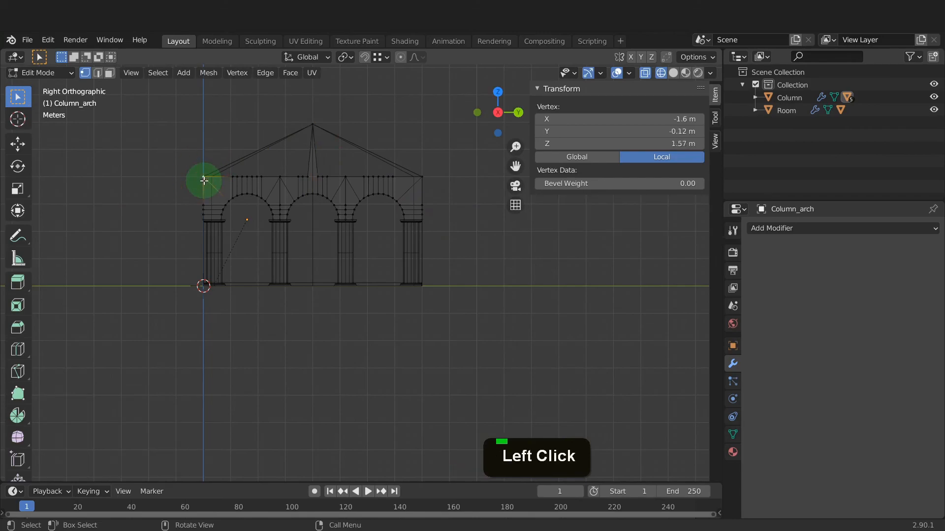
pyautogui.hotkey('shift', 's')
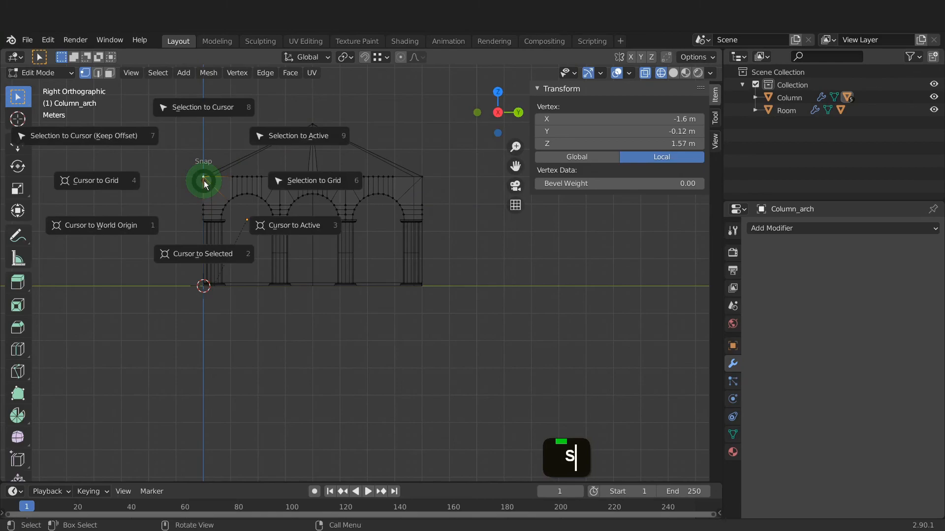
pyautogui.click(209, 254)
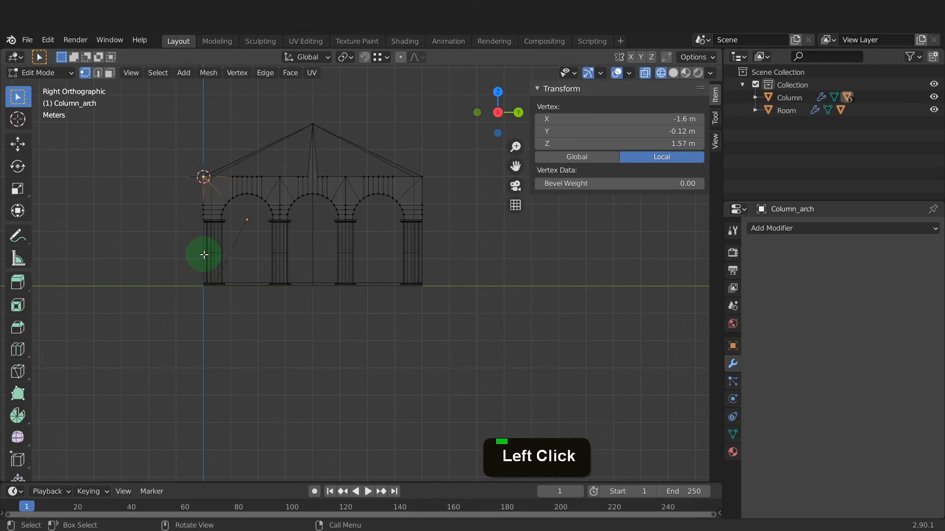
# - Rotate the flat top vertices on the arch half nearest the origin by -25.8° about the 3D cursor, matching the gable slope
pyautogui.moveTo(173, 154); pyautogui.dragTo(309, 180)
pyautogui.moveTo(193, 164); pyautogui.dragTo(311, 180)
pyautogui.press('.')
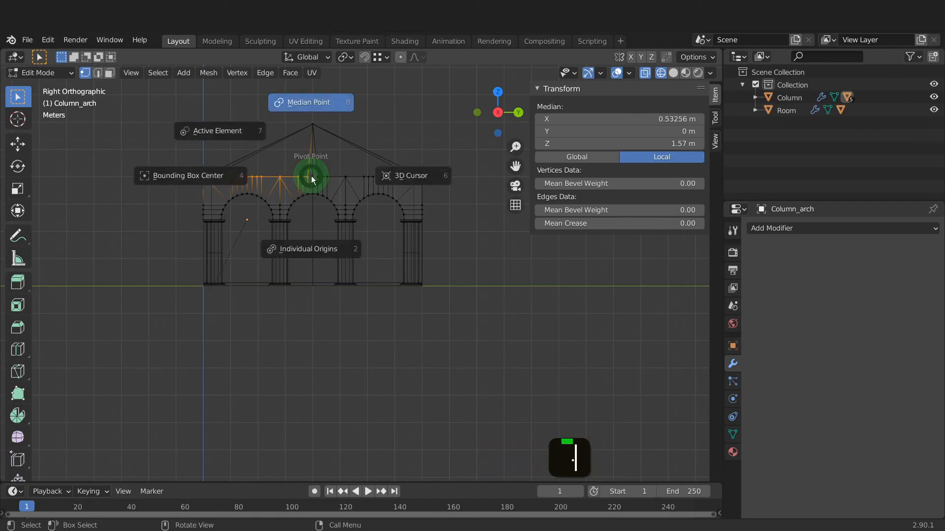
pyautogui.click(409, 176)
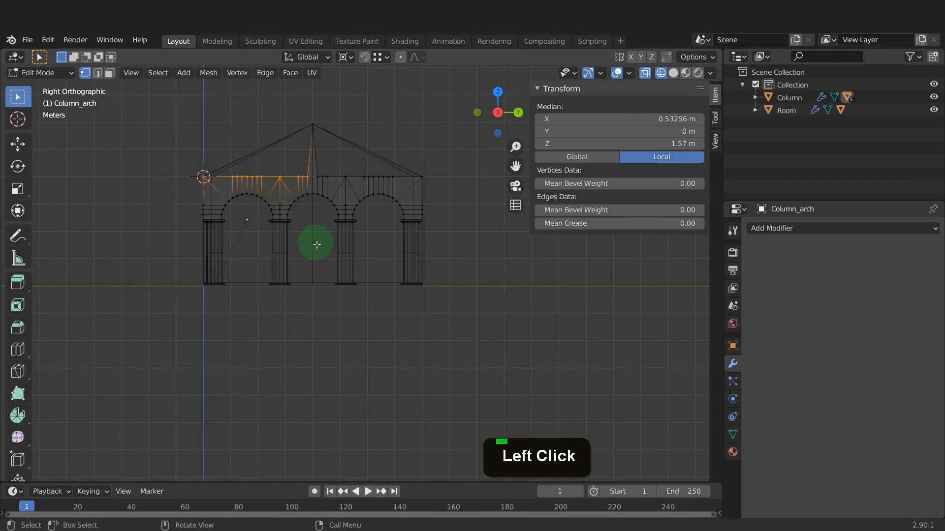
pyautogui.press('r')
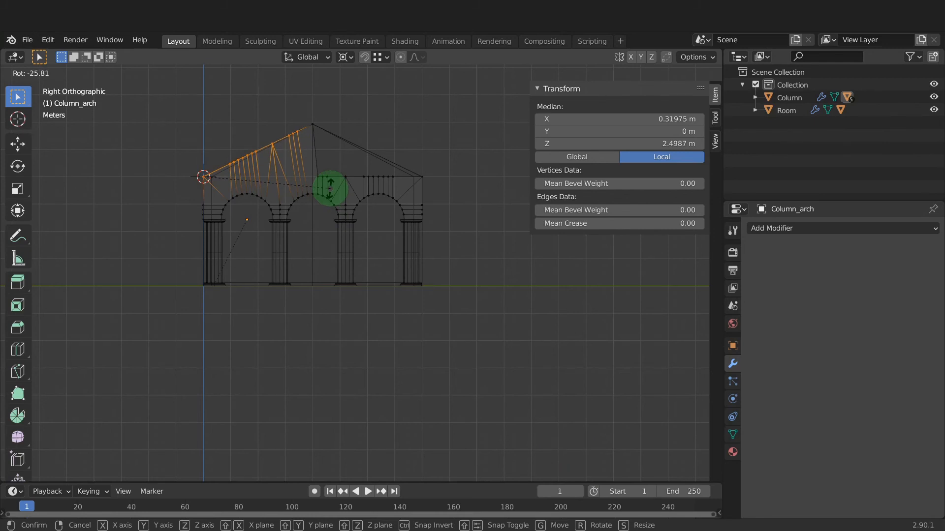
pyautogui.click(330, 189)
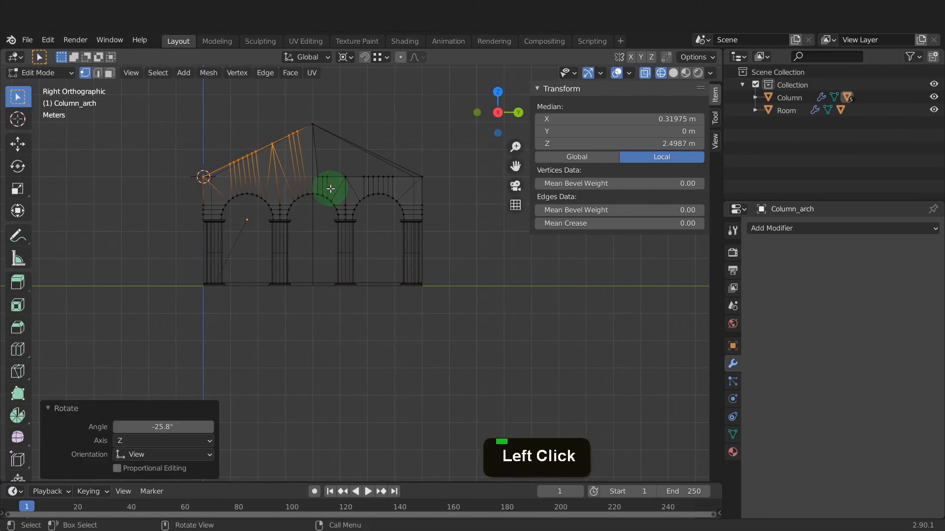
# - Snap the 3D cursor to the arch's upper corner vertex at the eave farthest from the world origin
pyautogui.click(423, 181)
pyautogui.click(433, 181)
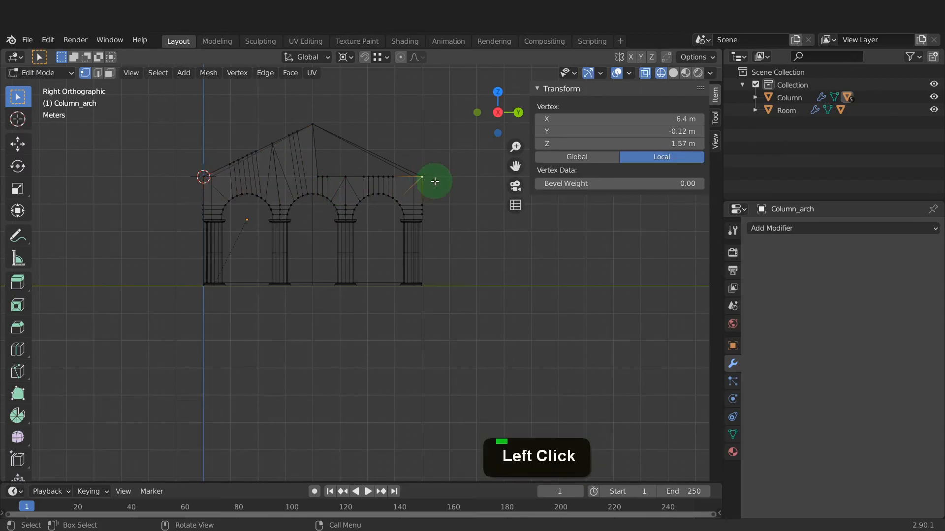
pyautogui.hotkey('shift', 's')
pyautogui.click(432, 254)
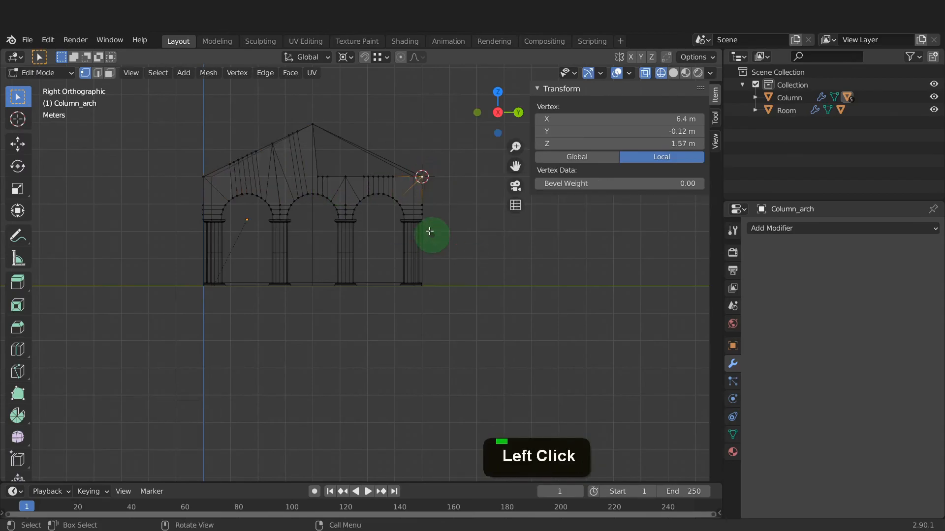
# - Rotate the remaining flat top vertices on the far half of the arch by 25.7° about the 3D cursor
pyautogui.moveTo(312, 169); pyautogui.dragTo(433, 183)
pyautogui.press('r')
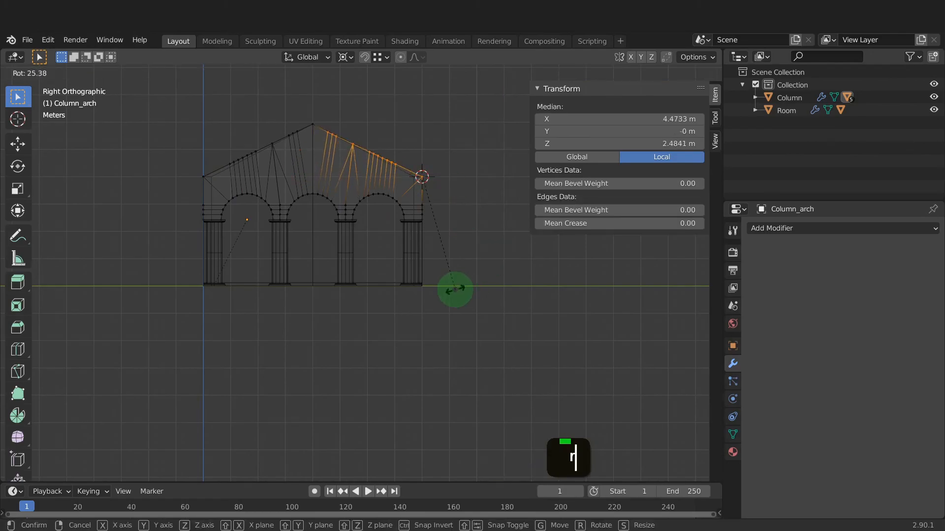
pyautogui.click(453, 288)
# - Move the arch's room-side face vertices -0.28 m along X, snapping them to the room's end wall, and leave mesh editing
pyautogui.press('1')
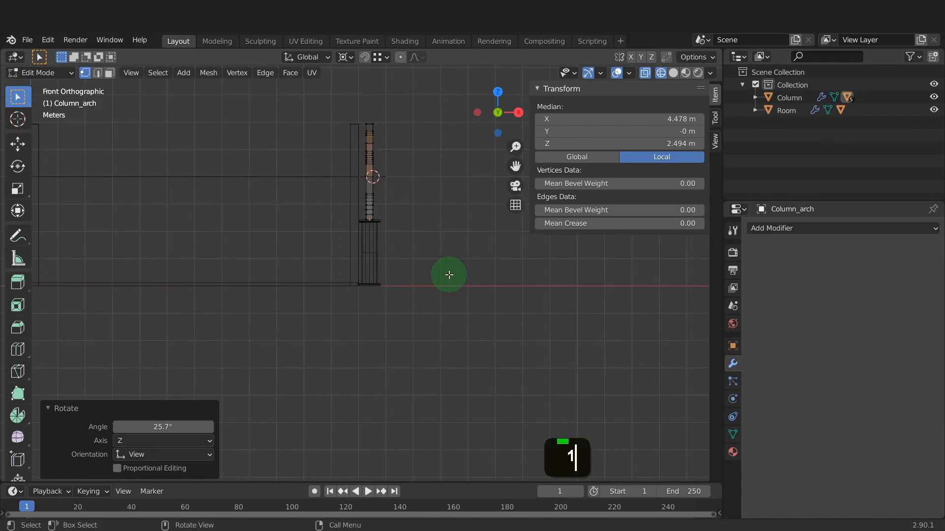
pyautogui.scroll(4, 391, 141)
pyautogui.moveTo(341, 113); pyautogui.dragTo(359, 325)
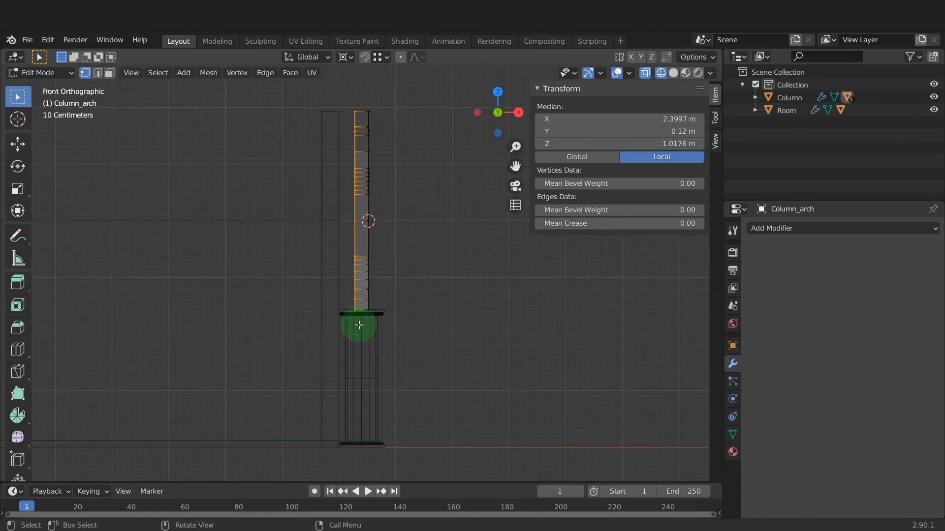
pyautogui.press('g')
pyautogui.press('x')
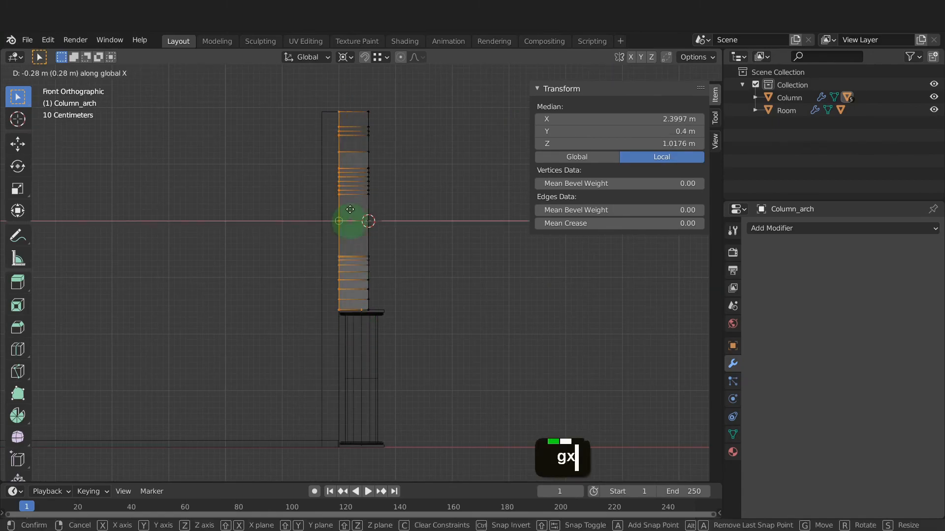
pyautogui.keyDown('ctrl'); pyautogui.click(346, 102); pyautogui.keyUp('ctrl')
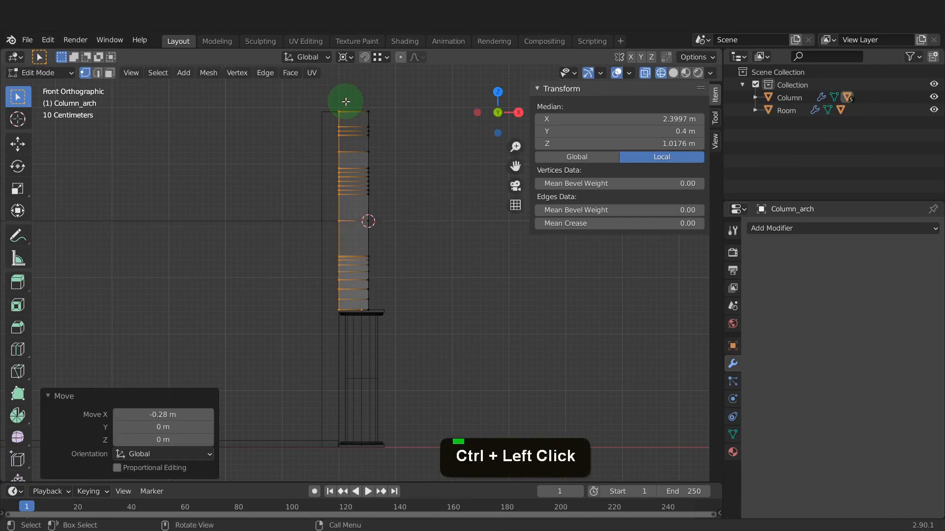
pyautogui.press('Tab')
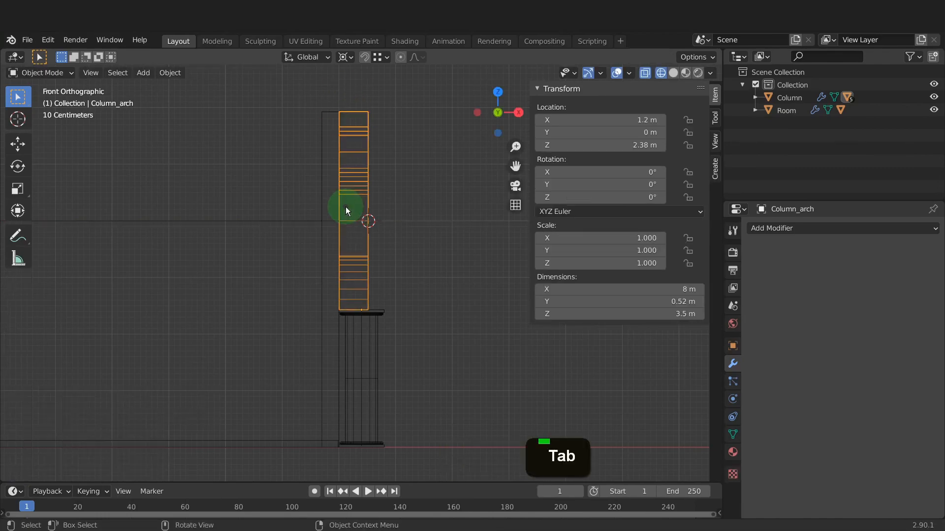
# - Snap the 3D cursor midway between the room's two outer floor corner vertices at the colonnade end
pyautogui.scroll(-5, 442, 284)
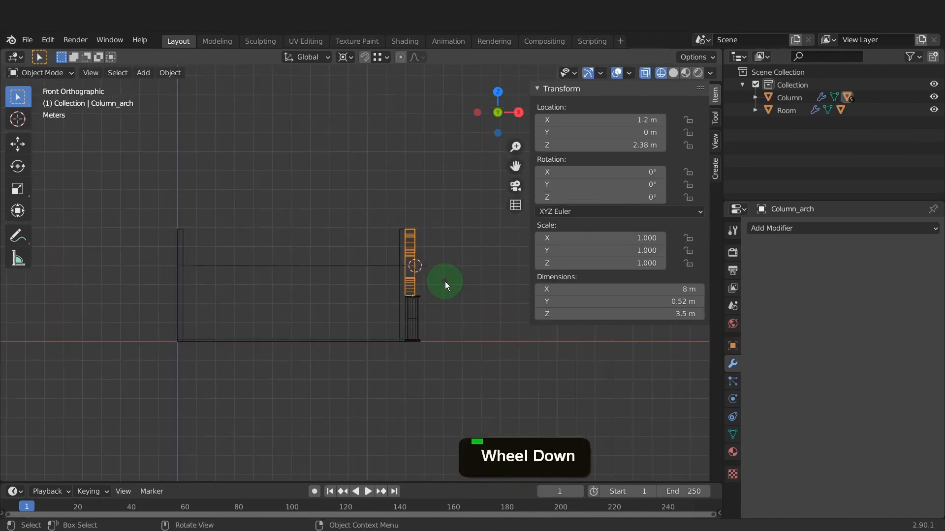
pyautogui.moveTo(462, 294); pyautogui.dragTo(401, 320, button='middle')
pyautogui.scroll(3, 400, 304)
pyautogui.scroll(1, 399, 305)
pyautogui.click(326, 261)
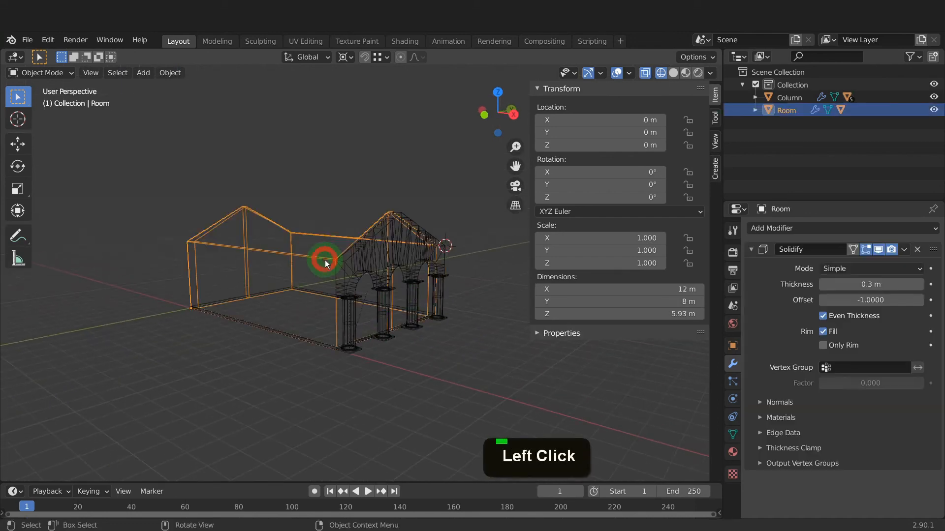
pyautogui.press('Tab')
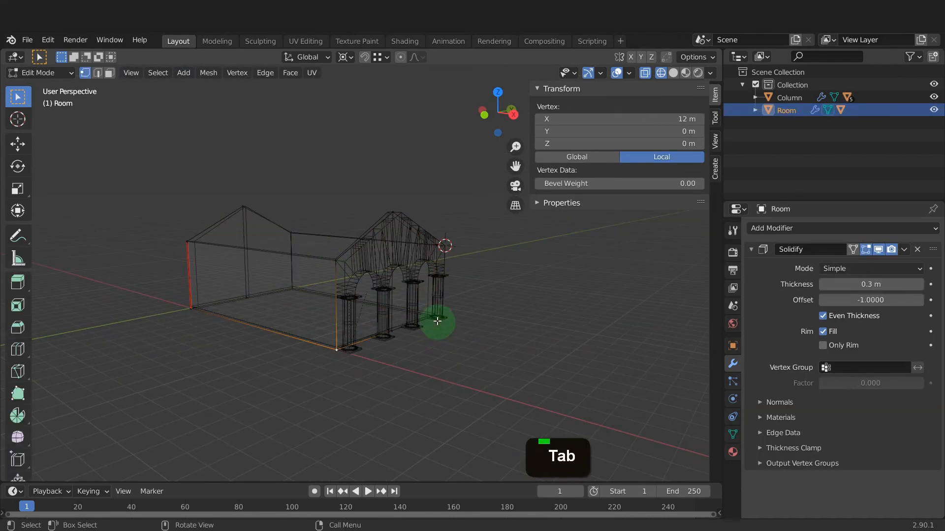
pyautogui.click(435, 316)
pyautogui.keyDown('shift'); pyautogui.click(341, 354); pyautogui.keyUp('shift')
pyautogui.moveTo(341, 354); pyautogui.dragTo(295, 352, button='middle')
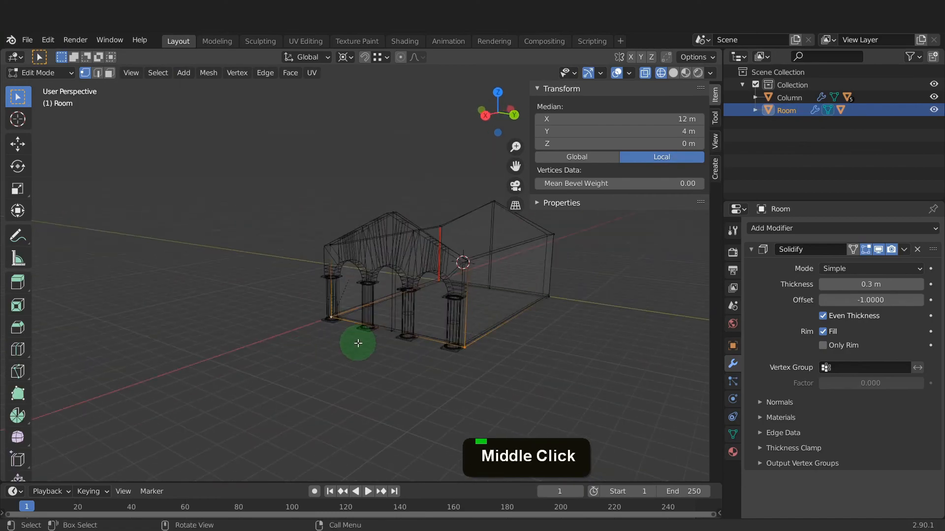
pyautogui.hotkey('shift', 's')
pyautogui.click(358, 418)
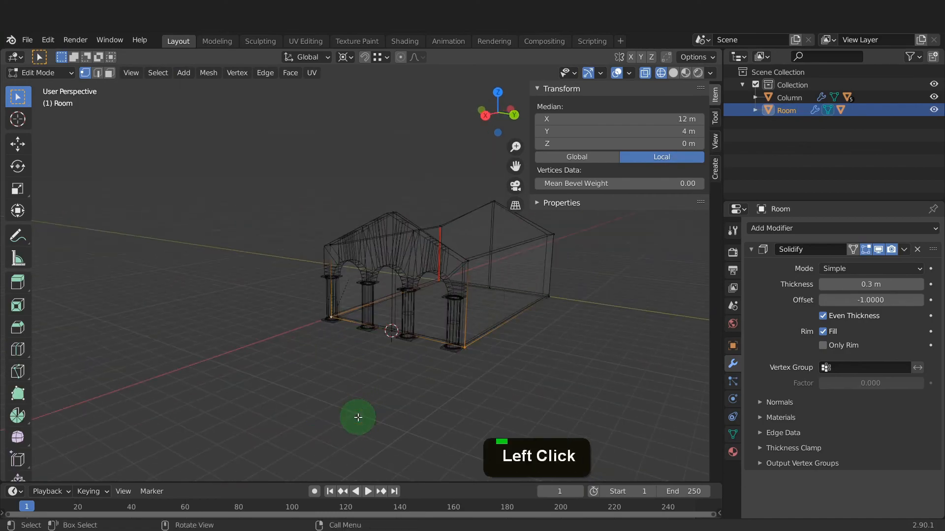
pyautogui.press('Tab')
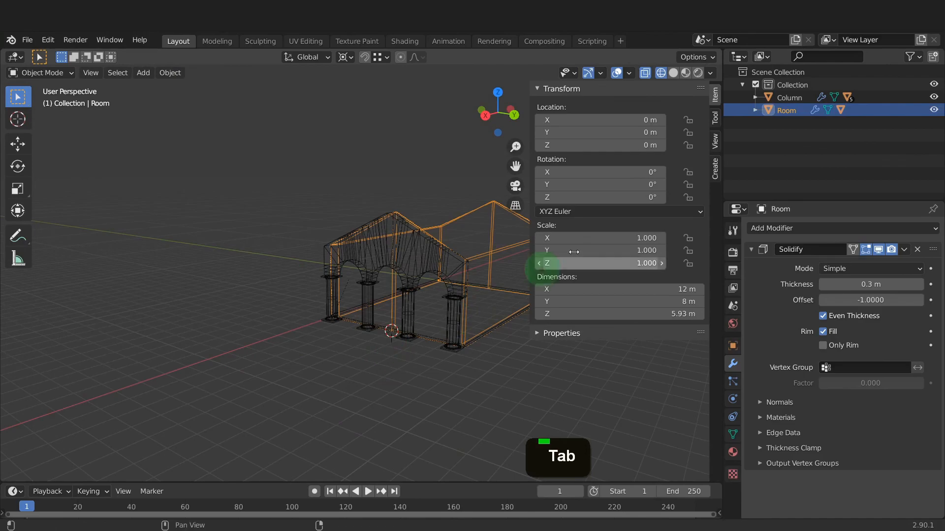
# - Add an Archimesh door at the 3D cursor and set its rotation to 90
pyautogui.click(715, 170)
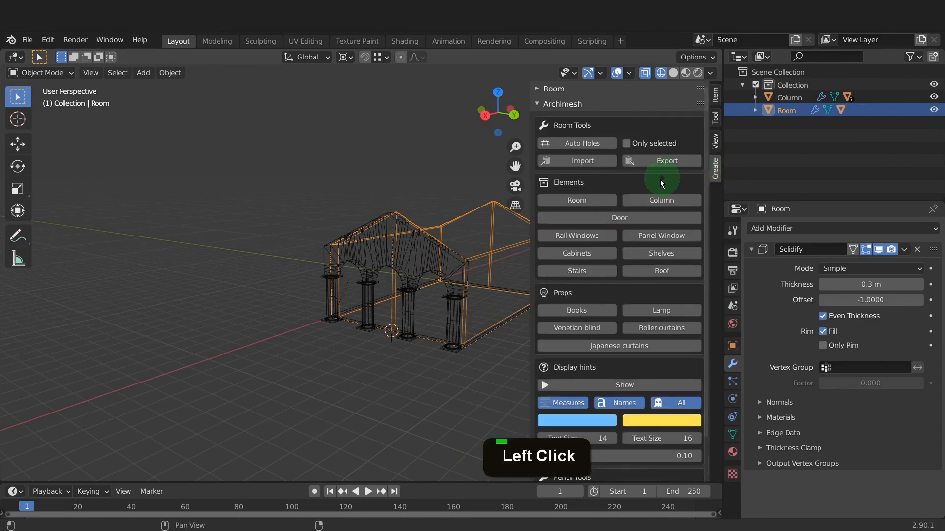
pyautogui.click(619, 218)
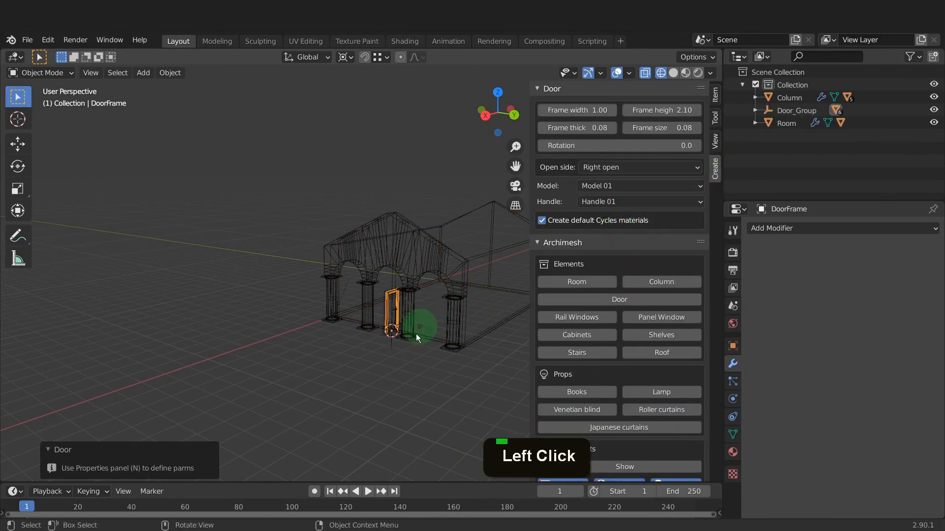
pyautogui.scroll(4, 414, 338)
pyautogui.moveTo(413, 339); pyautogui.dragTo(438, 347, button='middle')
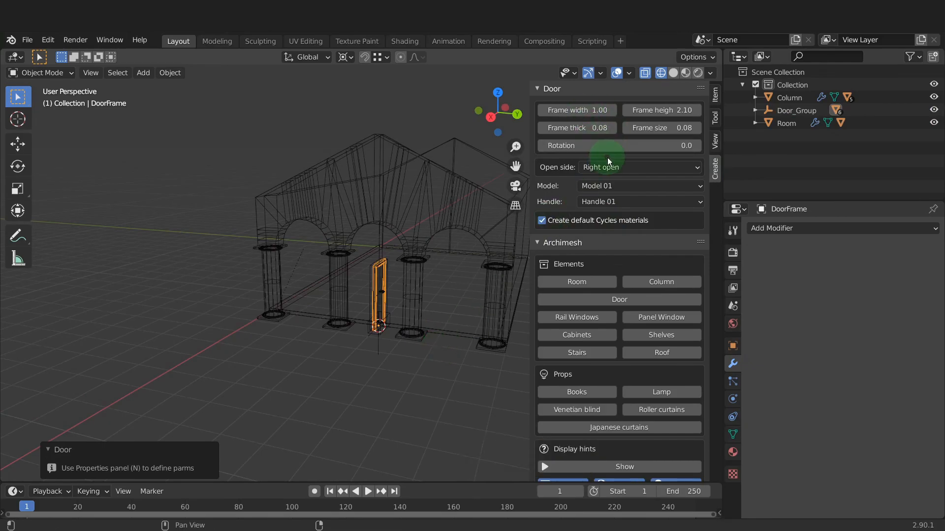
pyautogui.click(621, 146)
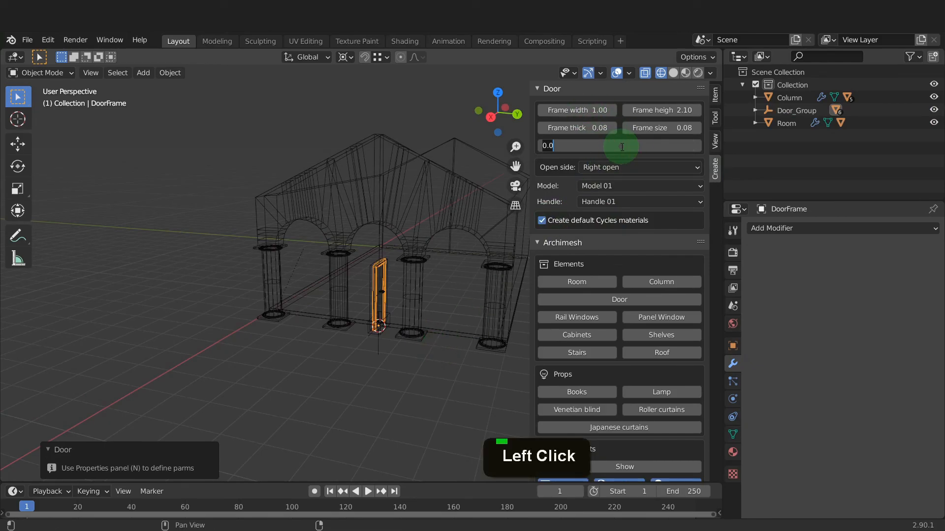
pyautogui.write('90')
pyautogui.press('Return')
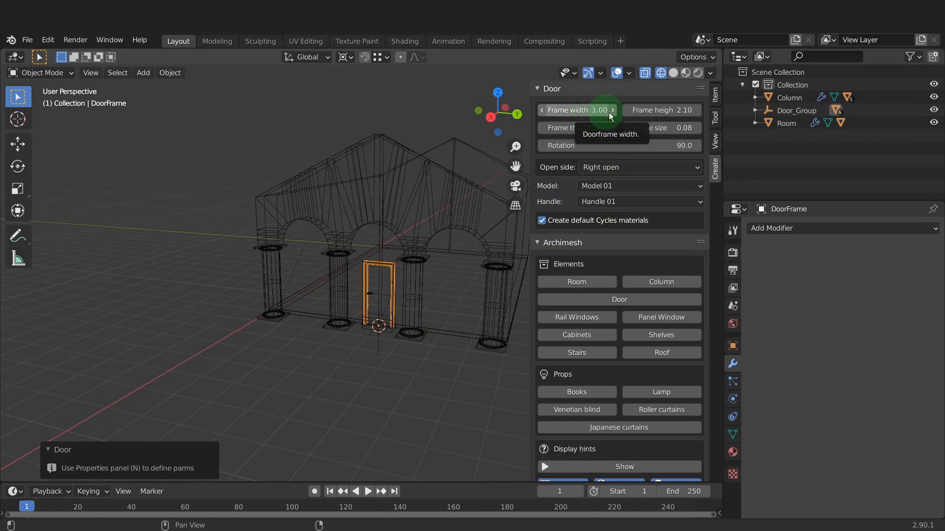
pyautogui.click(689, 187)
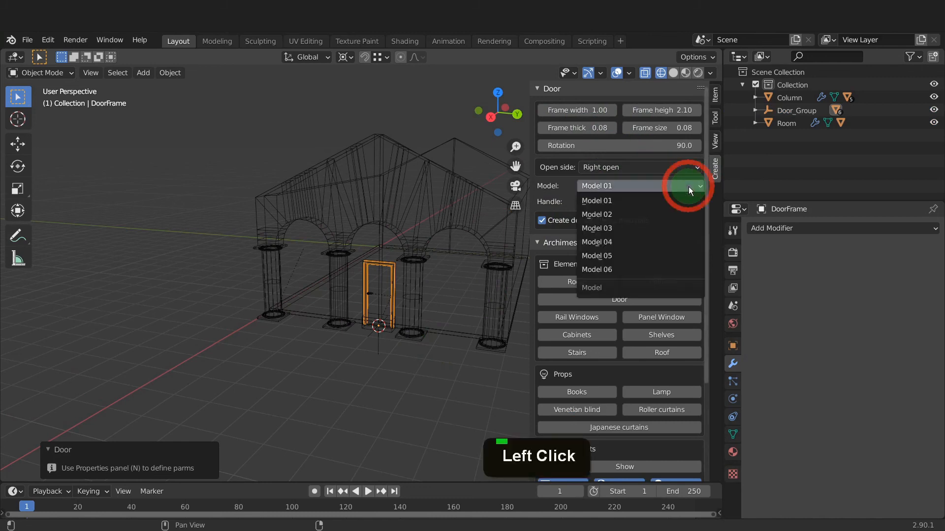
pyautogui.click(689, 187)
pyautogui.click(683, 199)
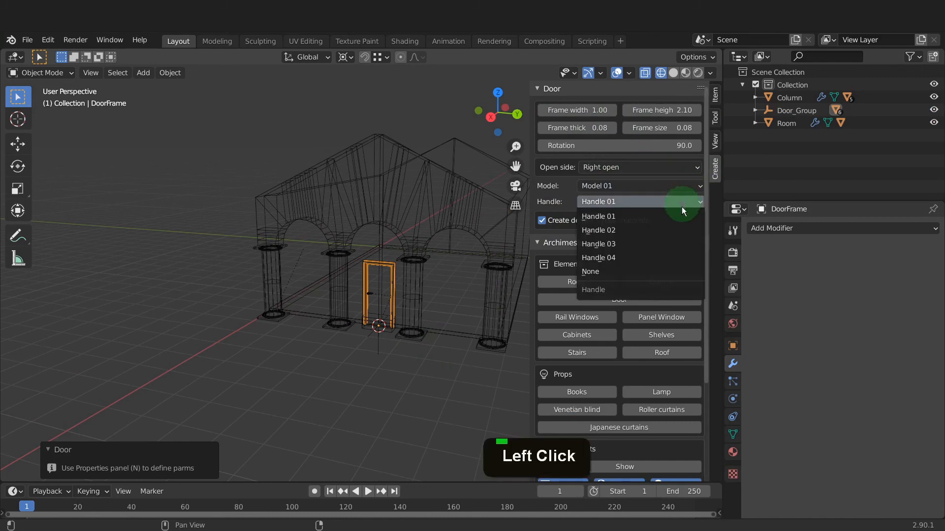
pyautogui.click(677, 190)
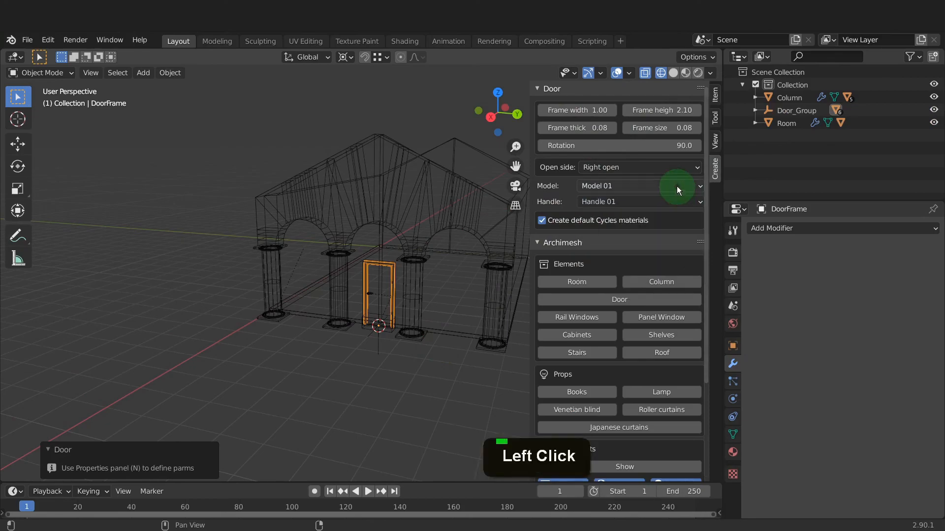
# - Set the door frame's width to 1.7, height to 2.5 and thickness to 0.4
pyautogui.click(573, 113)
pyautogui.write('1.')
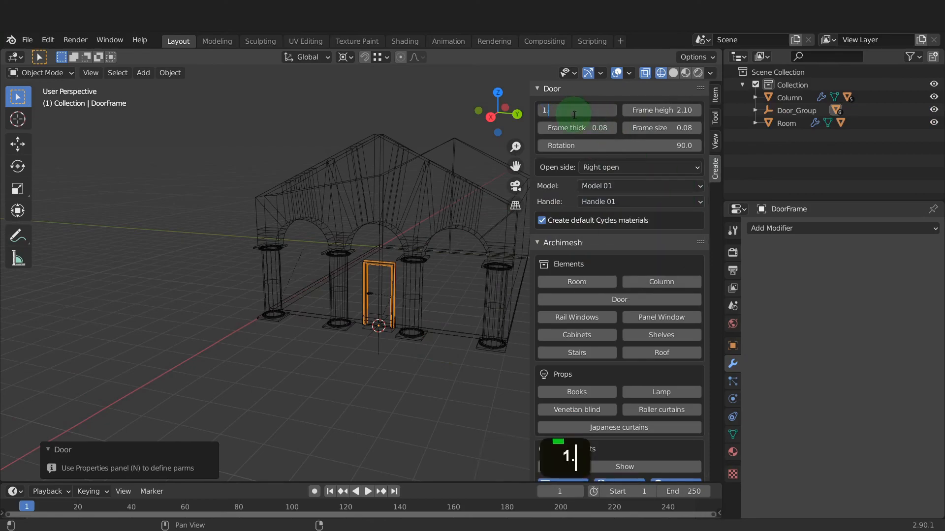
pyautogui.write('7')
pyautogui.press('Tab')
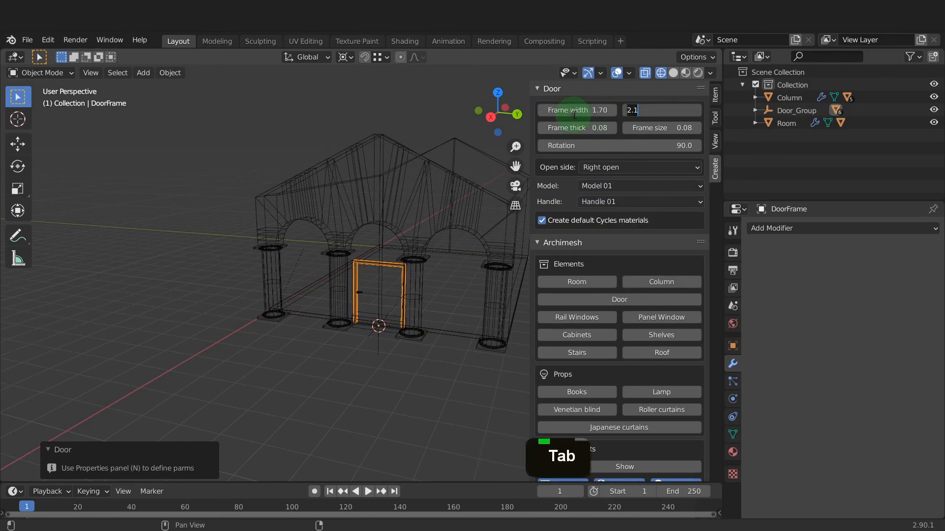
pyautogui.write('2.5')
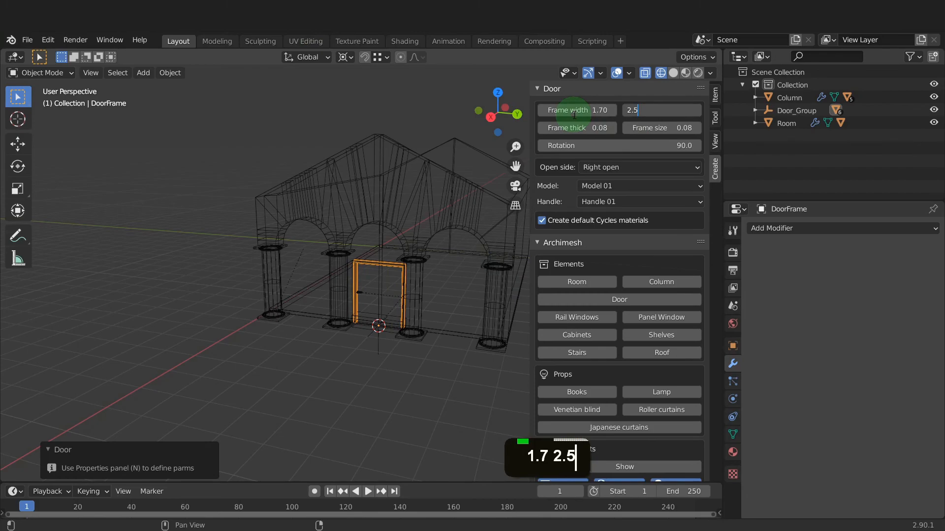
pyautogui.press('Tab')
pyautogui.write('0')
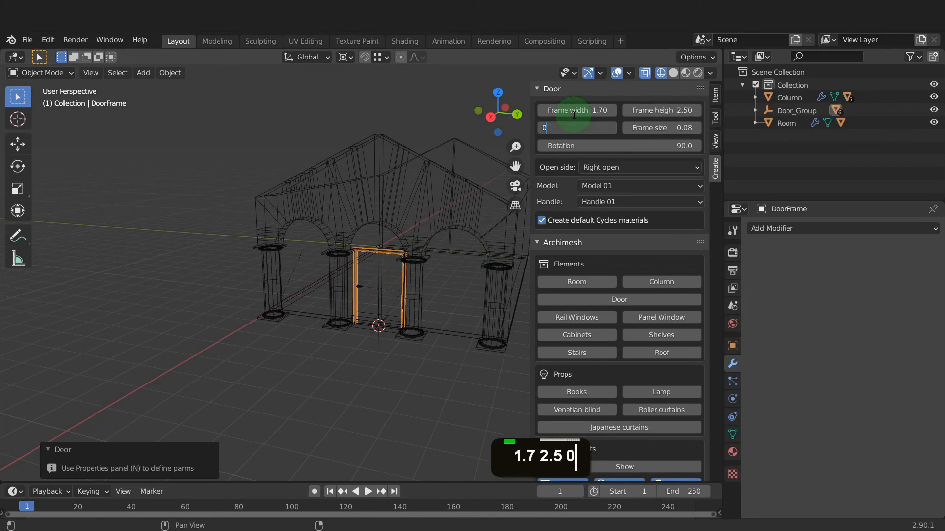
pyautogui.write('.4')
pyautogui.press('Return')
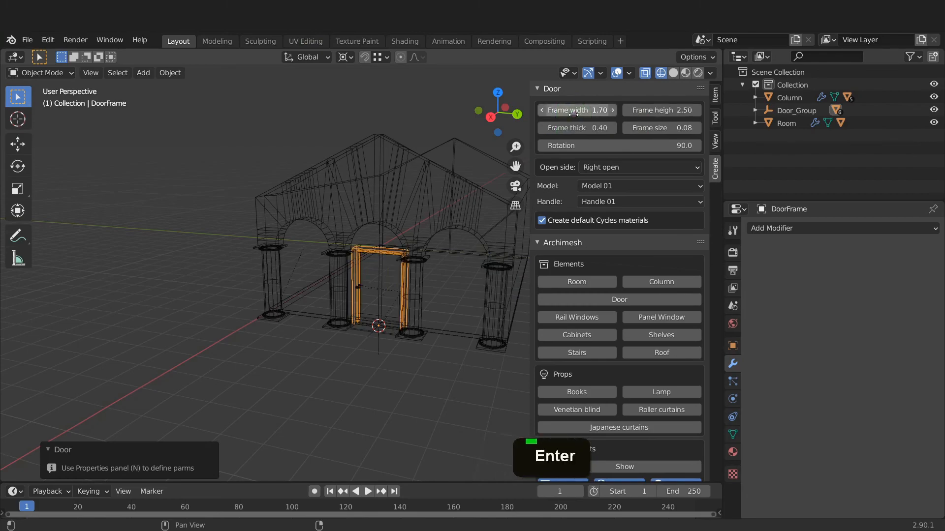
# - Set the door's frame size to 0.2
pyautogui.click(664, 127)
pyautogui.press('BackSpace')
pyautogui.write('0.2')
pyautogui.press('Return')
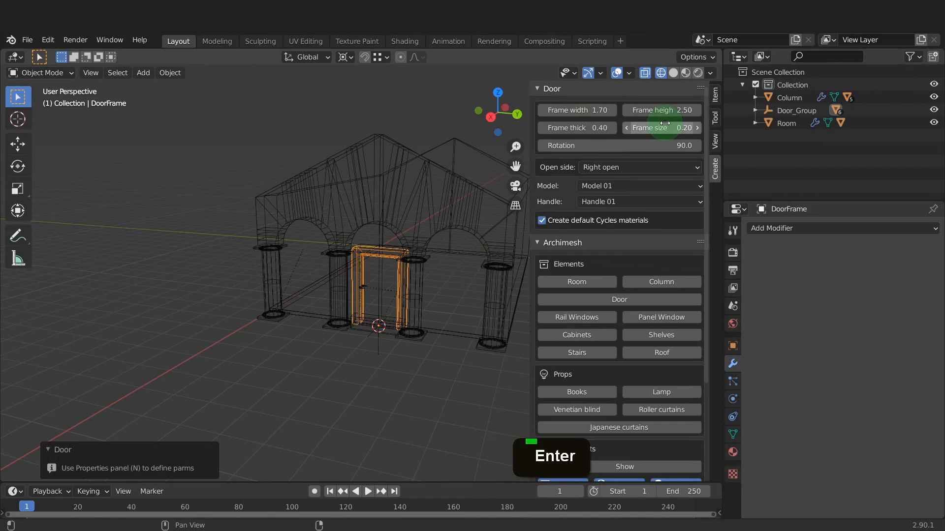
# - Display the model in solid shading and inspect the door in the central archway up close
pyautogui.press('z')
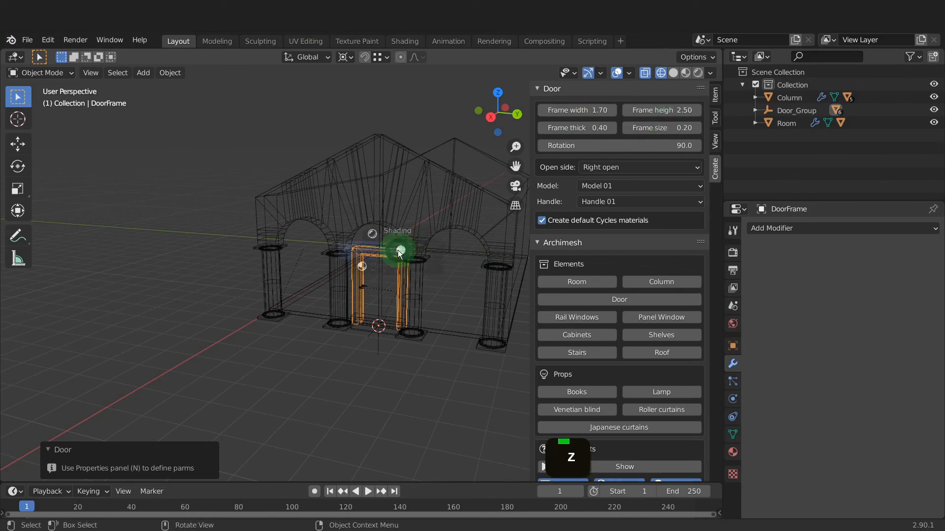
pyautogui.click(487, 244)
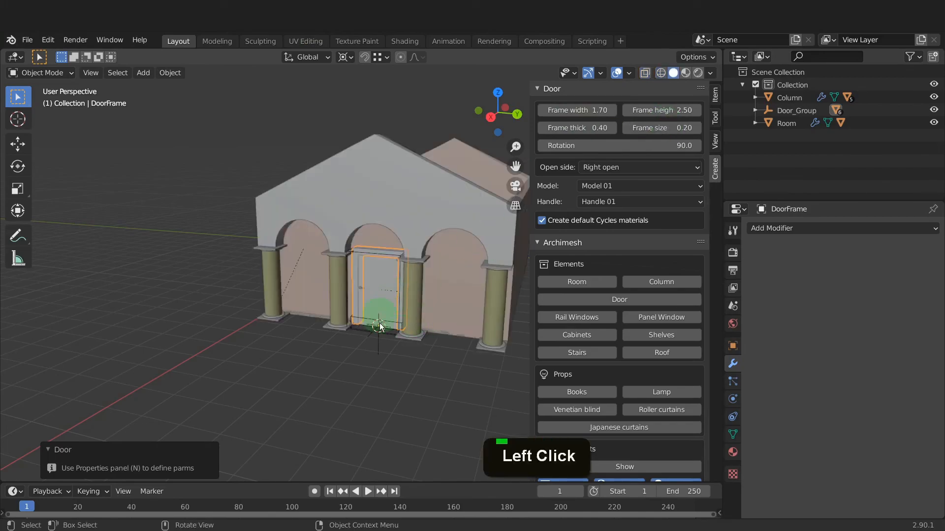
pyautogui.scroll(2, 379, 325)
pyautogui.moveTo(379, 324); pyautogui.dragTo(374, 328, button='middle')
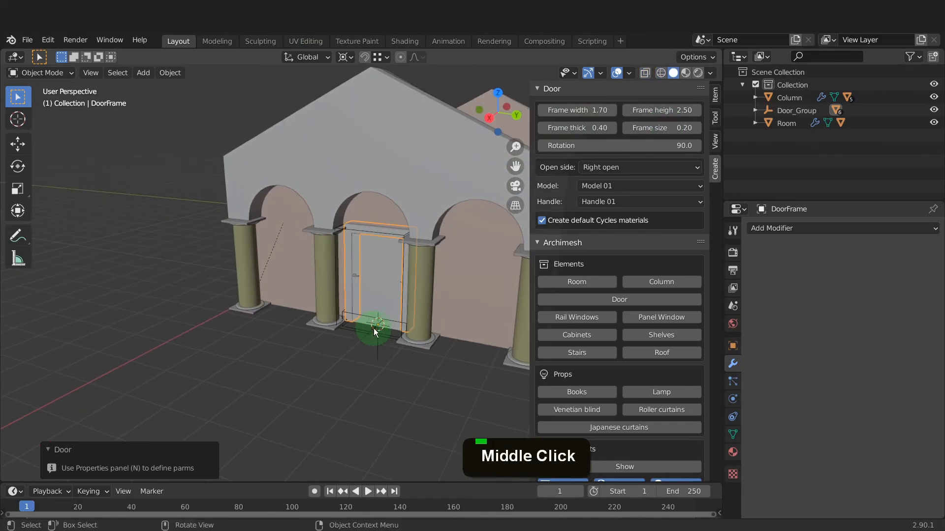
# - Examine the door leaf's transform values and locks, and test rotating the leaf on its hinge
pyautogui.press('5')
pyautogui.scroll(-3, 291, 243)
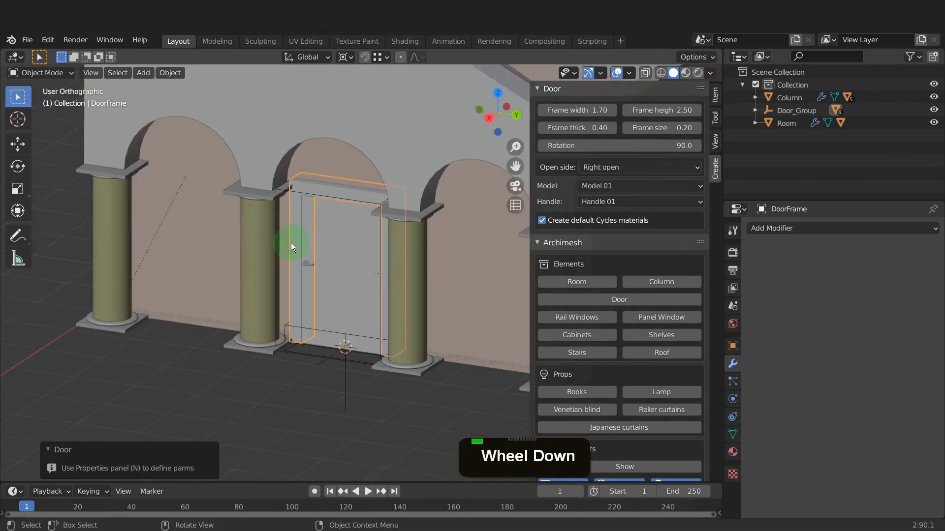
pyautogui.keyDown('shift'); pyautogui.moveTo(362, 347); pyautogui.dragTo(297, 340, button='middle'); pyautogui.keyUp('shift')
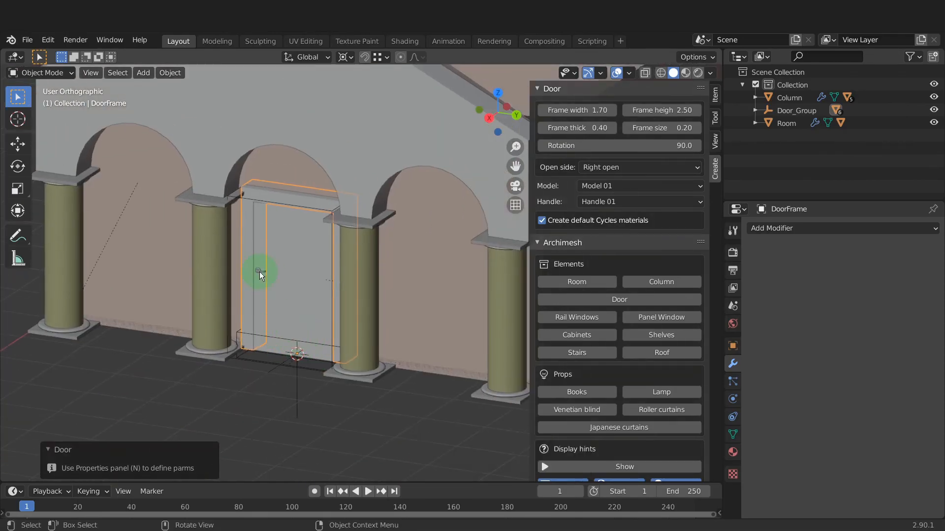
pyautogui.click(283, 265)
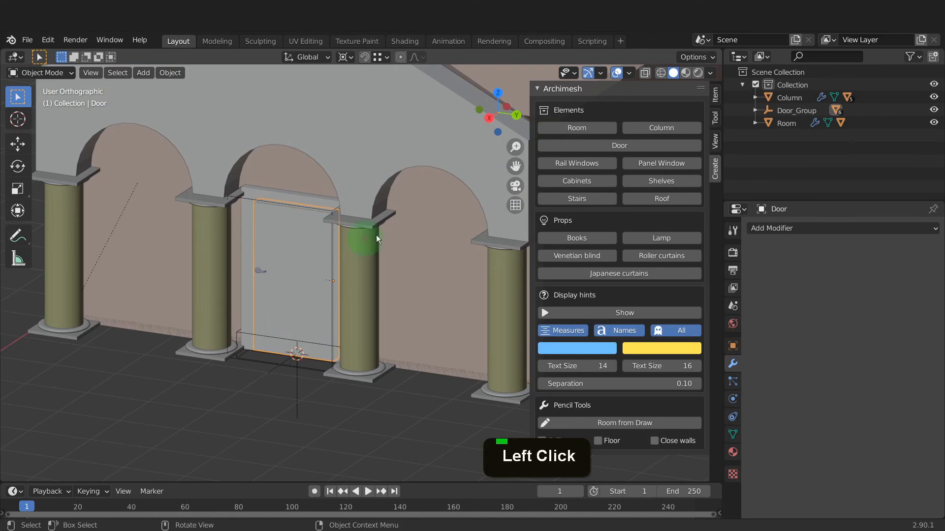
pyautogui.click(716, 94)
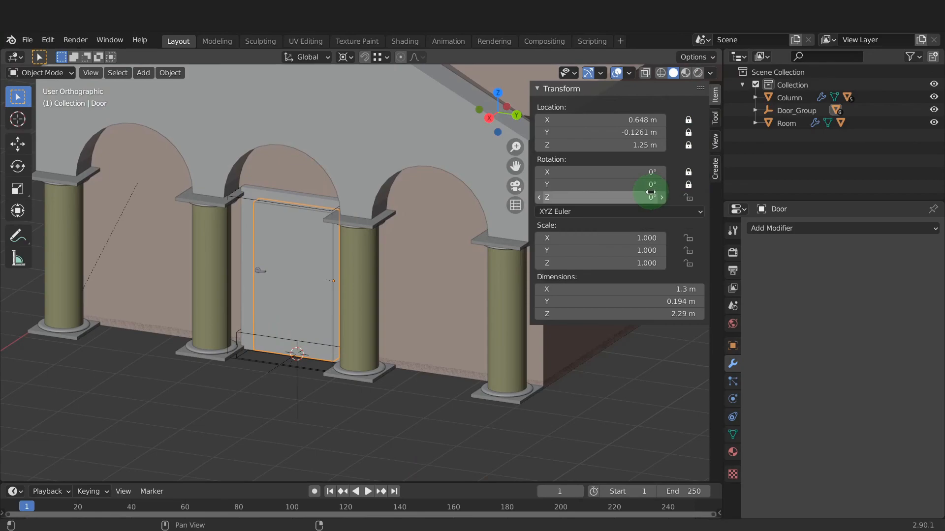
pyautogui.press('r')
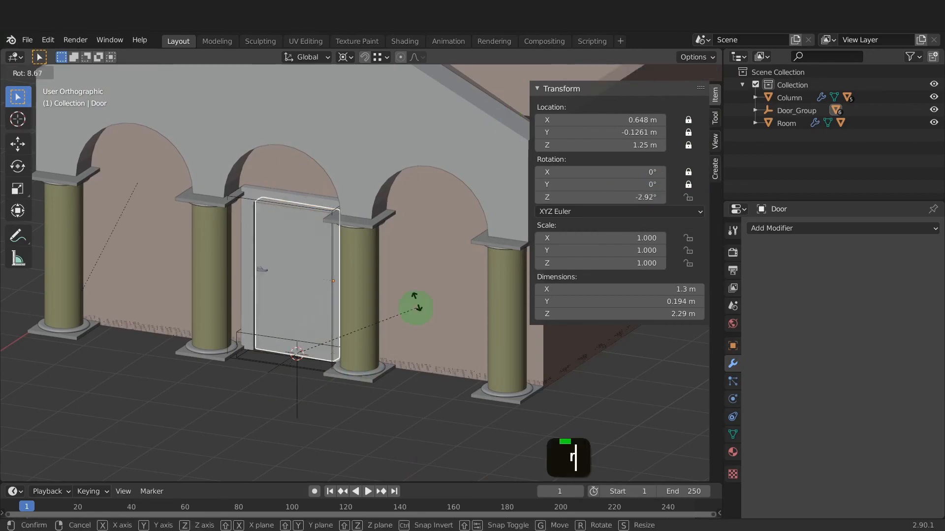
pyautogui.rightClick(396, 266)
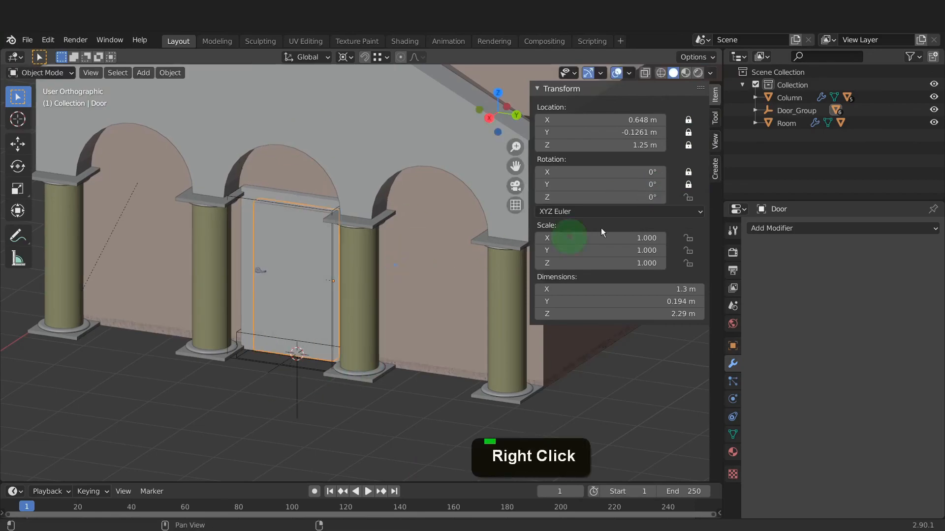
pyautogui.click(688, 185)
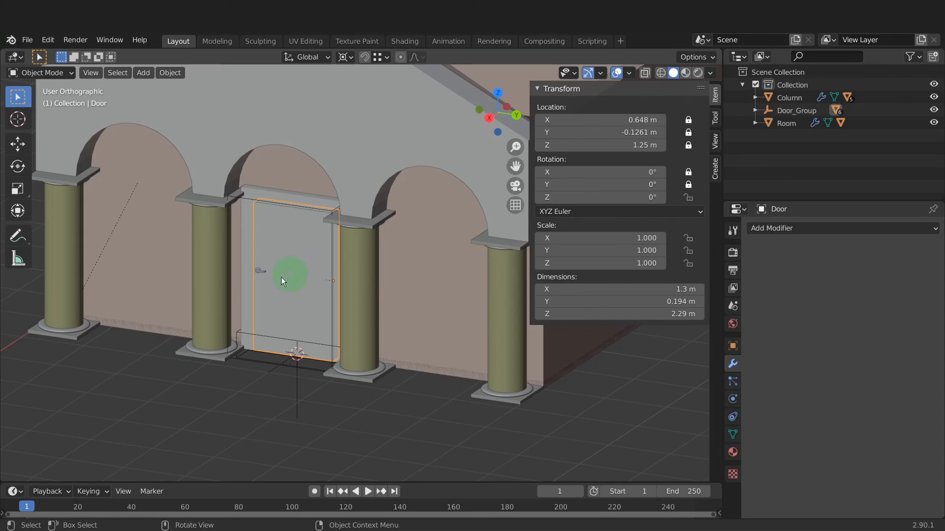
# - Inspect the door's hole and baseboard control boxes, and try moving the whole door by its group empty
pyautogui.click(248, 199)
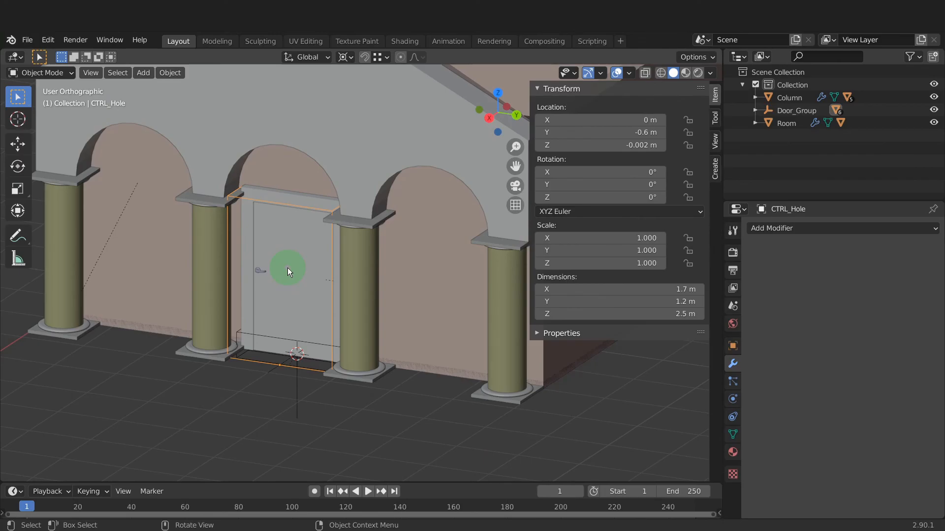
pyautogui.click(240, 335)
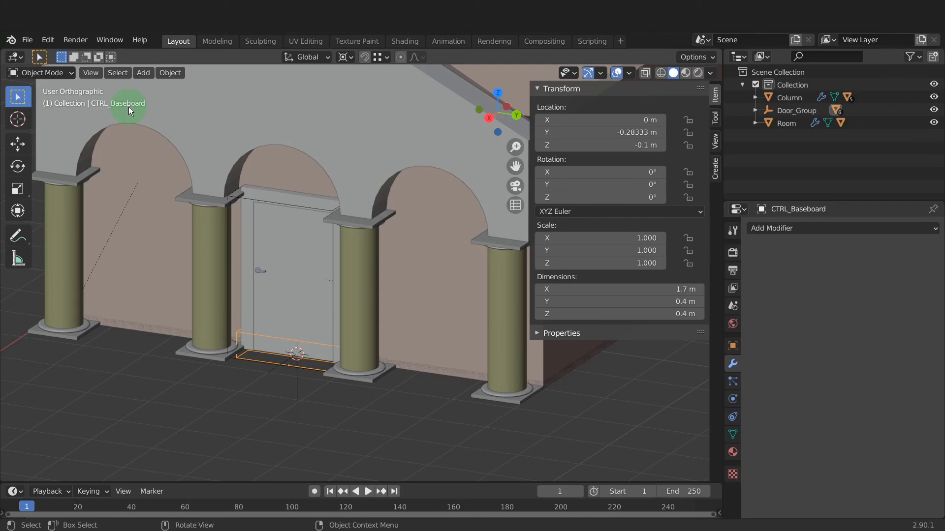
pyautogui.click(298, 393)
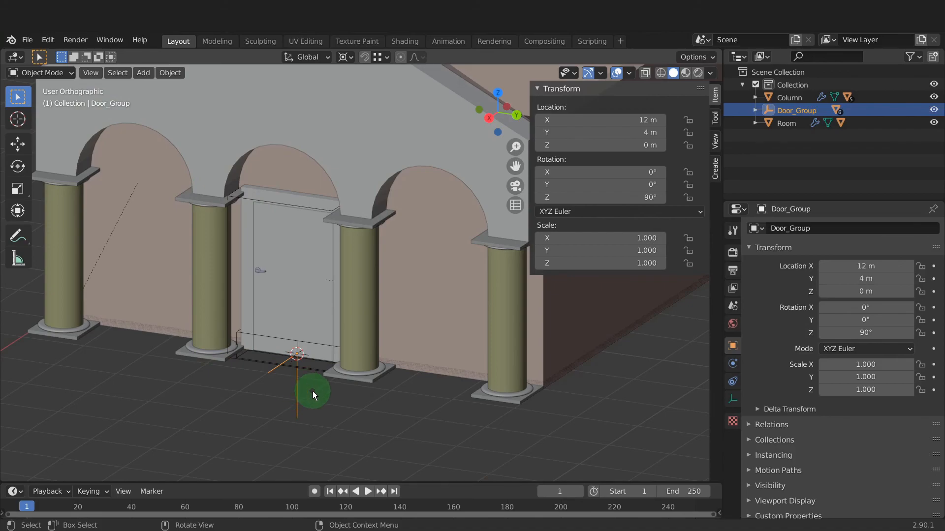
pyautogui.press('g')
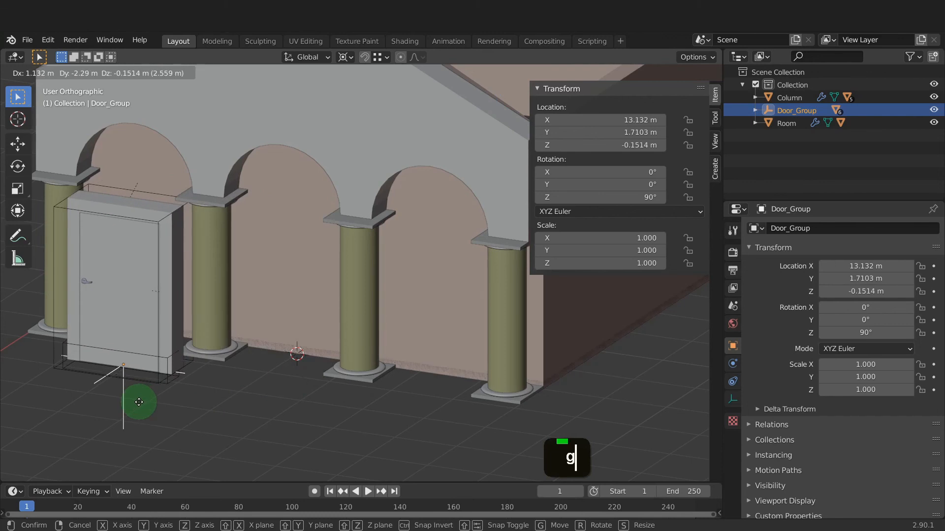
pyautogui.rightClick(181, 403)
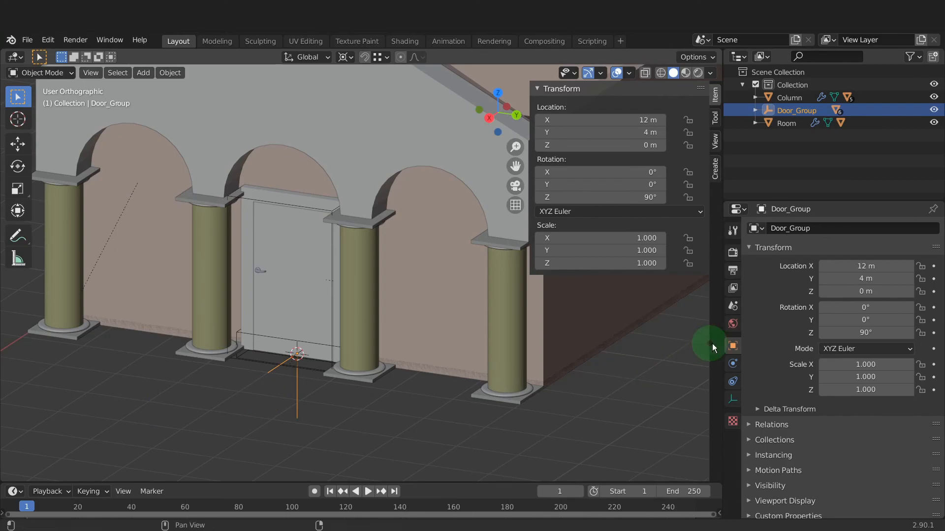
# - Examine the parent relations of the door group empty, door frame, door leaf and handle
pyautogui.click(733, 347)
pyautogui.click(746, 247)
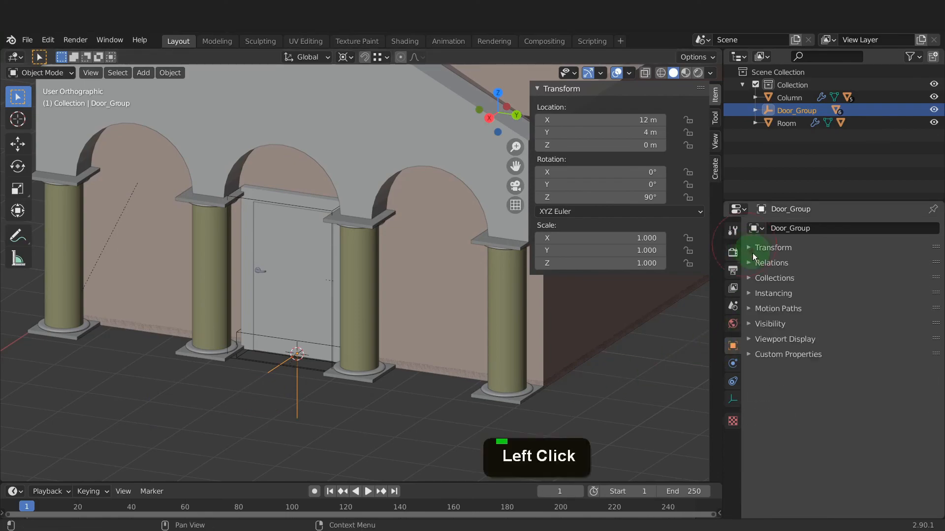
pyautogui.click(756, 266)
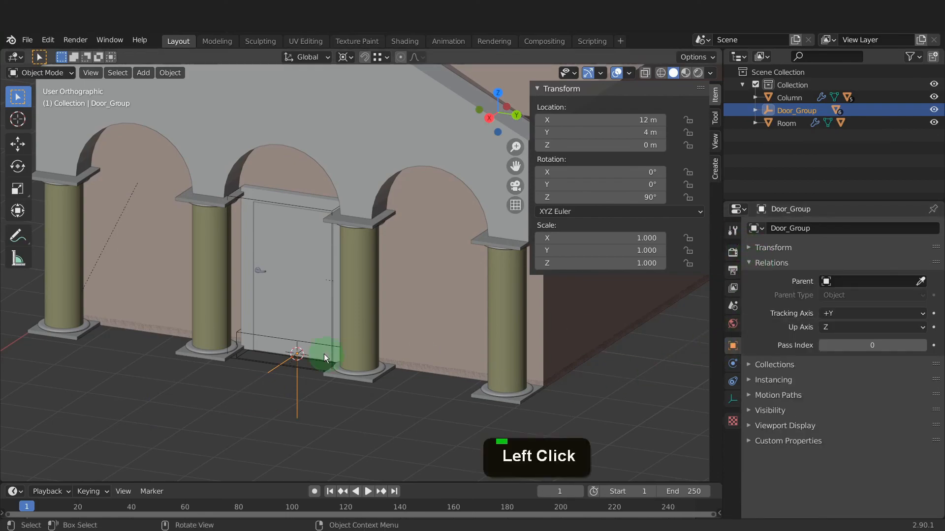
pyautogui.click(247, 313)
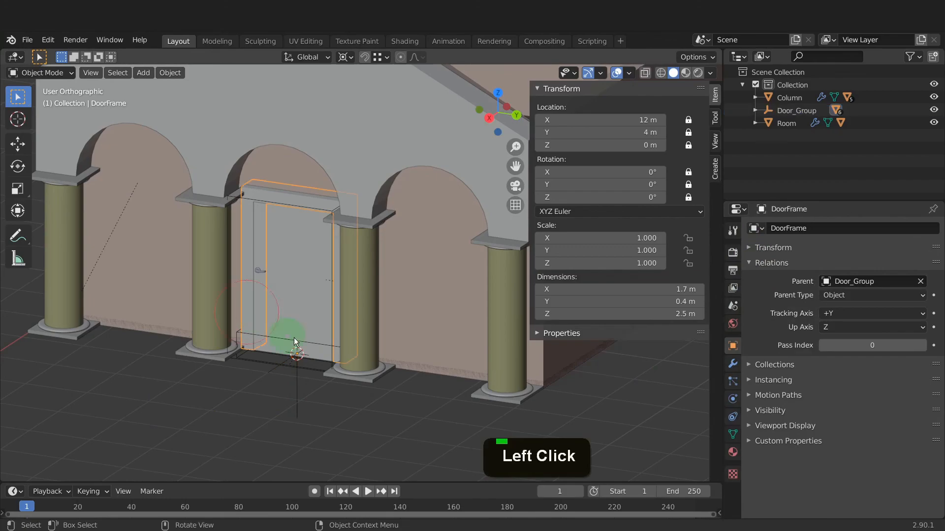
pyautogui.click(860, 284)
pyautogui.click(452, 312)
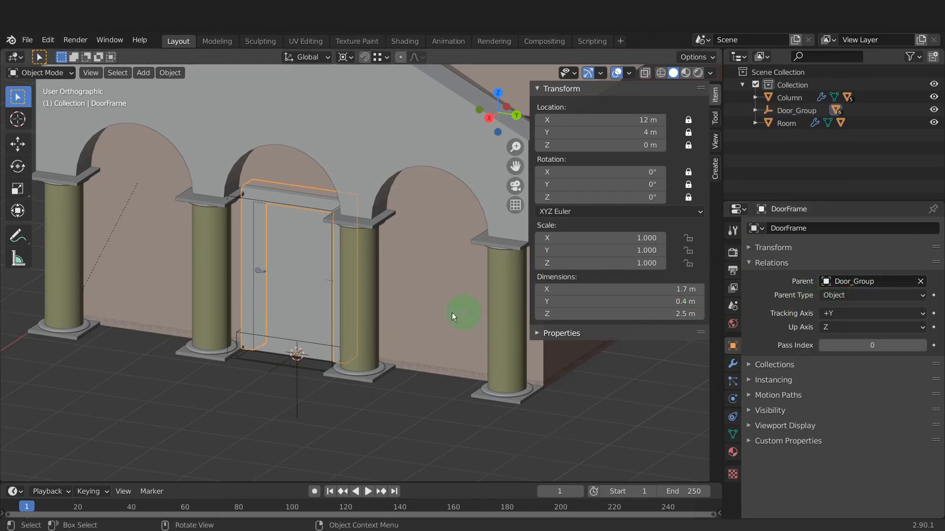
pyautogui.click(301, 274)
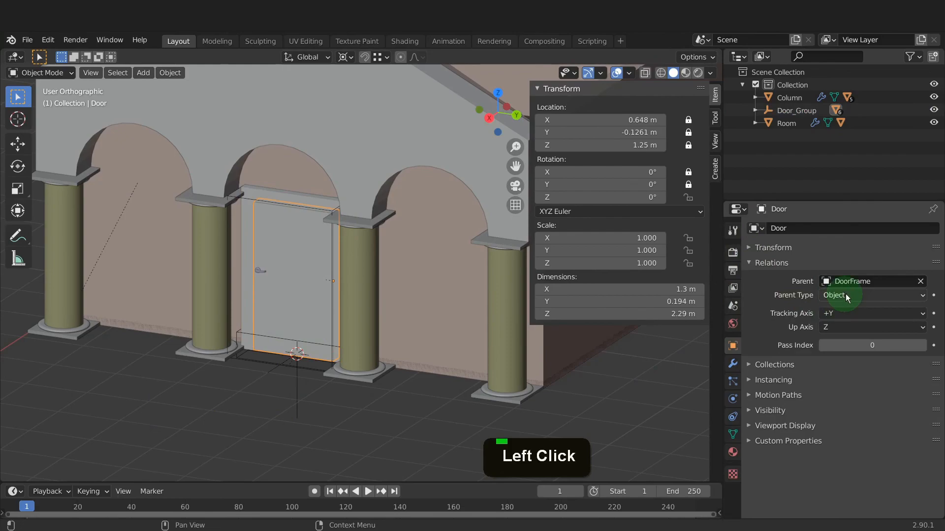
pyautogui.click(311, 309)
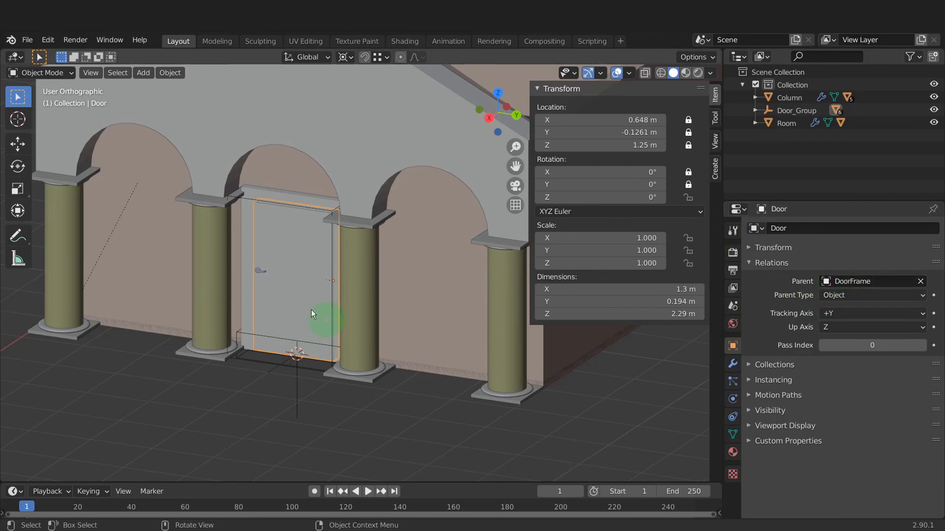
pyautogui.click(258, 273)
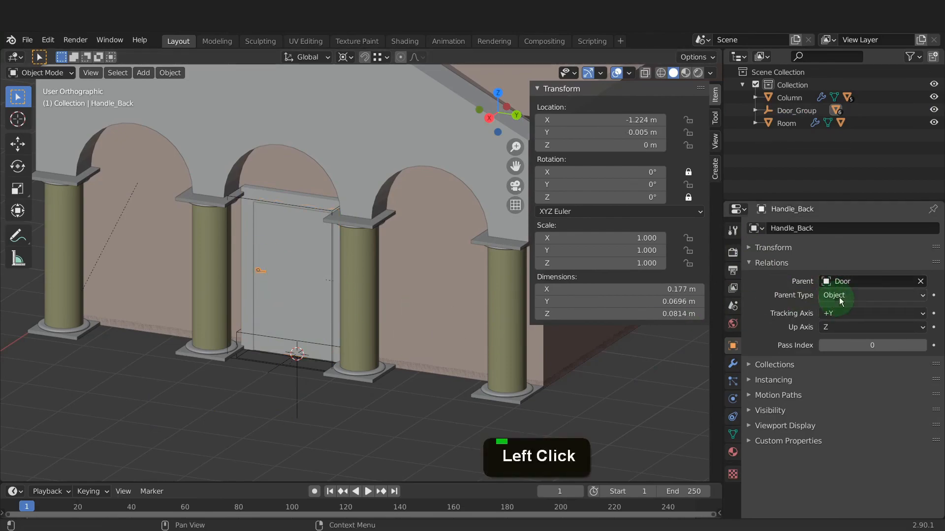
pyautogui.click(297, 401)
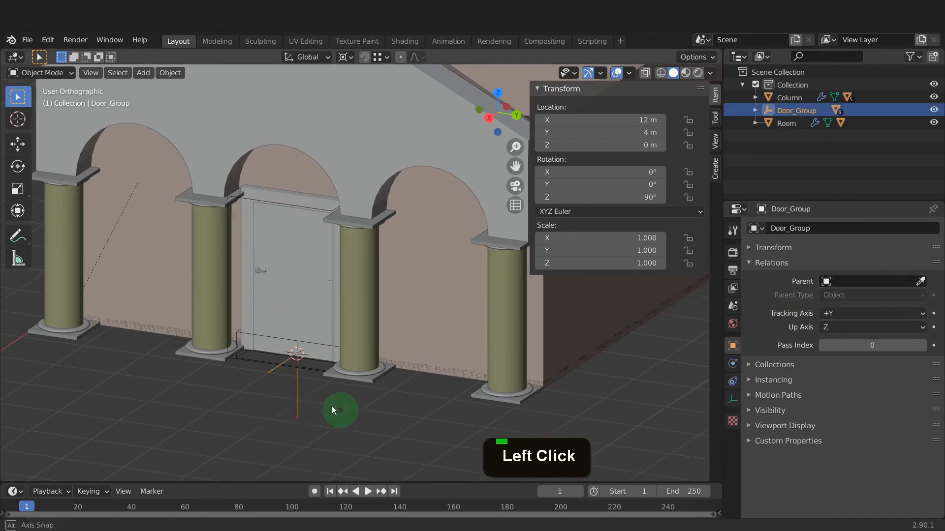
# - Shift the whole door slightly along the X axis by its group empty to adjust its position in the wall
pyautogui.moveTo(332, 406); pyautogui.dragTo(256, 324, button='middle')
pyautogui.press('g')
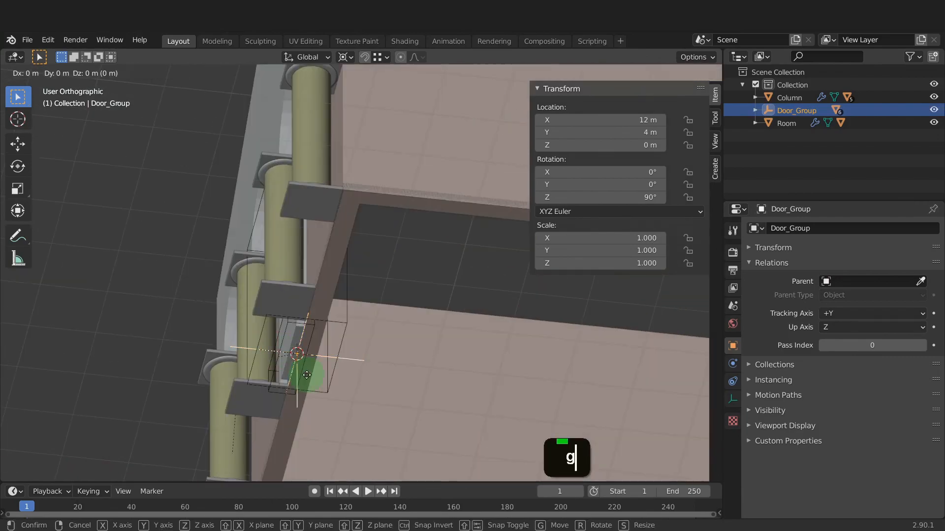
pyautogui.press('y')
pyautogui.press('x')
pyautogui.click(310, 378)
# - Cut the door's opening into the room wall with Auto Holes
pyautogui.moveTo(310, 378); pyautogui.dragTo(357, 423, button='middle')
pyautogui.scroll(-3, 358, 423)
pyautogui.click(379, 345)
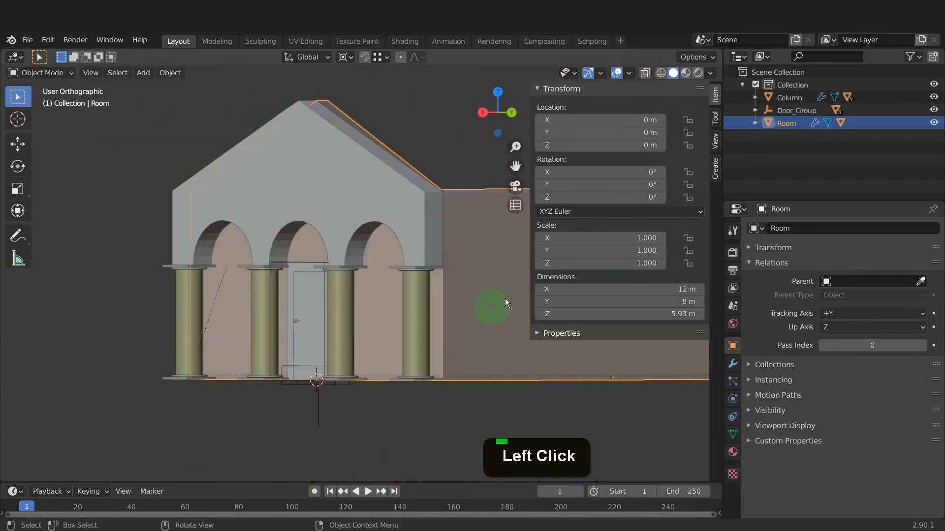
pyautogui.click(716, 172)
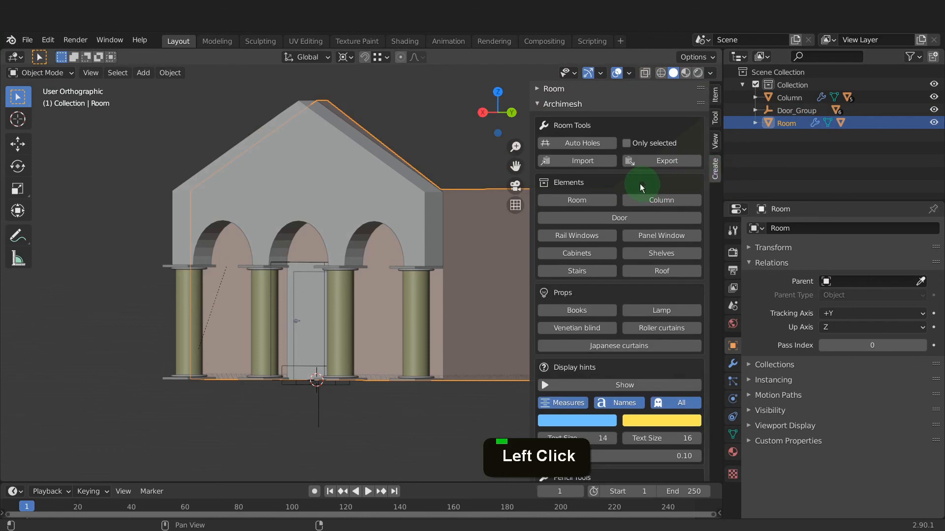
pyautogui.click(591, 143)
pyautogui.moveTo(384, 265); pyautogui.dragTo(342, 249, button='middle')
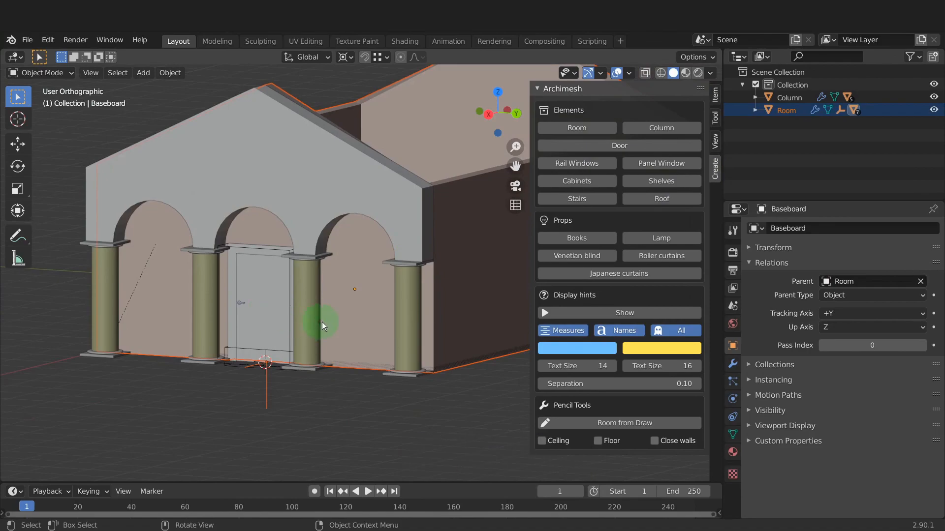
# - Examine the Boolean modifier on the room, collapsing the Solidify settings
pyautogui.click(354, 326)
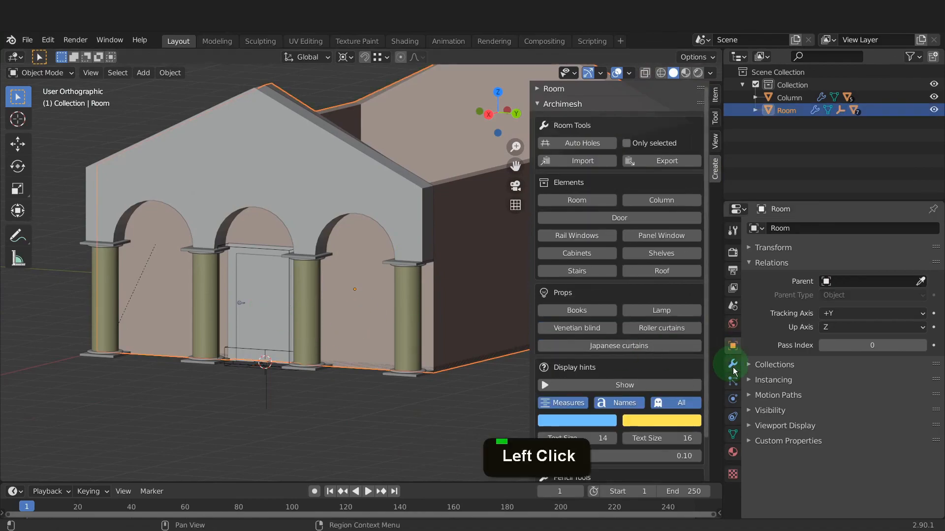
pyautogui.click(733, 365)
pyautogui.click(751, 249)
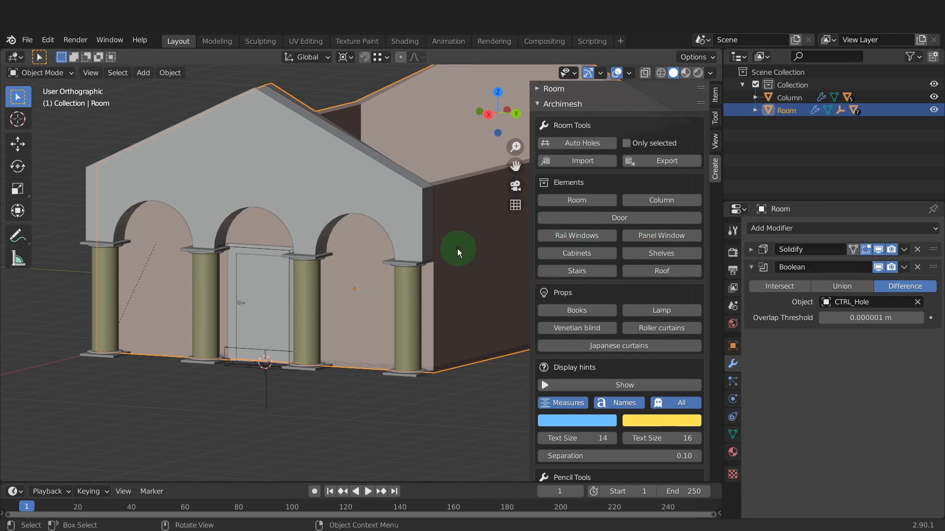
# - Add an Archimesh rail window at the 3D cursor
pyautogui.press('.')
pyautogui.click(457, 173)
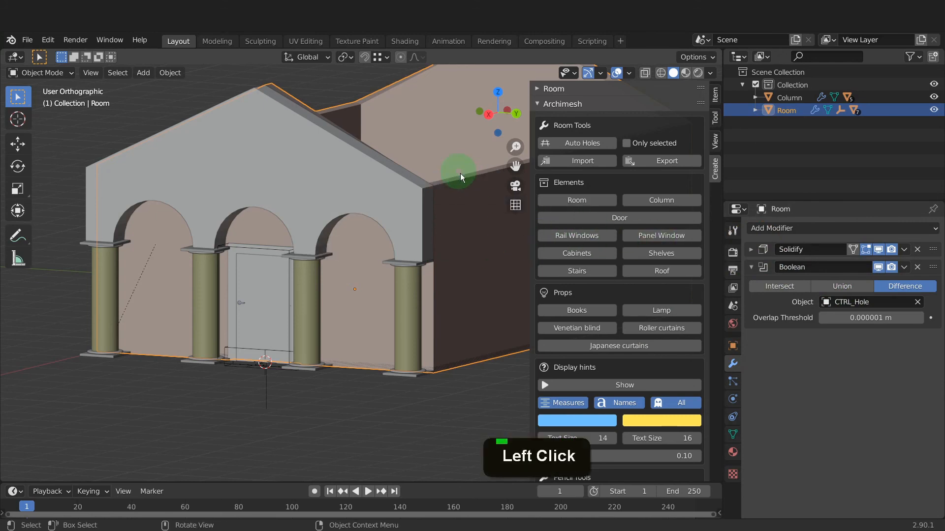
pyautogui.click(570, 236)
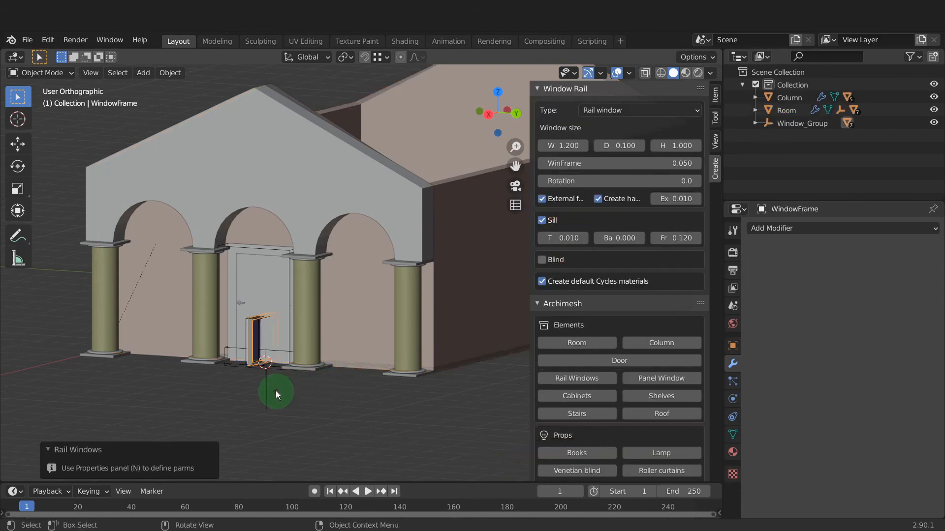
# - Move the window by its group empty about 4.02 m along Y to the room's side wall
pyautogui.scroll(3, 268, 376)
pyautogui.click(259, 370)
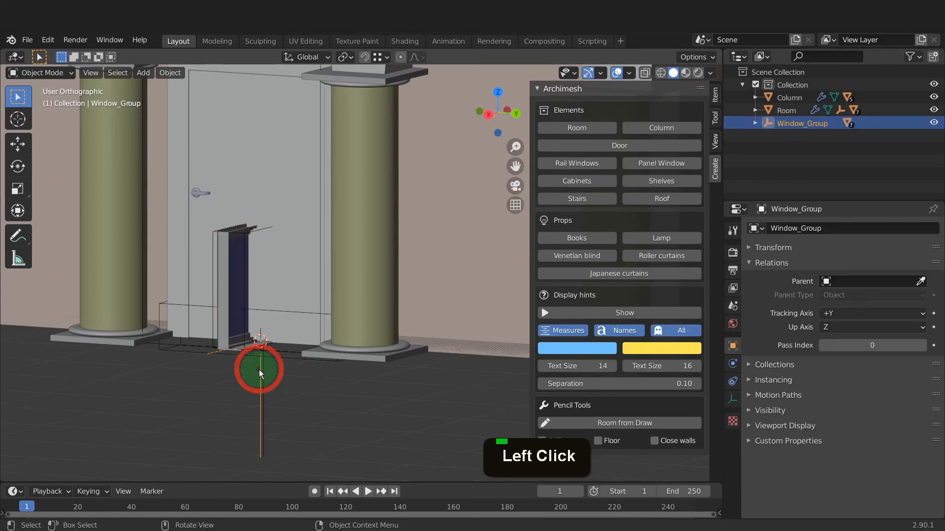
pyautogui.scroll(-6, 251, 383)
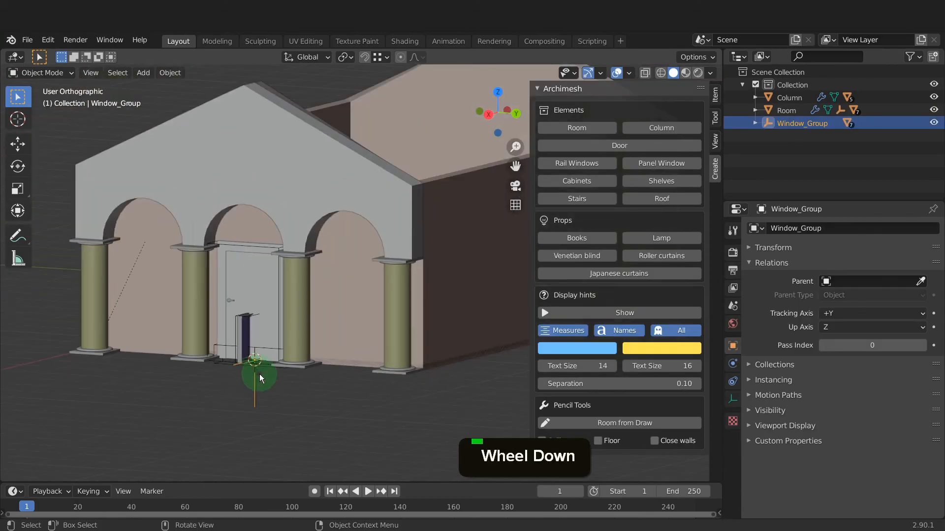
pyautogui.press('g')
pyautogui.press('y')
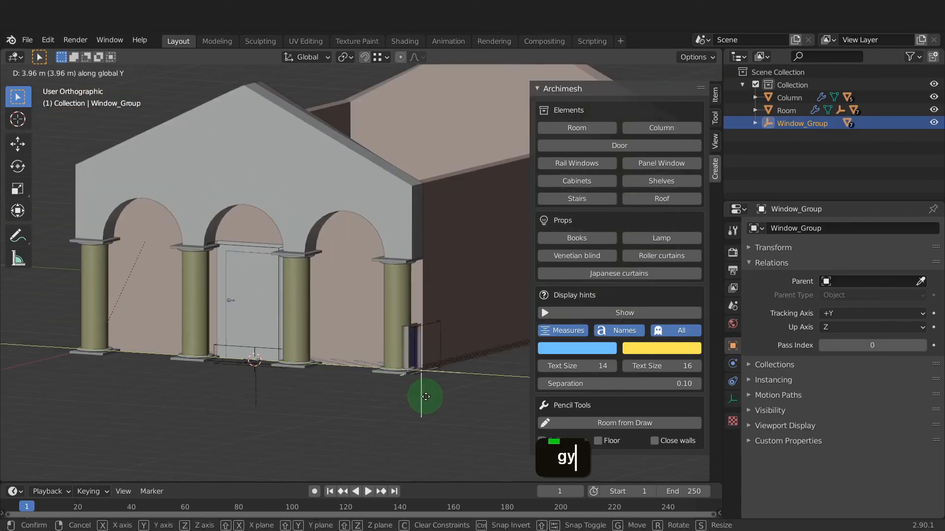
pyautogui.click(426, 400)
# - Position the window on the side wall by moving its group about -1.83 m along X and 1.34 m up in Z
pyautogui.press('g')
pyautogui.press('x')
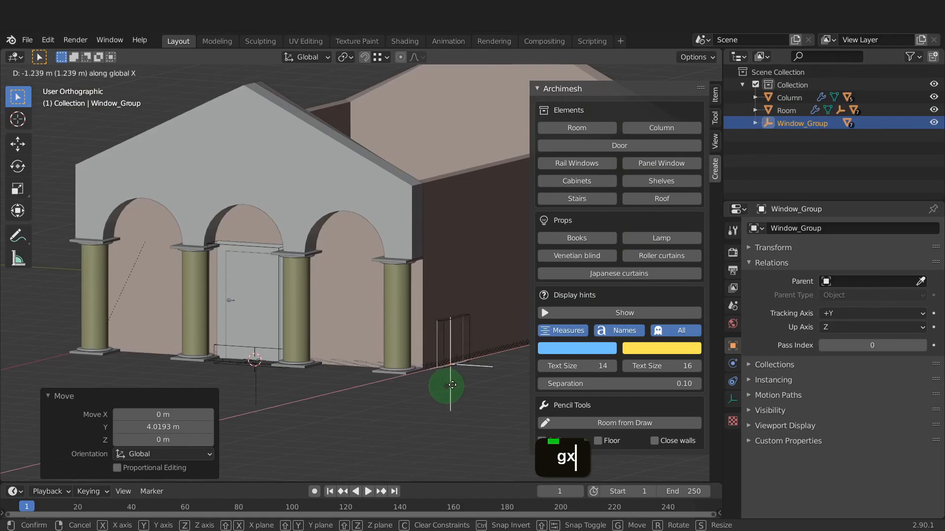
pyautogui.click(464, 383)
pyautogui.press('g')
pyautogui.press('z')
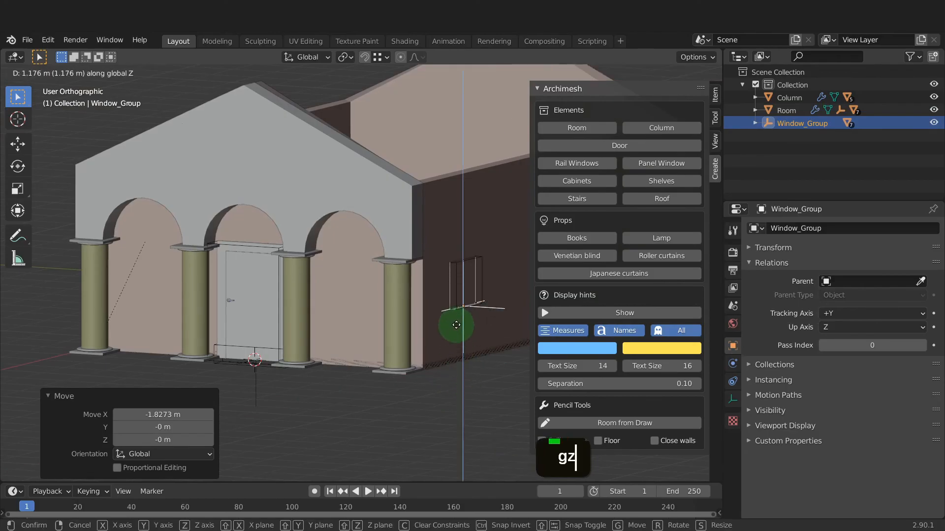
pyautogui.click(453, 319)
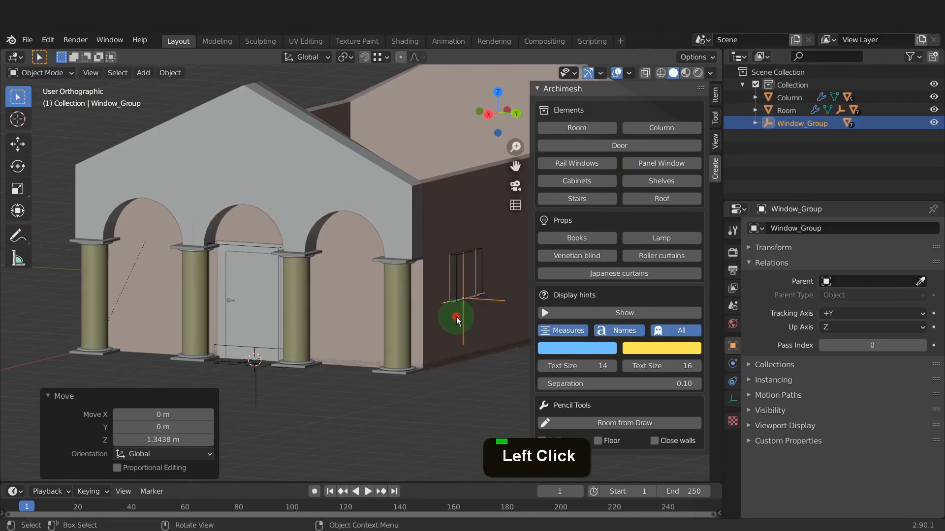
# - Cut the window's opening into the room's side wall with Auto Holes
pyautogui.click(439, 278)
pyautogui.click(574, 144)
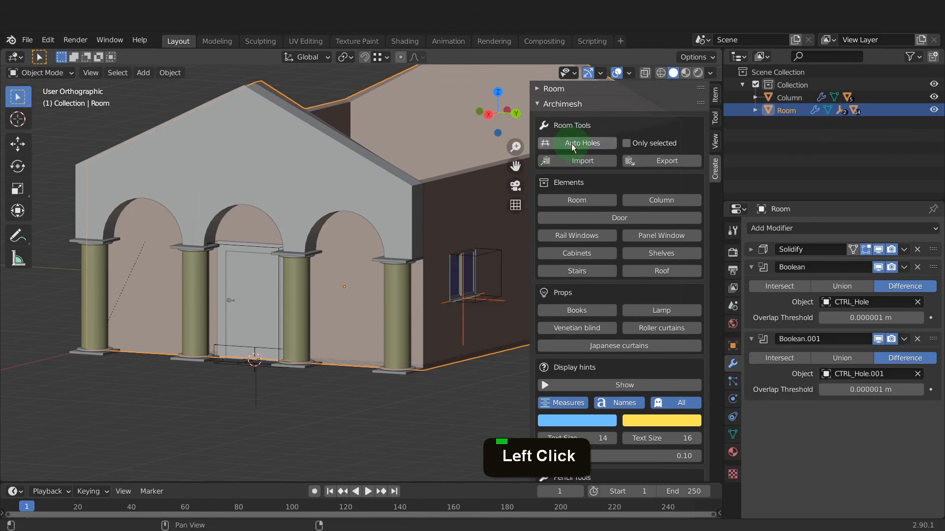
# - Enable the blind on the side-wall rail window and set its extension to 47
pyautogui.keyDown('shift'); pyautogui.moveTo(495, 274); pyautogui.dragTo(403, 274, button='middle'); pyautogui.keyUp('shift')
pyautogui.scroll(3, 403, 274)
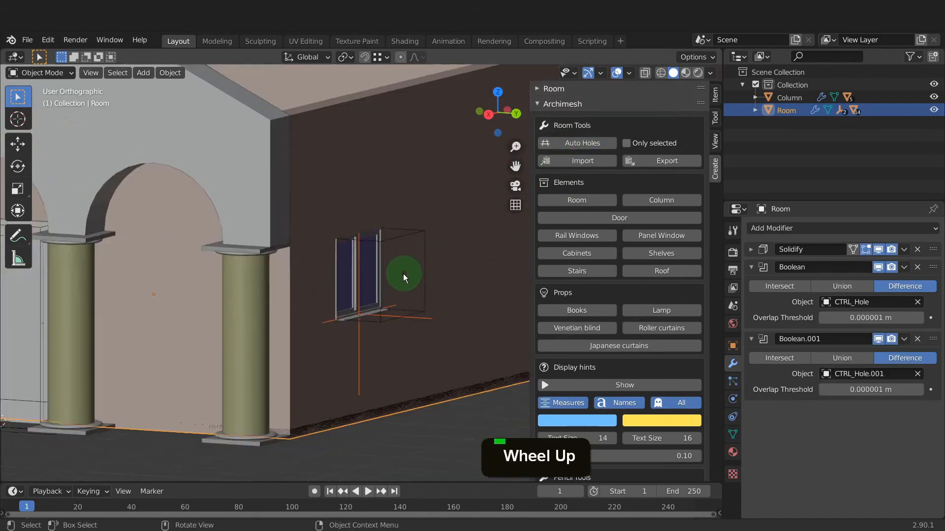
pyautogui.scroll(2, 389, 270)
pyautogui.click(371, 257)
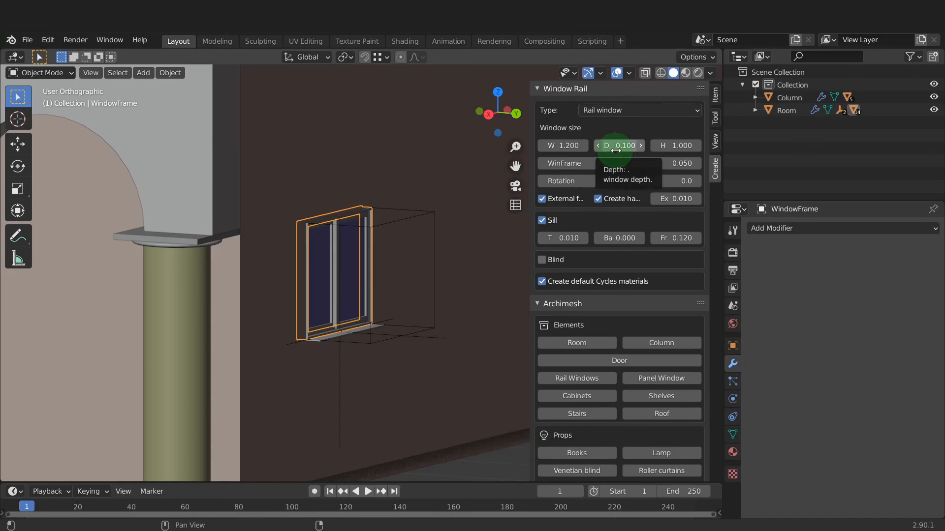
pyautogui.click(543, 259)
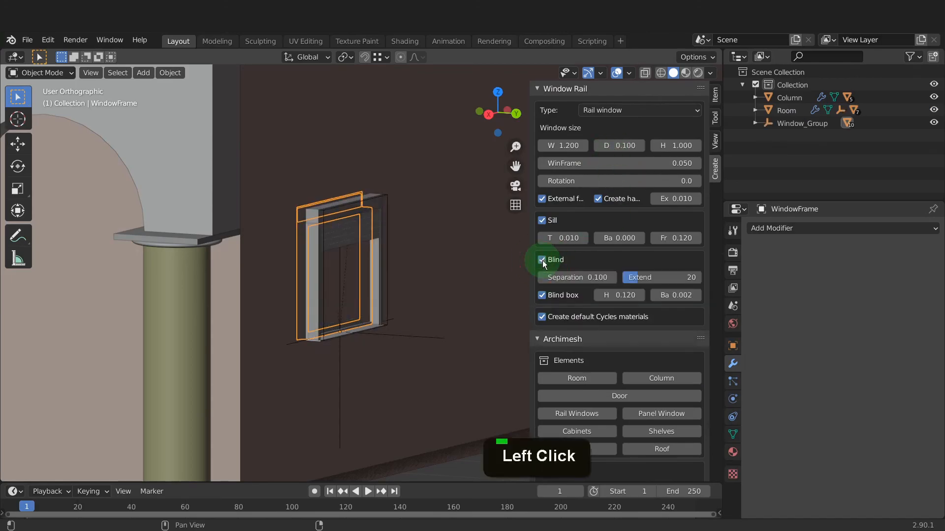
pyautogui.moveTo(639, 285)
pyautogui.mouseDown()
pyautogui.moveTo(680, 280)
pyautogui.moveTo(655, 276)
pyautogui.mouseUp()
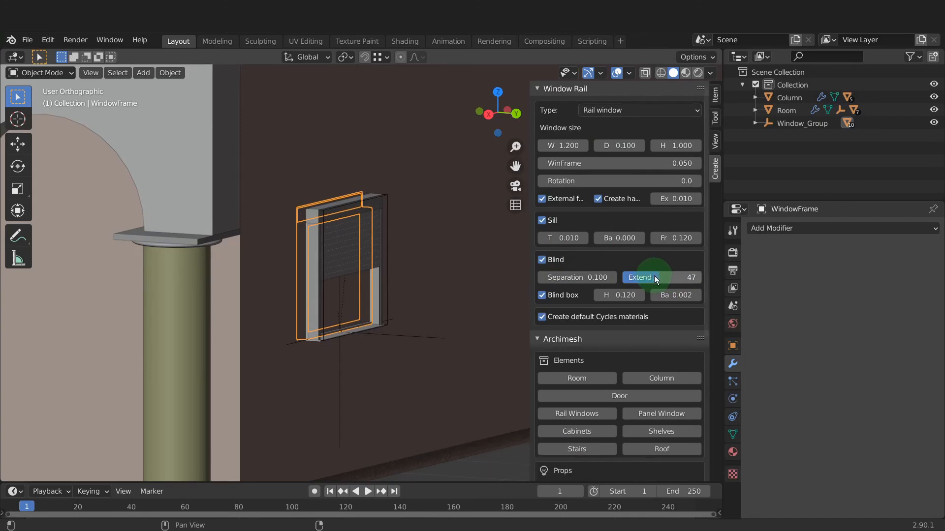
# - Add an Archimesh panel window at the 3D cursor
pyautogui.click(645, 416)
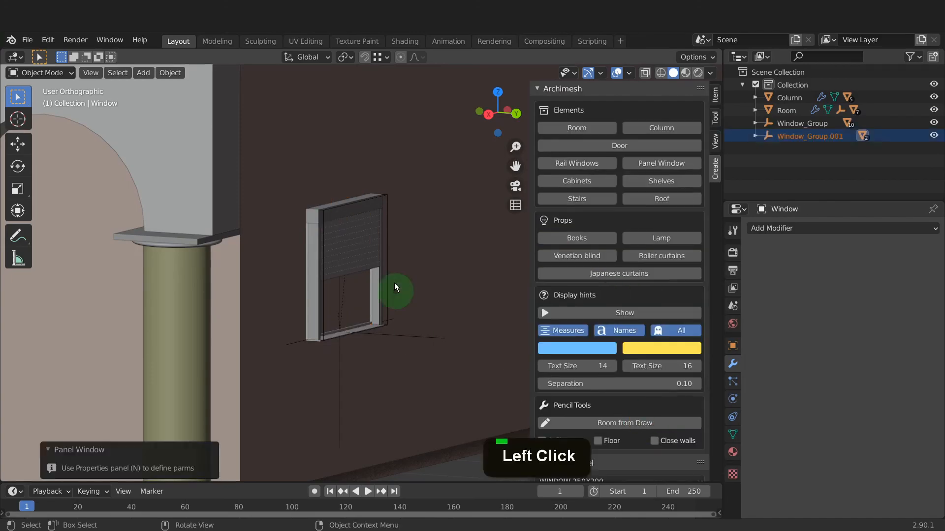
pyautogui.scroll(-5, 442, 229)
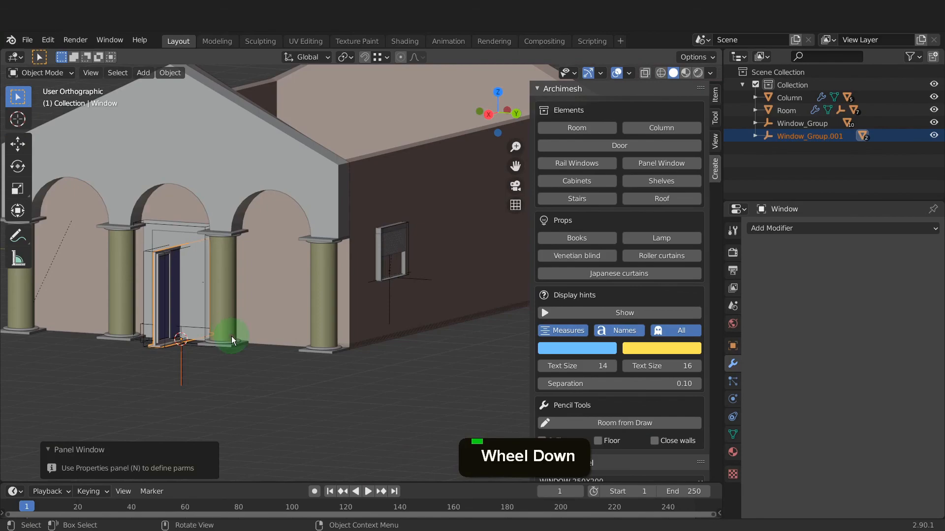
pyautogui.scroll(-8, 605, 364)
pyautogui.scroll(-2, 607, 362)
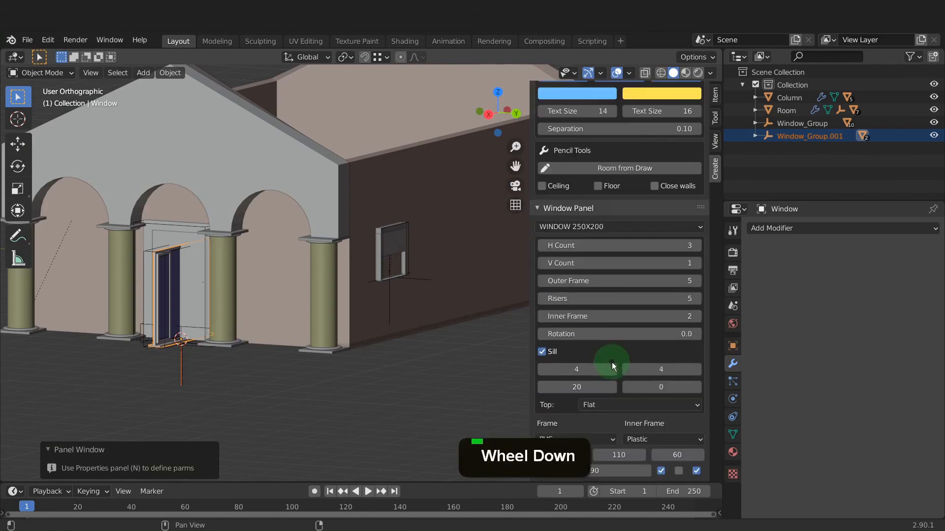
# - Examine the panel window's size presets, top shapes, sill option, frame material choices and assigned material slots
pyautogui.click(677, 227)
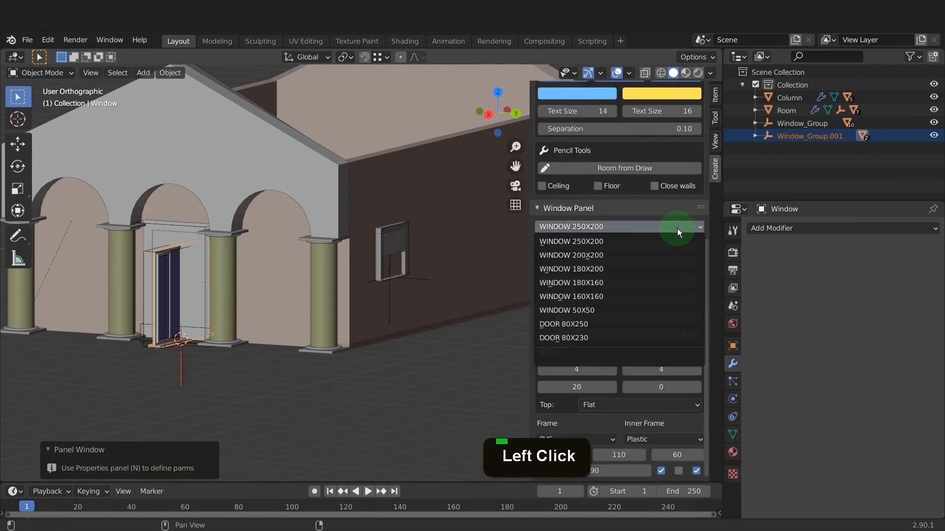
pyautogui.click(677, 229)
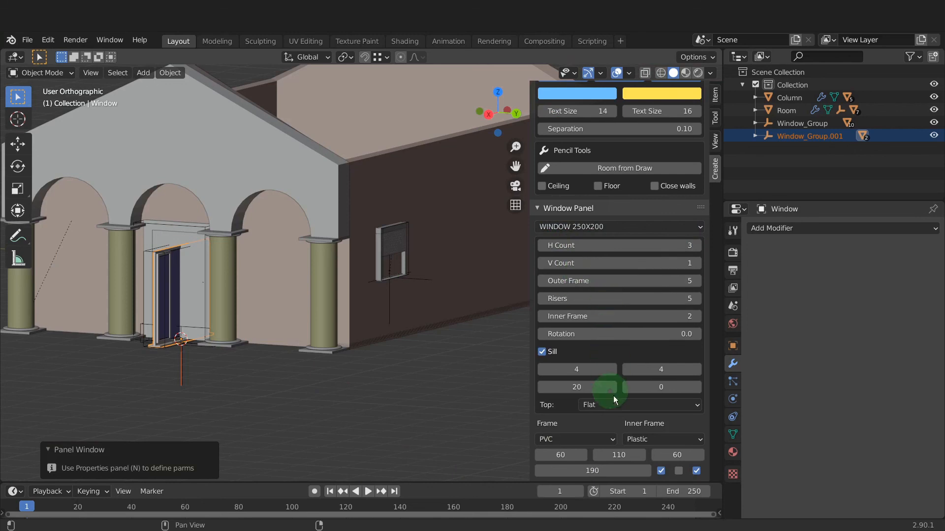
pyautogui.click(624, 404)
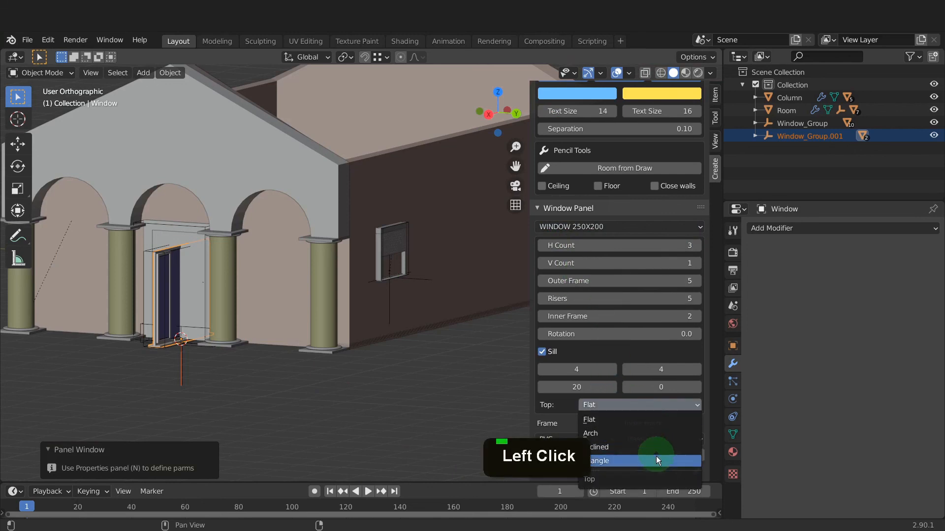
pyautogui.click(668, 407)
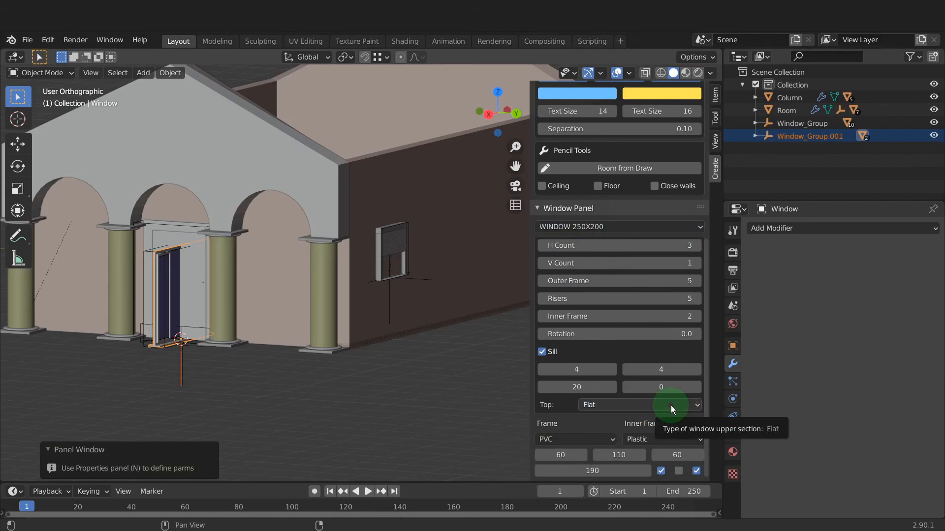
pyautogui.click(542, 355)
pyautogui.click(541, 388)
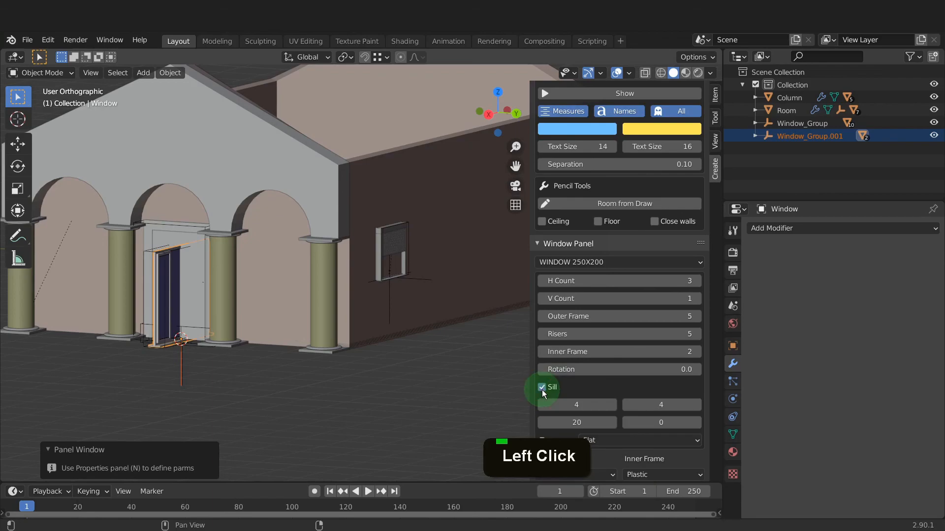
pyautogui.scroll(-2, 657, 394)
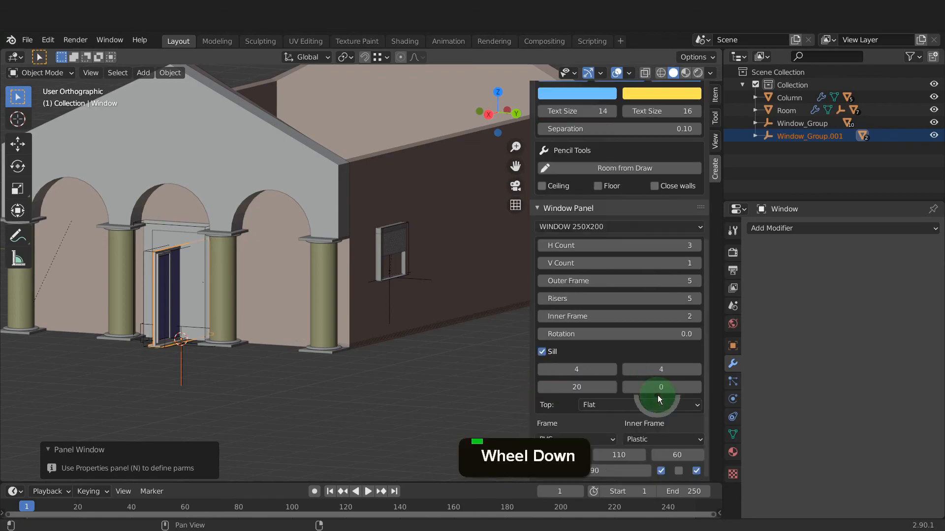
pyautogui.click(613, 439)
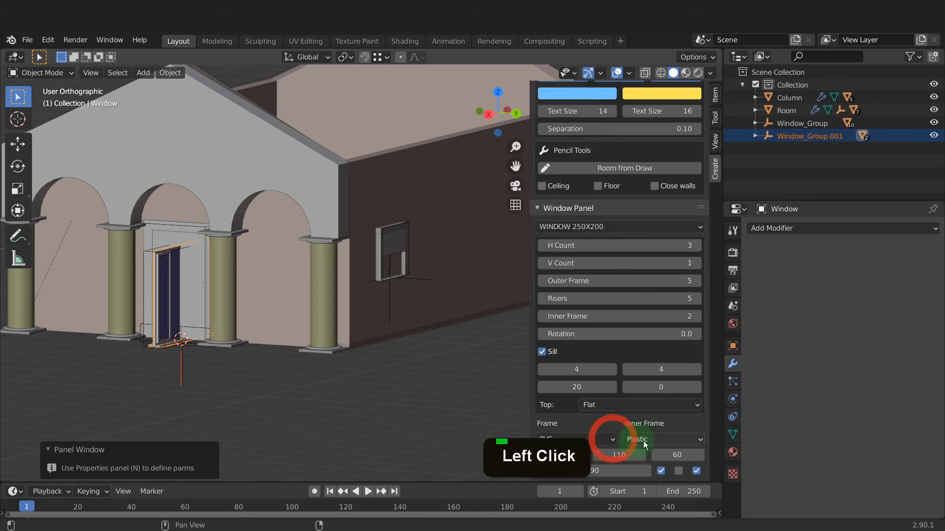
pyautogui.doubleClick(693, 441)
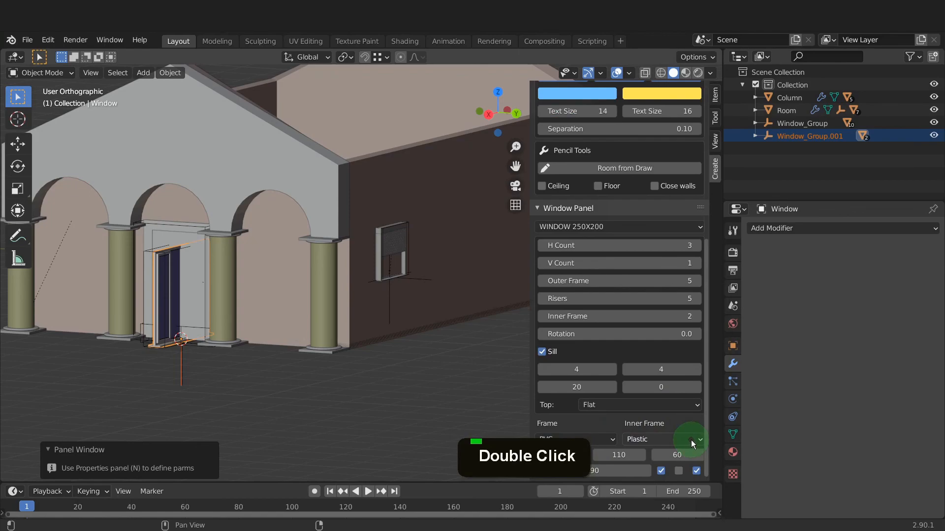
pyautogui.click(732, 452)
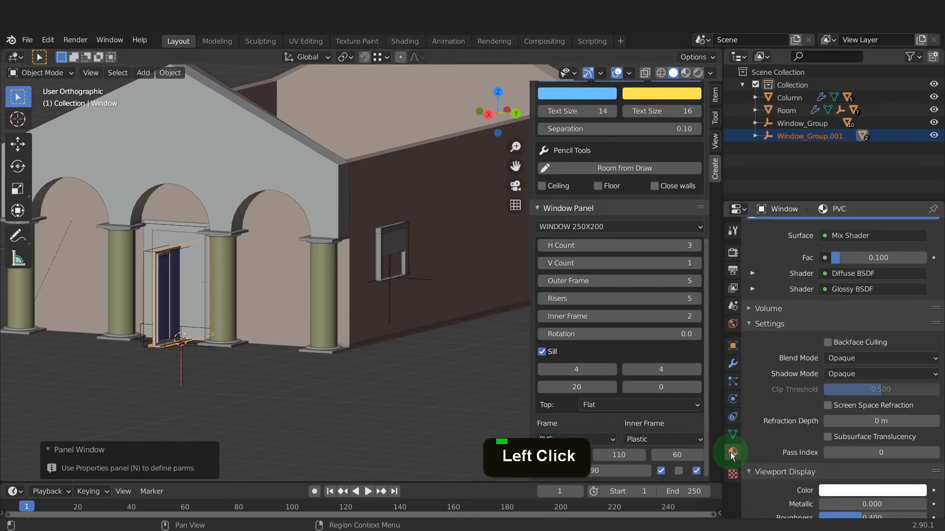
pyautogui.scroll(8, 790, 371)
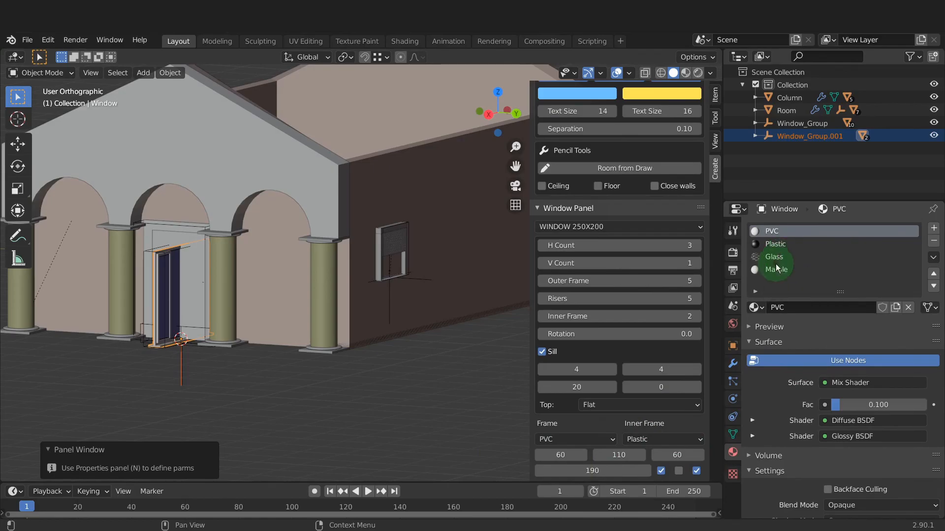
# - Move the panel window by its group empty about 2.44 m along Y, using a wireframe right view
pyautogui.click(180, 379)
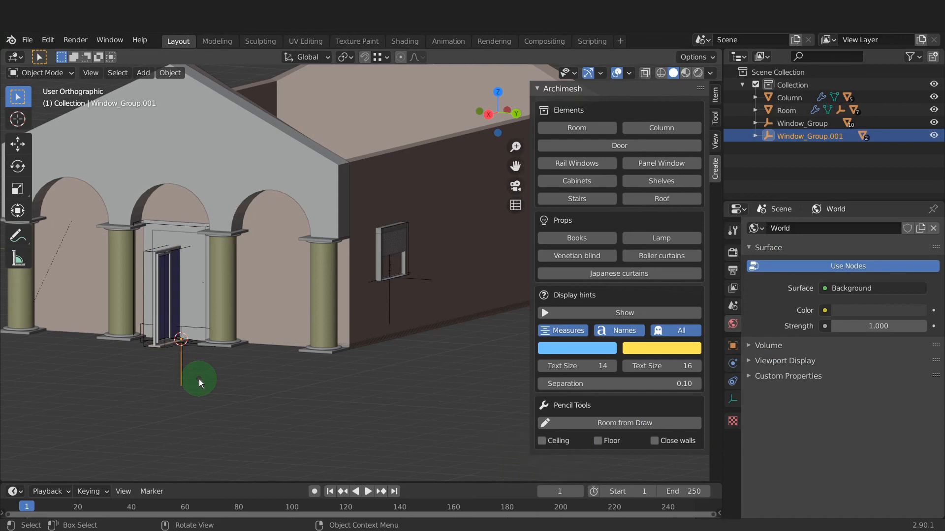
pyautogui.press('3')
pyautogui.press('z')
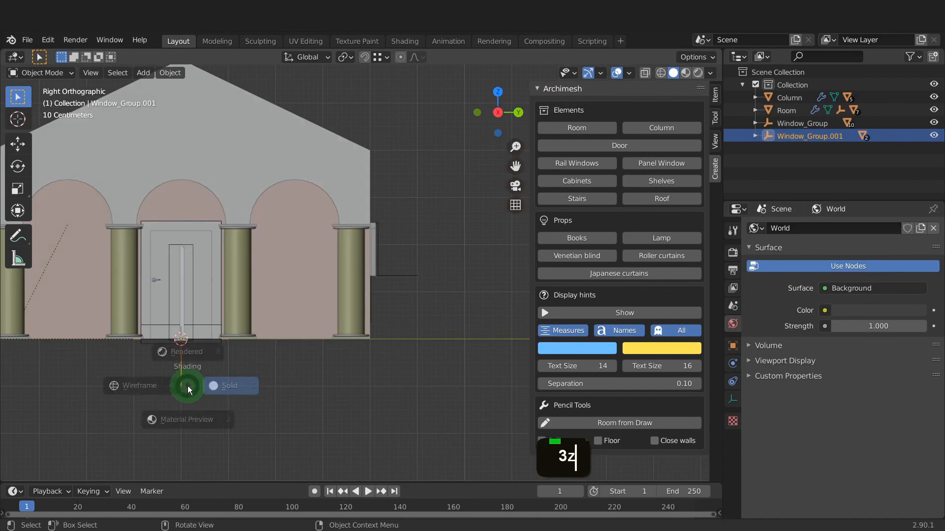
pyautogui.click(105, 385)
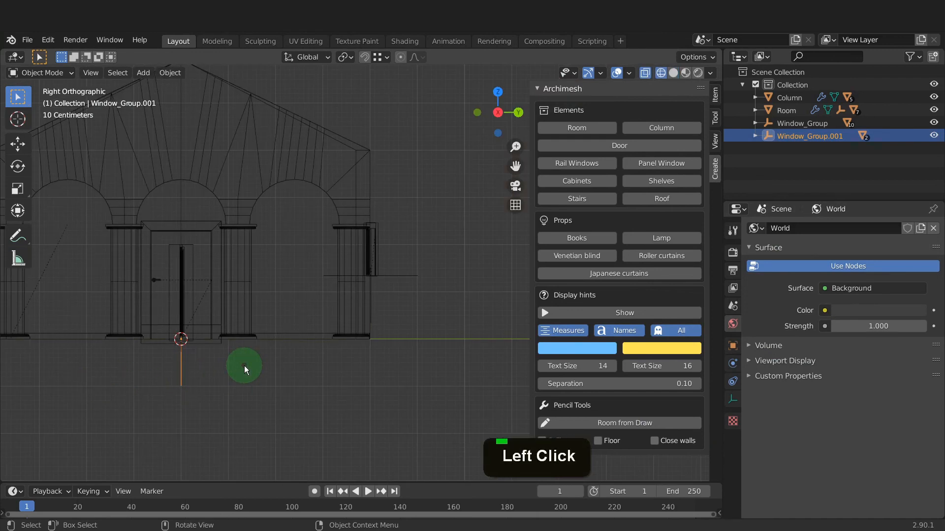
pyautogui.press('g')
pyautogui.press('y')
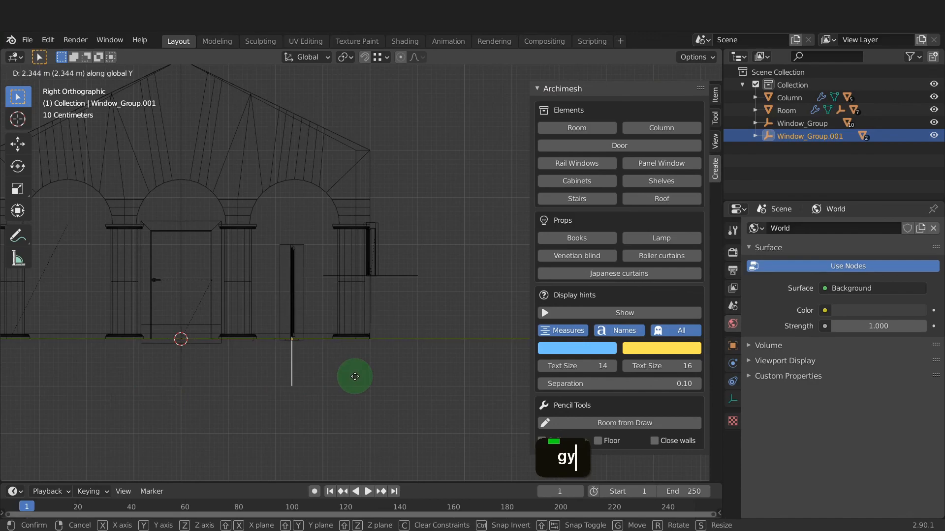
pyautogui.scroll(1, 355, 375)
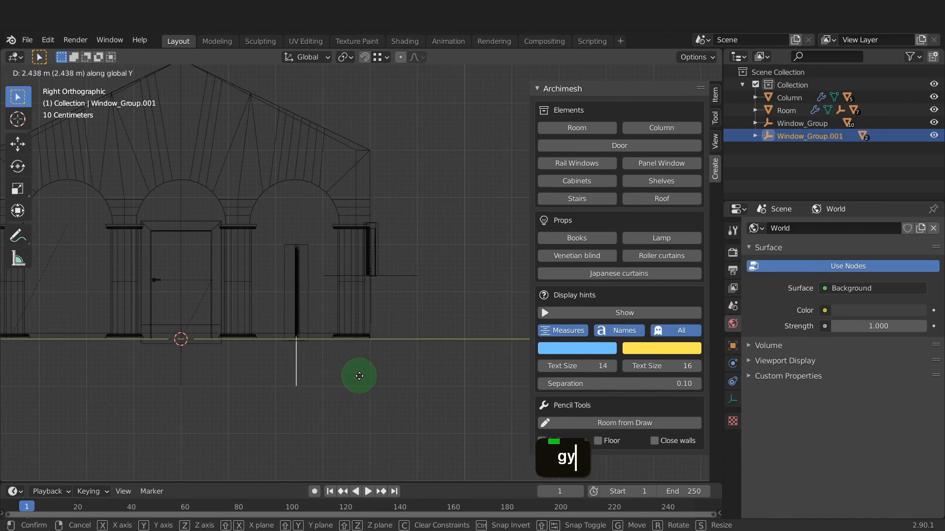
pyautogui.click(359, 376)
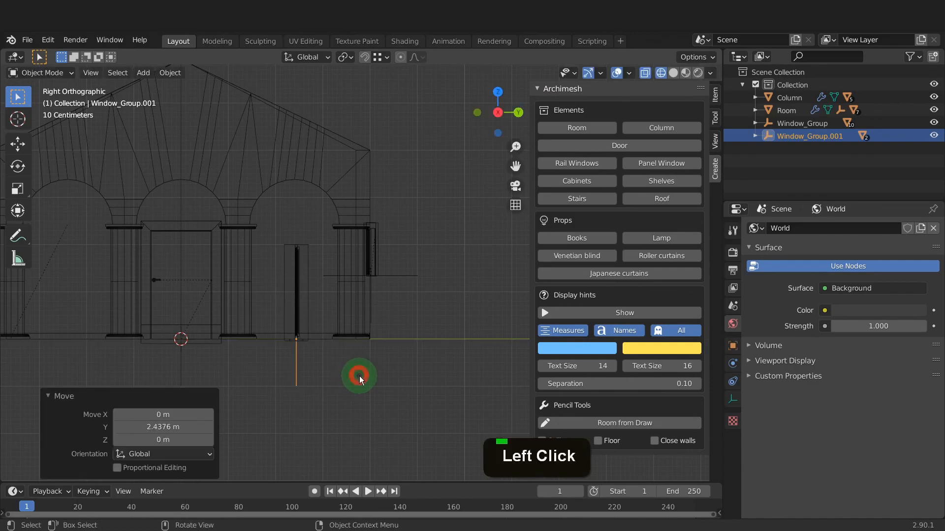
# - Set the panel window's rotation to 270 and its horizontal panel count to 1
pyautogui.click(297, 309)
pyautogui.scroll(-10, 609, 358)
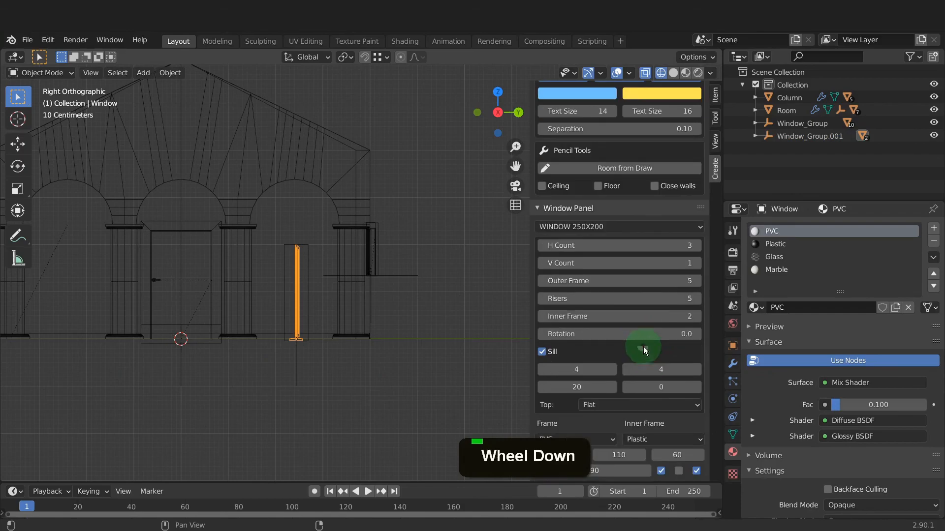
pyautogui.click(648, 335)
pyautogui.write('270')
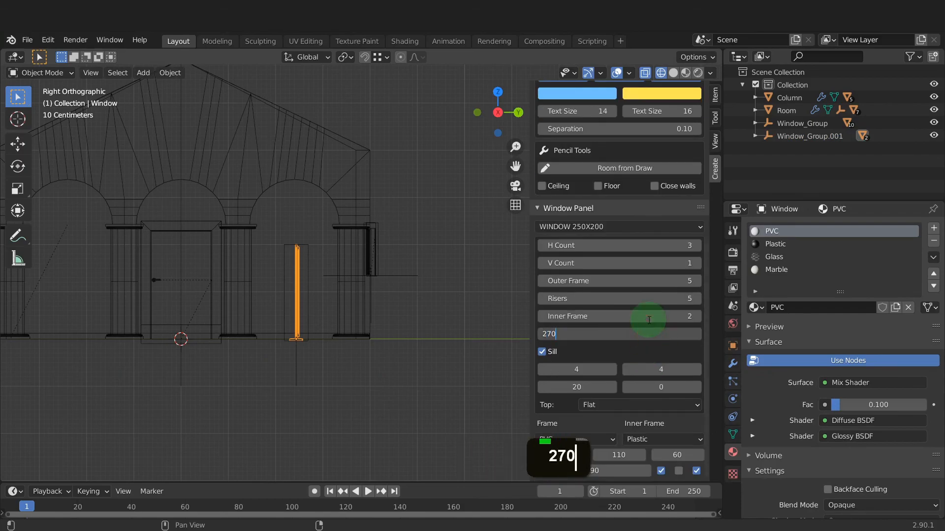
pyautogui.press('Return')
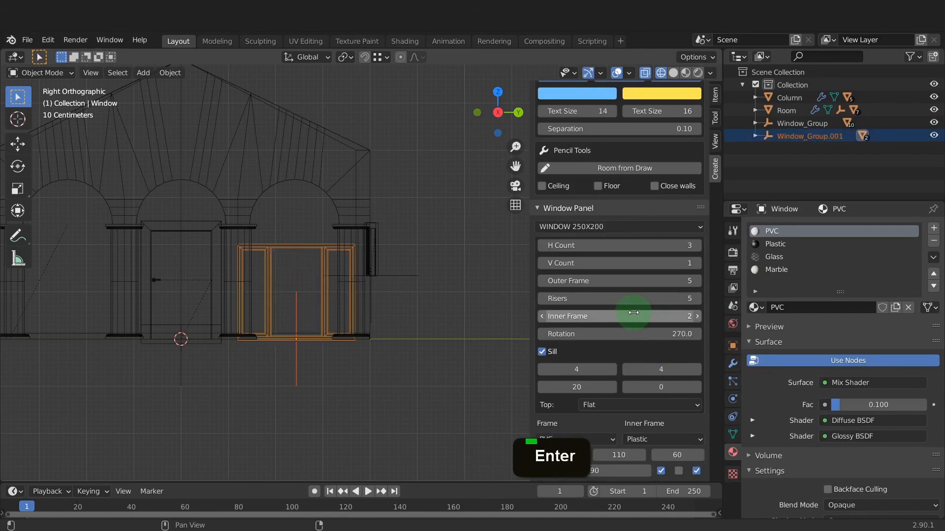
pyautogui.click(542, 246)
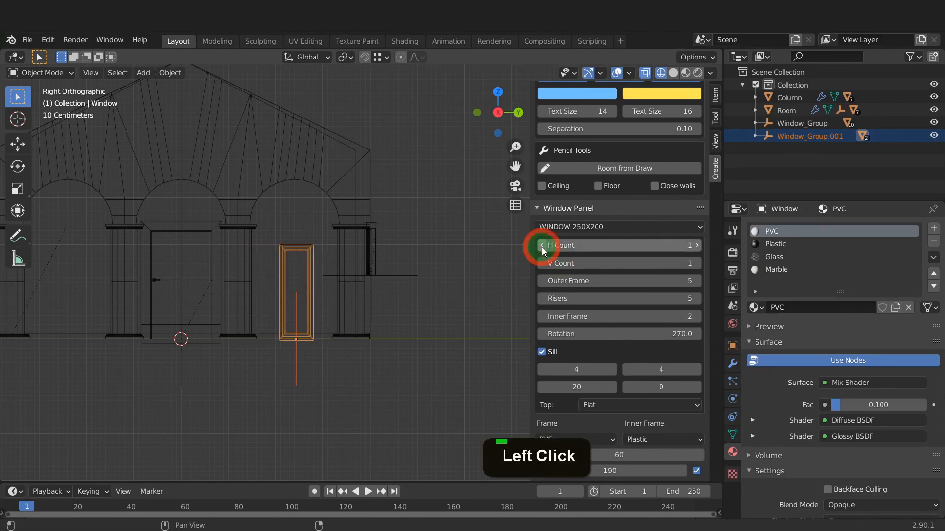
# - Set the single-panel window's width to 104 and its height to 254
pyautogui.scroll(-2, 618, 323)
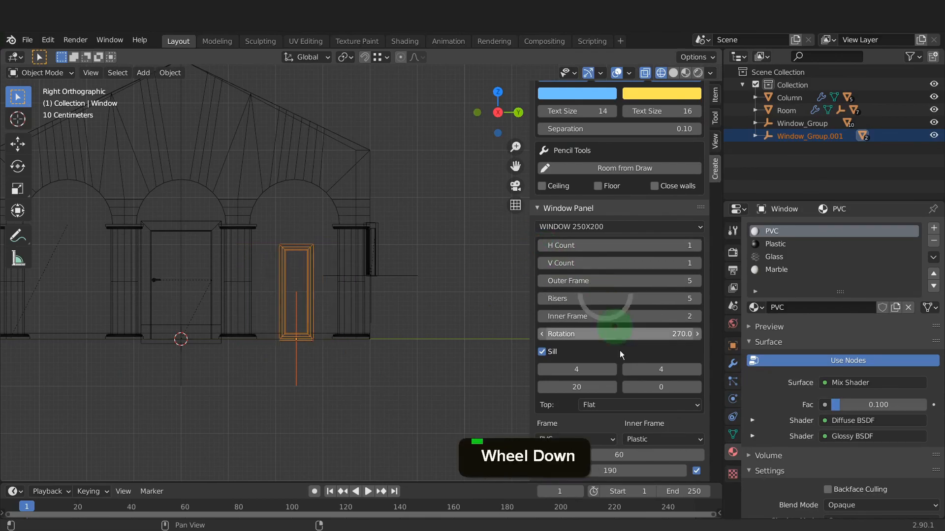
pyautogui.click(631, 455)
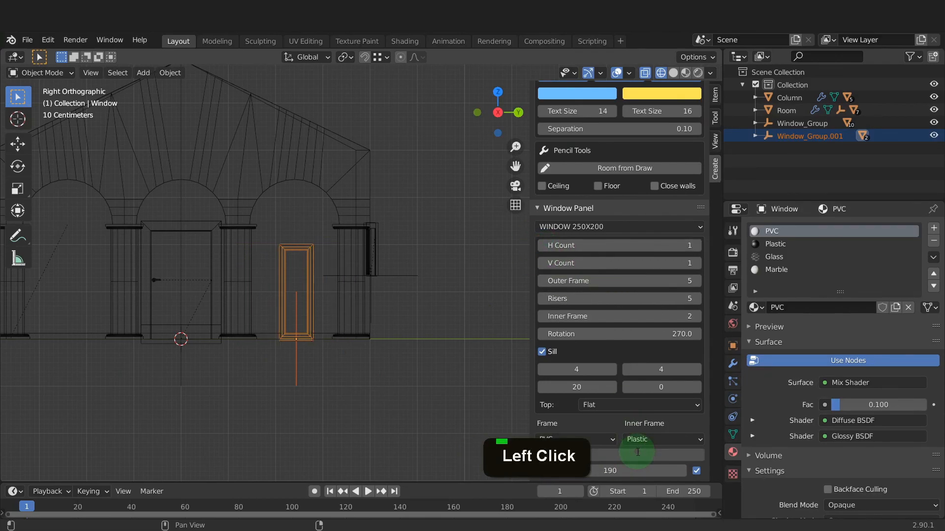
pyautogui.write('104')
pyautogui.press('Return')
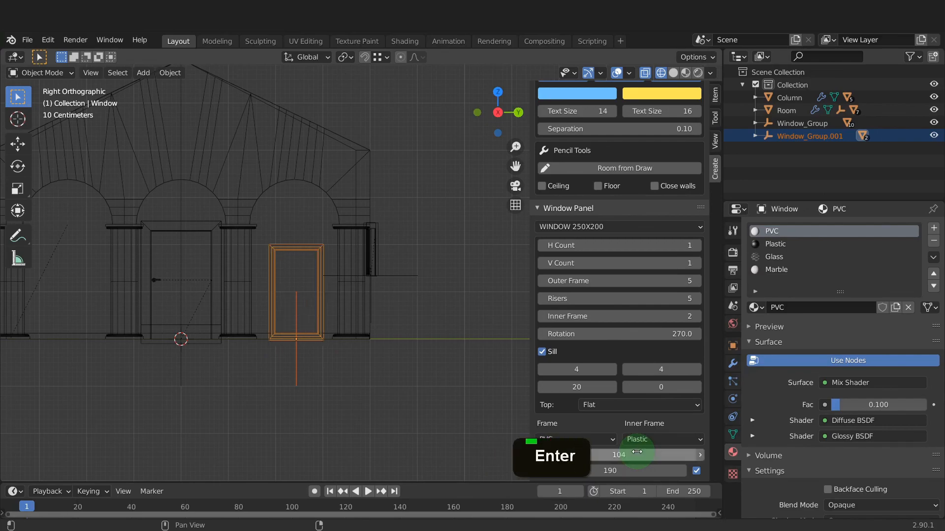
pyautogui.click(633, 469)
pyautogui.write('254')
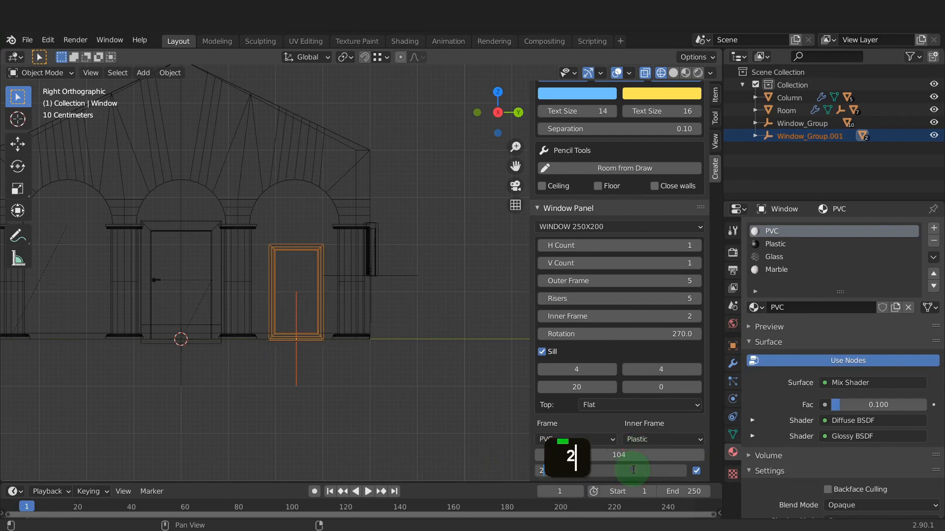
pyautogui.press('Return')
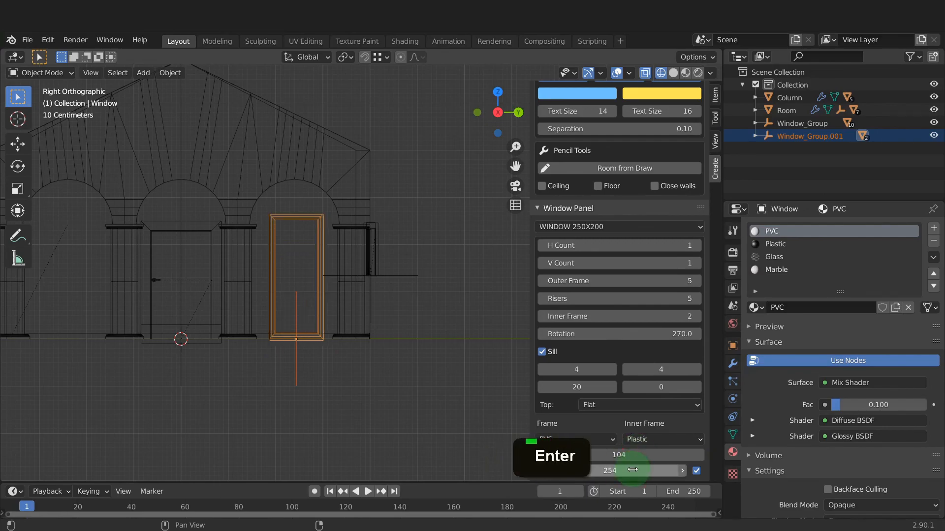
# - Give the panel window an arched top with a Difference value of 181
pyautogui.click(651, 404)
pyautogui.click(652, 433)
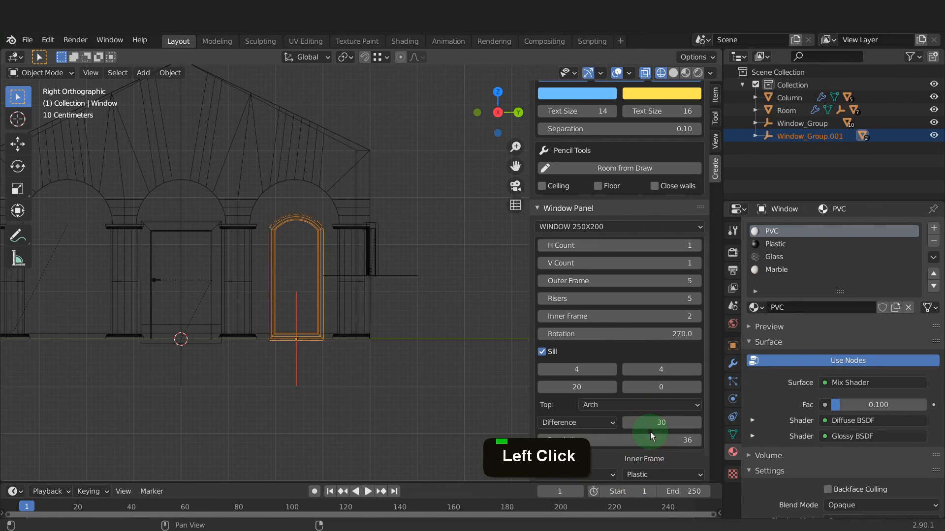
pyautogui.moveTo(654, 422); pyautogui.dragTo(755, 422)
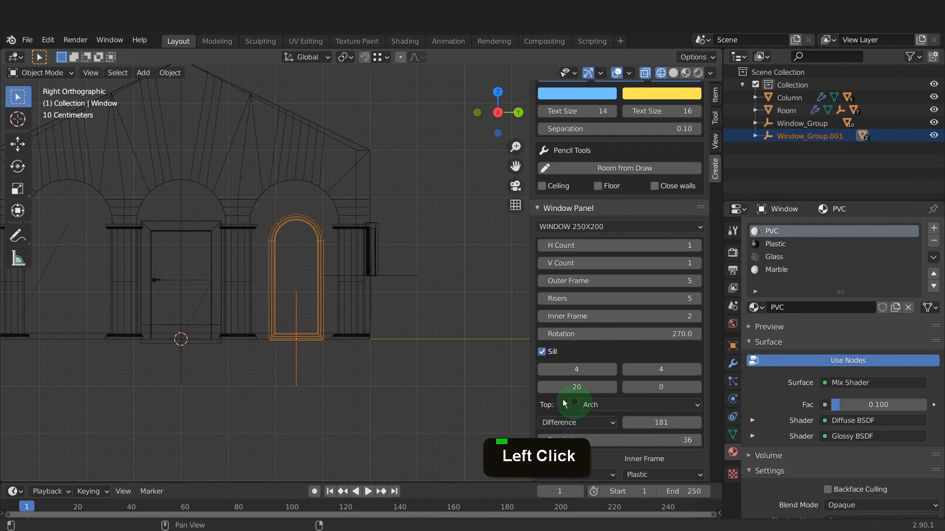
# - Raise the arched panel window by its group empty about 0.24 m along Z
pyautogui.click(298, 364)
pyautogui.press('g')
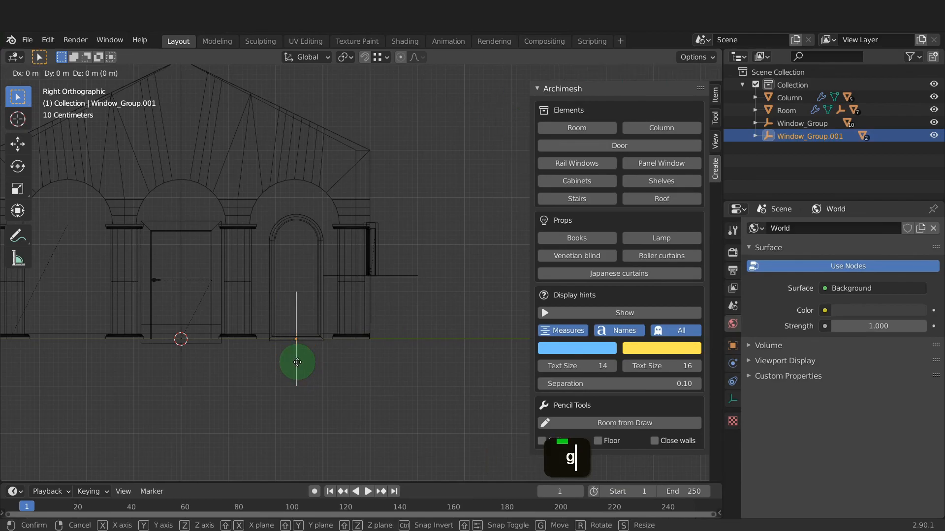
pyautogui.press('z')
pyautogui.click(264, 310)
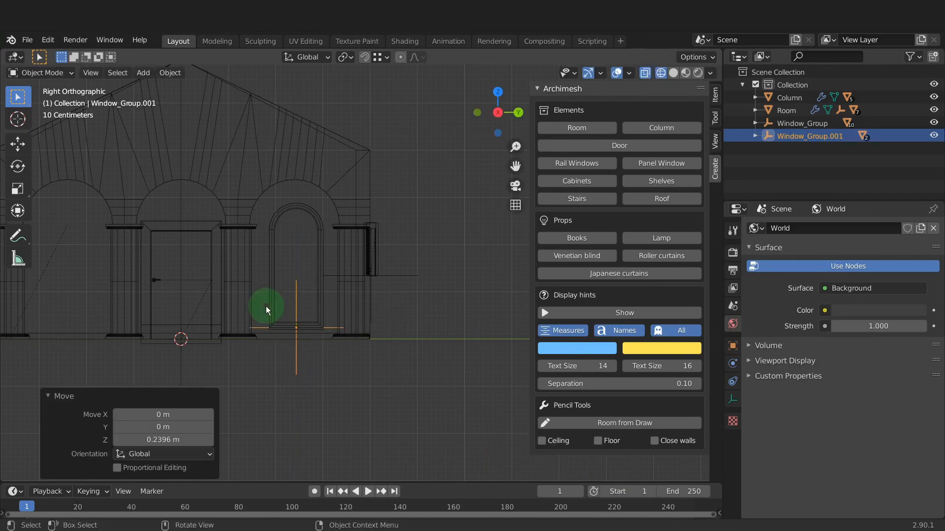
# - Duplicate the arched panel window with its group about 4.87 m along negative Y, into the arch on the door's other side
pyautogui.click(291, 324)
pyautogui.hotkey('shift', 'd')
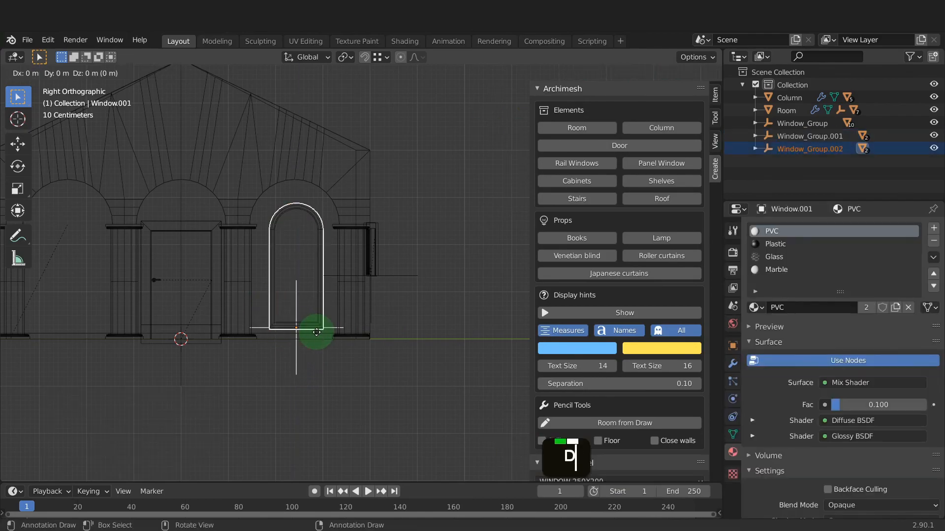
pyautogui.press('y')
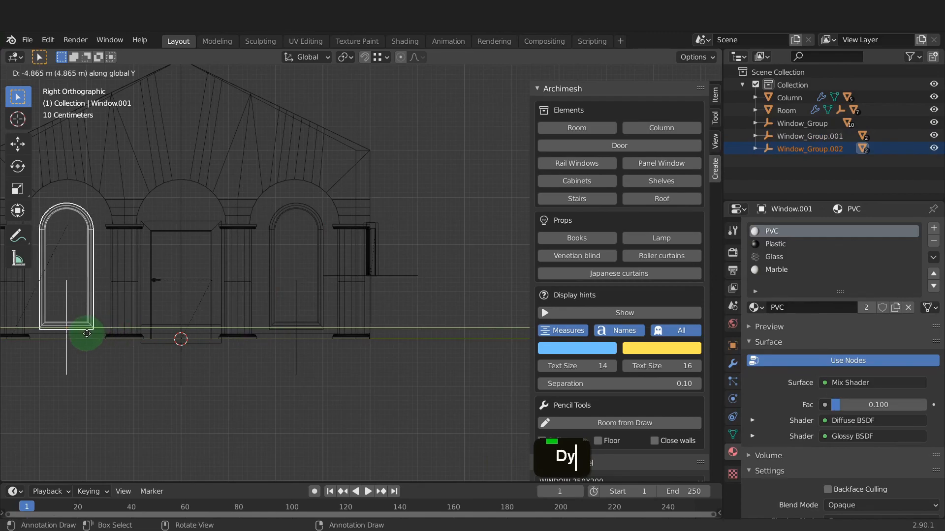
pyautogui.click(86, 335)
# - Return to solid shading and run Auto Holes on the room to cut the openings for the arched windows
pyautogui.press('z')
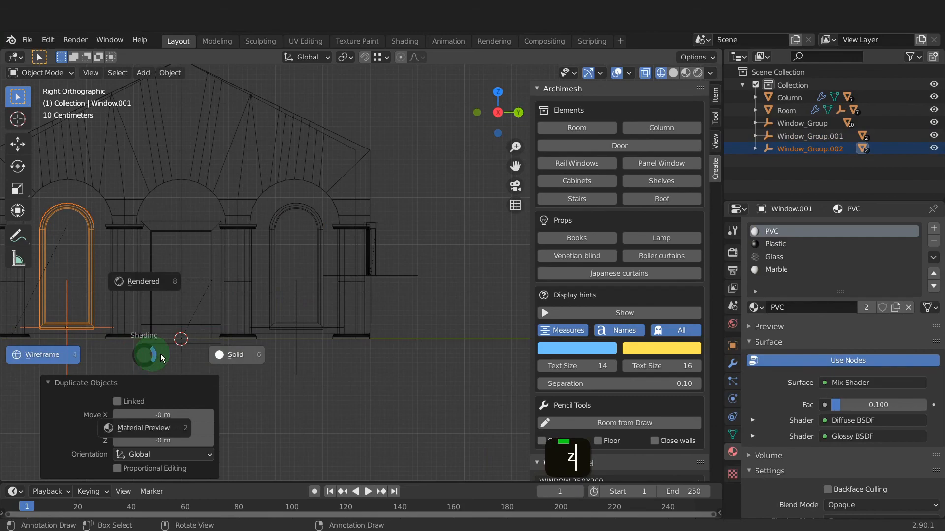
pyautogui.click(228, 355)
pyautogui.click(342, 160)
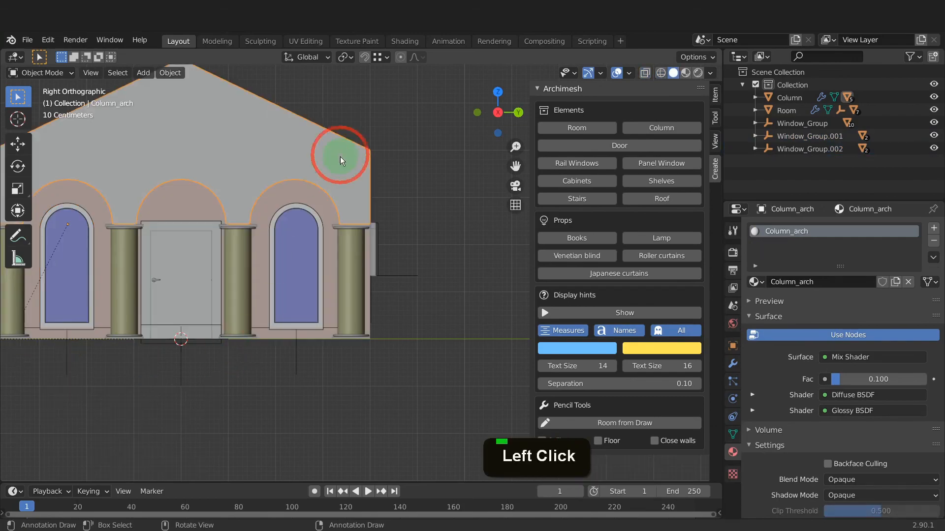
pyautogui.click(188, 201)
pyautogui.click(568, 144)
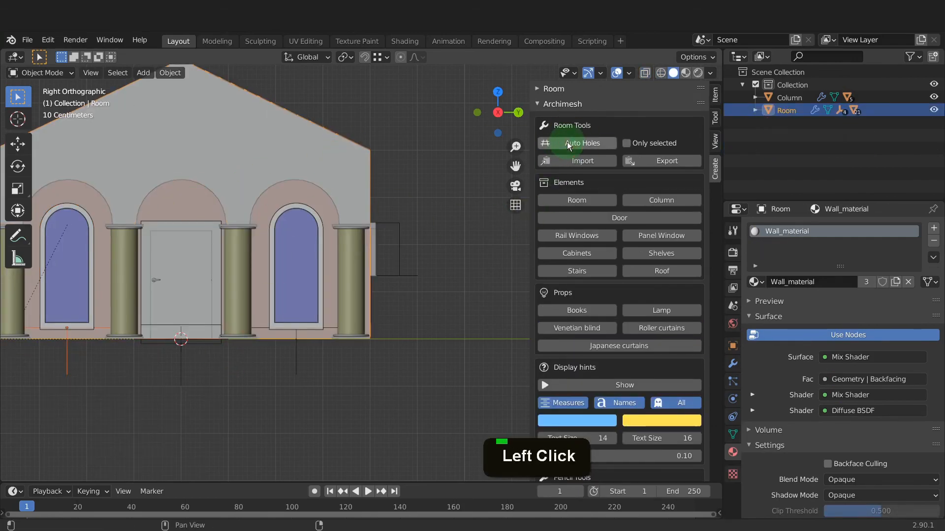
pyautogui.click(410, 246)
pyautogui.click(313, 260)
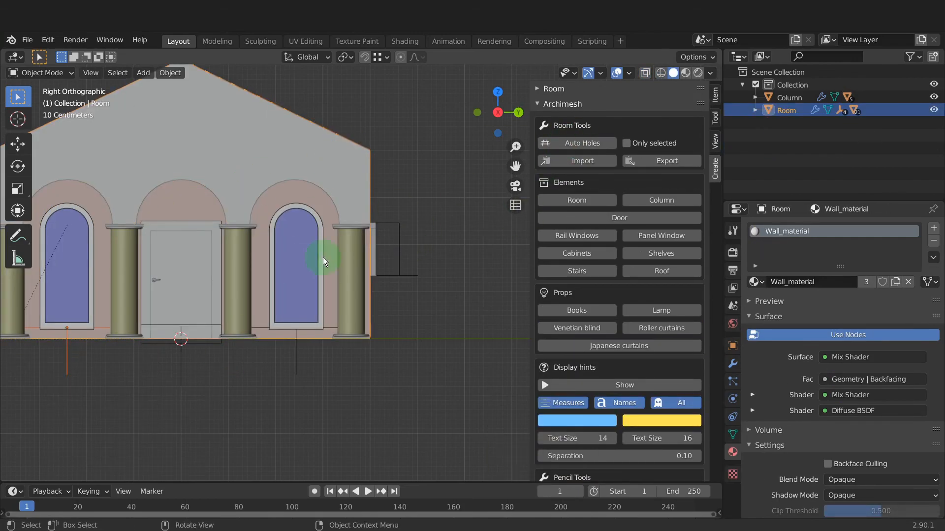
# - Set the 3D cursor's X location to 6.1 m, inside the room
pyautogui.moveTo(451, 258); pyautogui.dragTo(401, 275, button='middle')
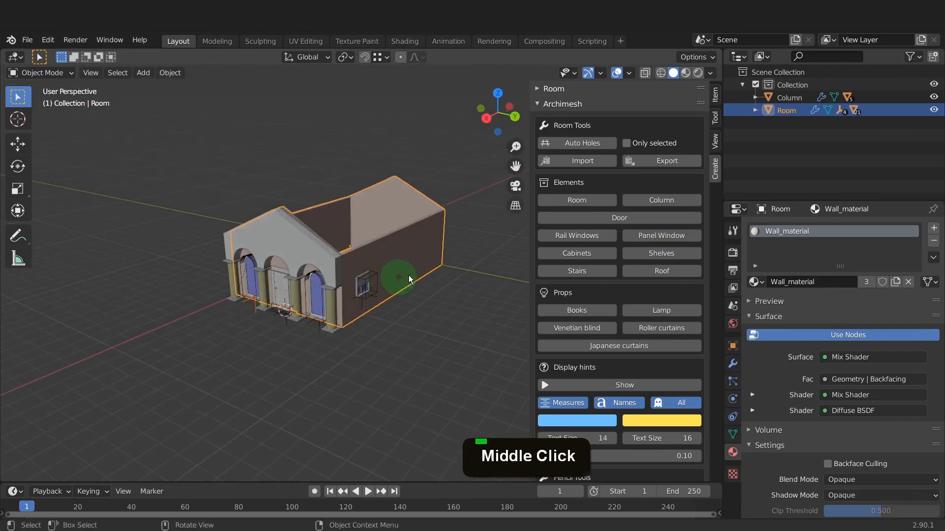
pyautogui.click(716, 144)
pyautogui.click(618, 293)
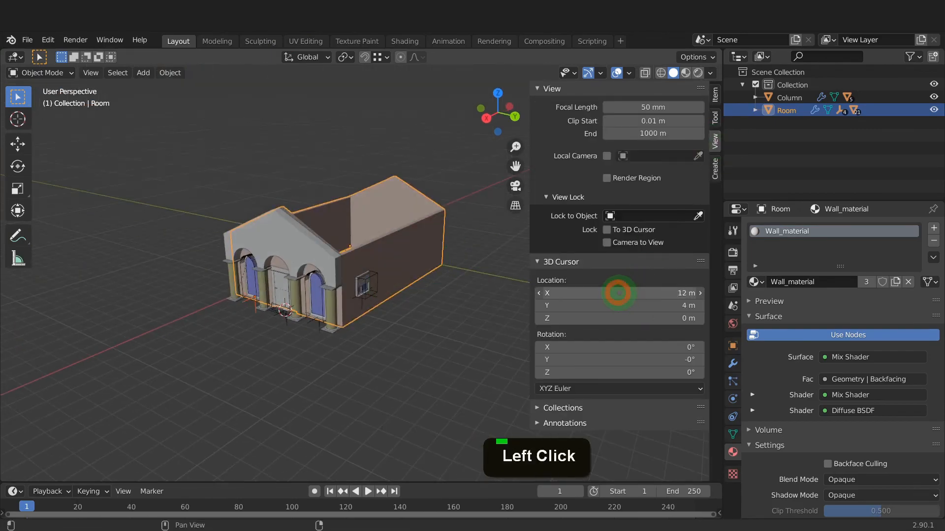
pyautogui.moveTo(512, 283); pyautogui.dragTo(595, 291, button='middle')
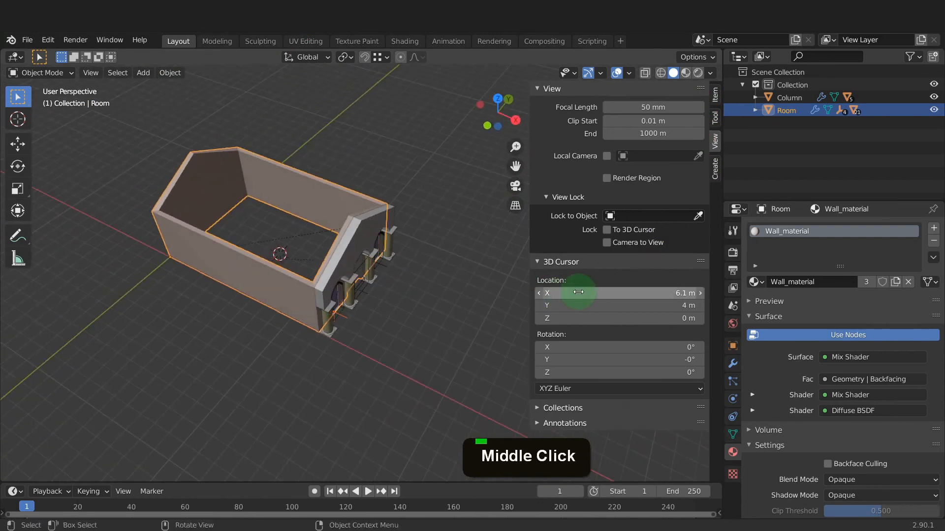
# - Add an Archimesh floor cabinet at the 3D cursor and set its height to 1.240
pyautogui.click(716, 169)
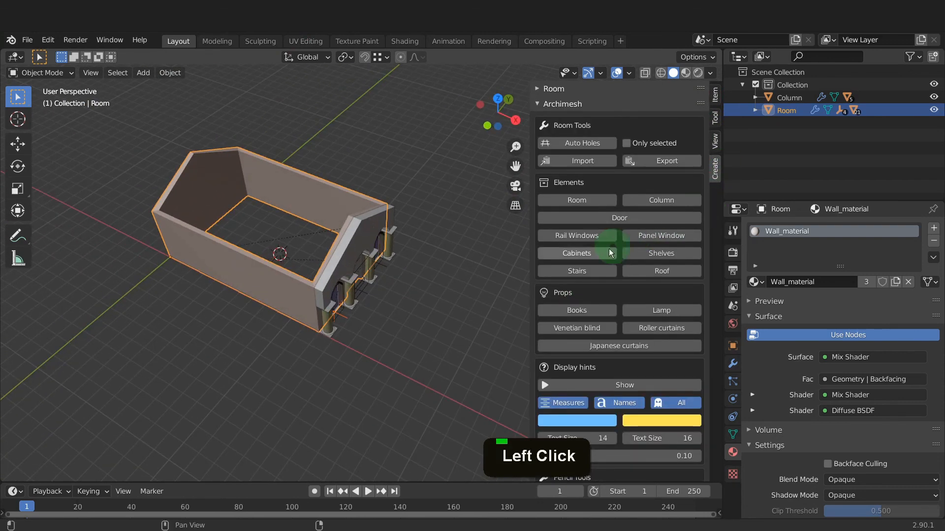
pyautogui.click(590, 255)
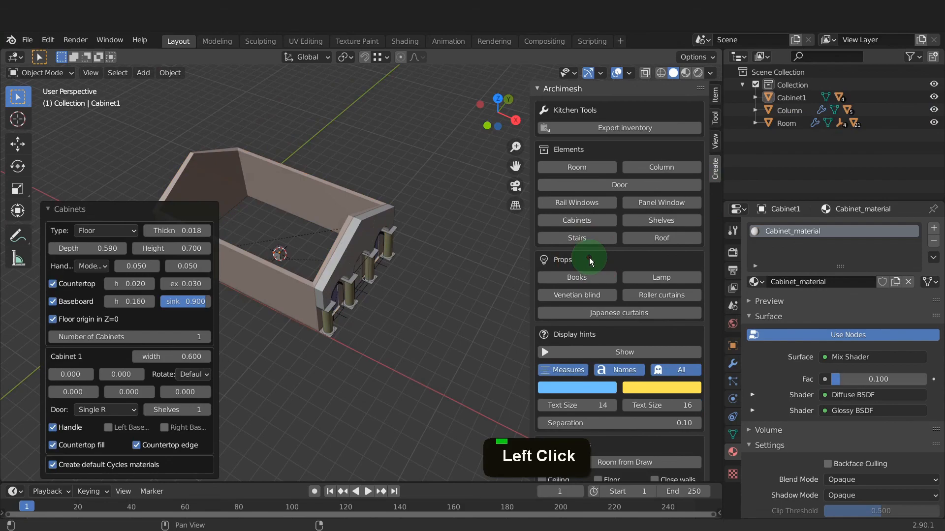
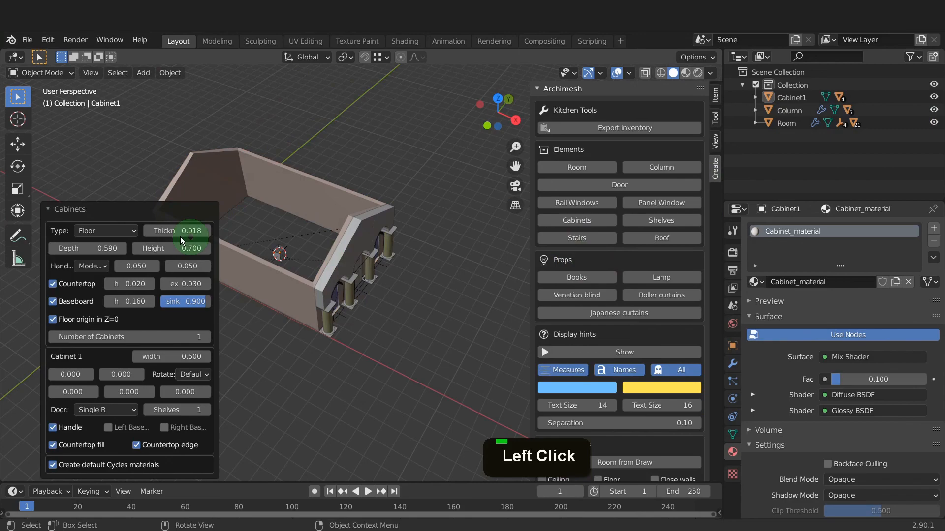
pyautogui.click(132, 231)
pyautogui.click(127, 230)
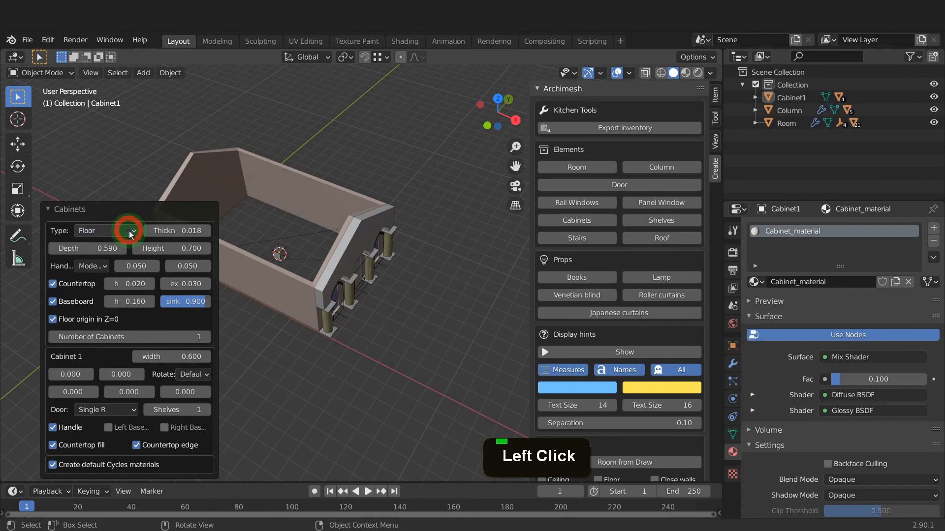
pyautogui.moveTo(167, 249); pyautogui.dragTo(177, 248)
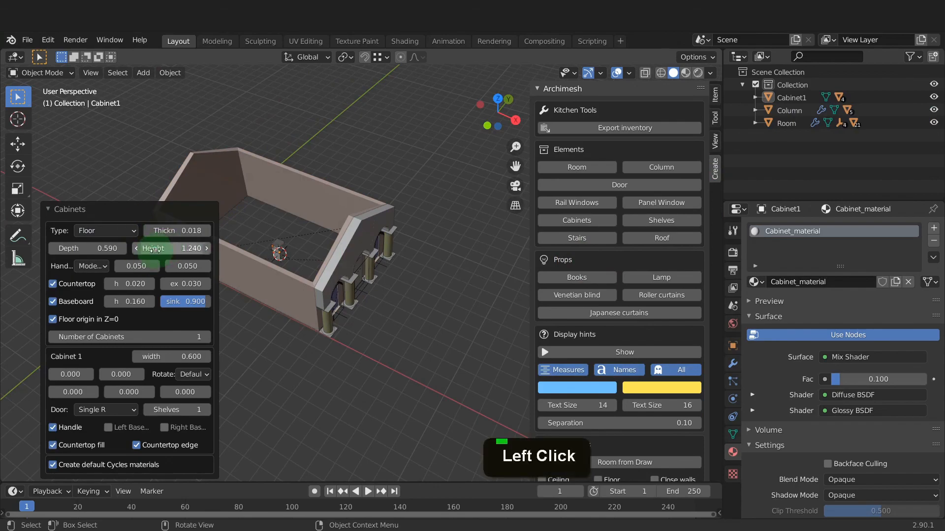
pyautogui.scroll(3, 258, 252)
pyautogui.moveTo(260, 252)
pyautogui.mouseDown(button='middle')
pyautogui.moveTo(259, 239)
pyautogui.moveTo(275, 246)
pyautogui.mouseUp(button='middle')
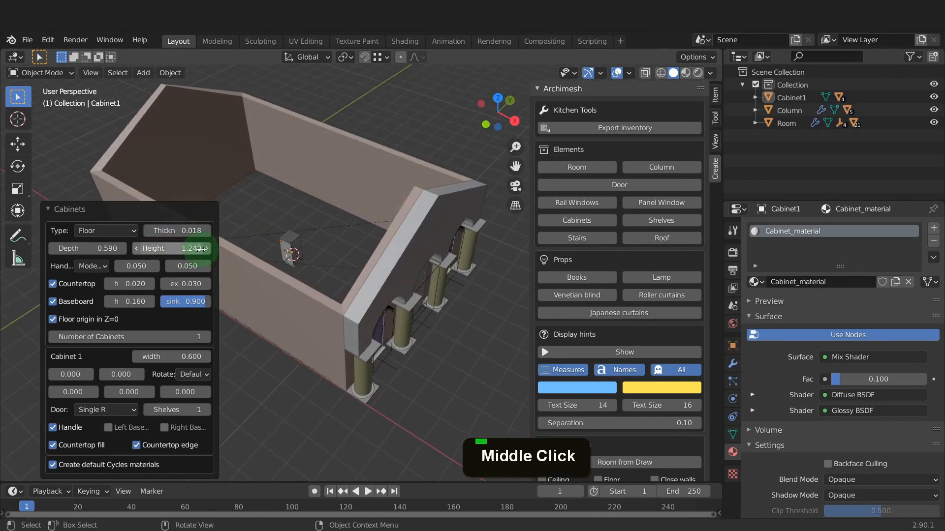
# - Set the number of cabinets to 2, with a Single T door for Cabinet 1 and a Glass L door for Cabinet 2
pyautogui.click(202, 337)
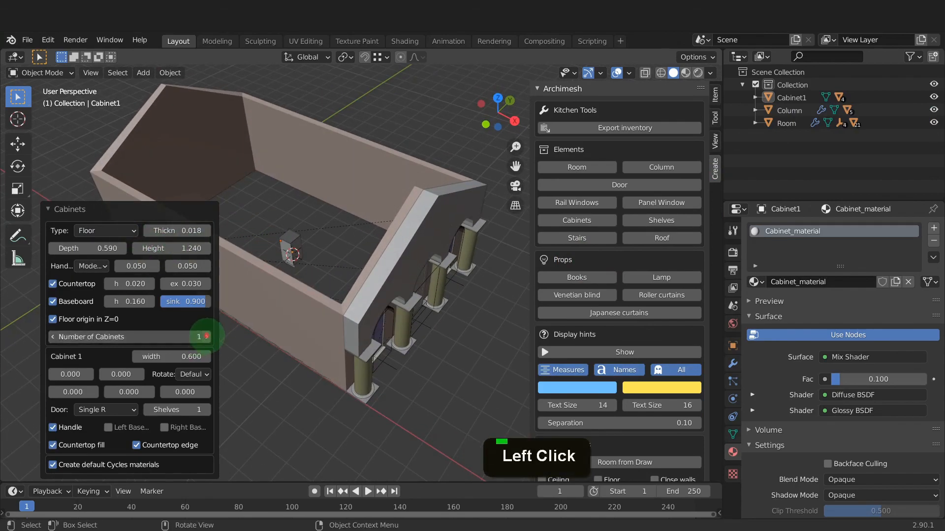
pyautogui.click(121, 302)
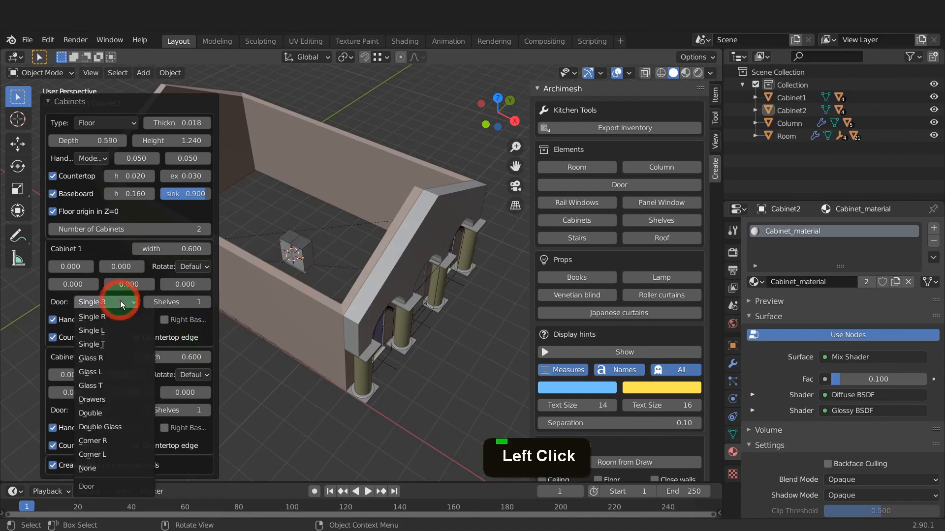
pyautogui.click(109, 348)
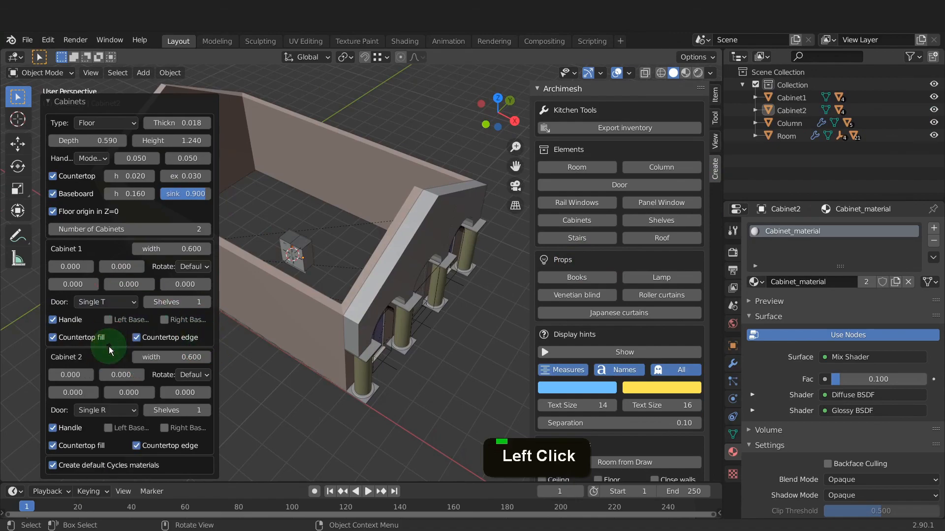
pyautogui.click(124, 411)
pyautogui.click(91, 340)
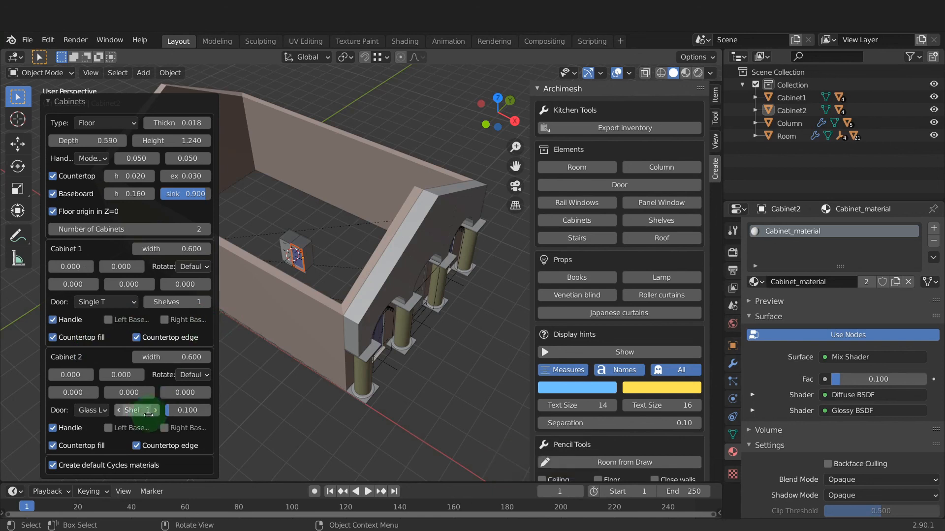
# - Cancel a trial change to Cabinet 2's shelf count and set its width to 1.320
pyautogui.moveTo(154, 404); pyautogui.dragTo(143, 411)
pyautogui.rightClick(144, 411)
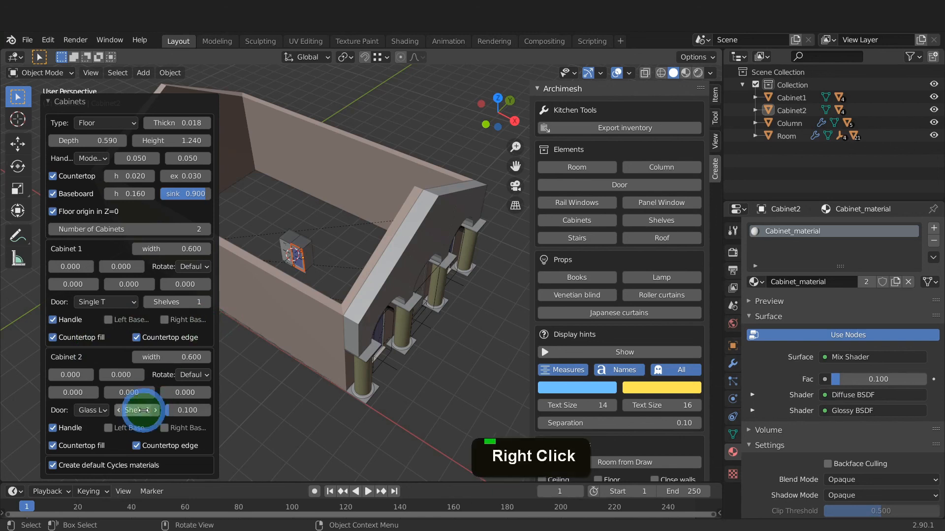
pyautogui.moveTo(161, 356); pyautogui.dragTo(173, 354)
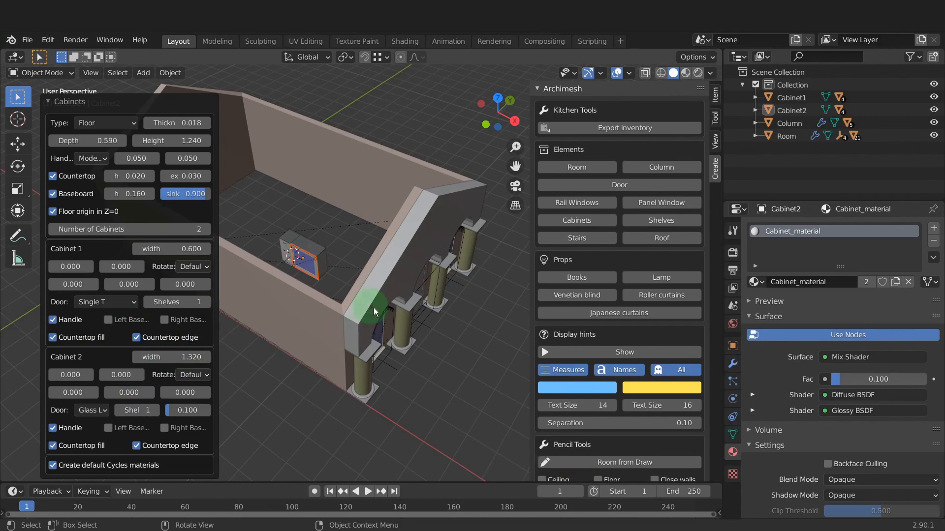
# - Move the 3D cursor to Y 3.7 m and farther from the facade along X, and add an Archimesh shelves unit there
pyautogui.click(715, 141)
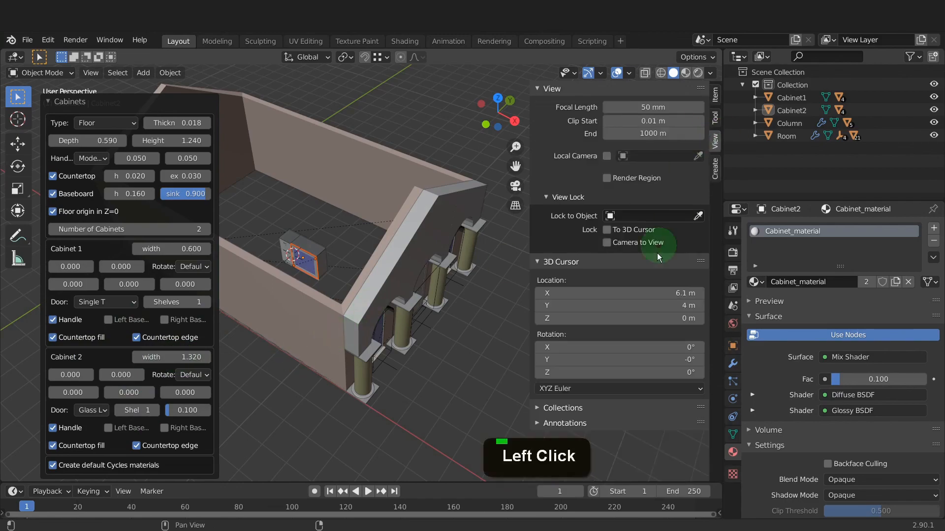
pyautogui.moveTo(641, 305); pyautogui.dragTo(617, 296)
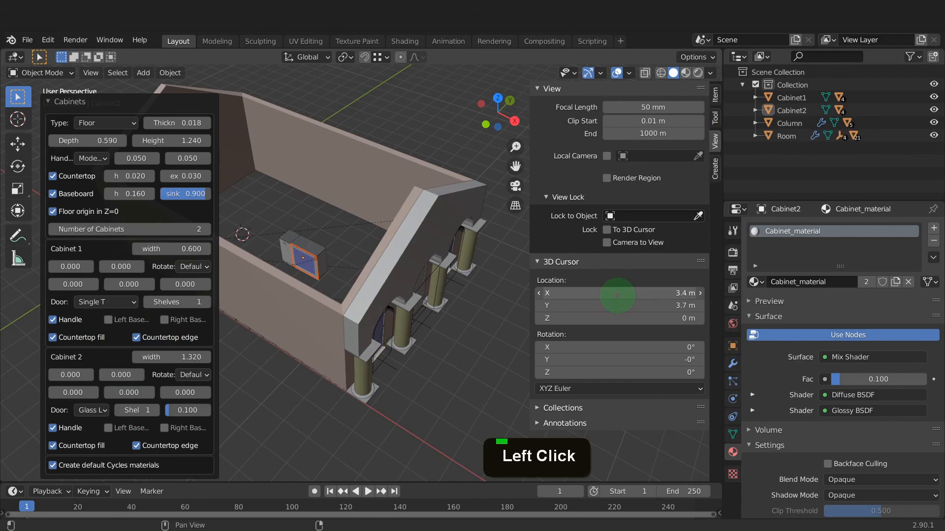
pyautogui.click(715, 169)
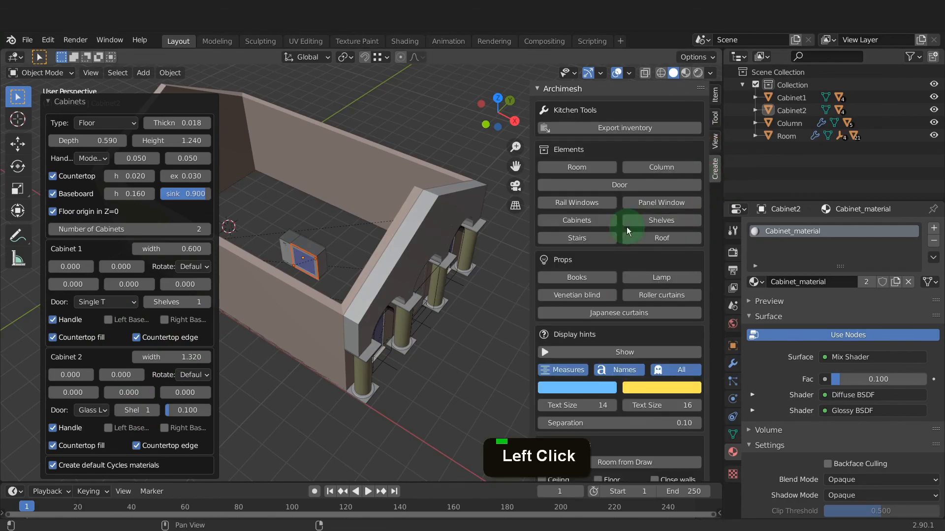
pyautogui.click(647, 221)
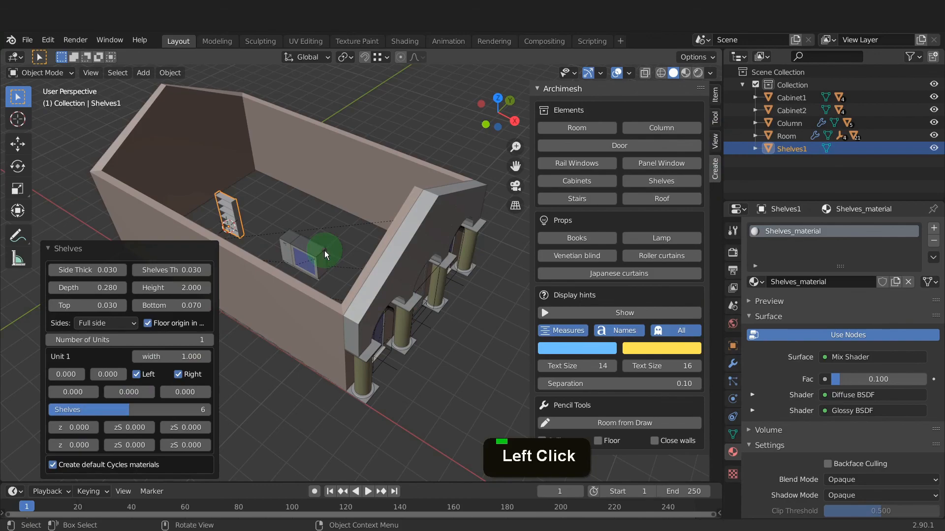
pyautogui.keyDown('shift'); pyautogui.moveTo(276, 228); pyautogui.dragTo(401, 284, button='middle'); pyautogui.keyUp('shift')
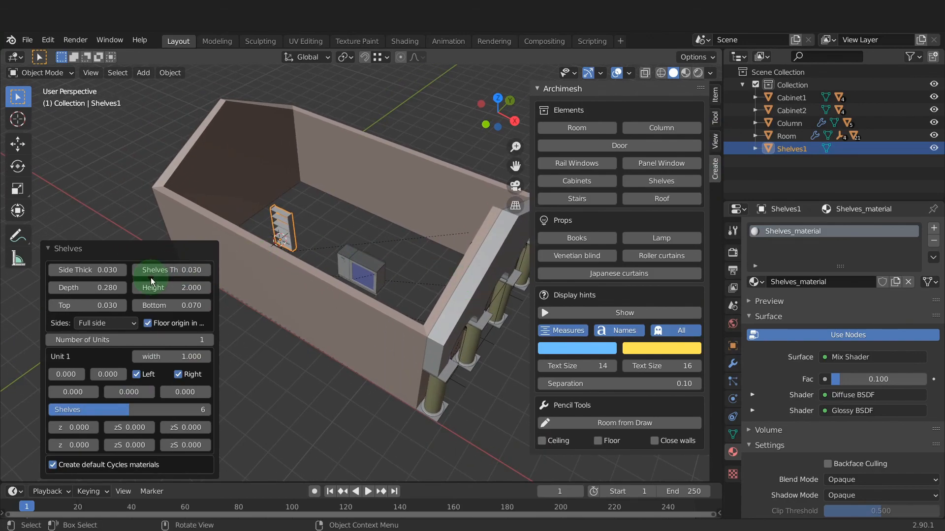
# - Try a larger side thickness on the shelves, cancel it, and set the number of units to 2
pyautogui.moveTo(81, 268); pyautogui.dragTo(92, 266)
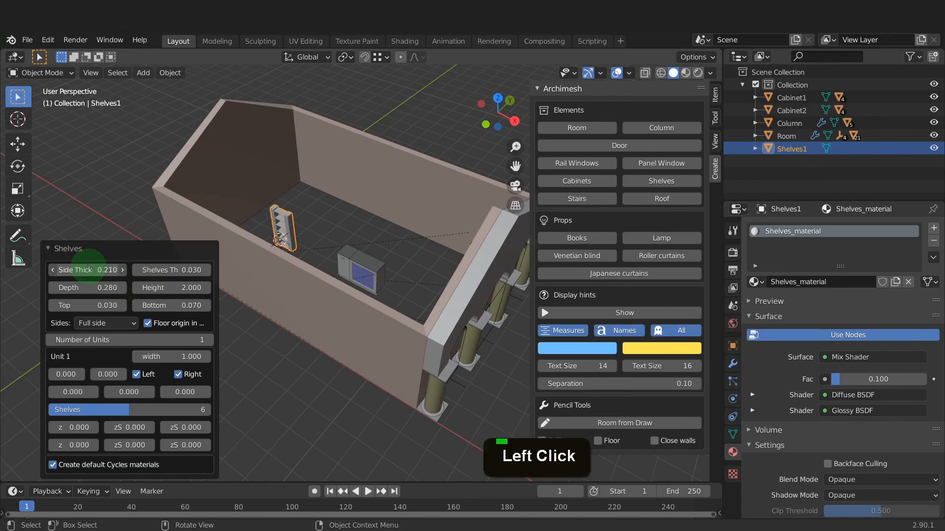
pyautogui.rightClick(87, 269)
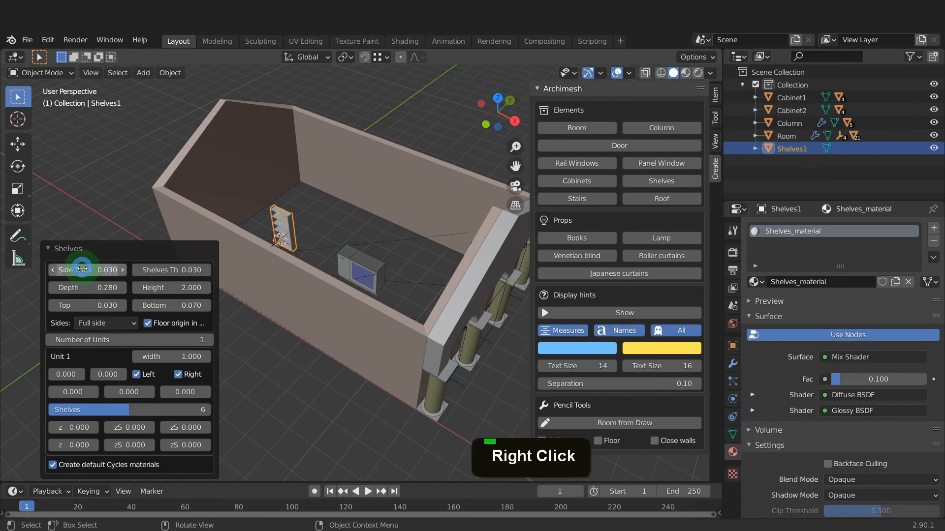
pyautogui.click(210, 340)
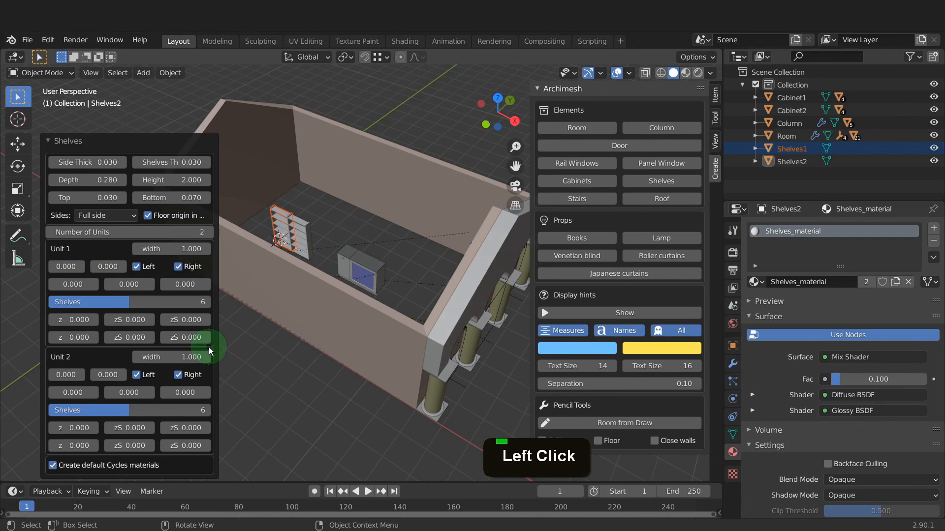
pyautogui.rightClick(209, 347)
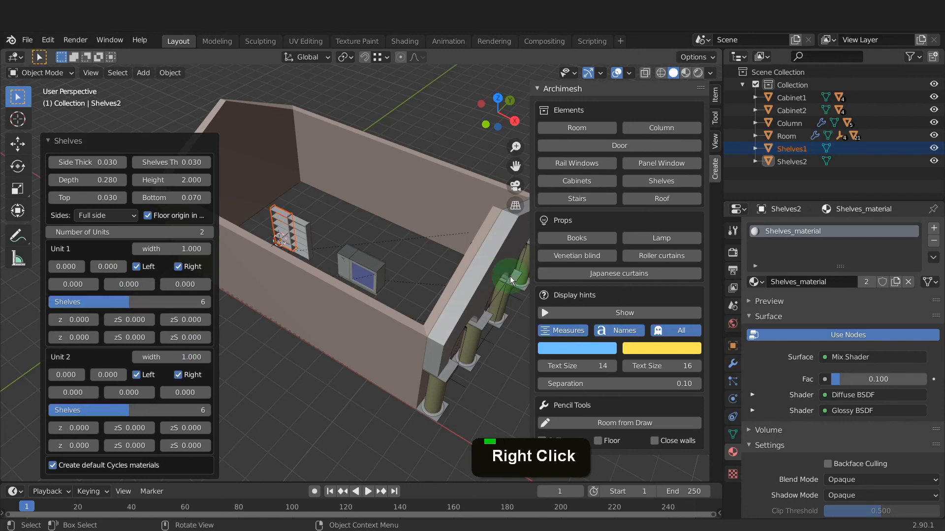
# - Snap the 3D cursor to the midpoint between the two bottom corner vertices of the room's front wall
pyautogui.click(375, 309)
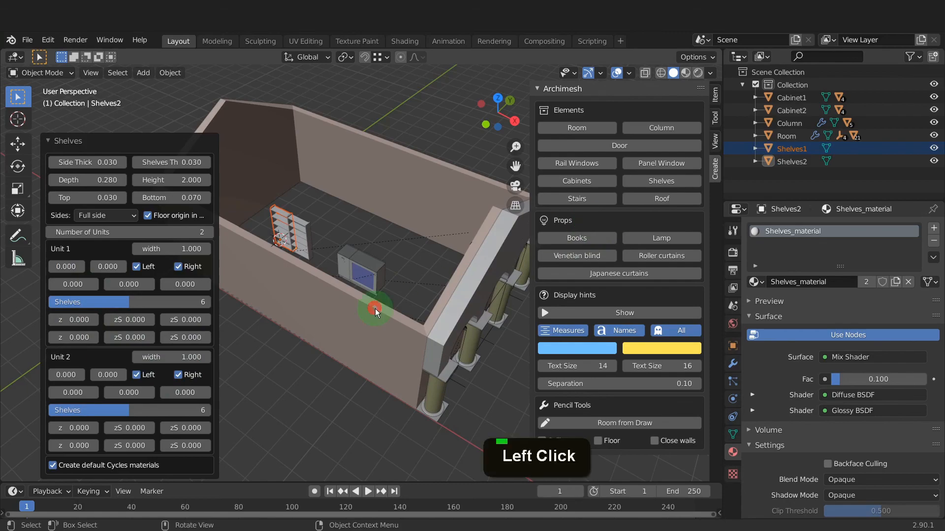
pyautogui.press('Tab')
pyautogui.moveTo(411, 274); pyautogui.dragTo(249, 142, button='middle')
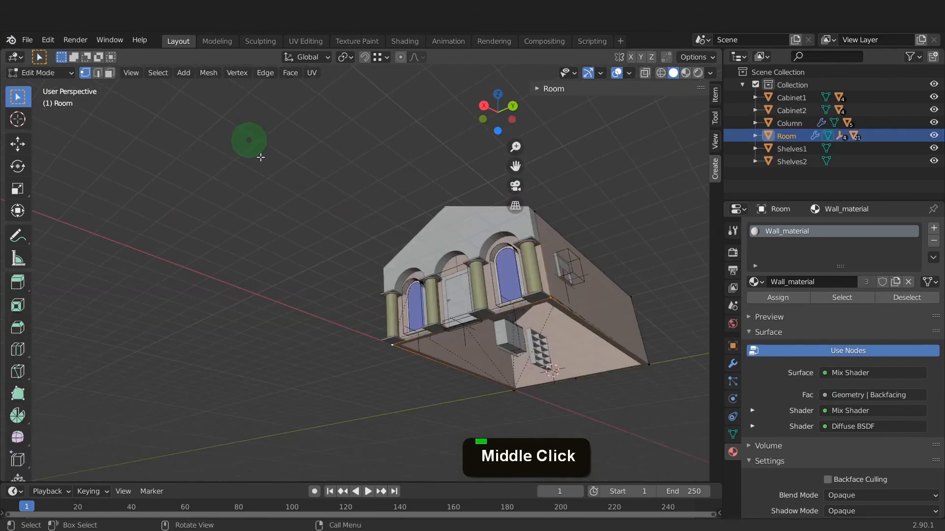
pyautogui.click(395, 343)
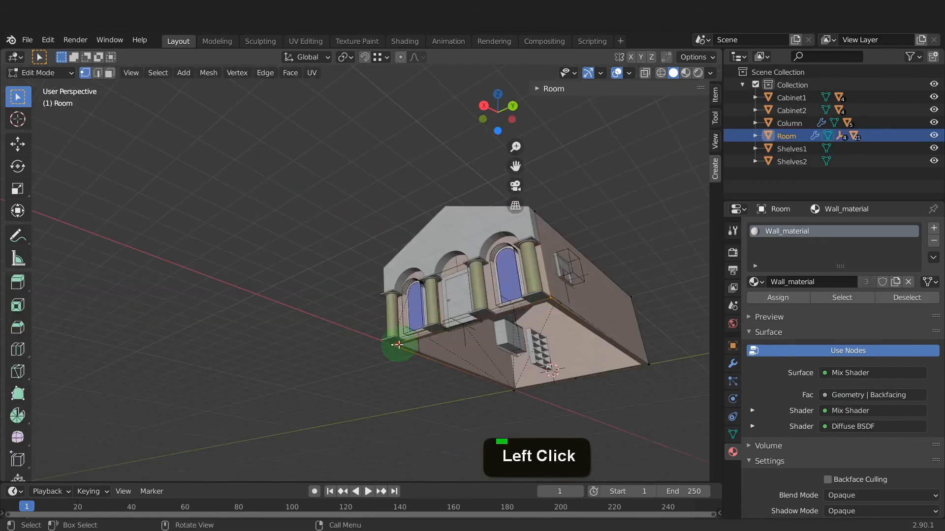
pyautogui.keyDown('shift'); pyautogui.click(554, 294); pyautogui.keyUp('shift')
pyautogui.hotkey('shift', 's')
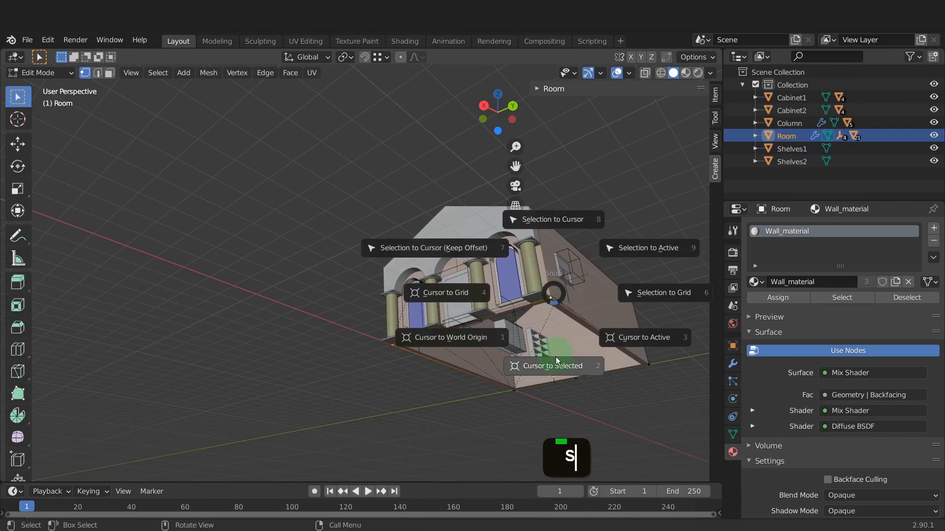
pyautogui.click(557, 368)
pyautogui.moveTo(557, 369); pyautogui.dragTo(498, 367, button='middle')
pyautogui.press('Tab')
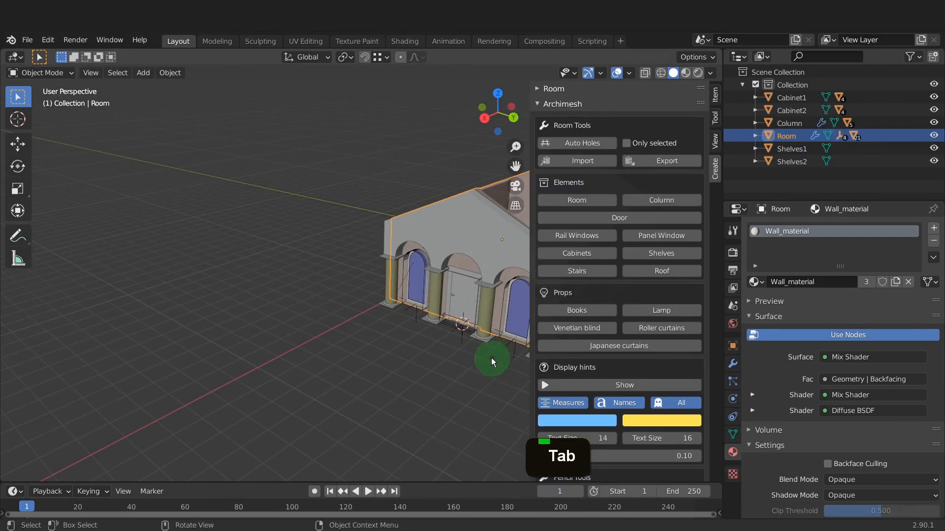
# - Add Archimesh stairs at the 3D cursor with the Rectangular model and 5 steps
pyautogui.click(580, 272)
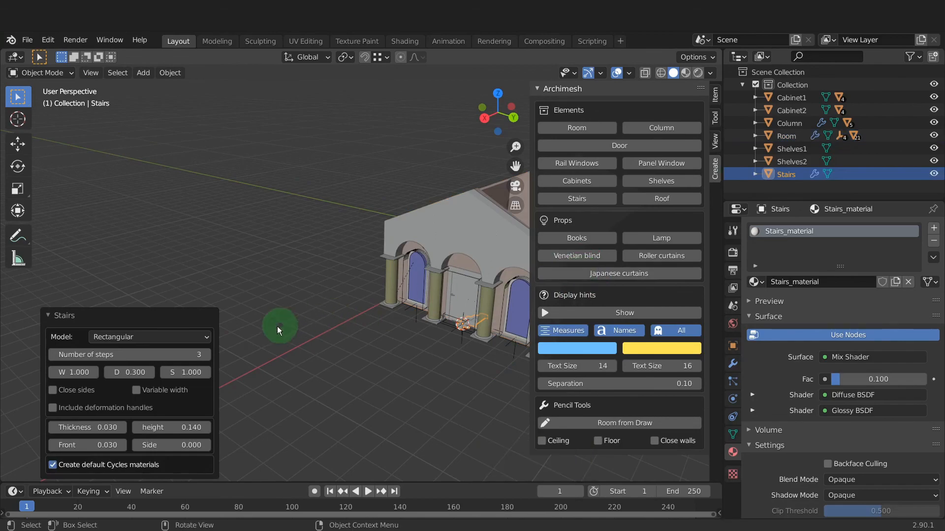
pyautogui.click(206, 338)
pyautogui.click(207, 339)
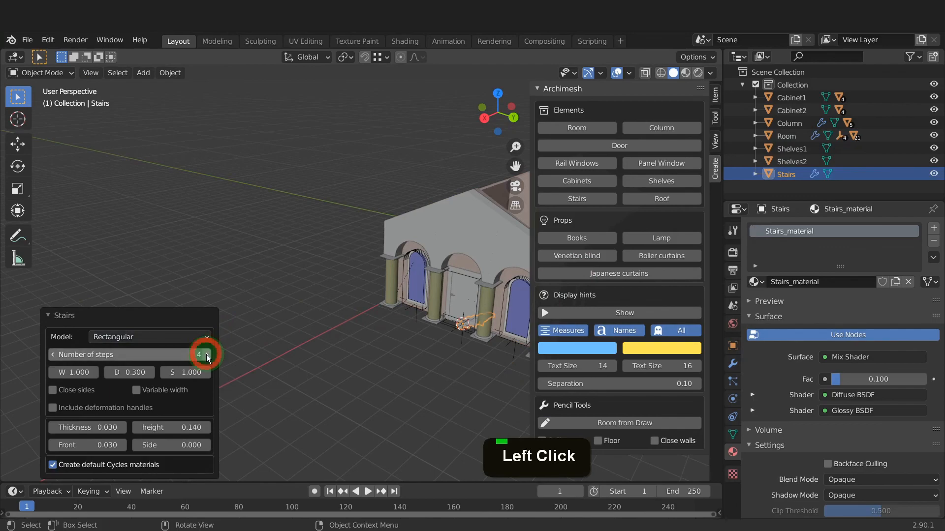
pyautogui.click(207, 356)
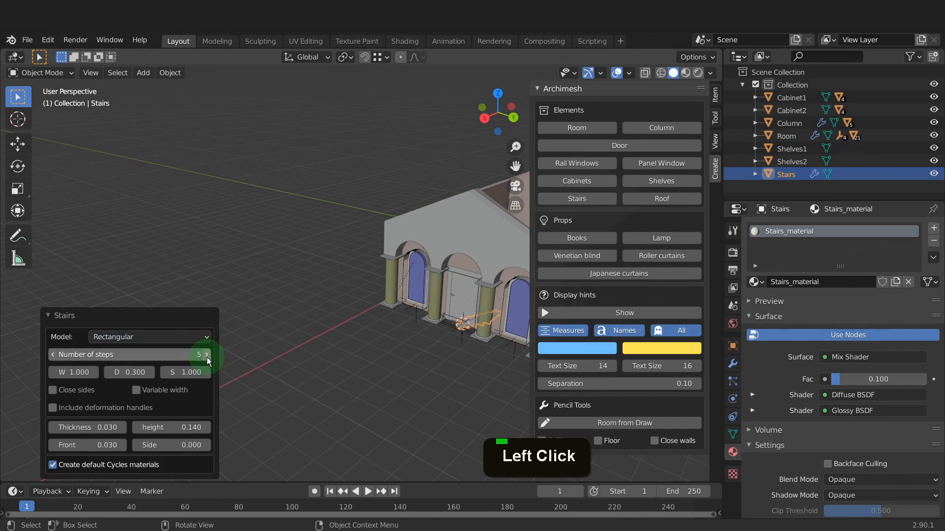
# - Set the stairs' width to 8 and their depth to 0.36
pyautogui.click(79, 371)
pyautogui.write('8')
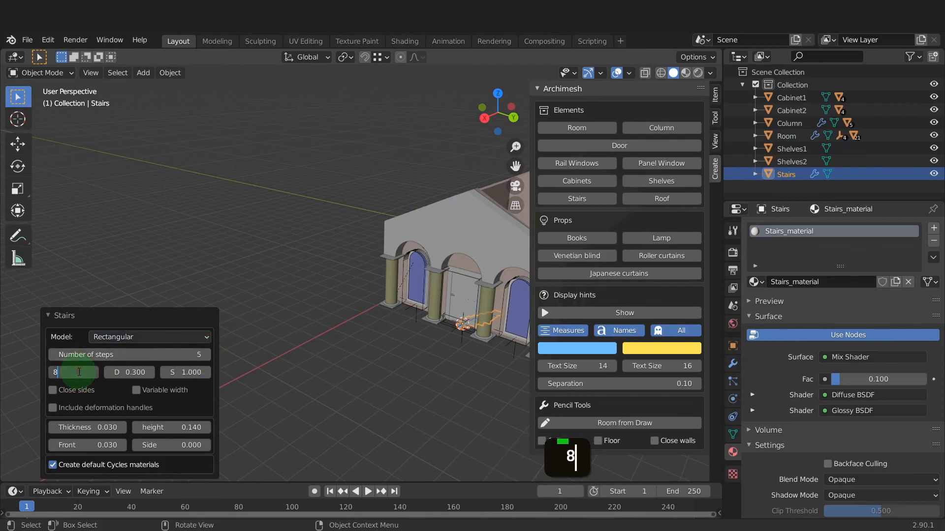
pyautogui.press('Tab')
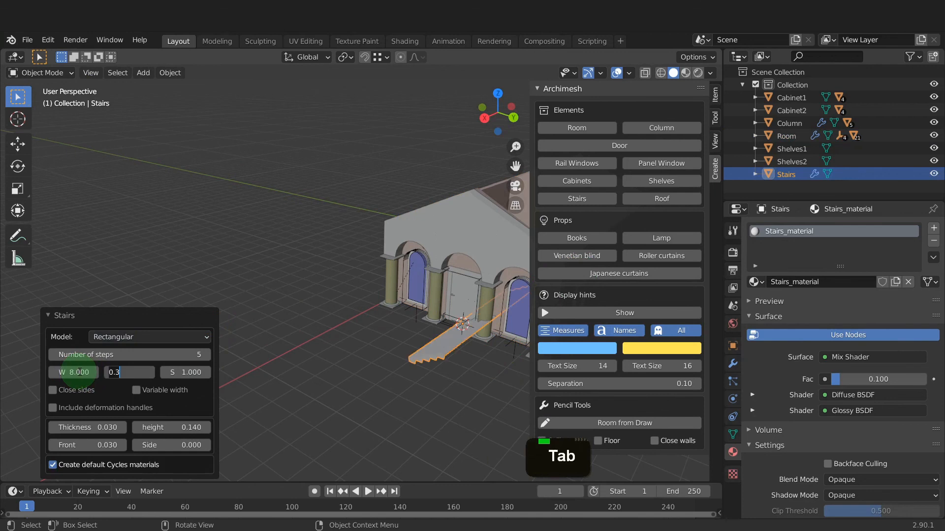
pyautogui.write('.36')
pyautogui.press('Return')
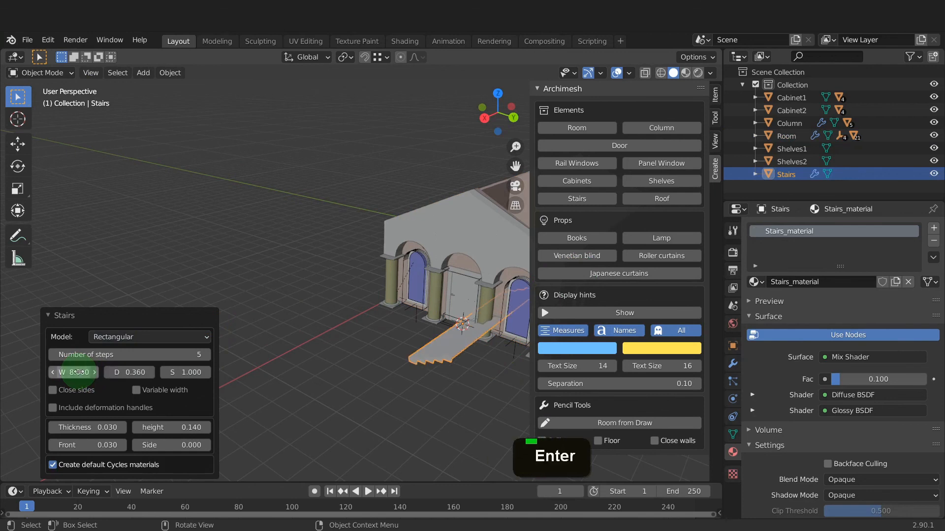
# - Enable variable width on the stairs and set its value to 4.3
pyautogui.click(137, 391)
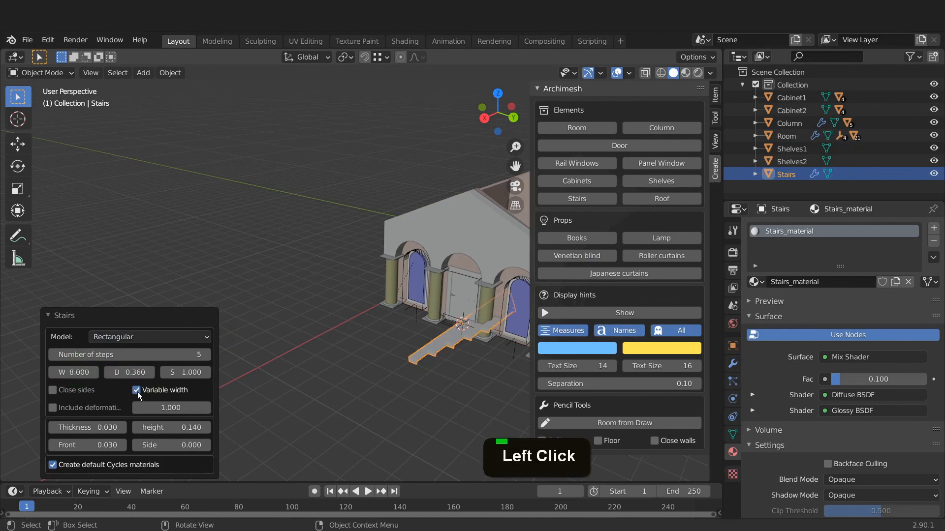
pyautogui.click(159, 407)
pyautogui.write('4.3')
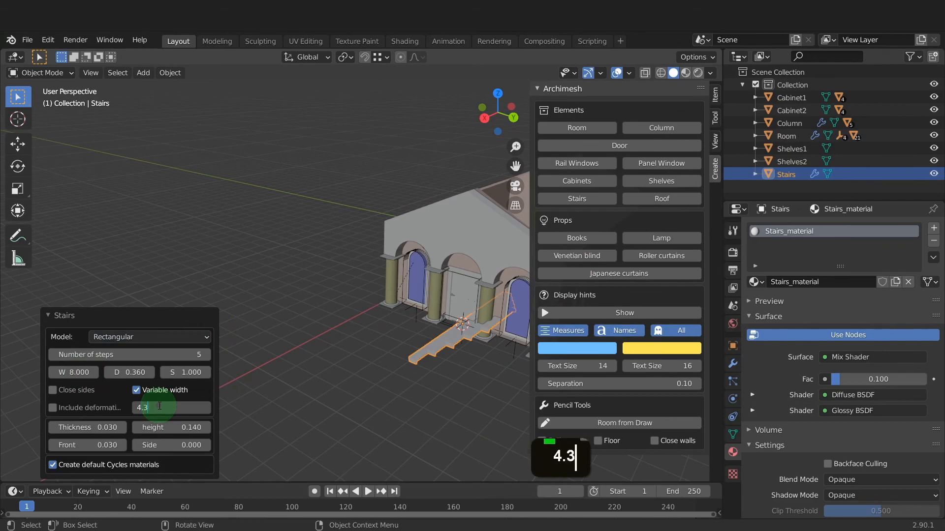
pyautogui.press('Return')
# - Rotate the stairs 90° about the global Z axis
pyautogui.keyDown('shift'); pyautogui.scroll(-5, 355, 319); pyautogui.keyUp('shift')
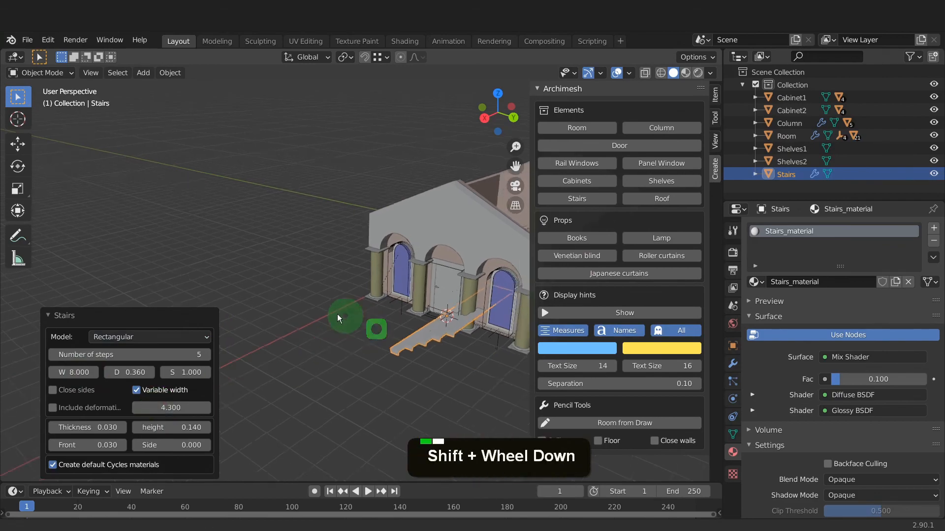
pyautogui.moveTo(239, 280); pyautogui.dragTo(296, 311, button='middle')
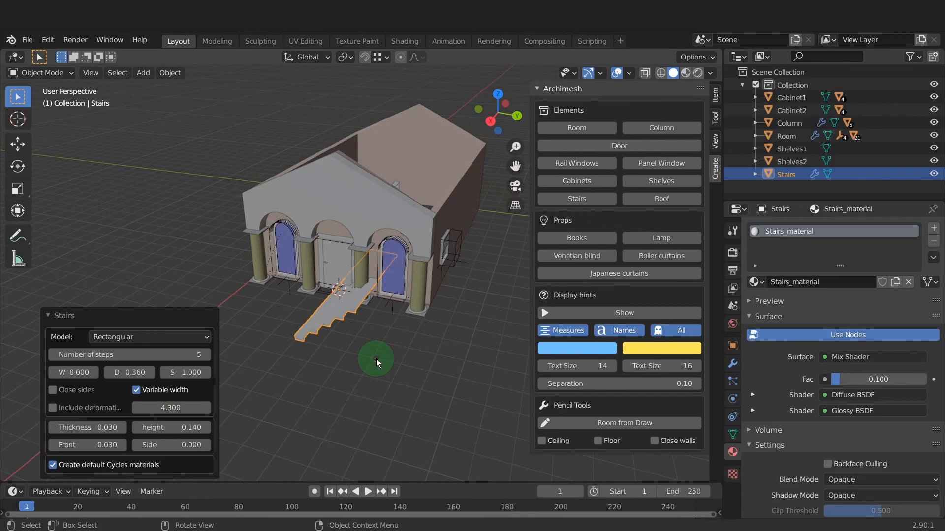
pyautogui.press('r')
pyautogui.press('z')
pyautogui.press('9')
pyautogui.press('0')
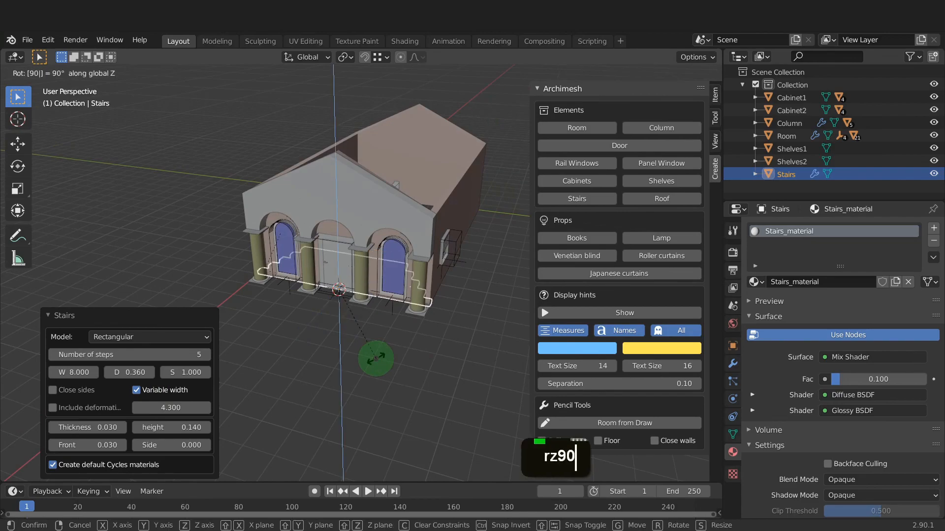
pyautogui.press('Return')
# - In front view, move the stairs about 3 m along X out of the house, and snap them back about 0.4 m toward the columns
pyautogui.press('1')
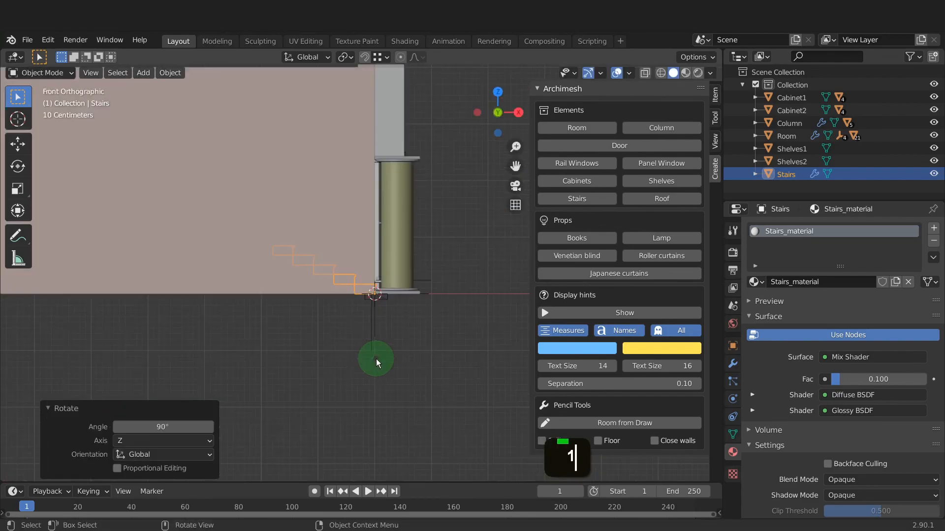
pyautogui.scroll(-2, 339, 362)
pyautogui.scroll(1, 317, 329)
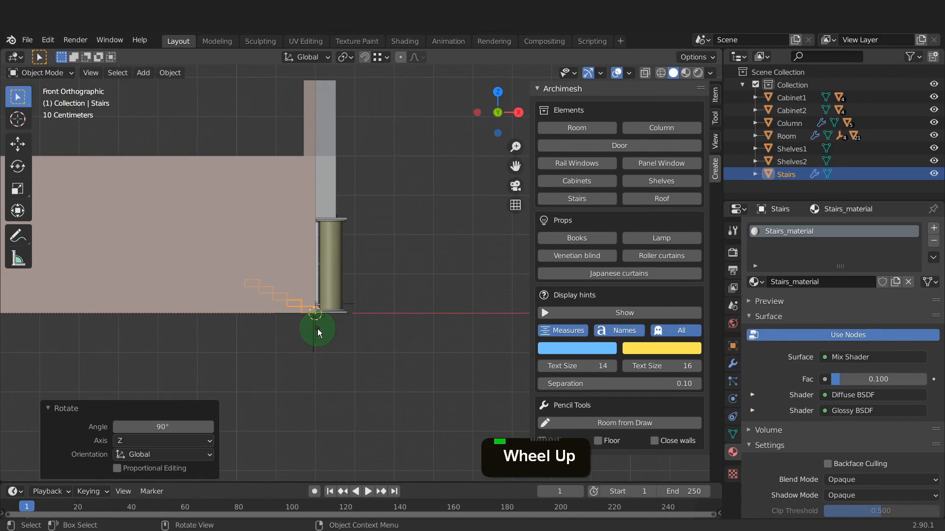
pyautogui.press('g')
pyautogui.press('x')
pyautogui.click(435, 331)
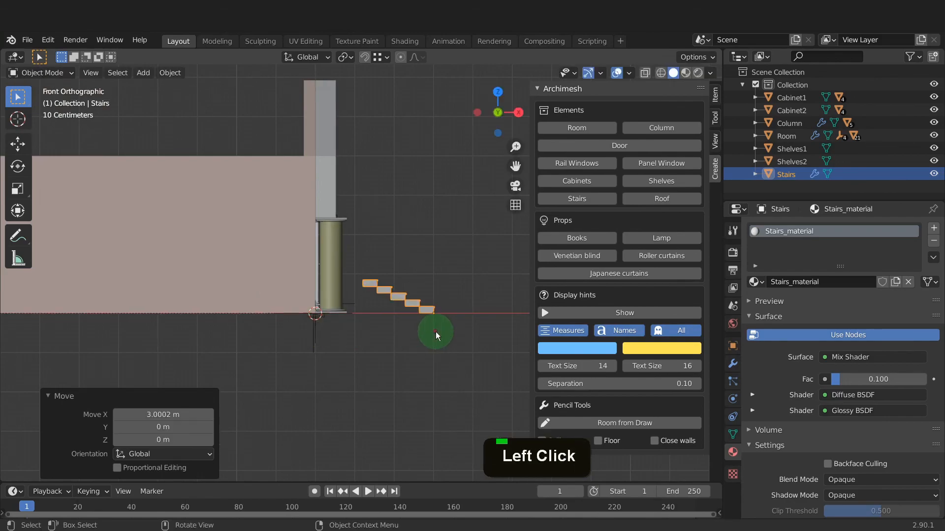
pyautogui.press('g')
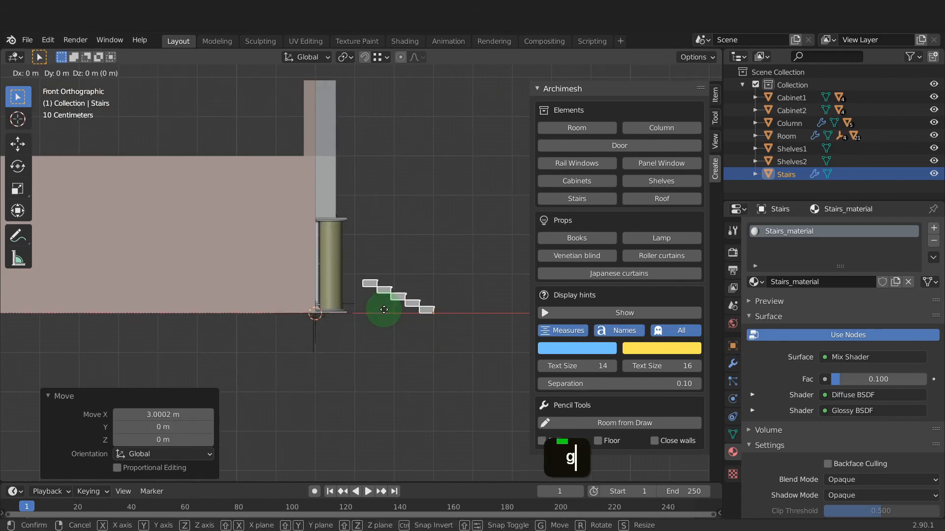
pyautogui.press('x')
pyautogui.keyDown('ctrl'); pyautogui.click(355, 321); pyautogui.keyUp('ctrl')
# - Edit the stairs in wireframe shading and select the back corner vertices at the unmirrored end of all five steps
pyautogui.moveTo(354, 320); pyautogui.dragTo(197, 355, button='middle')
pyautogui.scroll(3, 431, 296)
pyautogui.keyDown('shift'); pyautogui.moveTo(430, 295); pyautogui.dragTo(433, 319, button='middle'); pyautogui.keyUp('shift')
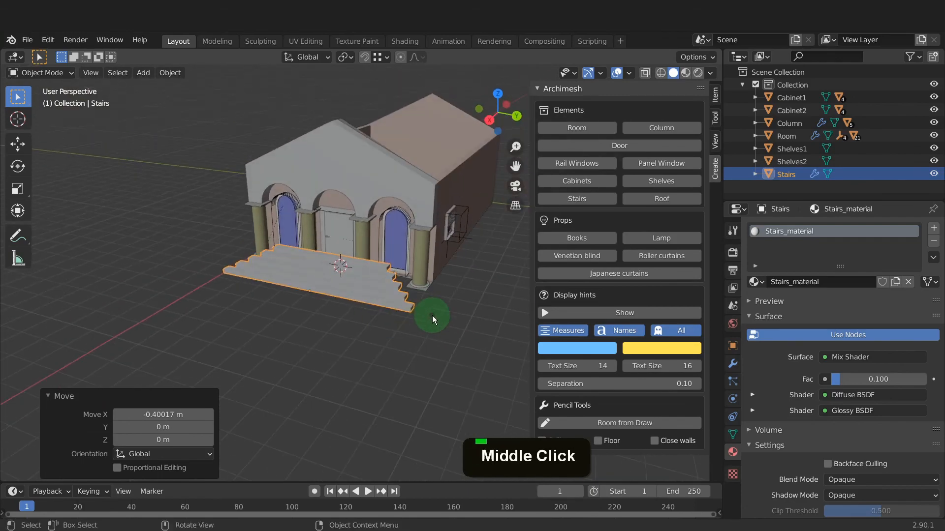
pyautogui.press('Tab')
pyautogui.press('z')
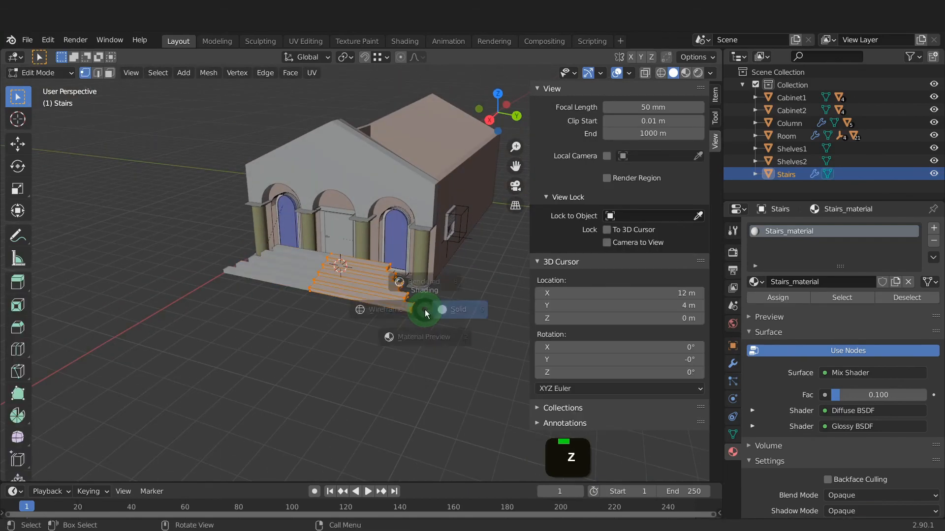
pyautogui.click(363, 295)
pyautogui.scroll(2, 391, 274)
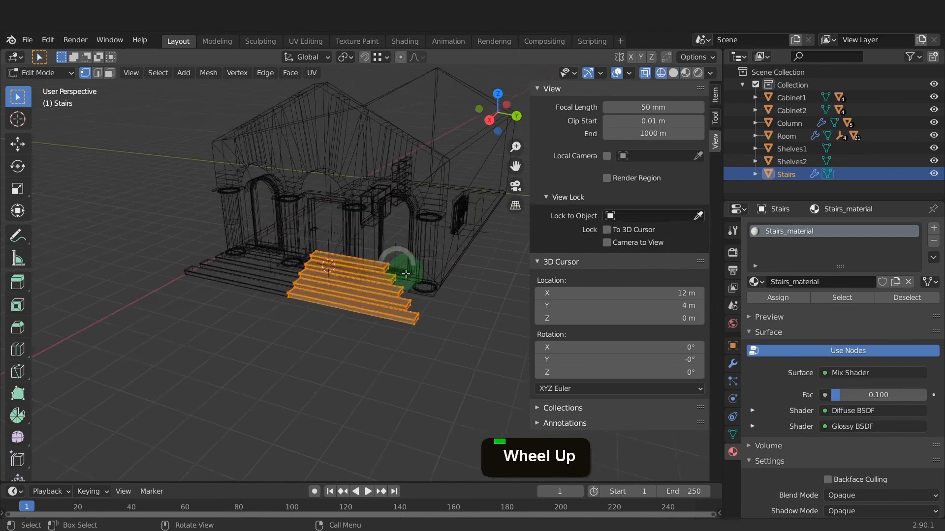
pyautogui.moveTo(391, 274); pyautogui.dragTo(379, 290, button='middle')
pyautogui.scroll(2, 389, 279)
pyautogui.click(393, 274)
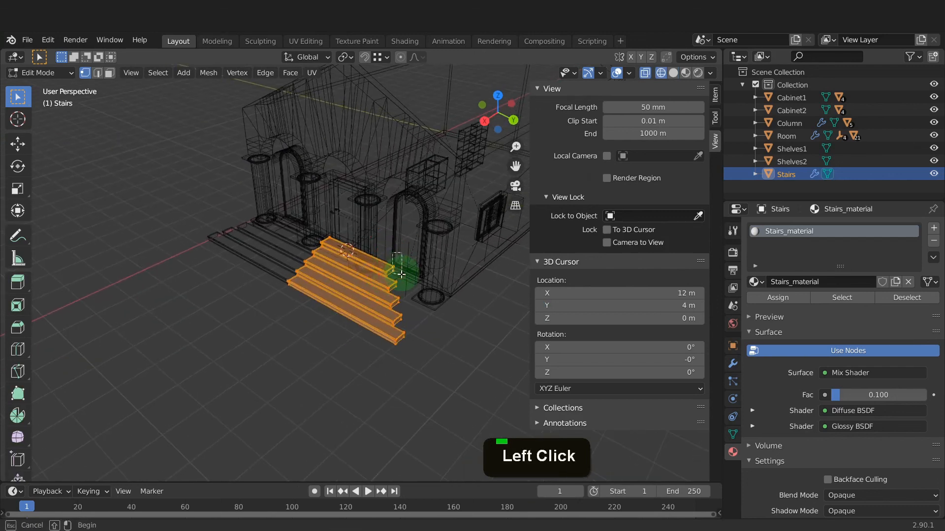
pyautogui.keyDown('shift'); pyautogui.click(399, 290); pyautogui.keyUp('shift')
pyautogui.keyDown('shift'); pyautogui.moveTo(399, 289); pyautogui.dragTo(405, 307); pyautogui.keyUp('shift')
pyautogui.keyDown('shift'); pyautogui.click(403, 319); pyautogui.keyUp('shift')
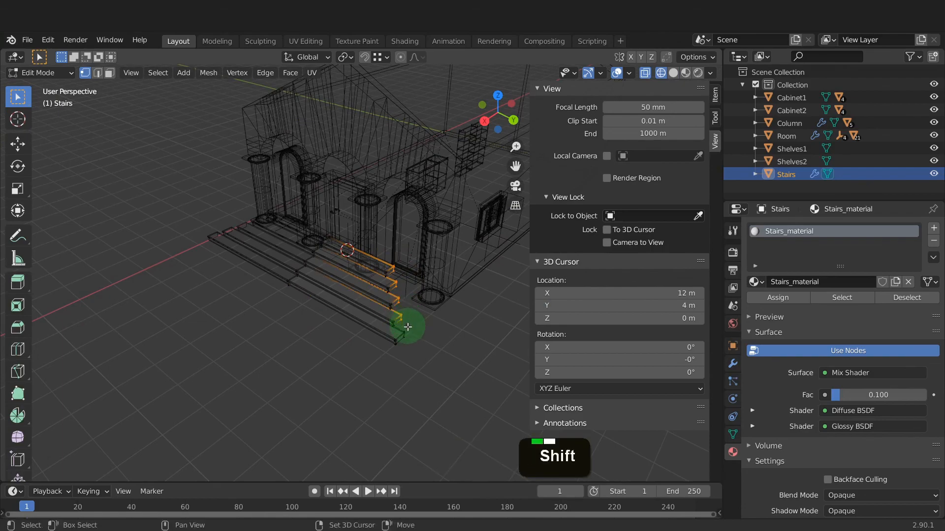
pyautogui.keyDown('shift'); pyautogui.click(401, 334); pyautogui.keyUp('shift')
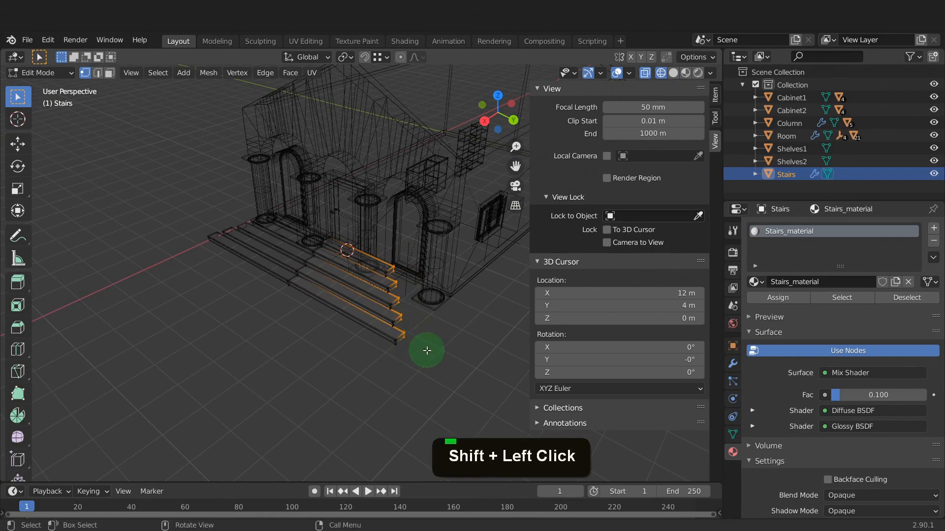
# - Switch to edge selection and add the long upper back edge of each of the five steps to the selection
pyautogui.press('2')
pyautogui.press('KP_5')
pyautogui.scroll(-4, 327, 295)
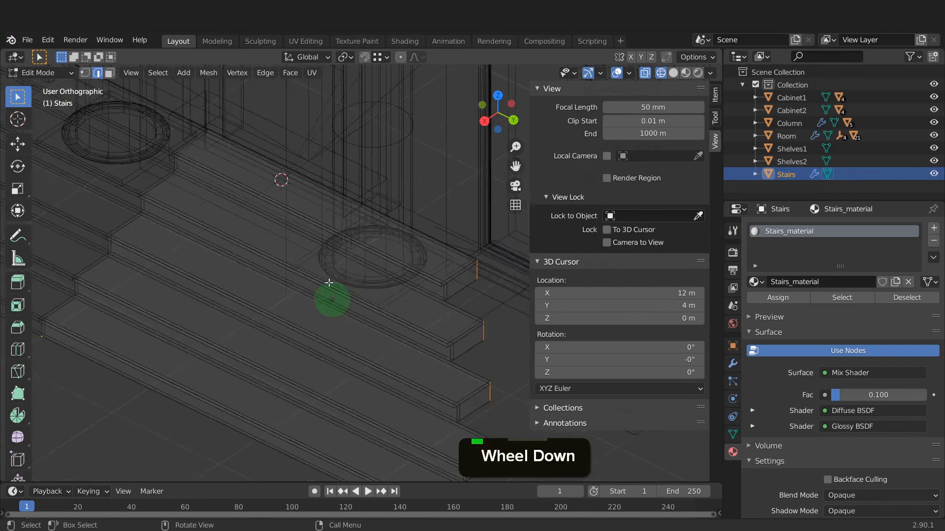
pyautogui.scroll(2, 348, 253)
pyautogui.scroll(-1, 382, 362)
pyautogui.scroll(1, 382, 382)
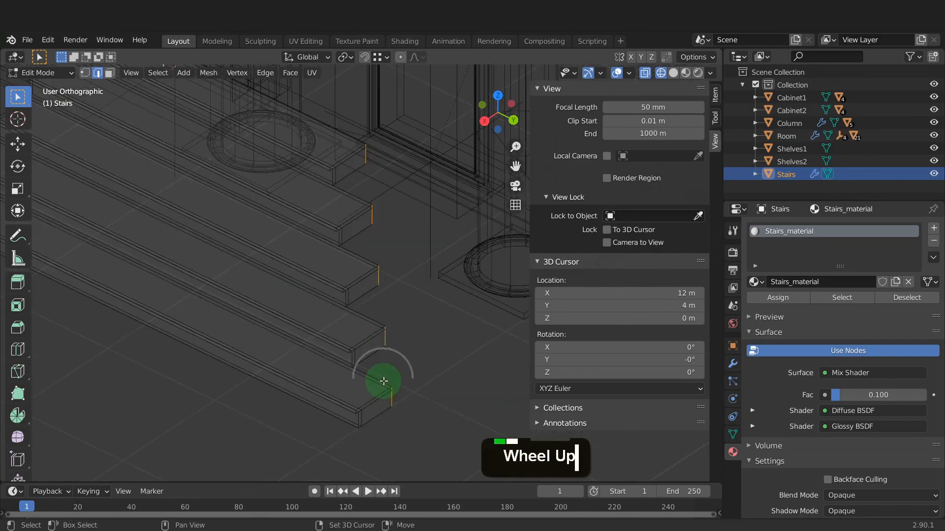
pyautogui.keyDown('shift'); pyautogui.click(381, 382); pyautogui.keyUp('shift')
pyautogui.keyDown('shift'); pyautogui.click(374, 318); pyautogui.keyUp('shift')
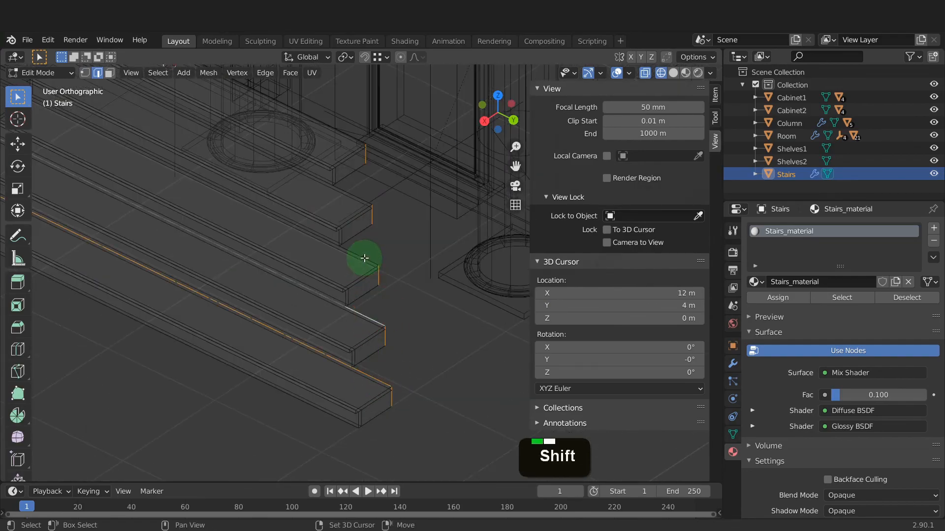
pyautogui.keyDown('shift'); pyautogui.click(363, 256); pyautogui.keyUp('shift')
pyautogui.keyDown('shift'); pyautogui.click(357, 196); pyautogui.keyUp('shift')
pyautogui.moveTo(344, 137); pyautogui.dragTo(369, 152, button='middle')
pyautogui.keyDown('shift'); pyautogui.click(351, 144); pyautogui.keyUp('shift')
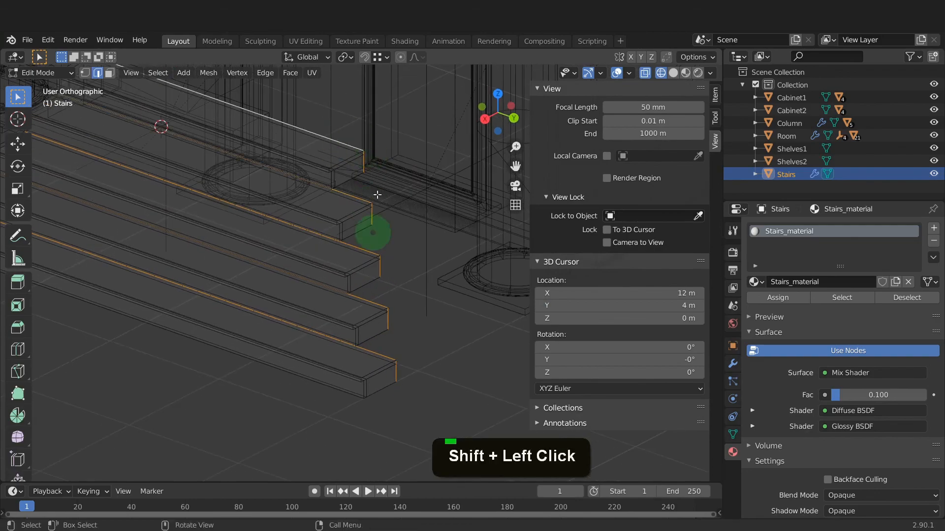
# - Set snapping to use the active element and extrude the selected back edges of the steps -0.8 m along X toward the house
pyautogui.click(383, 56)
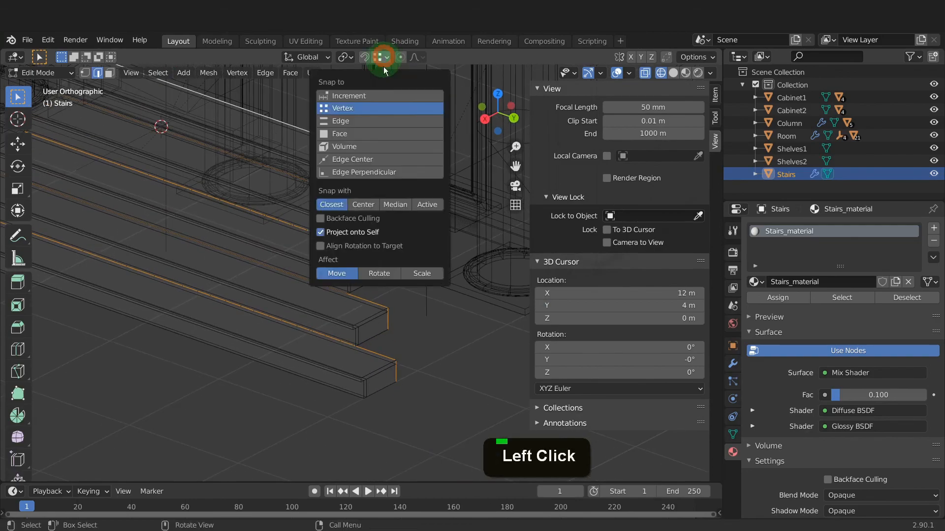
pyautogui.click(425, 205)
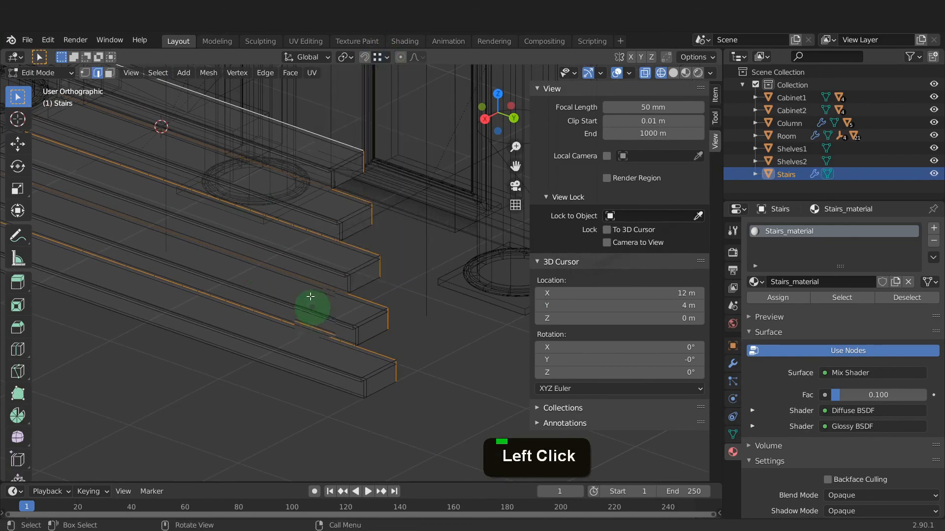
pyautogui.moveTo(312, 305)
pyautogui.mouseDown(button='middle')
pyautogui.moveTo(359, 310)
pyautogui.moveTo(317, 309)
pyautogui.mouseUp(button='middle')
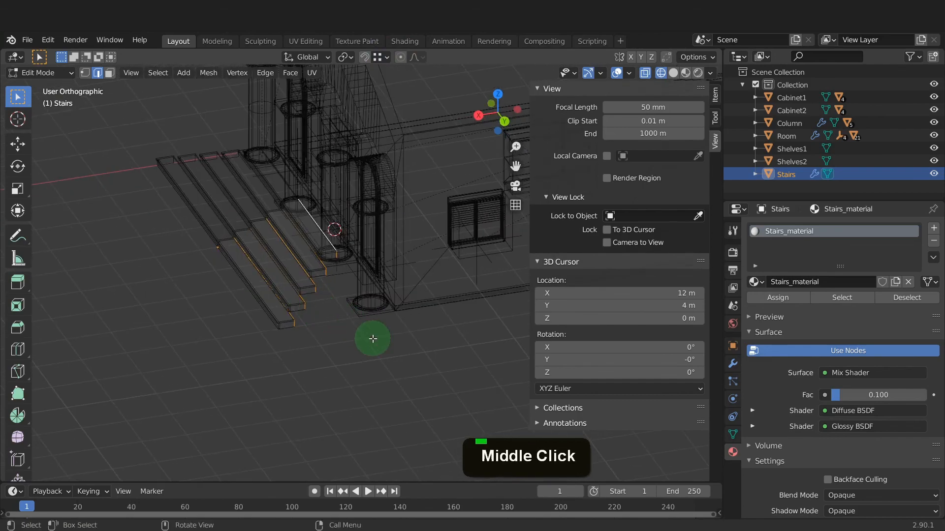
pyautogui.press('e')
pyautogui.press('x')
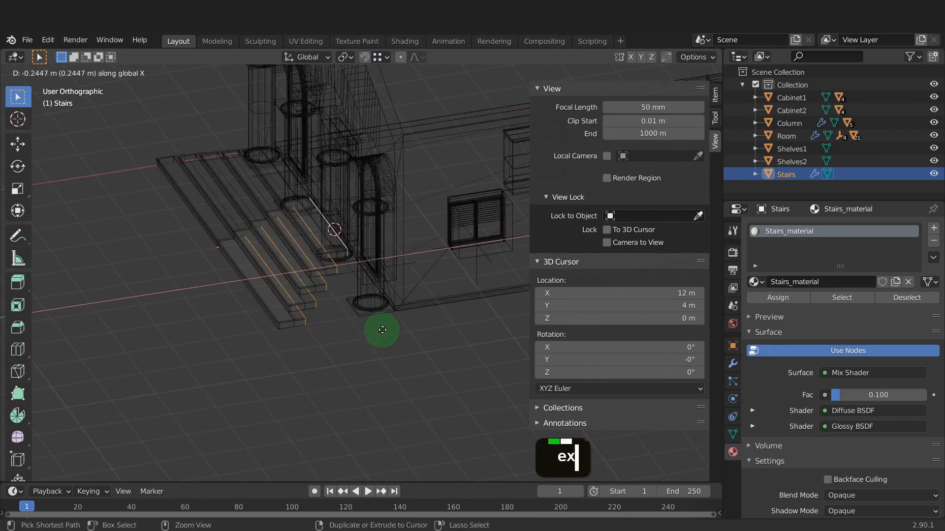
pyautogui.keyDown('ctrl'); pyautogui.click(392, 319); pyautogui.keyUp('ctrl')
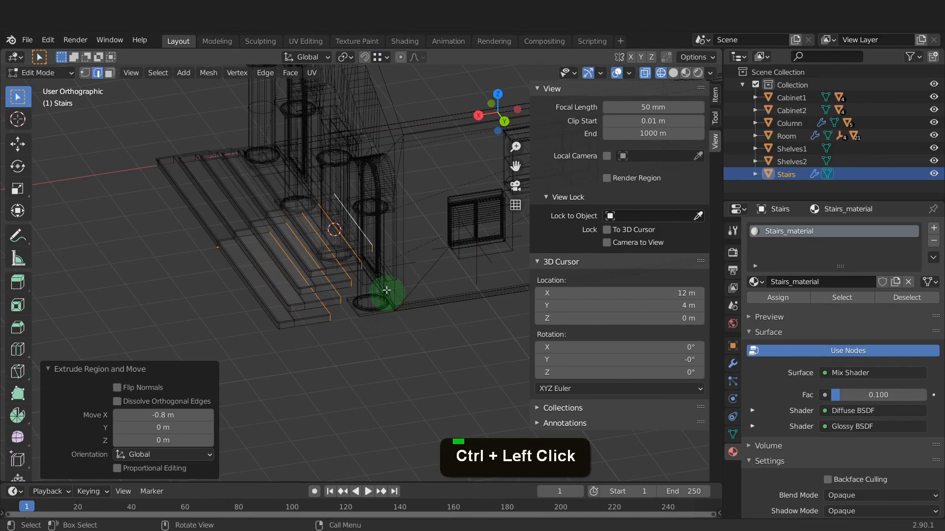
# - Deselect the top step's back edge and move the other four back edges -0.36 m along X toward the house
pyautogui.press('c')
pyautogui.middleClick(376, 240)
pyautogui.rightClick(369, 354)
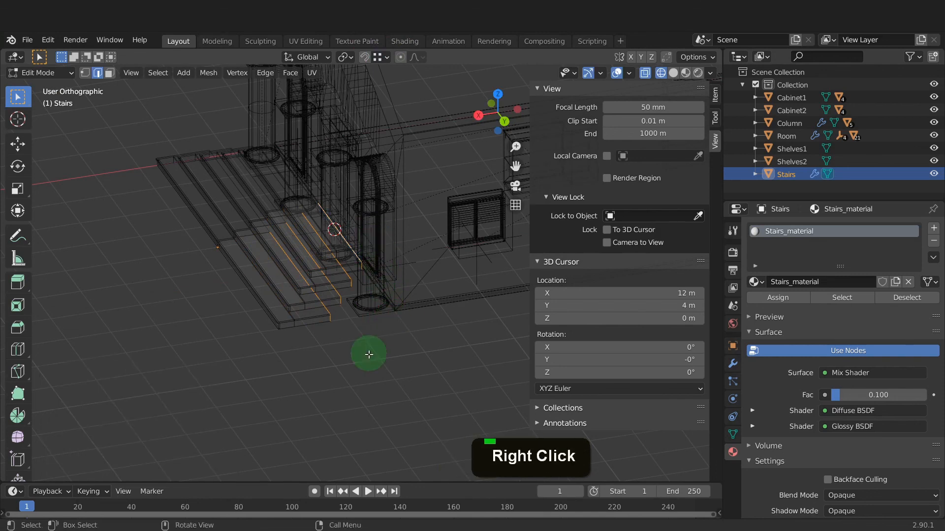
pyautogui.press('g')
pyautogui.press('x')
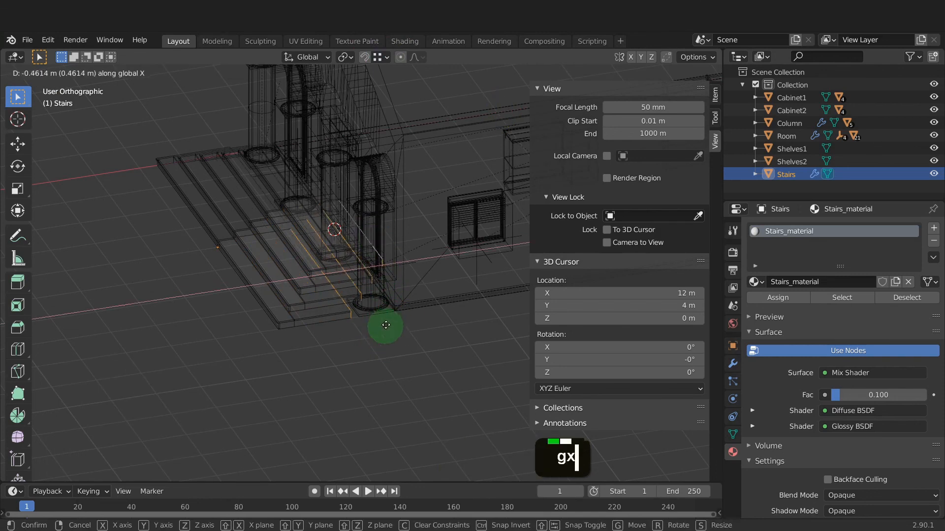
pyautogui.keyDown('ctrl'); pyautogui.click(391, 315); pyautogui.keyUp('ctrl')
# - Deselect the second-highest step's back edge and move the remaining three back edges -0.36 m along X
pyautogui.press('c')
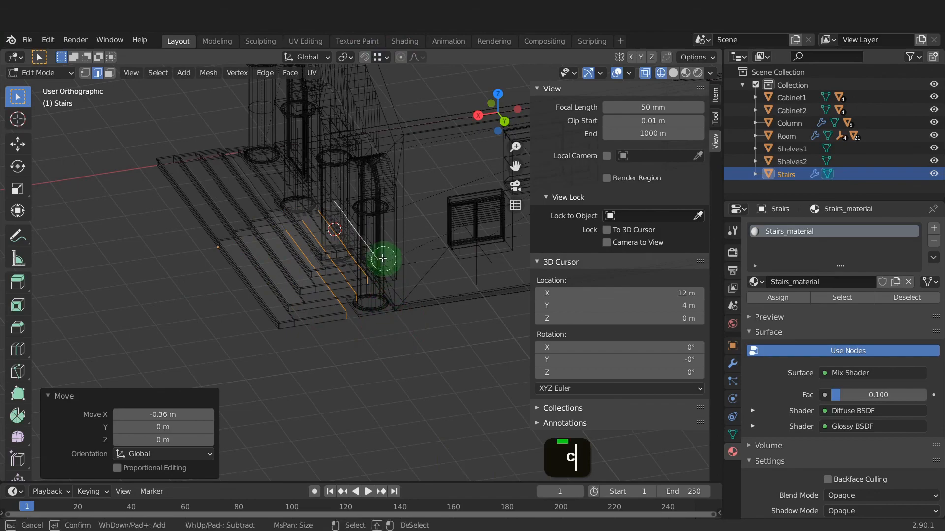
pyautogui.middleClick(379, 250)
pyautogui.rightClick(385, 337)
pyautogui.press('g')
pyautogui.press('x')
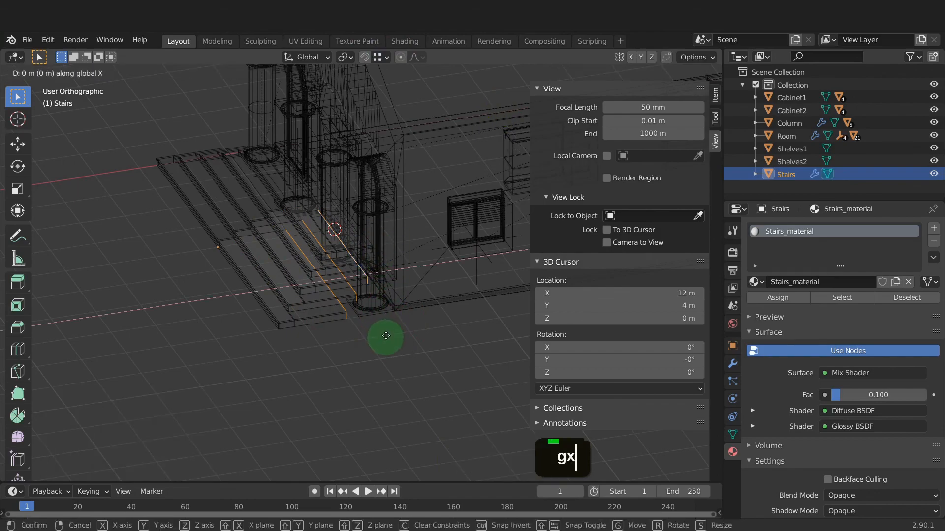
pyautogui.keyDown('ctrl'); pyautogui.click(397, 299); pyautogui.keyUp('ctrl')
# - Deselect the middle step's back edge and move the back edges of the lowest two steps -0.36 m along X
pyautogui.press('c')
pyautogui.middleClick(390, 268)
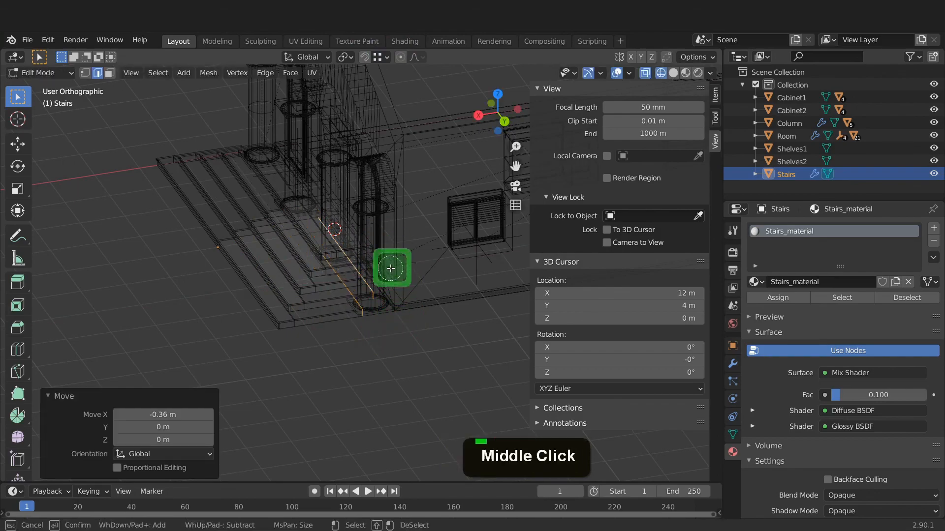
pyautogui.rightClick(379, 333)
pyautogui.press('g')
pyautogui.press('x')
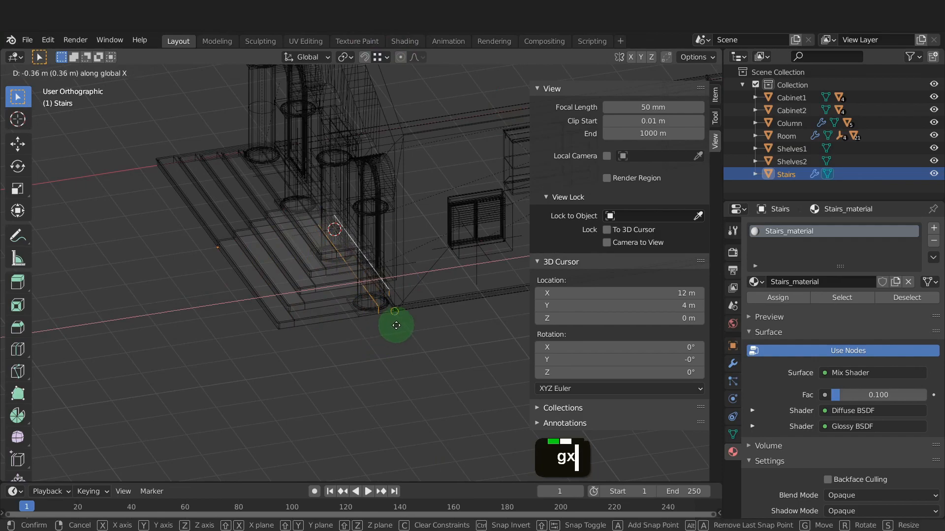
pyautogui.keyDown('ctrl'); pyautogui.click(399, 311); pyautogui.keyUp('ctrl')
# - Deselect the second-lowest step's back edge and move the lowest step's back edge -0.36 m along X to the facade line
pyautogui.press('c')
pyautogui.middleClick(393, 280)
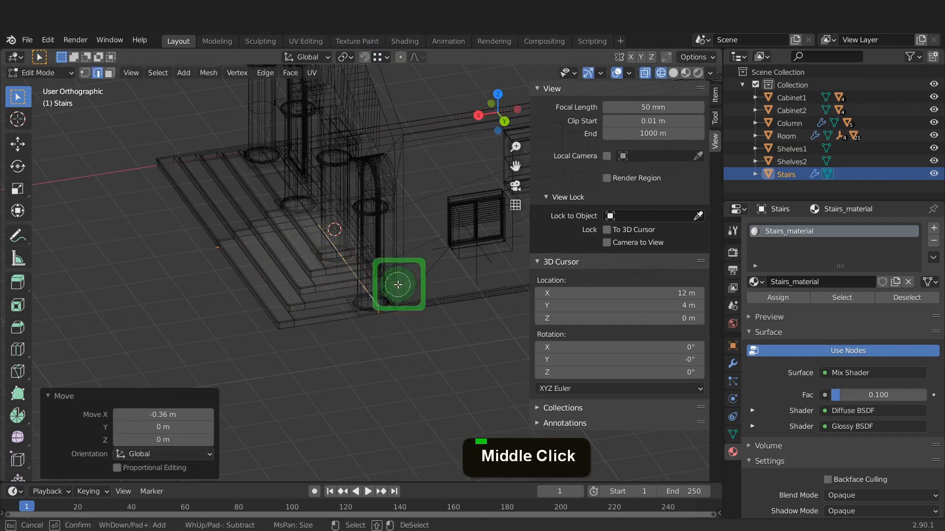
pyautogui.rightClick(397, 355)
pyautogui.press('g')
pyautogui.press('x')
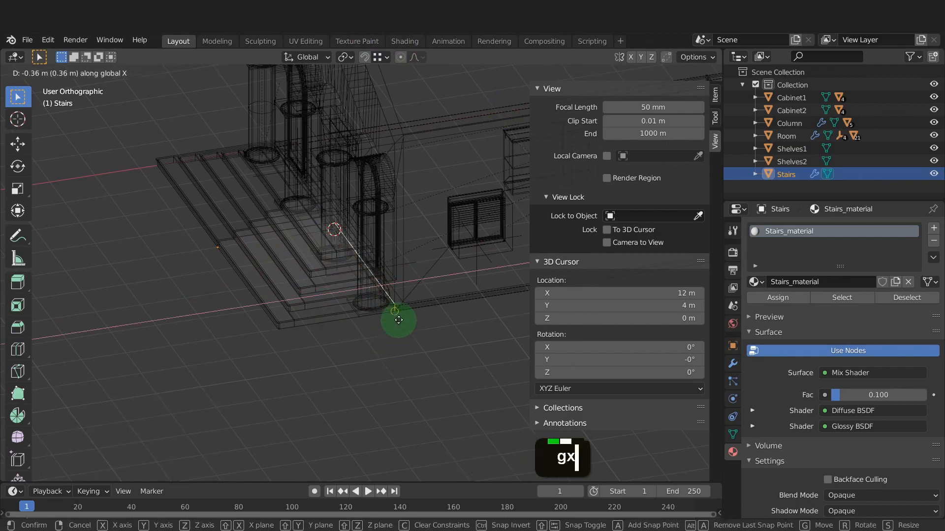
pyautogui.keyDown('ctrl'); pyautogui.click(398, 318); pyautogui.keyUp('ctrl')
# - Select the vertices at the unmirrored end of the stairs, make the top step's corner active, and snap them 1.48 m along Y
pyautogui.moveTo(388, 327); pyautogui.dragTo(443, 339, button='middle')
pyautogui.press('1')
pyautogui.moveTo(323, 230); pyautogui.dragTo(437, 401)
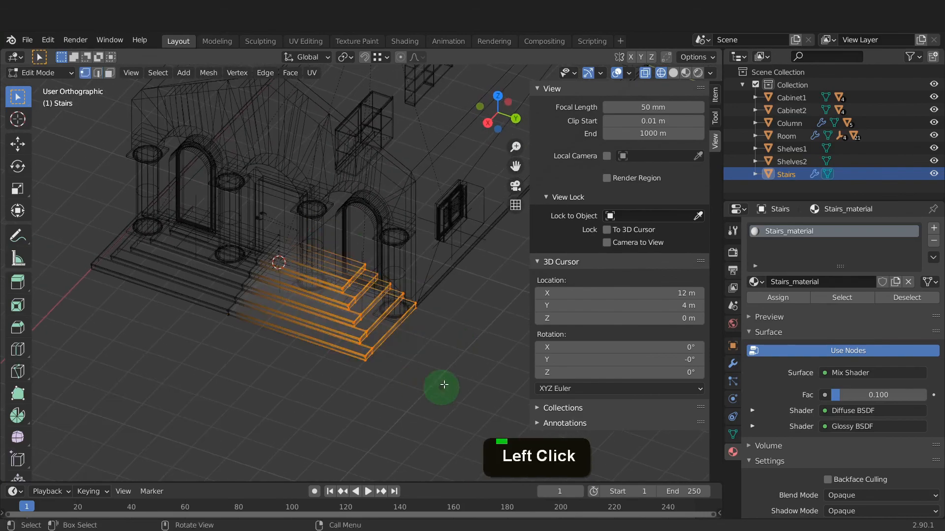
pyautogui.keyDown('shift'); pyautogui.click(364, 262); pyautogui.keyUp('shift')
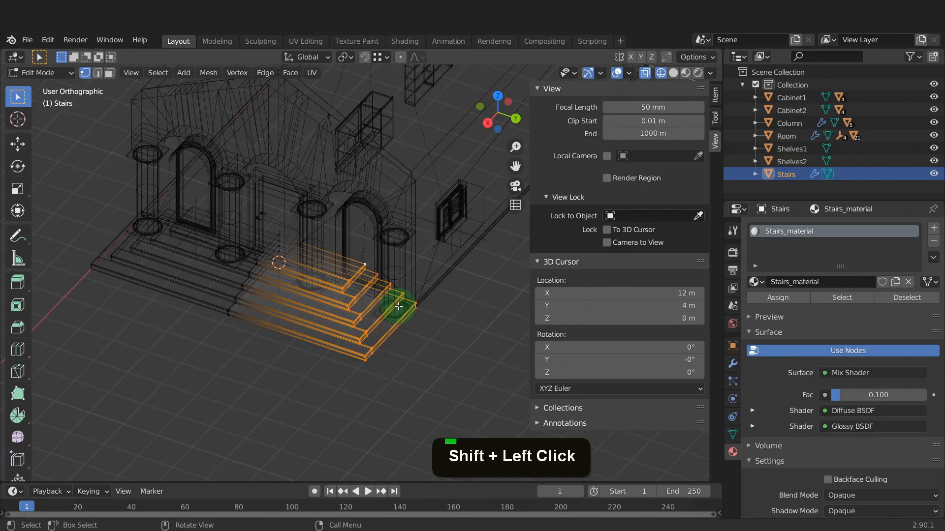
pyautogui.press('g')
pyautogui.press('y')
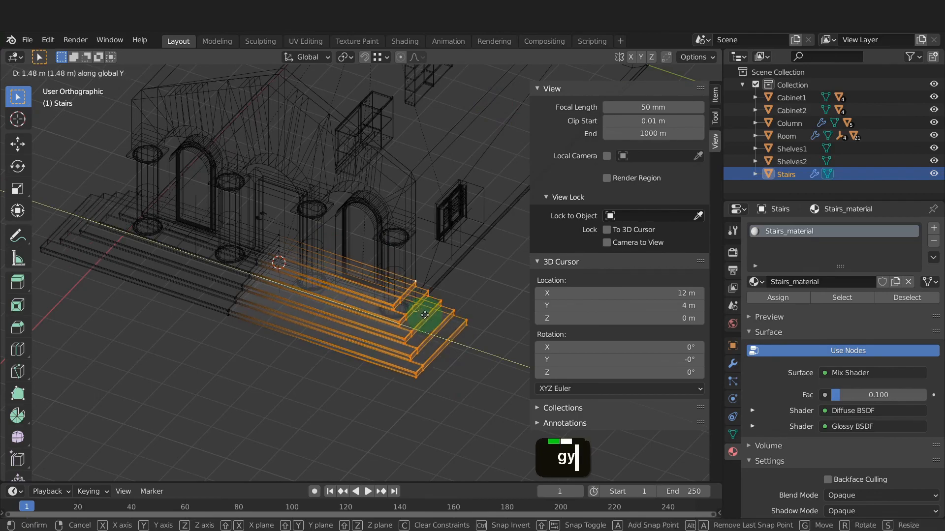
pyautogui.keyDown('ctrl'); pyautogui.click(423, 314); pyautogui.keyUp('ctrl')
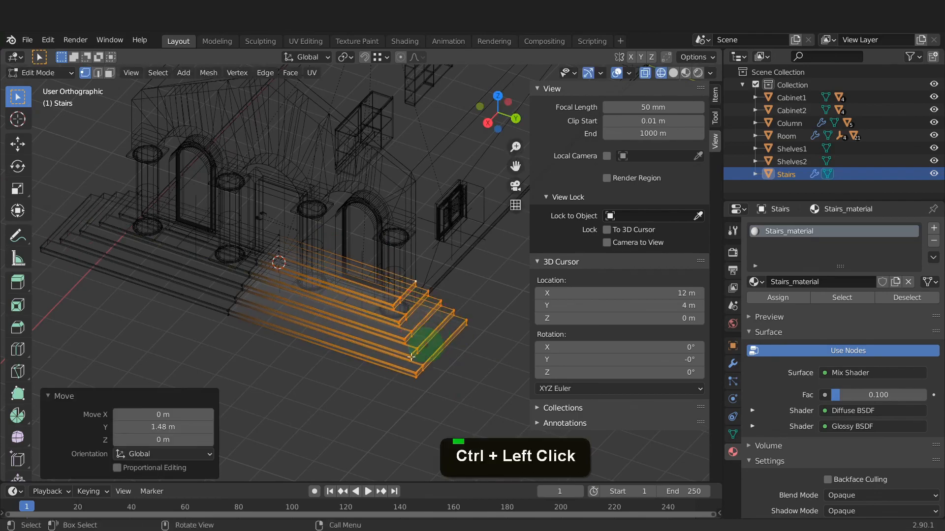
# - Snap the selected stair vertices -0.85 m along Z, then return to Object Mode with solid shading
pyautogui.moveTo(412, 357); pyautogui.dragTo(386, 308, button='middle')
pyautogui.press('g')
pyautogui.press('z')
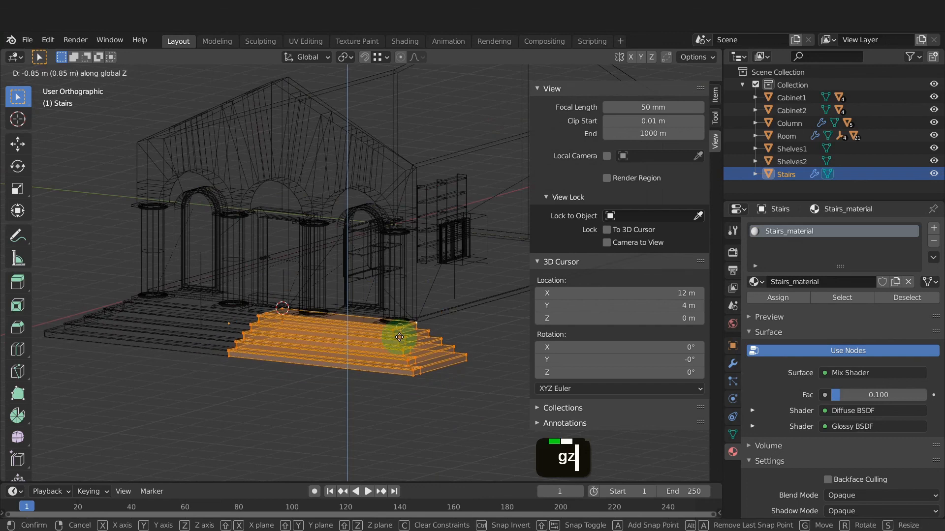
pyautogui.keyDown('ctrl'); pyautogui.click(400, 337); pyautogui.keyUp('ctrl')
pyautogui.press('Tab')
pyautogui.press('z')
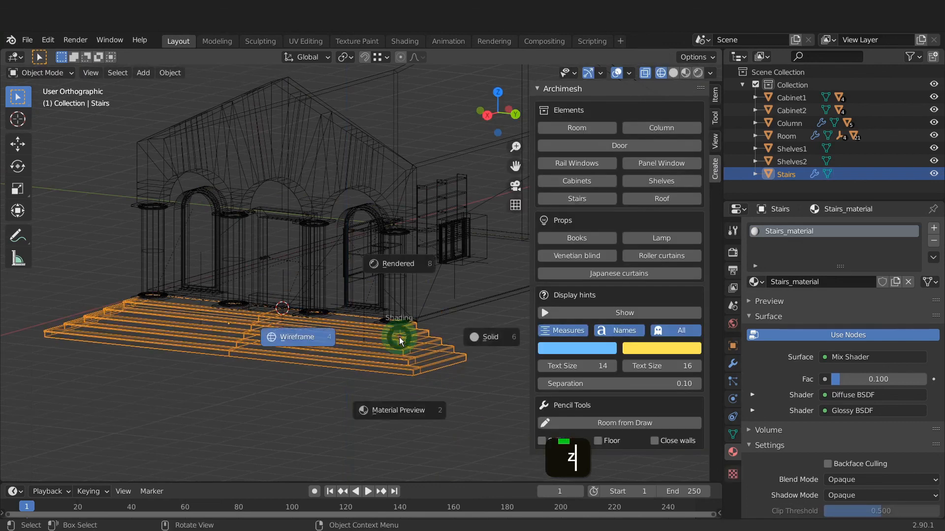
pyautogui.click(480, 336)
pyautogui.moveTo(430, 334); pyautogui.dragTo(410, 351, button='middle')
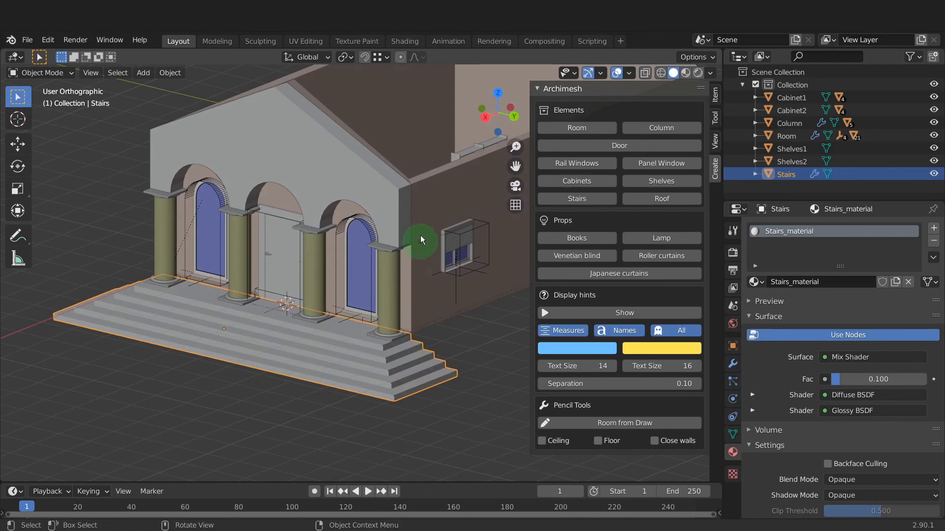
# - Edit the room and snap the 3D cursor to its upper back corner vertex above the world origin, then return to Object Mode
pyautogui.click(422, 219)
pyautogui.press('Tab')
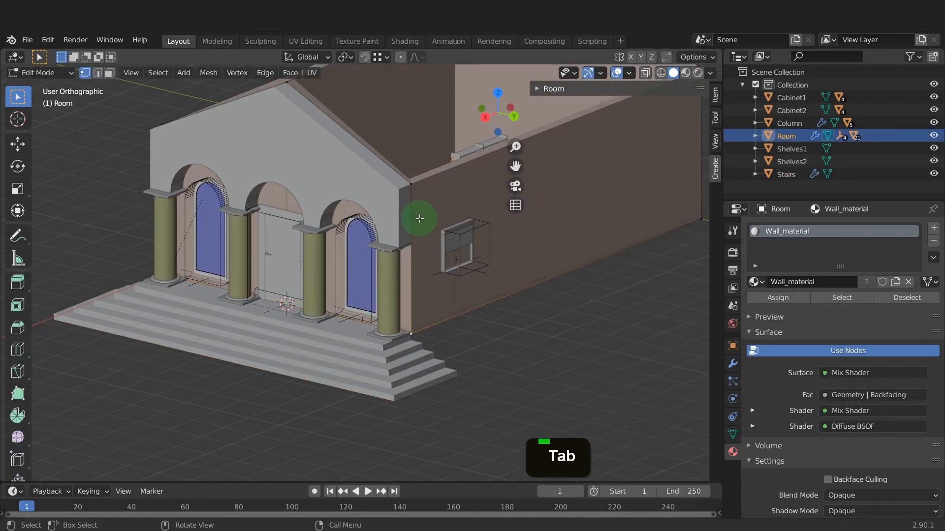
pyautogui.scroll(-3, 449, 228)
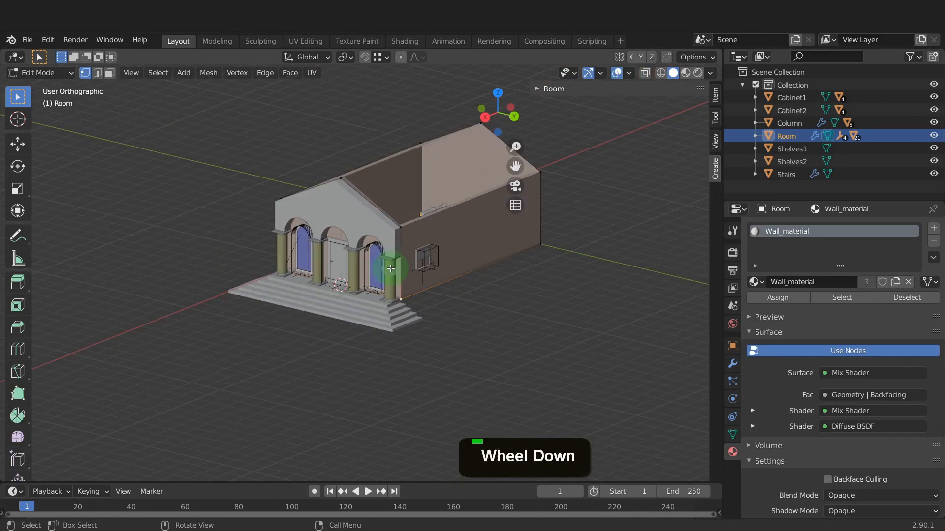
pyautogui.click(413, 137)
pyautogui.moveTo(391, 146); pyautogui.dragTo(440, 181, button='middle')
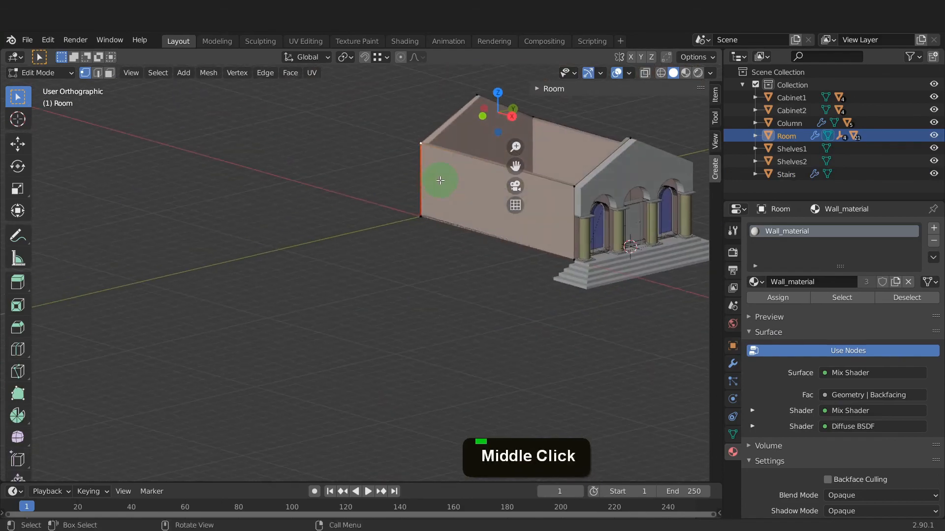
pyautogui.hotkey('shift', 's')
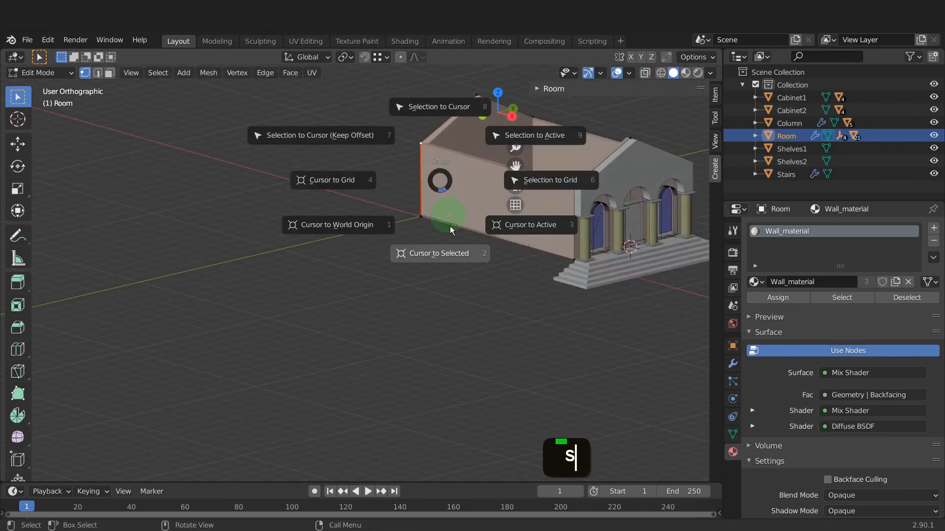
pyautogui.click(450, 253)
pyautogui.keyDown('shift'); pyautogui.moveTo(538, 228); pyautogui.dragTo(368, 259, button='middle'); pyautogui.keyUp('shift')
pyautogui.press('Tab')
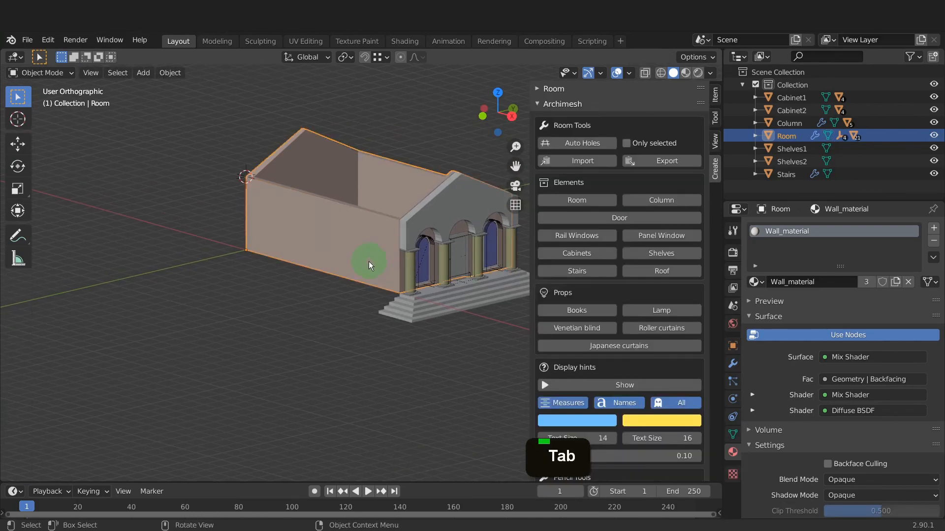
# - Set the 3D cursor location to X -0.5 m, Y -0.4 m and Z 3.9 m
pyautogui.click(716, 148)
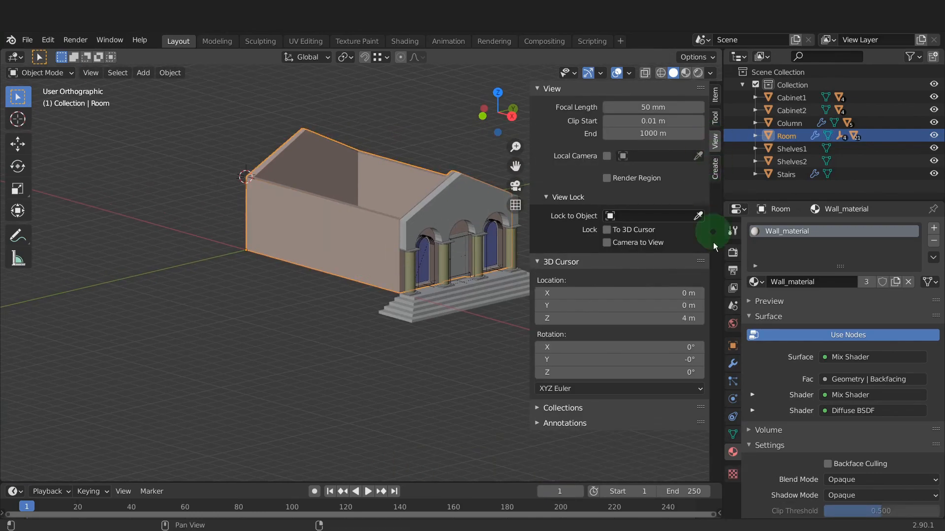
pyautogui.click(652, 294)
pyautogui.press('BackSpace')
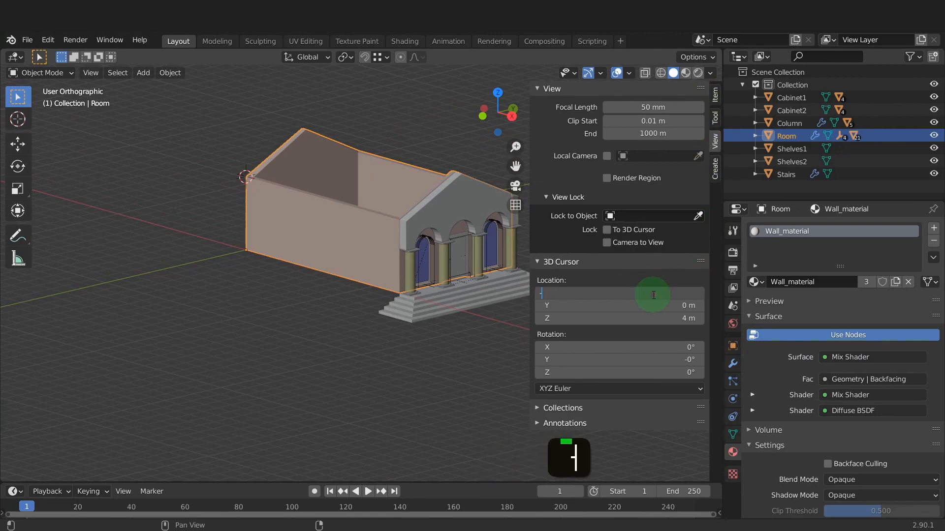
pyautogui.write('-.5')
pyautogui.press('Tab')
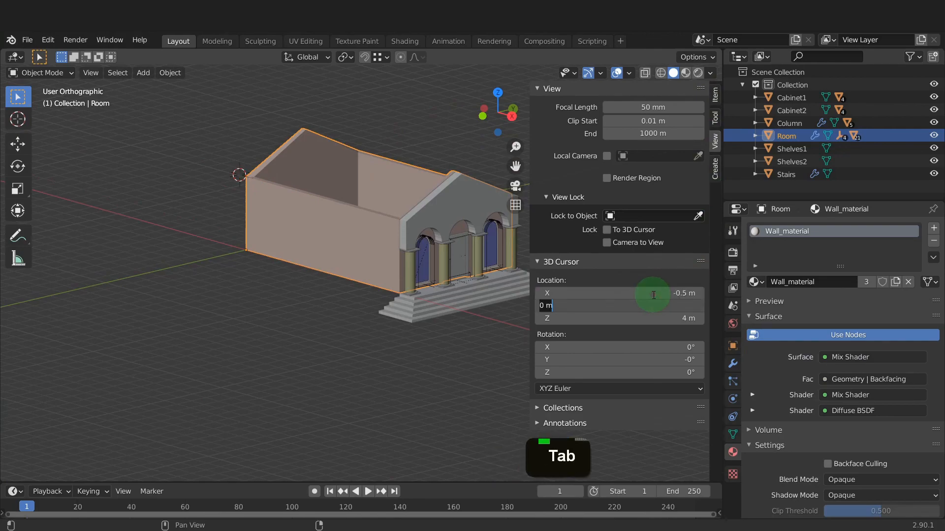
pyautogui.write('-0.')
pyautogui.write('4')
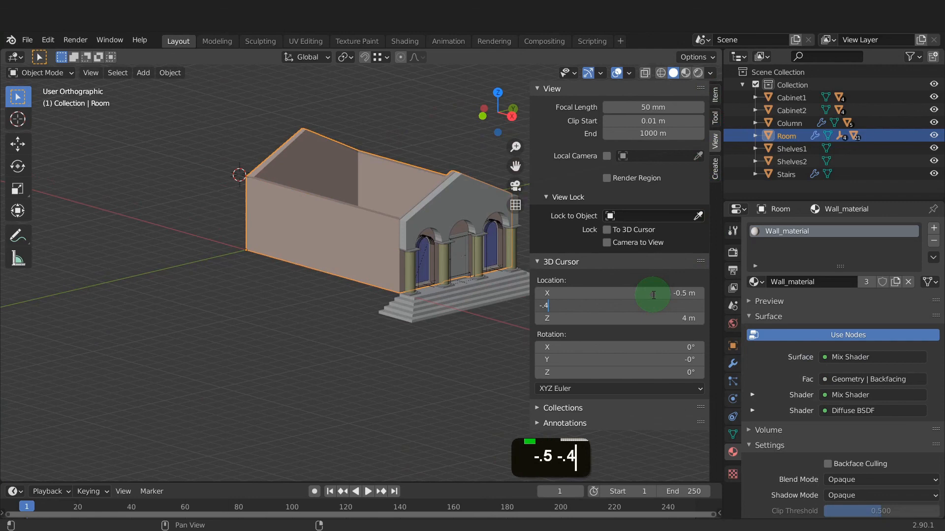
pyautogui.press('Tab')
pyautogui.write('3.9')
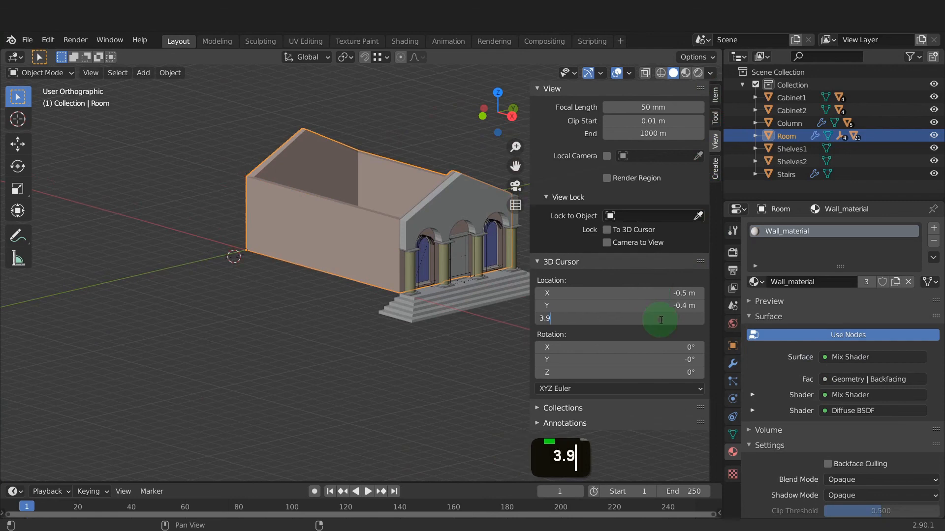
pyautogui.press('Return')
# - Add an Archimesh roof at the 3D cursor using Model 01
pyautogui.click(715, 173)
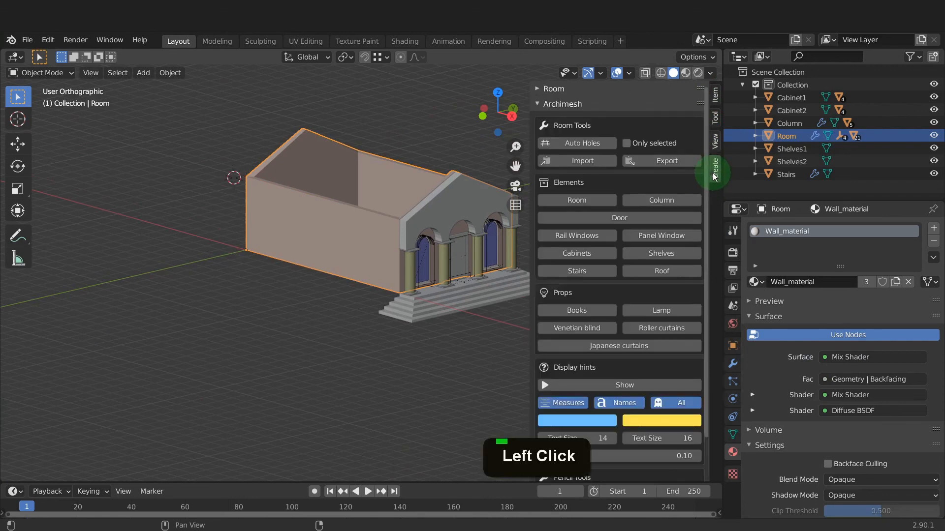
pyautogui.click(662, 270)
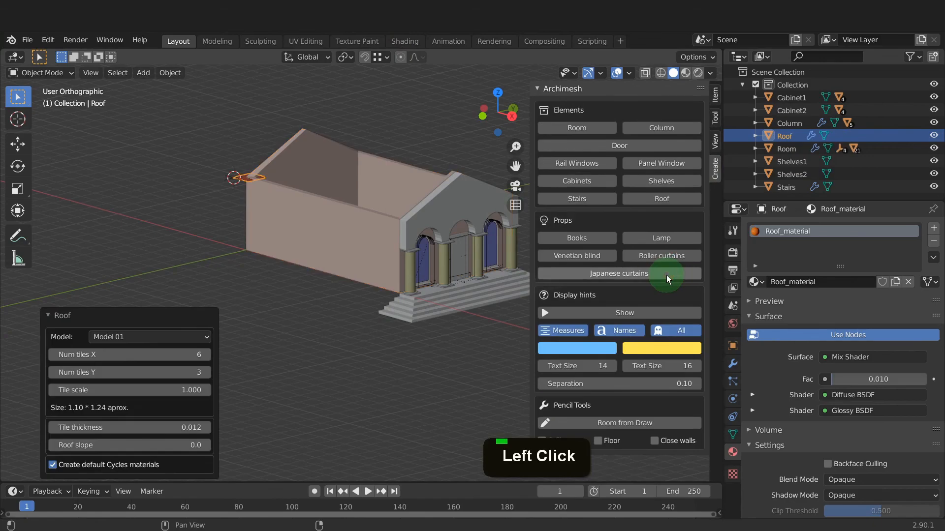
pyautogui.click(182, 338)
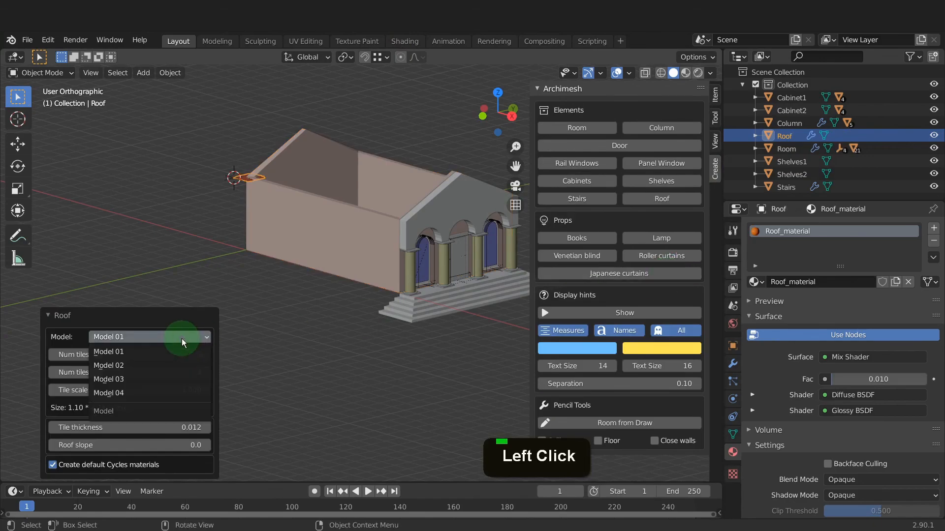
pyautogui.click(182, 338)
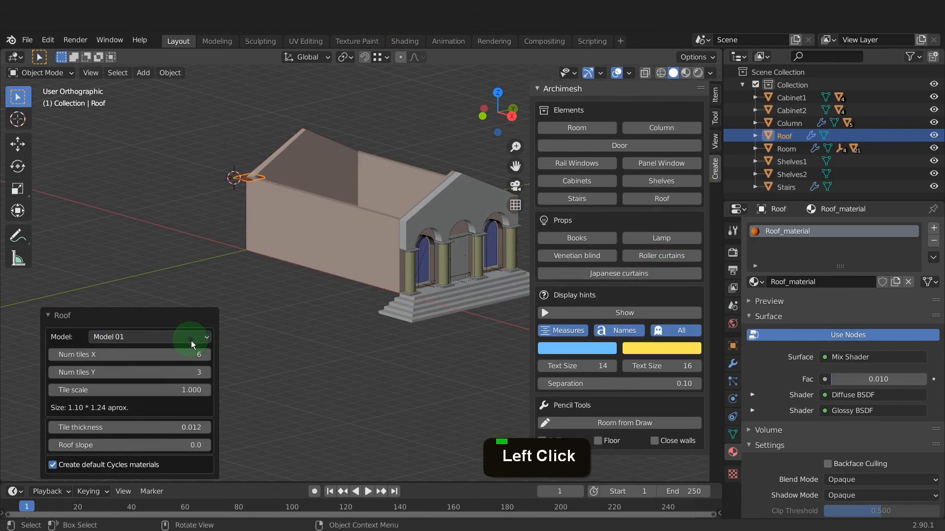
# - Set the roof to 79 tiles in X and 11 tiles in Y, with a roof slope of 25.8
pyautogui.click(173, 356)
pyautogui.write('79')
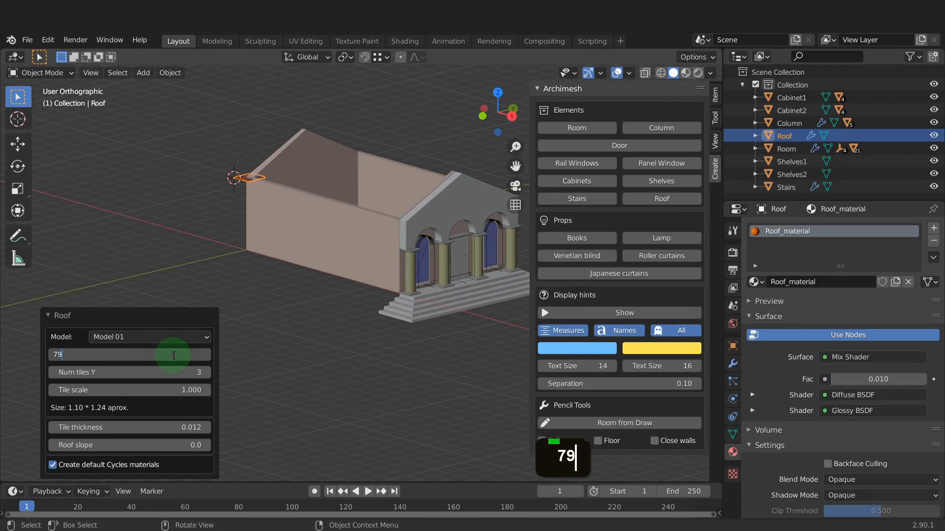
pyautogui.press('Tab')
pyautogui.write('11')
pyautogui.press('Return')
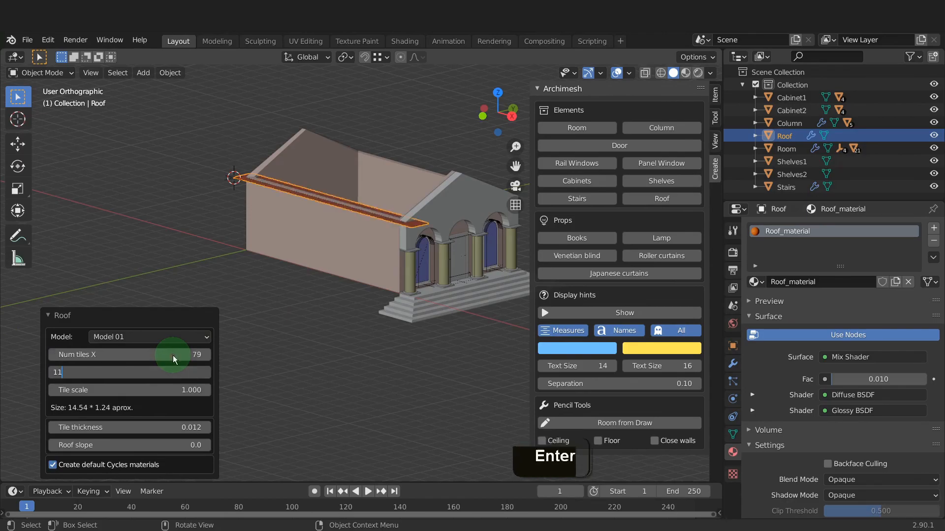
pyautogui.click(173, 444)
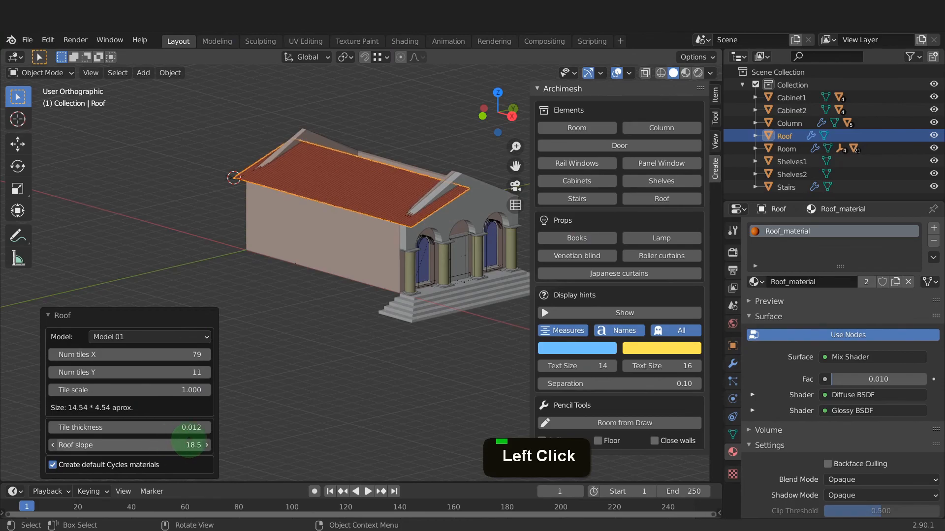
pyautogui.moveTo(190, 441); pyautogui.dragTo(264, 436)
# - In right view, move the roof about 0.35 m along Y and 0.10 m along Z onto the gable slope
pyautogui.press('KP_3')
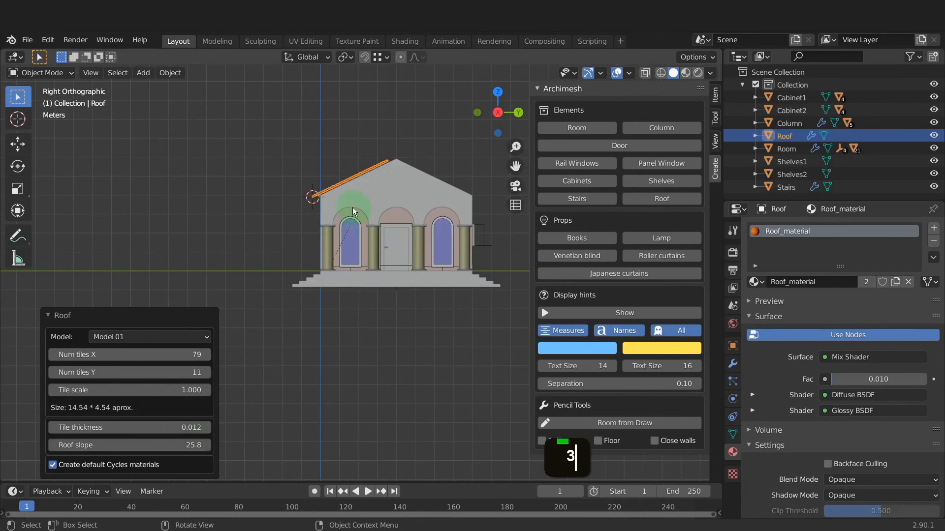
pyautogui.scroll(6, 332, 184)
pyautogui.keyDown('shift'); pyautogui.moveTo(392, 229); pyautogui.dragTo(294, 238, button='middle'); pyautogui.keyUp('shift')
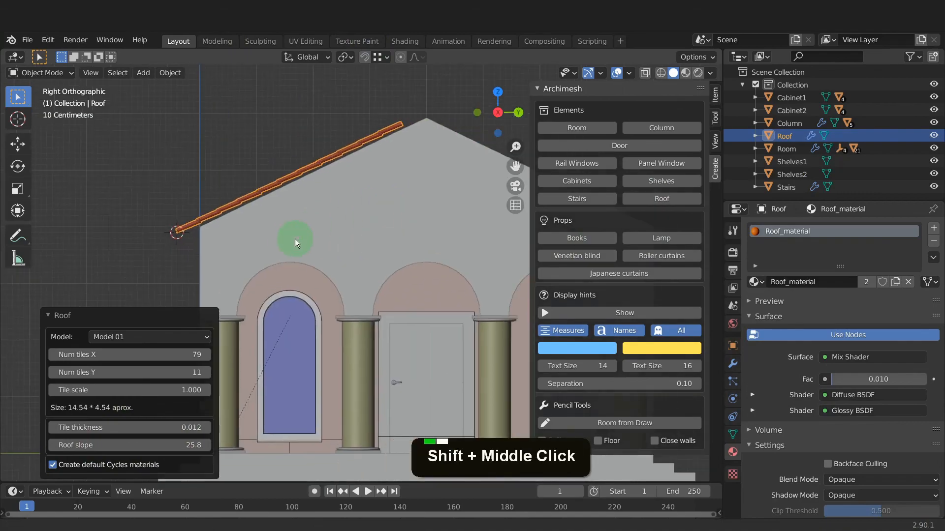
pyautogui.press('g')
pyautogui.click(278, 224)
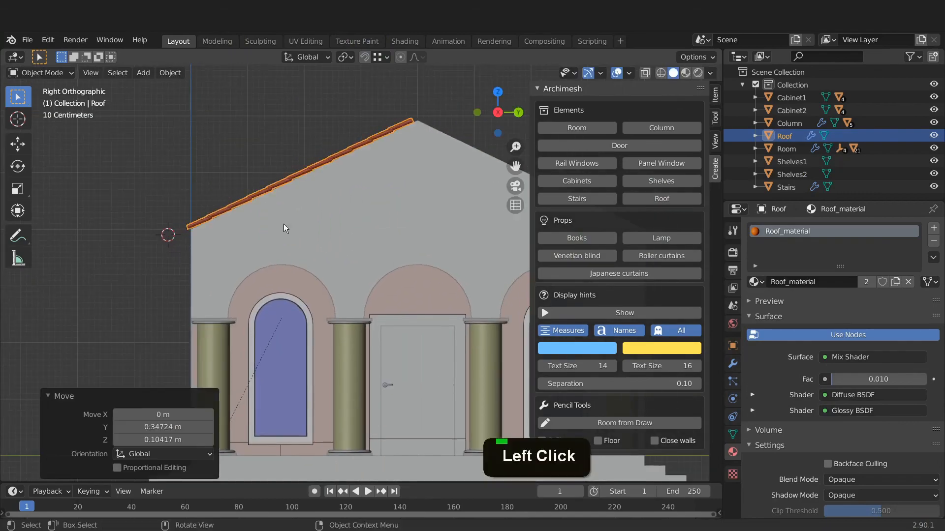
# - Snap the 3D cursor to the apex vertex of the column arch wall's gable
pyautogui.click(390, 186)
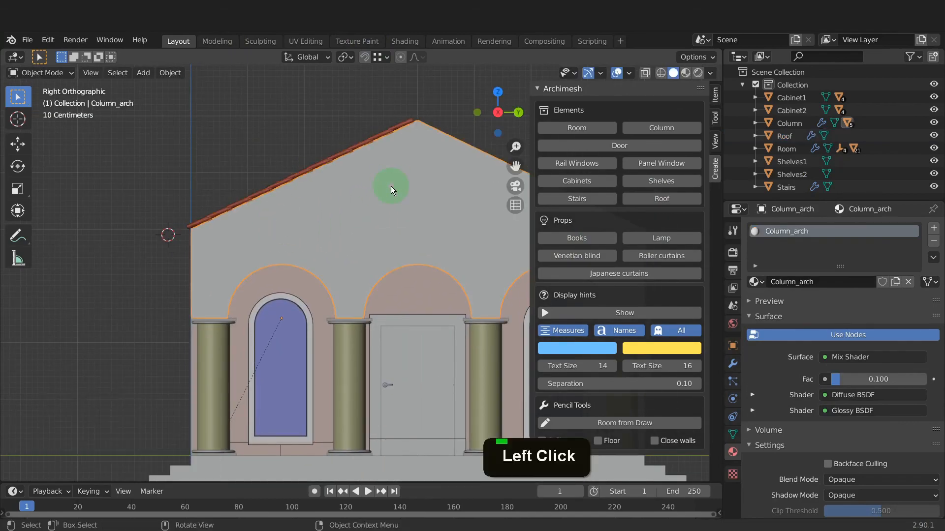
pyautogui.press('Tab')
pyautogui.click(417, 120)
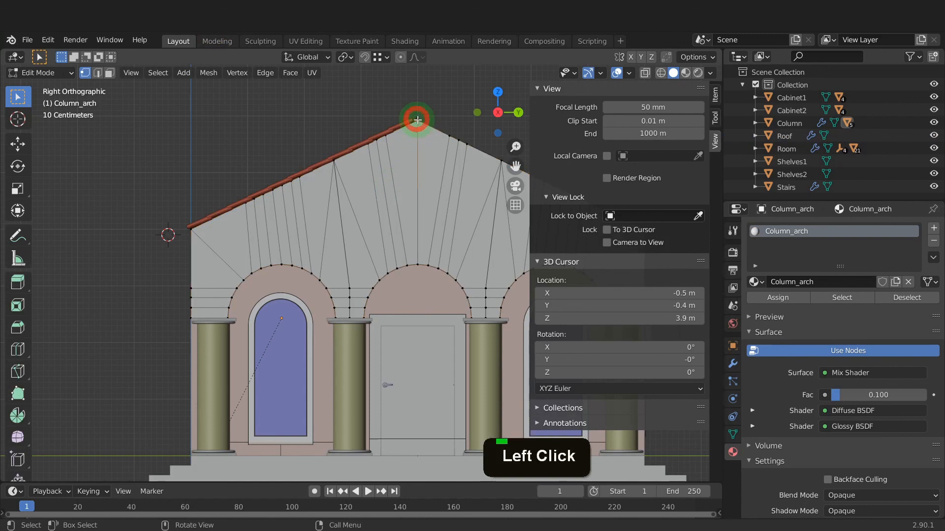
pyautogui.hotkey('shift', 's')
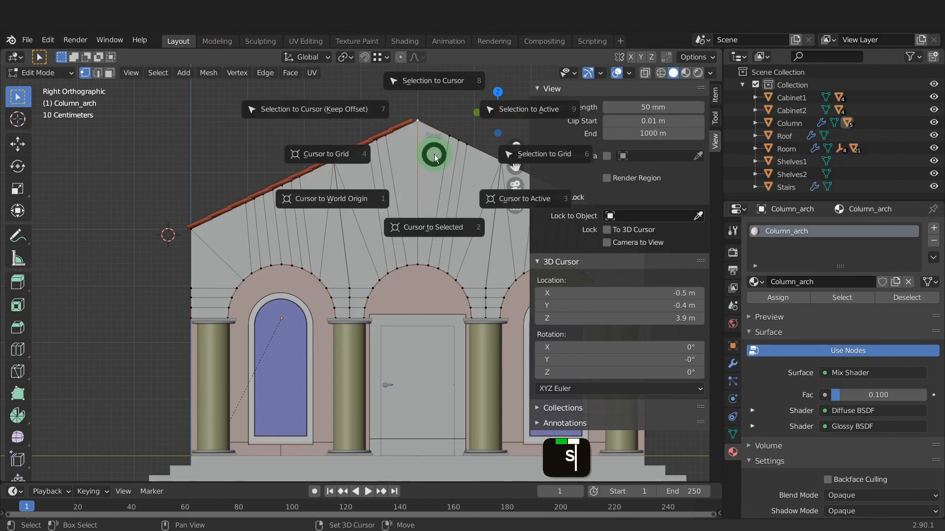
pyautogui.click(432, 228)
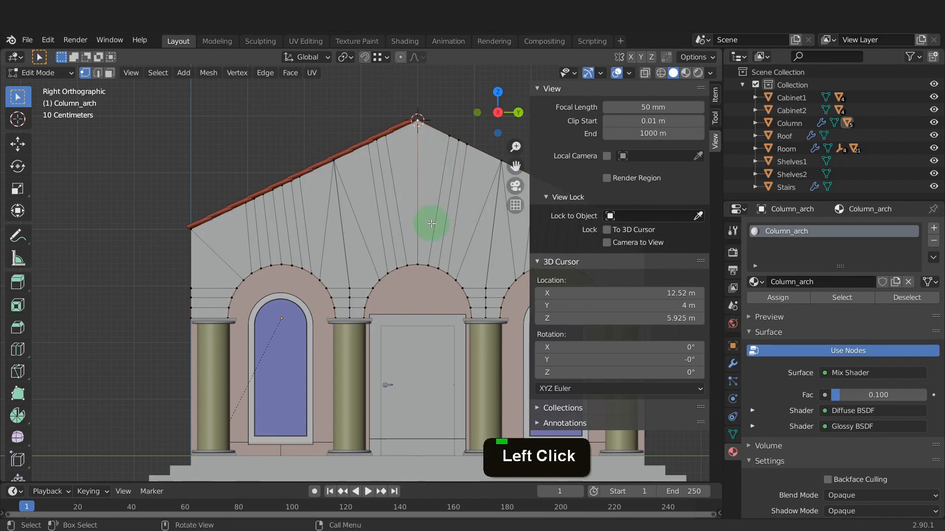
pyautogui.press('Tab')
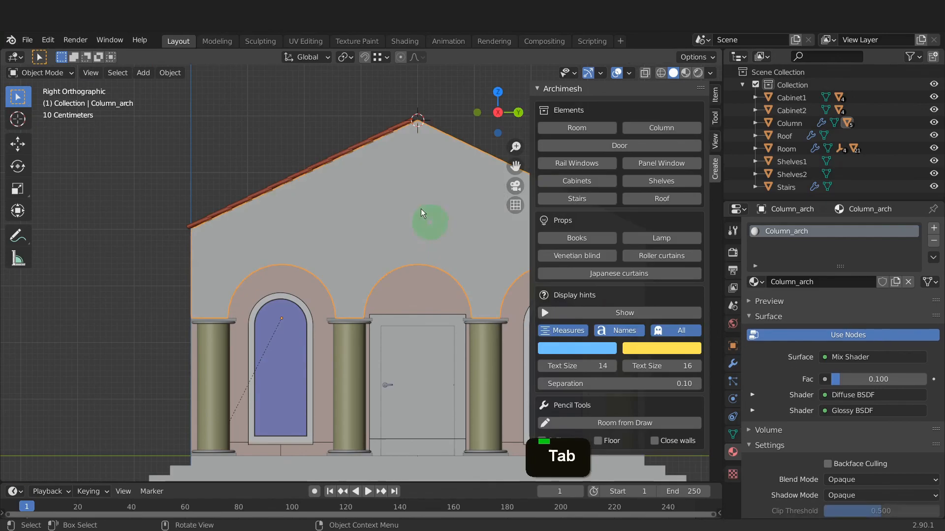
# - Set the tiled roof's origin to the 3D cursor at the gable apex
pyautogui.click(378, 138)
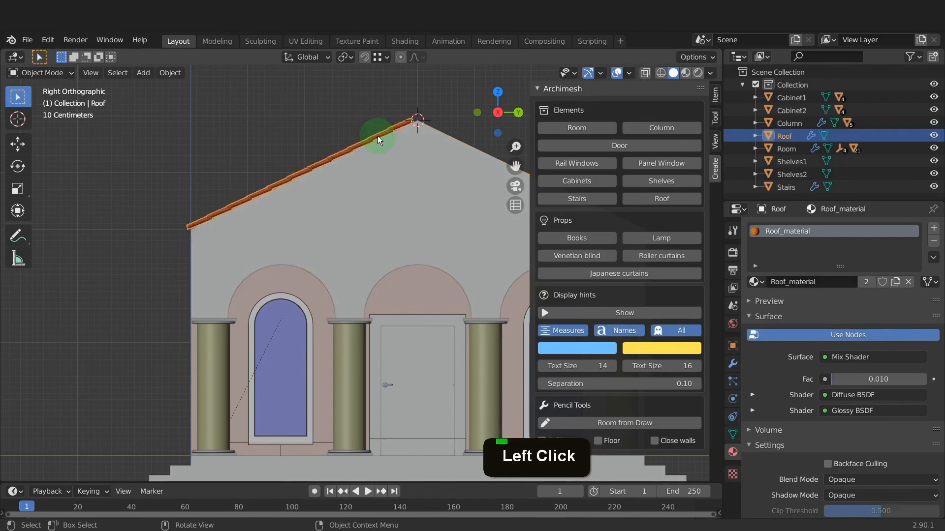
pyautogui.rightClick(377, 135)
pyautogui.moveTo(398, 135)
pyautogui.click(459, 161)
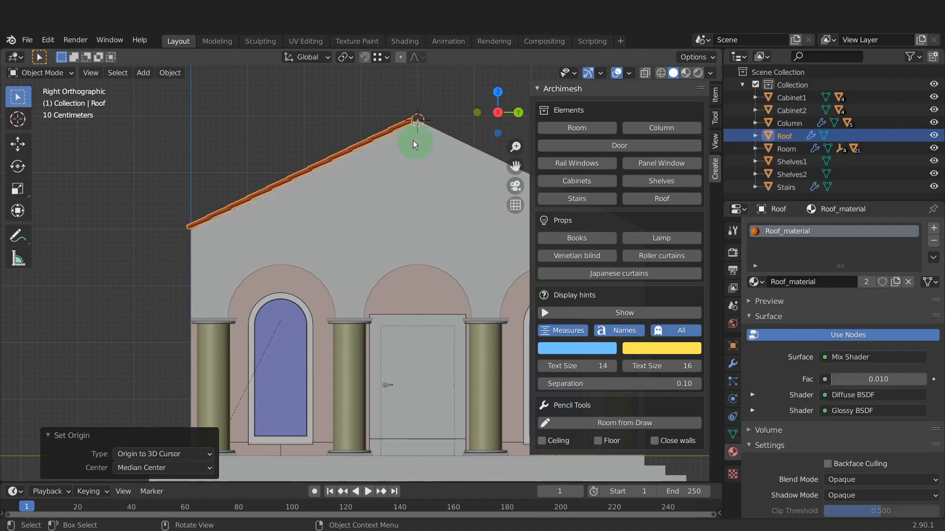
# - Duplicate the roof in place and mirror the copy along the global Y axis
pyautogui.scroll(-1, 435, 165)
pyautogui.keyDown('shift'); pyautogui.moveTo(408, 177); pyautogui.dragTo(315, 179, button='middle'); pyautogui.keyUp('shift')
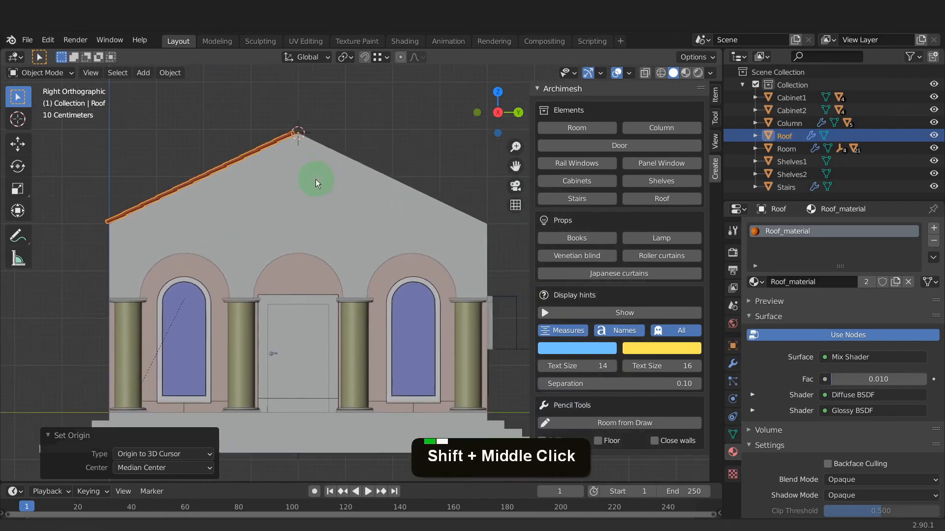
pyautogui.hotkey('shift', 'd')
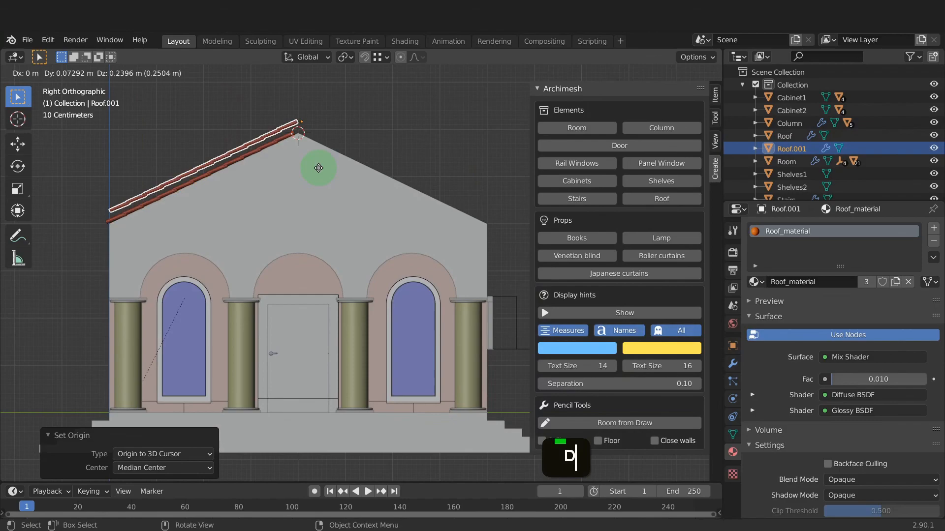
pyautogui.rightClick(318, 168)
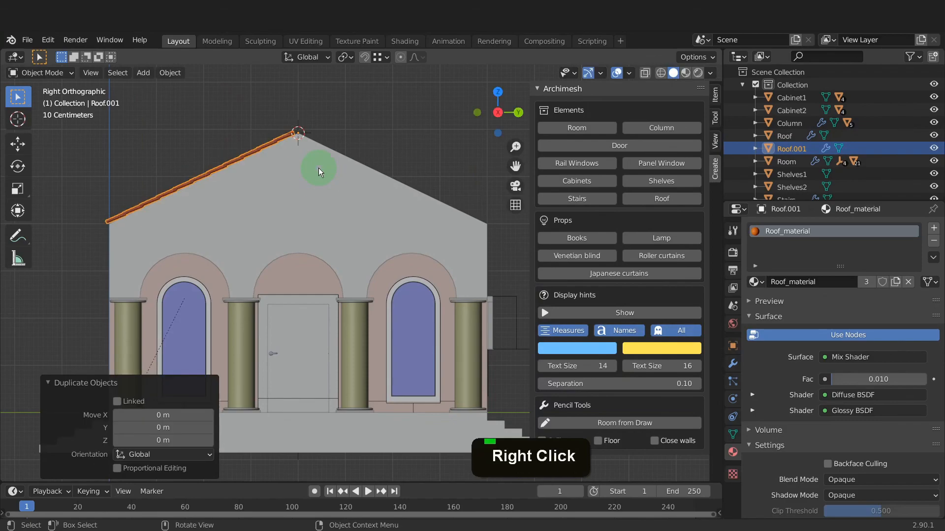
pyautogui.hotkey('ctrl', 'm')
pyautogui.press('y')
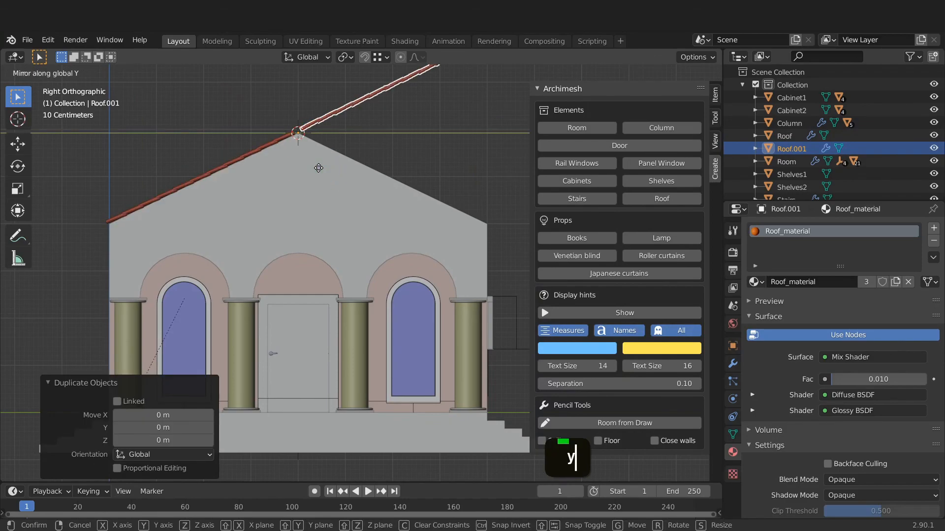
pyautogui.press('Return')
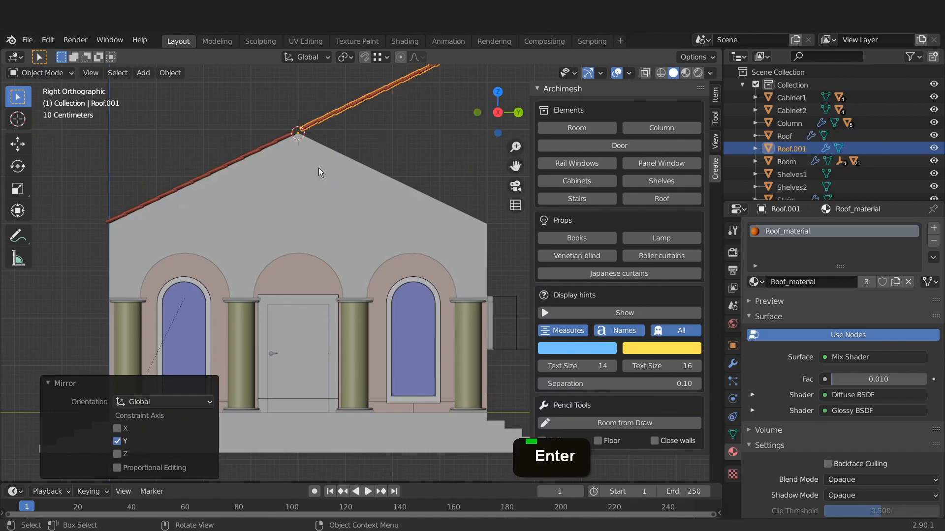
# - Set the mirrored roof copy's X rotation to -25.8° so it lies on the opposite gable slope
pyautogui.click(715, 93)
pyautogui.click(621, 170)
pyautogui.write('-28.8')
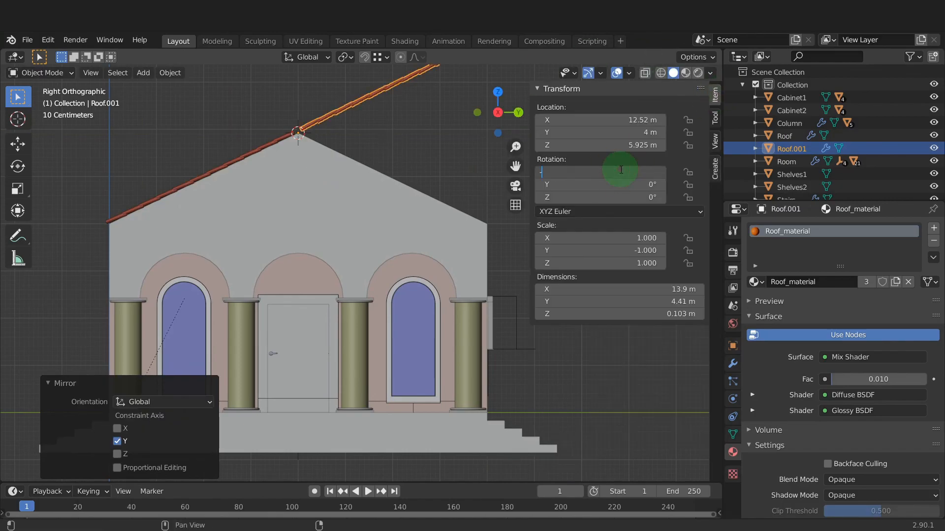
pyautogui.press('Return')
pyautogui.moveTo(619, 170); pyautogui.dragTo(622, 171)
pyautogui.moveTo(436, 264); pyautogui.dragTo(332, 287, button='middle')
pyautogui.scroll(2, 305, 274)
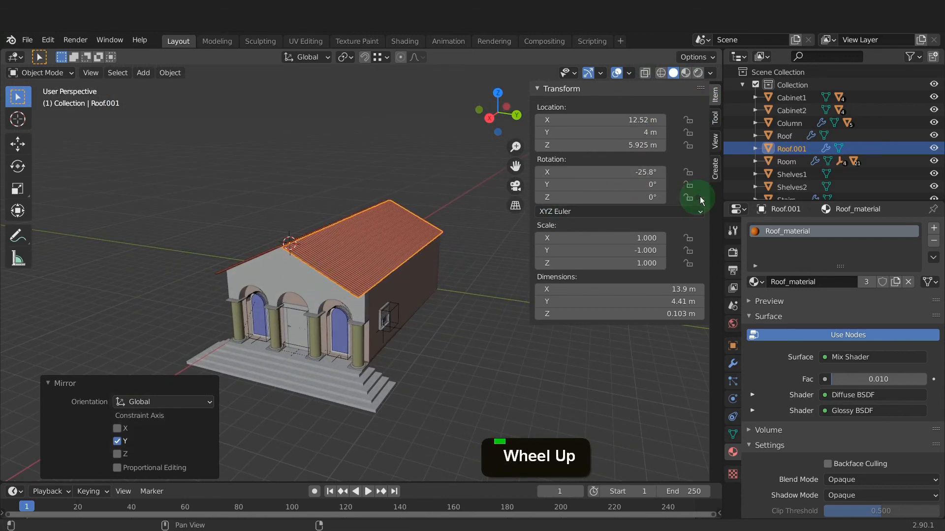
# - Add an Archimesh roof at the apex using Model 02, with 1 tile in X and 35 tiles in Y
pyautogui.click(716, 173)
pyautogui.click(669, 201)
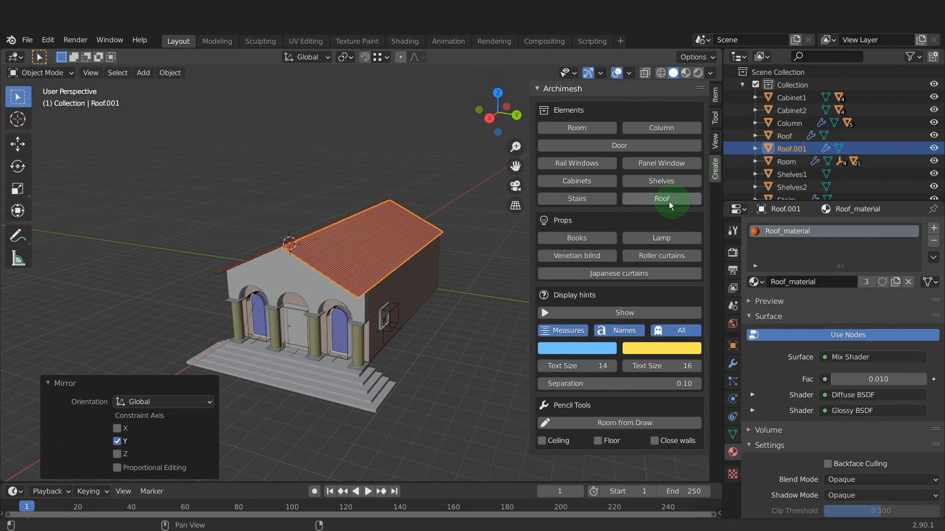
pyautogui.click(195, 337)
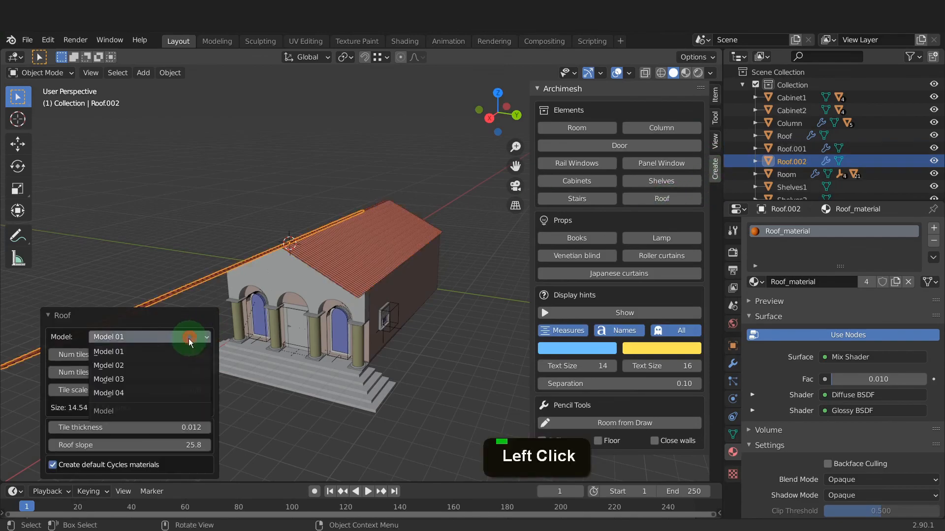
pyautogui.click(157, 365)
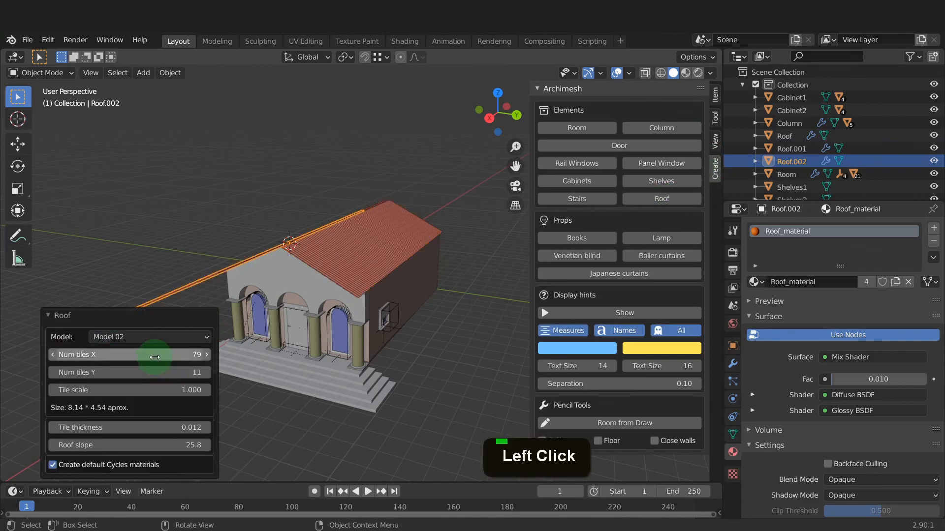
pyautogui.click(155, 354)
pyautogui.write('1')
pyautogui.press('Tab')
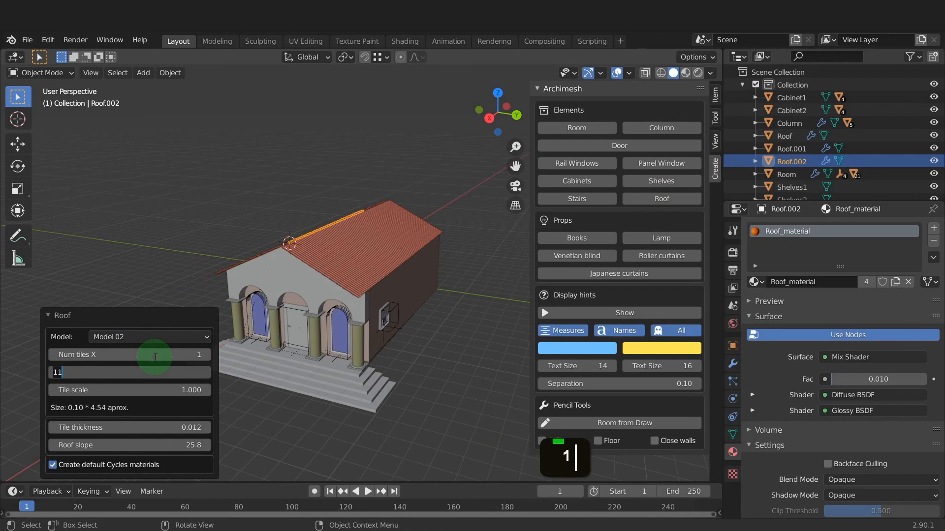
pyautogui.write('35')
pyautogui.press('Return')
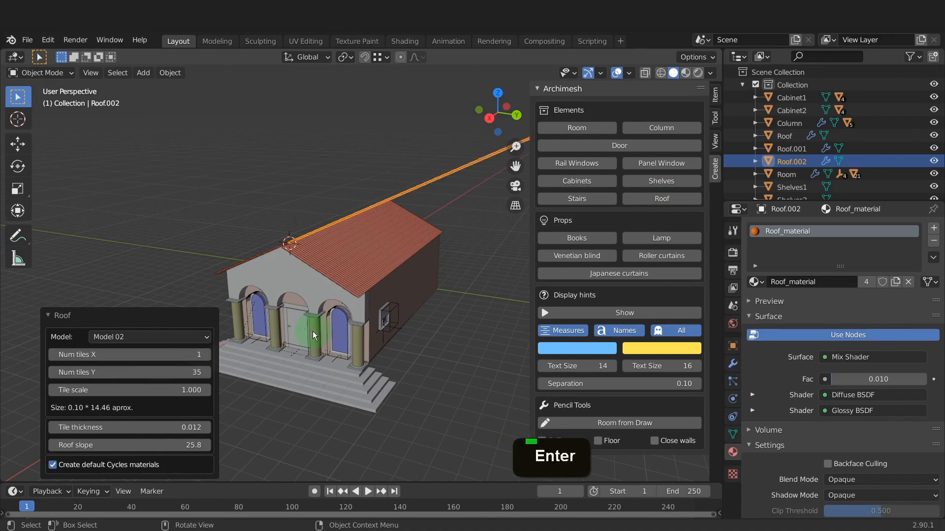
# - Set the new ridge roof's tile thickness to 0.120 and its roof slope to 0
pyautogui.click(184, 427)
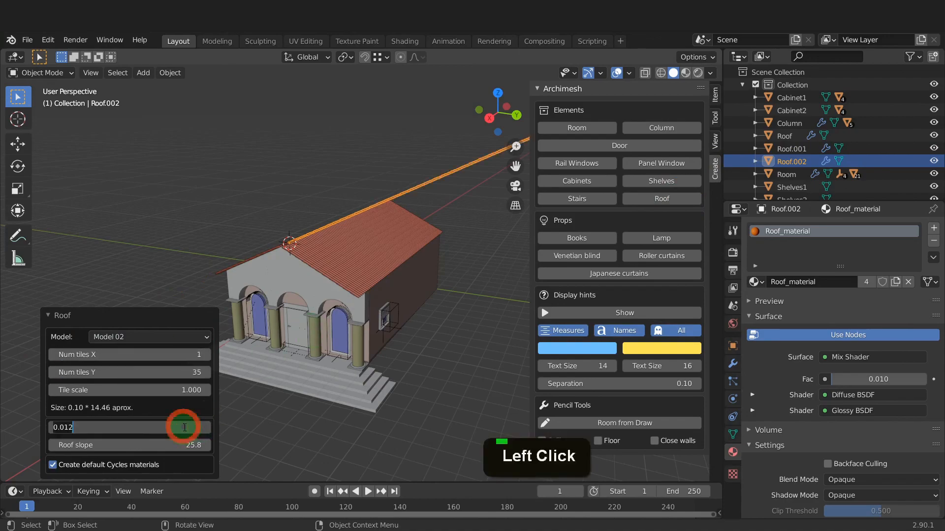
pyautogui.press('BackSpace')
pyautogui.press('BackSpace')
pyautogui.press('BackSpace')
pyautogui.write('12')
pyautogui.press('Return')
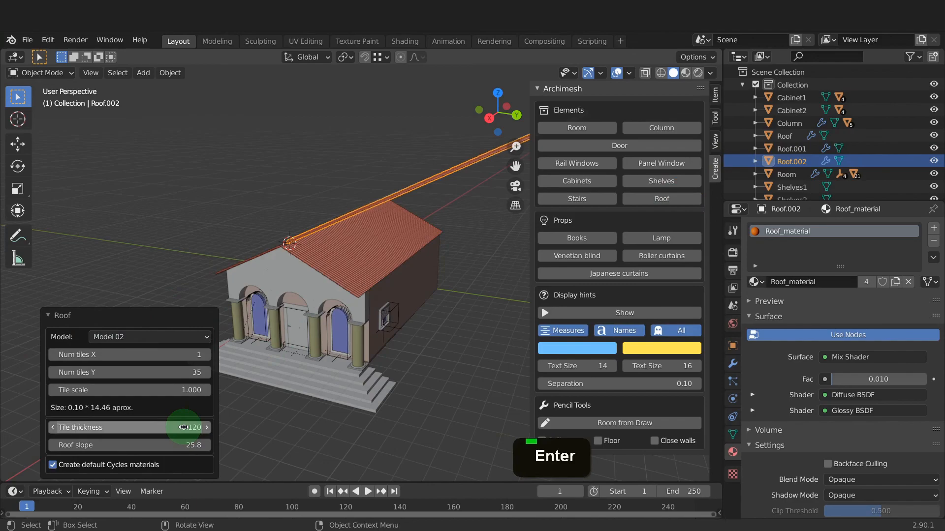
pyautogui.click(177, 445)
pyautogui.write('0')
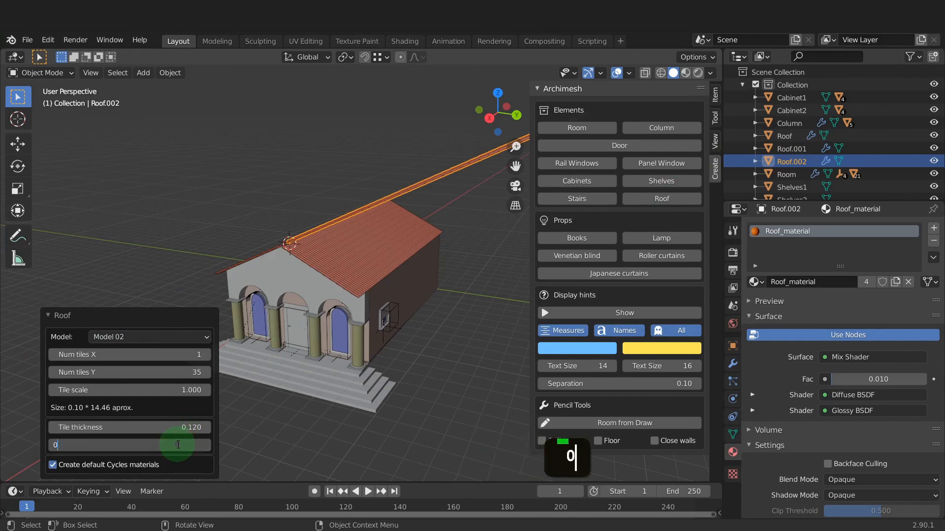
pyautogui.press('Return')
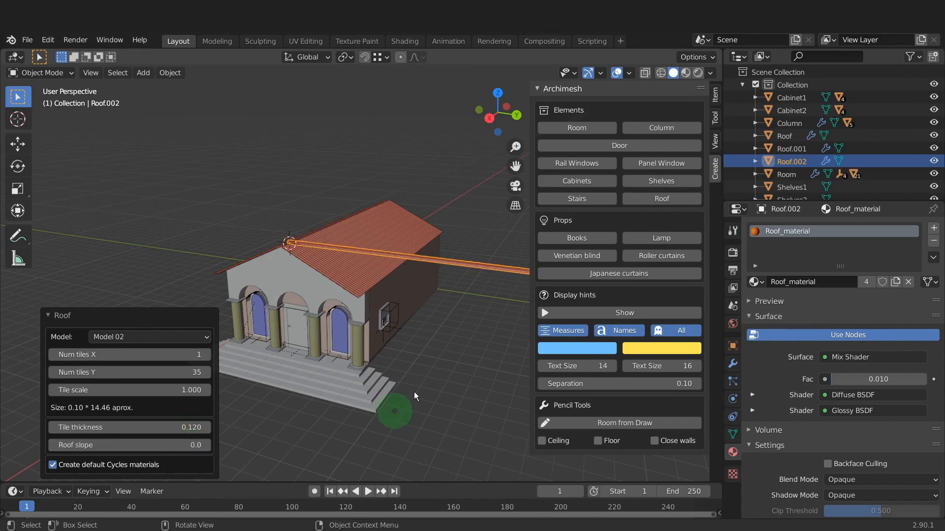
# - Rotate the ridge tiles 90° about Z and, in right view, centre them on the apex by moving about -0.06 m along Y and -0.007 m along Z
pyautogui.write('rz90')
pyautogui.press('Return')
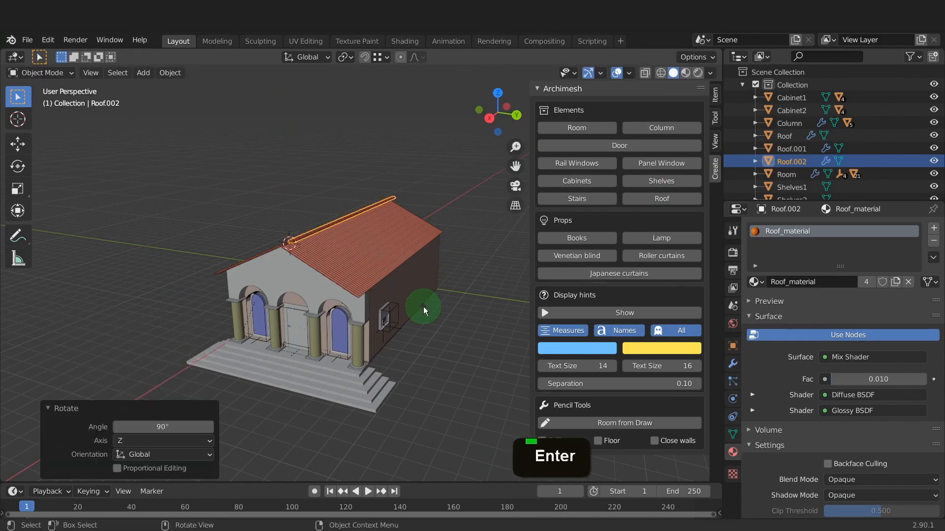
pyautogui.press('KP_3')
pyautogui.scroll(-1, 329, 272)
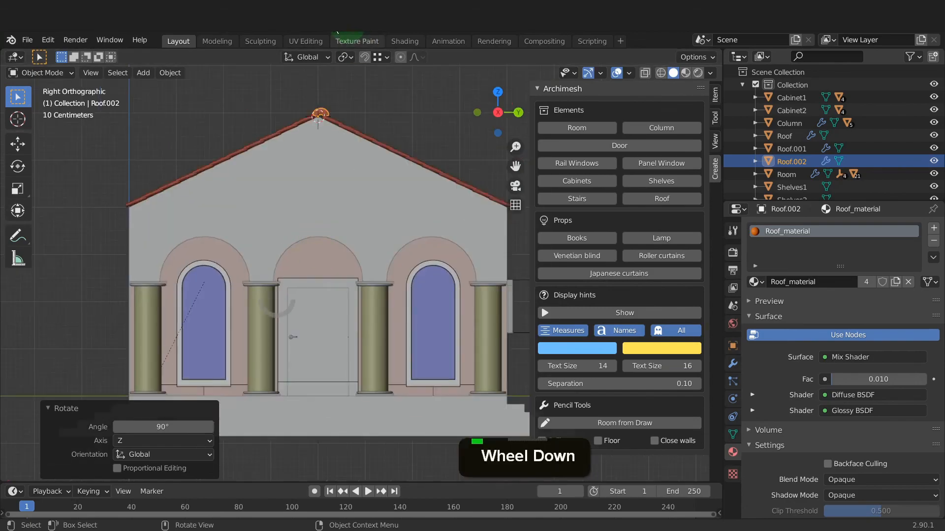
pyautogui.scroll(5, 333, 124)
pyautogui.scroll(4, 333, 127)
pyautogui.press('g')
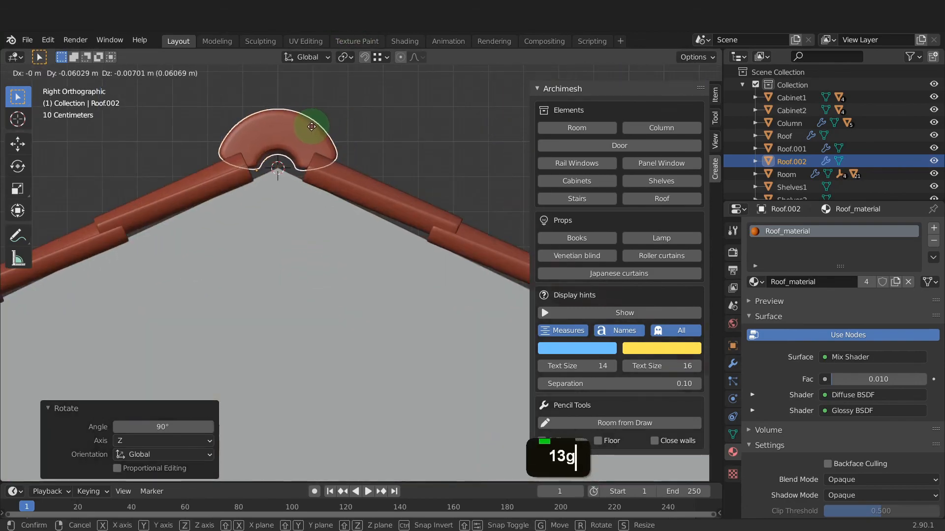
pyautogui.click(311, 128)
# - In front view, move the ridge tiles about 0.83 m along X to line up with the roof's ends
pyautogui.press('KP_1')
pyautogui.scroll(-5, 385, 135)
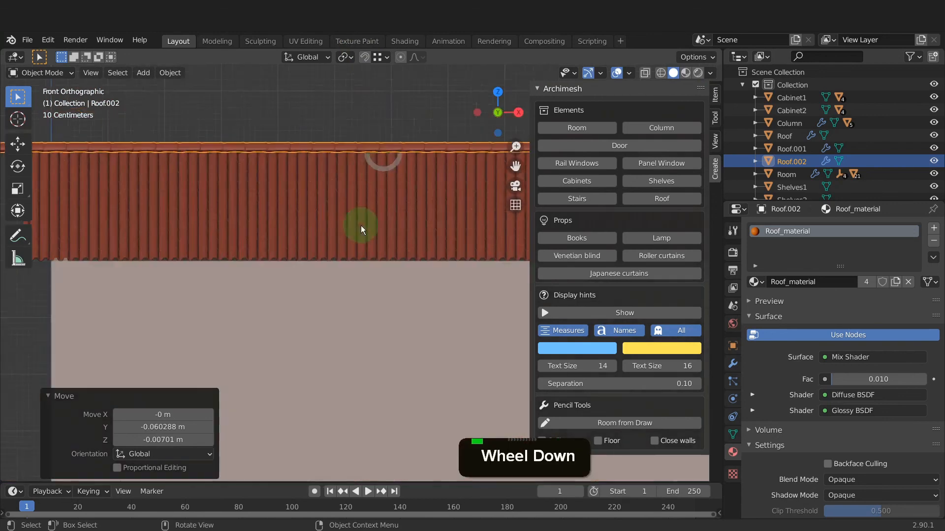
pyautogui.press('g')
pyautogui.press('x')
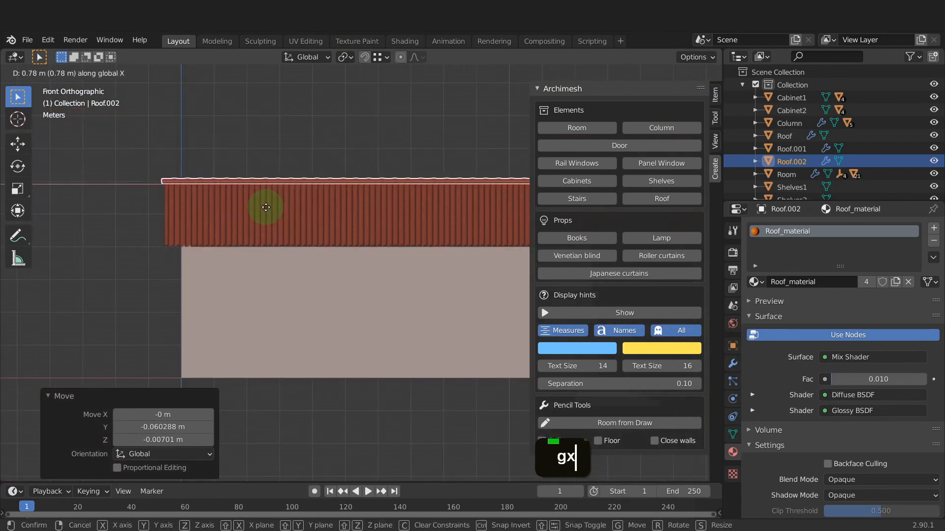
pyautogui.click(267, 207)
pyautogui.scroll(-2, 187, 238)
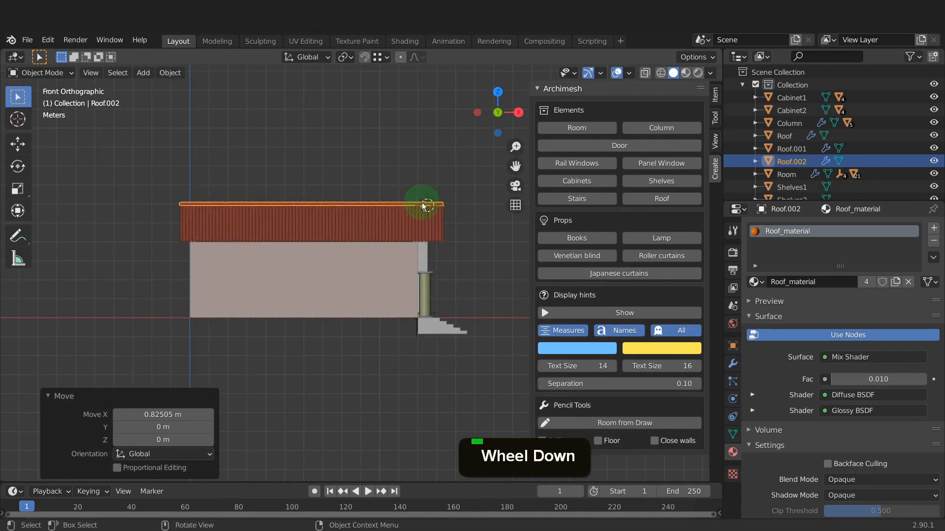
pyautogui.scroll(6, 482, 220)
pyautogui.scroll(-3, 465, 181)
pyautogui.moveTo(464, 182); pyautogui.dragTo(249, 233, button='middle')
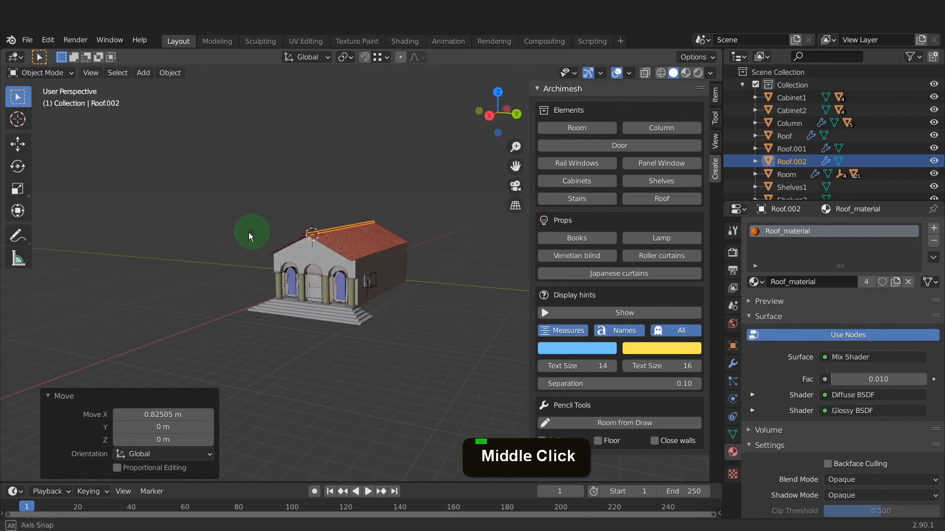
pyautogui.scroll(2, 364, 252)
pyautogui.keyDown('shift'); pyautogui.moveTo(363, 252); pyautogui.dragTo(290, 218, button='middle'); pyautogui.keyUp('shift')
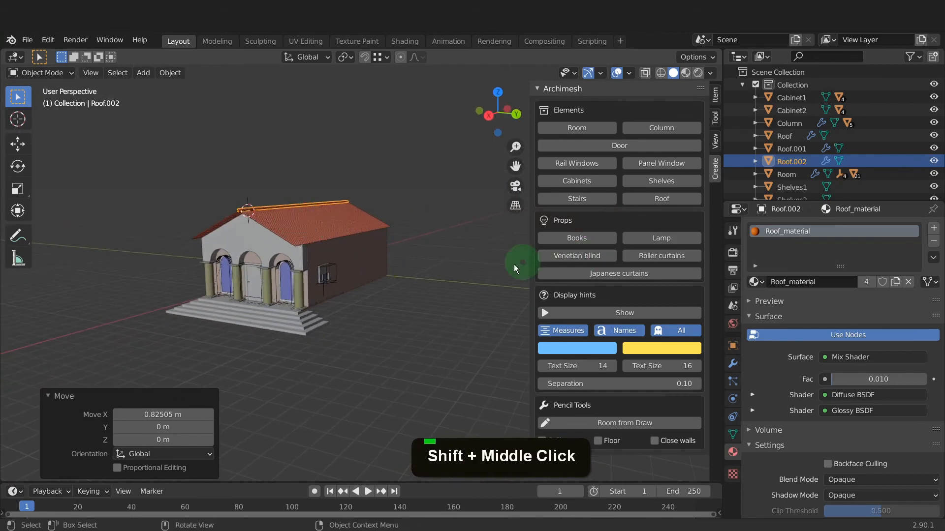
# - Place the 3D cursor on the open ground beside the house and add an Archimesh Books prop there
pyautogui.keyDown('shift'); pyautogui.rightClick(439, 311); pyautogui.keyUp('shift')
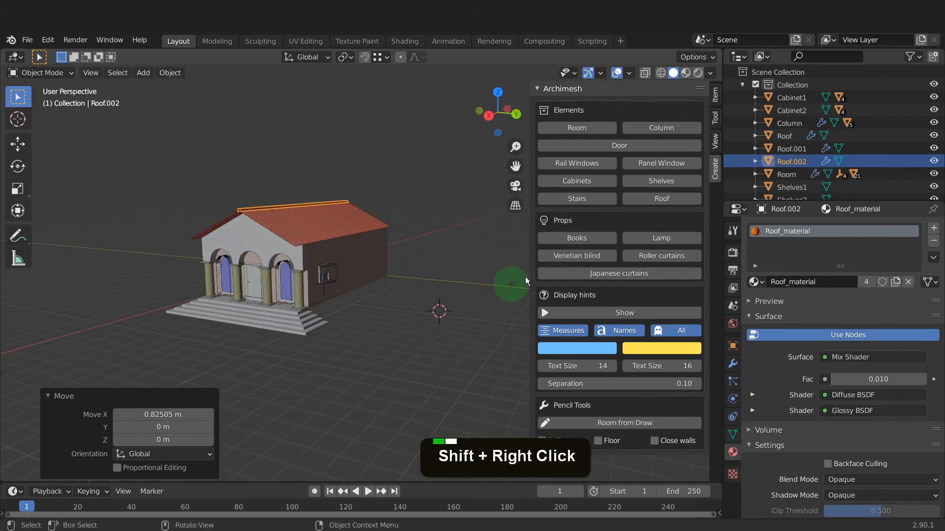
pyautogui.click(577, 239)
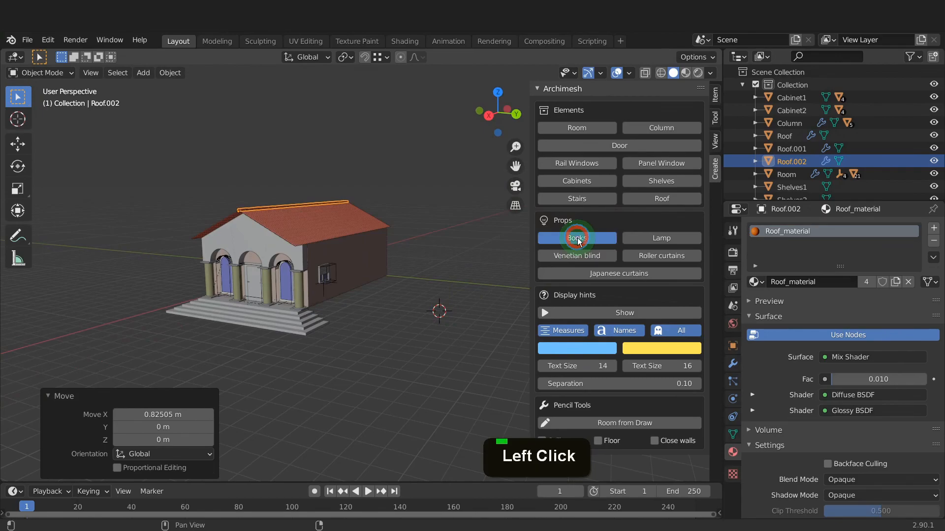
pyautogui.keyDown('ctrl'); pyautogui.moveTo(471, 290); pyautogui.dragTo(428, 185, button='middle'); pyautogui.keyUp('ctrl')
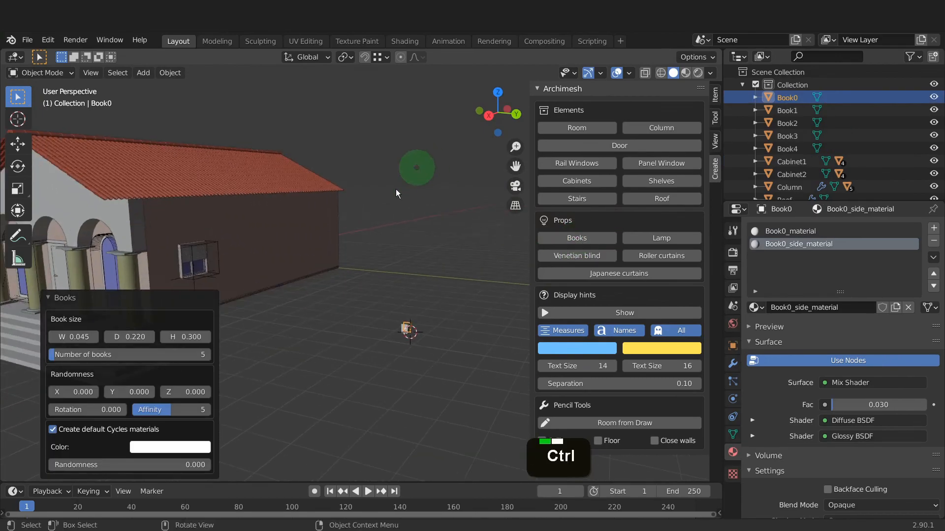
pyautogui.click(143, 352)
pyautogui.moveTo(144, 352); pyautogui.dragTo(155, 347)
pyautogui.rightClick(154, 347)
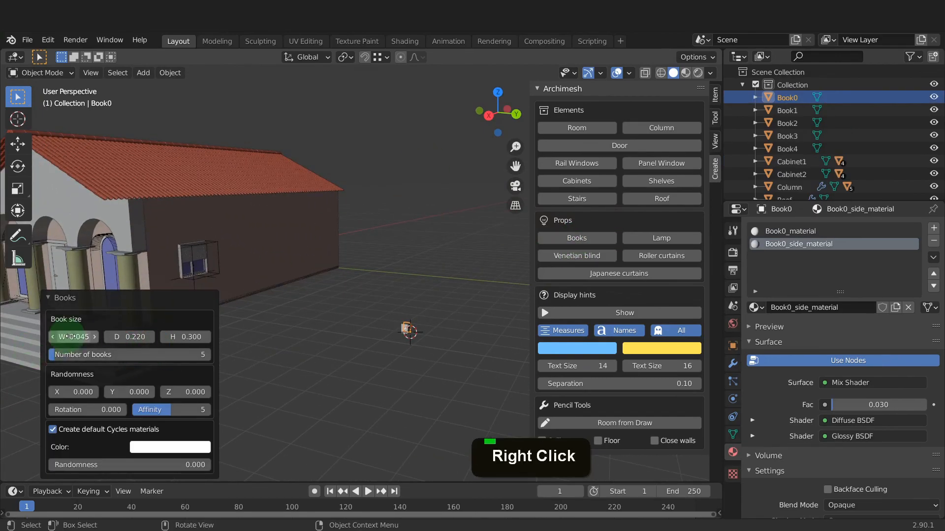
# - Set the books' width to 0.495 and depth to 0.340, with Y randomness 0.259 and colour randomness 0.060
pyautogui.moveTo(62, 336); pyautogui.dragTo(127, 335)
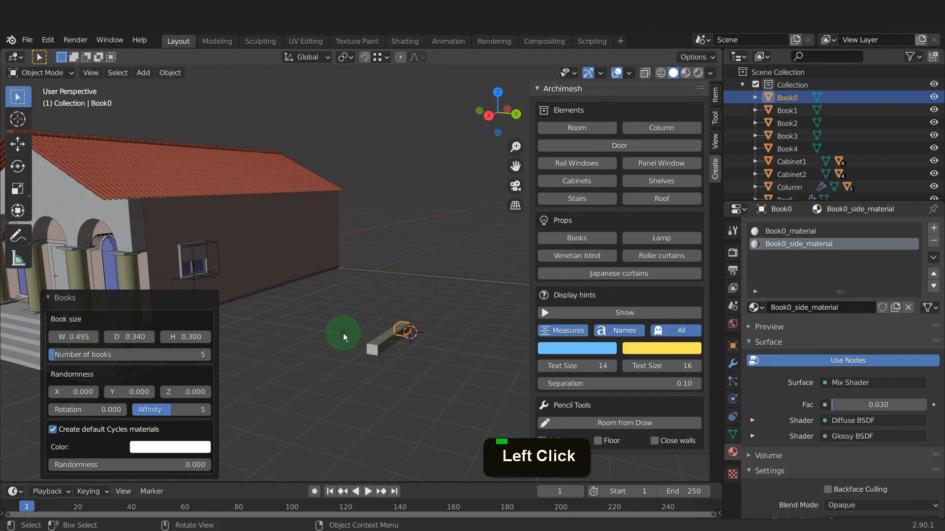
pyautogui.moveTo(156, 464); pyautogui.dragTo(49, 435)
pyautogui.moveTo(112, 396); pyautogui.dragTo(354, 367)
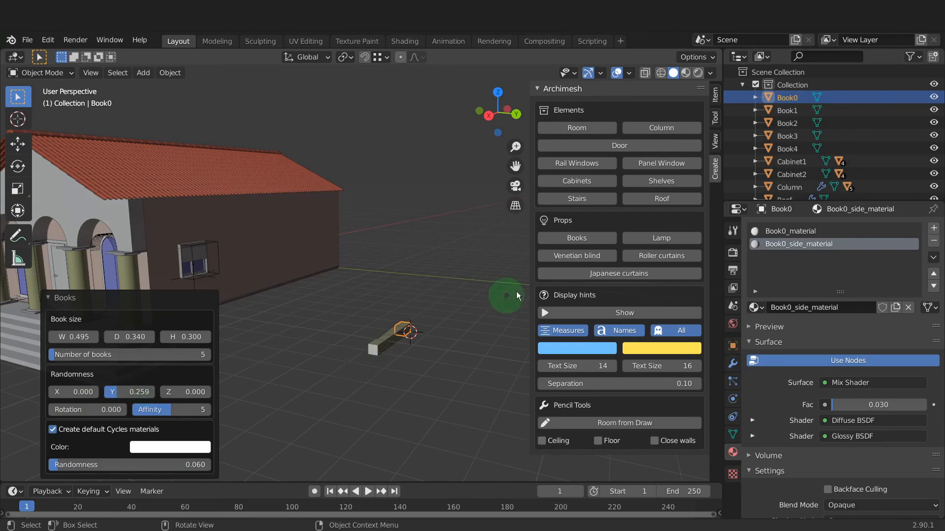
# - Place the 3D cursor on the ground beside the books and add an Archimesh Lamp with the Pear predefined base
pyautogui.keyDown('shift'); pyautogui.rightClick(362, 319); pyautogui.keyUp('shift')
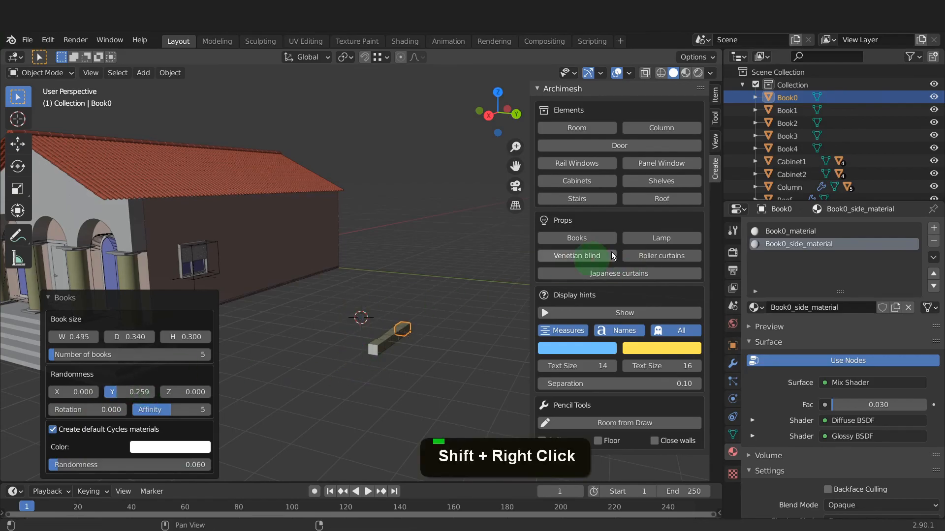
pyautogui.click(659, 238)
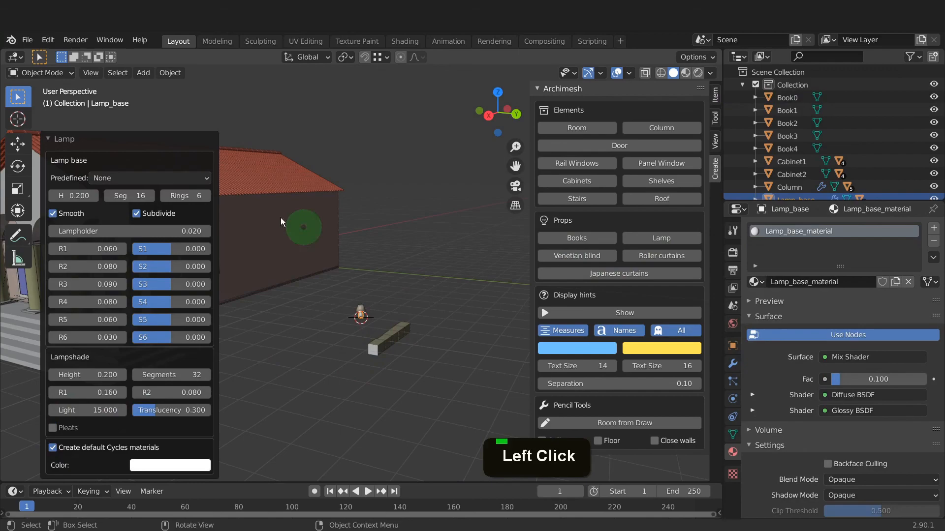
pyautogui.click(206, 179)
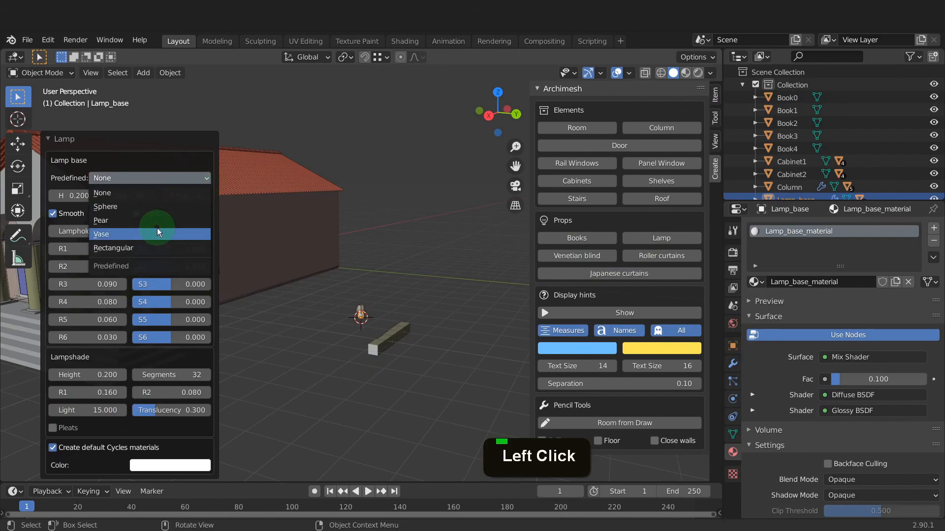
pyautogui.click(148, 220)
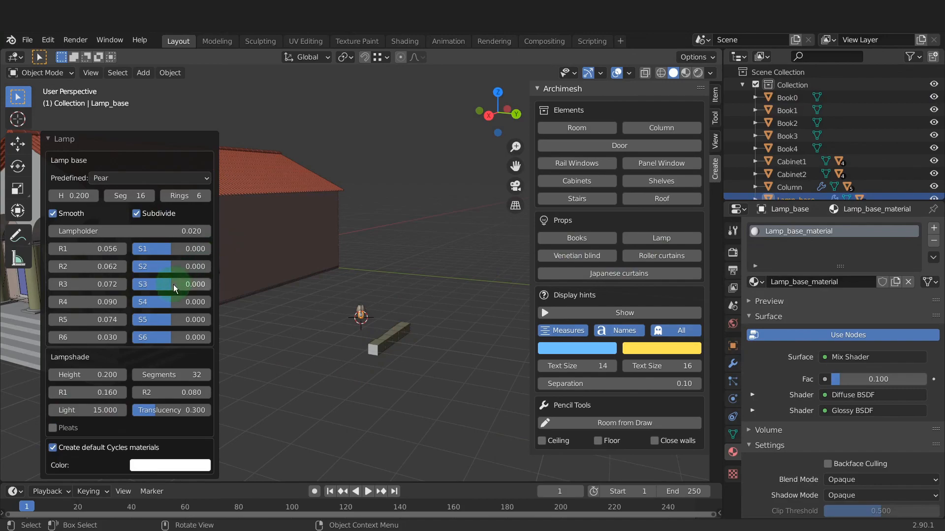
pyautogui.moveTo(179, 284); pyautogui.dragTo(184, 285)
pyautogui.rightClick(186, 284)
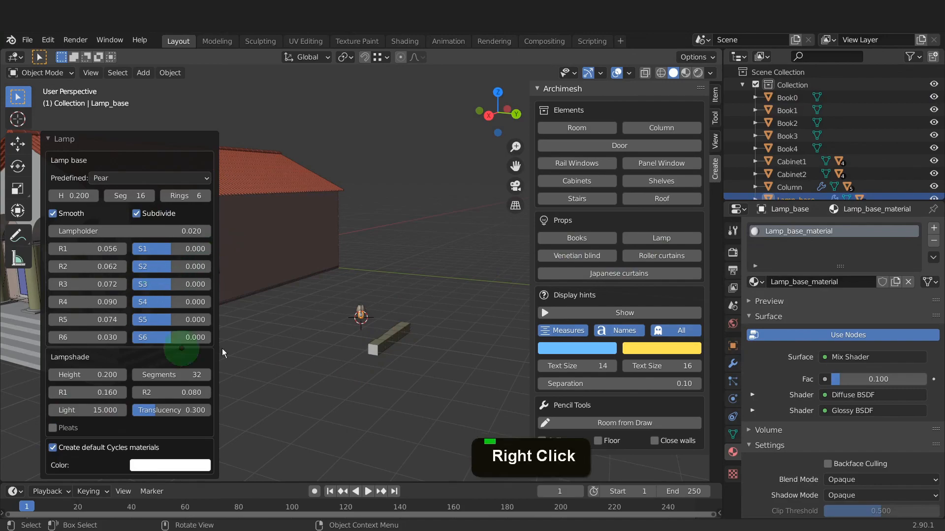
# - Place the 3D cursor on open ground behind the books and lamp and add an Archimesh Venetian blind there
pyautogui.keyDown('shift'); pyautogui.rightClick(405, 285); pyautogui.keyUp('shift')
pyautogui.click(561, 259)
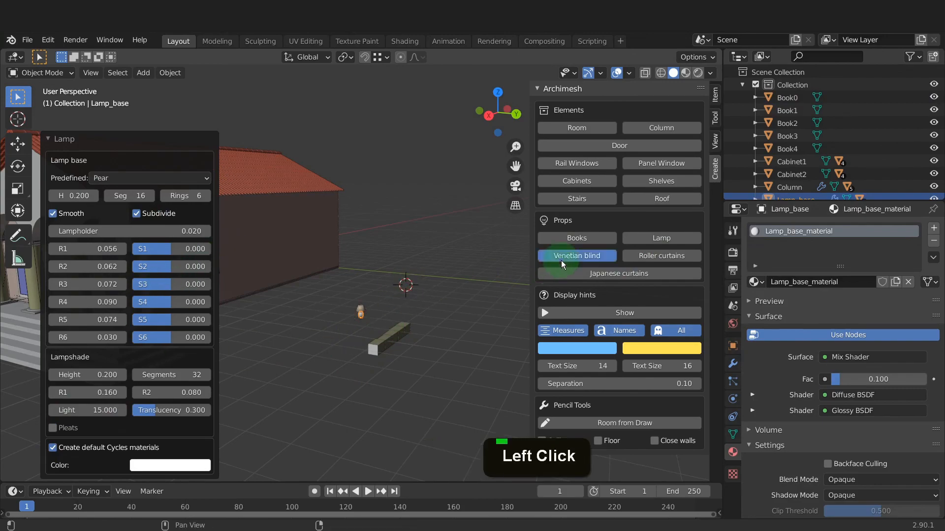
pyautogui.moveTo(480, 292); pyautogui.dragTo(426, 301, button='middle')
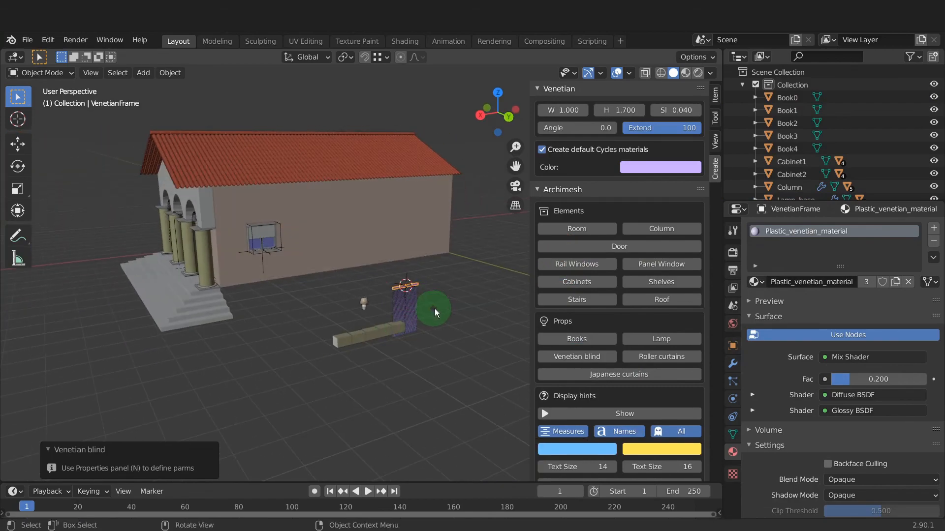
# - Add a roller curtain with height 0.920 beyond the Venetian blind, and Japanese curtains on the ground between the stairs and the books
pyautogui.keyDown('shift'); pyautogui.rightClick(472, 278); pyautogui.keyUp('shift')
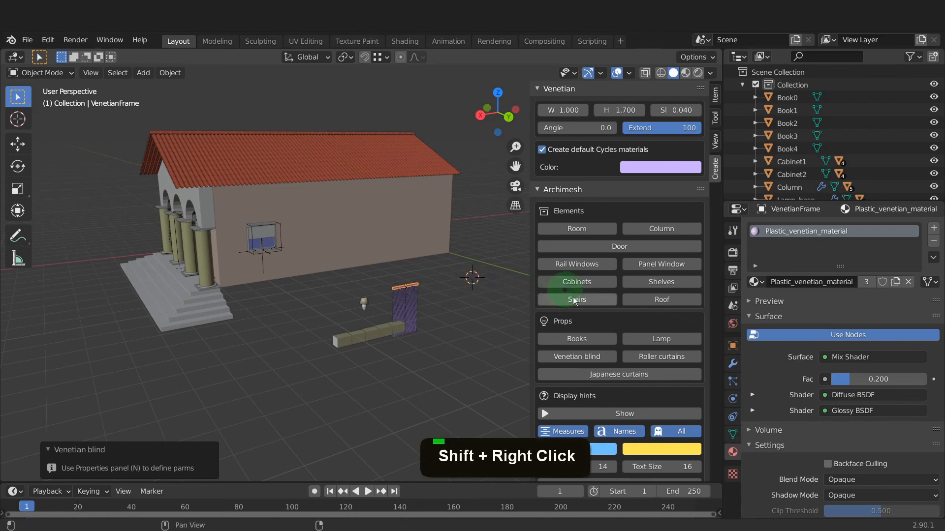
pyautogui.click(649, 357)
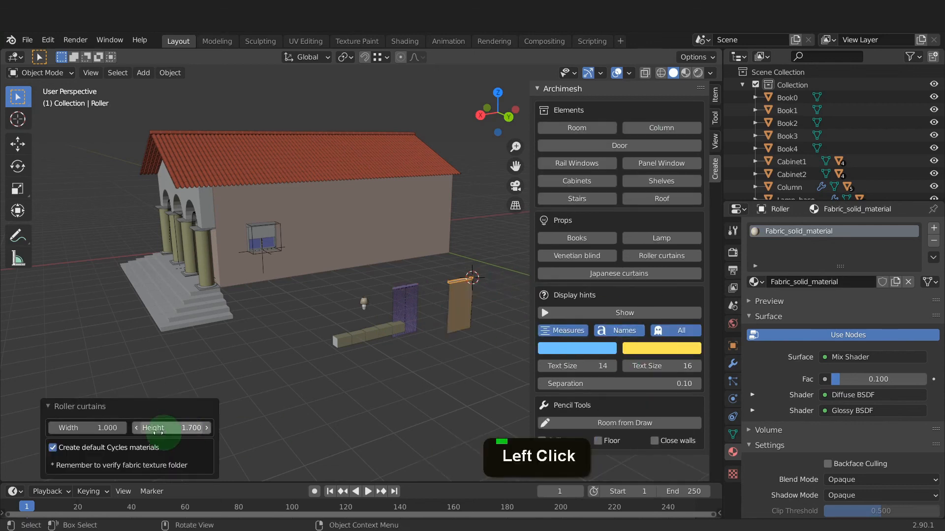
pyautogui.moveTo(158, 432); pyautogui.dragTo(136, 428)
pyautogui.keyDown('shift'); pyautogui.rightClick(291, 318); pyautogui.keyUp('shift')
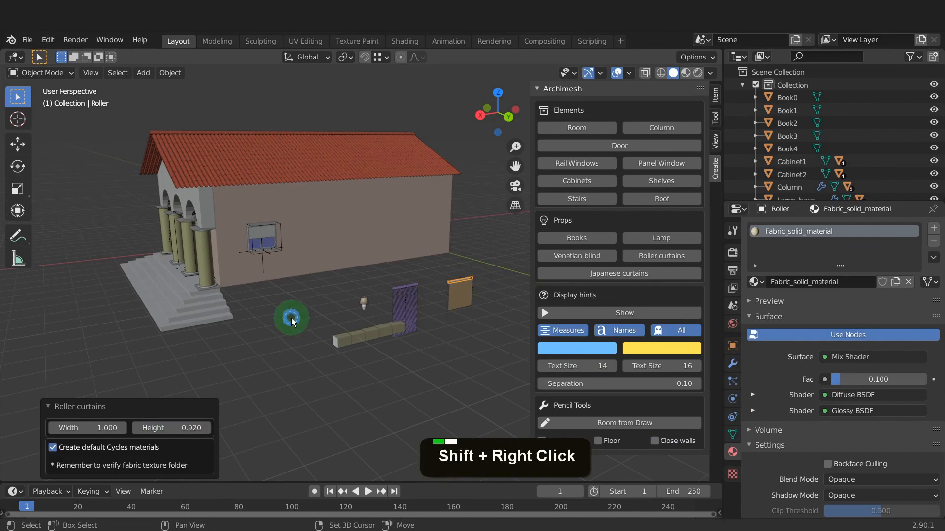
pyautogui.click(582, 274)
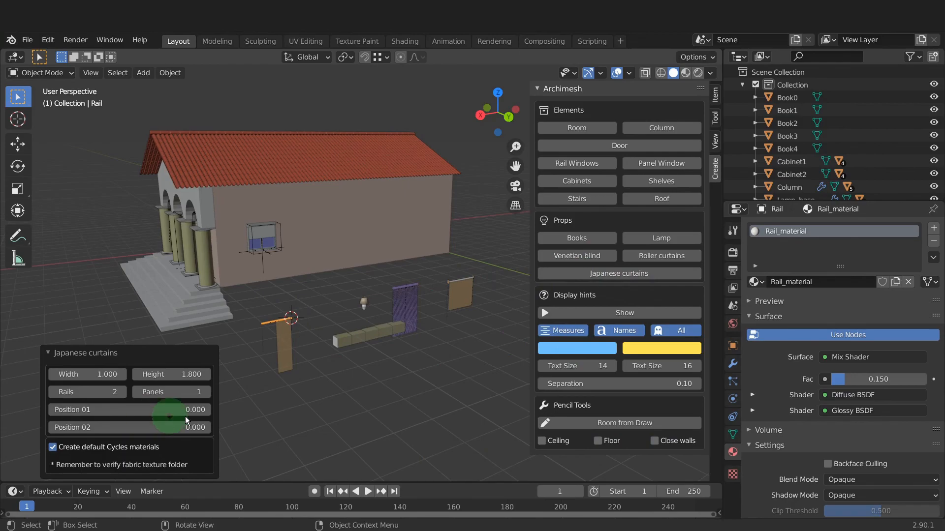
# - Show the Archimesh display hints, select the room to examine its measures and wall names, and hide the hints again
pyautogui.click(575, 312)
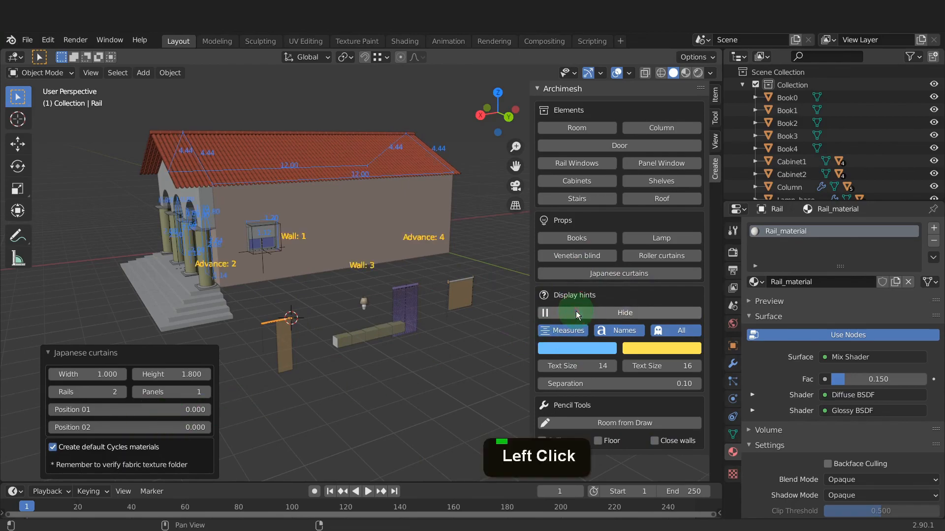
pyautogui.click(356, 215)
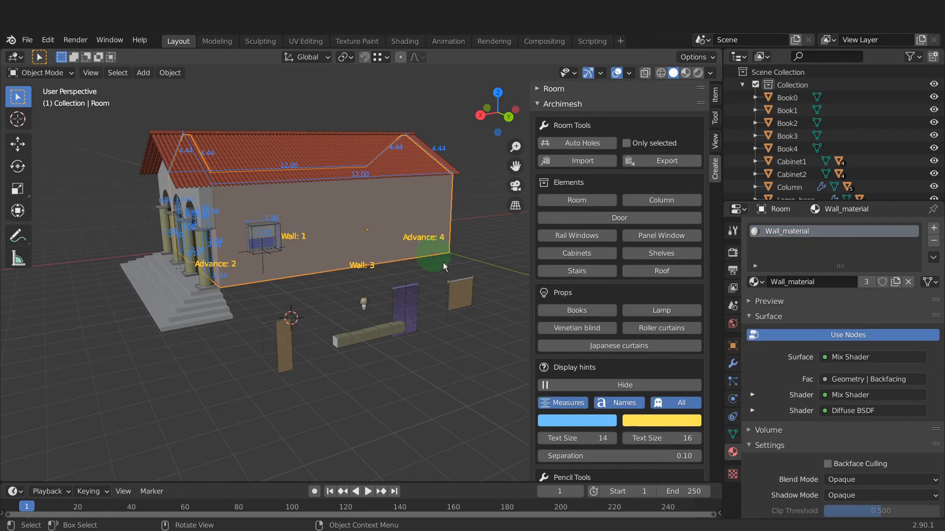
pyautogui.moveTo(644, 453); pyautogui.dragTo(648, 453)
pyautogui.rightClick(647, 452)
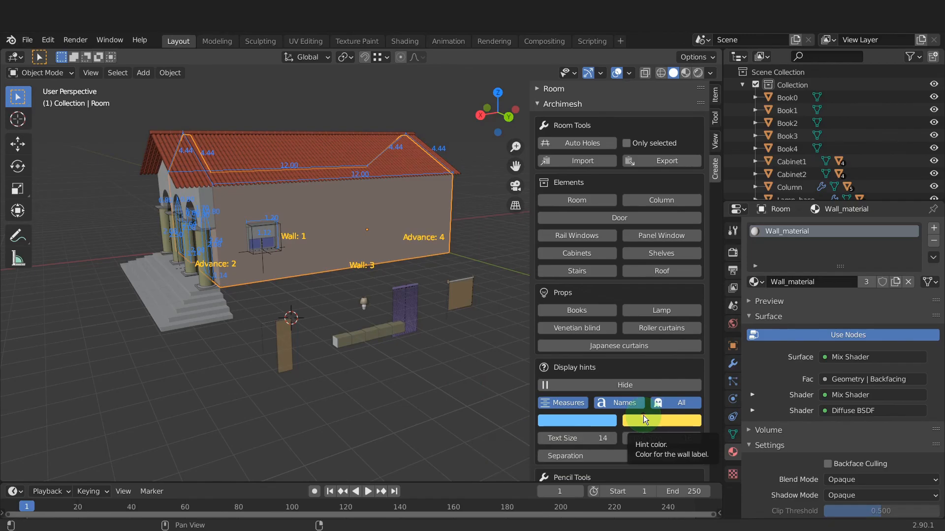
pyautogui.click(628, 385)
pyautogui.moveTo(303, 339); pyautogui.dragTo(344, 348, button='middle')
pyautogui.scroll(-1, 344, 349)
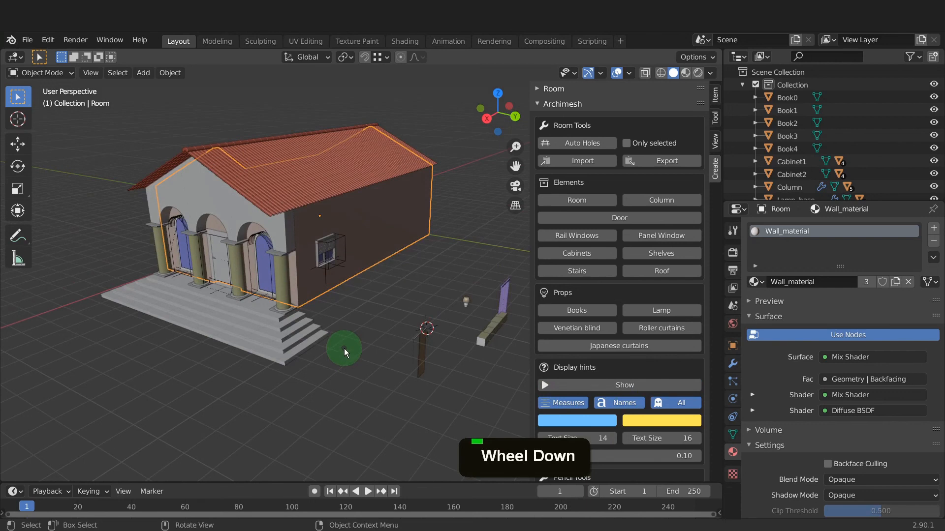